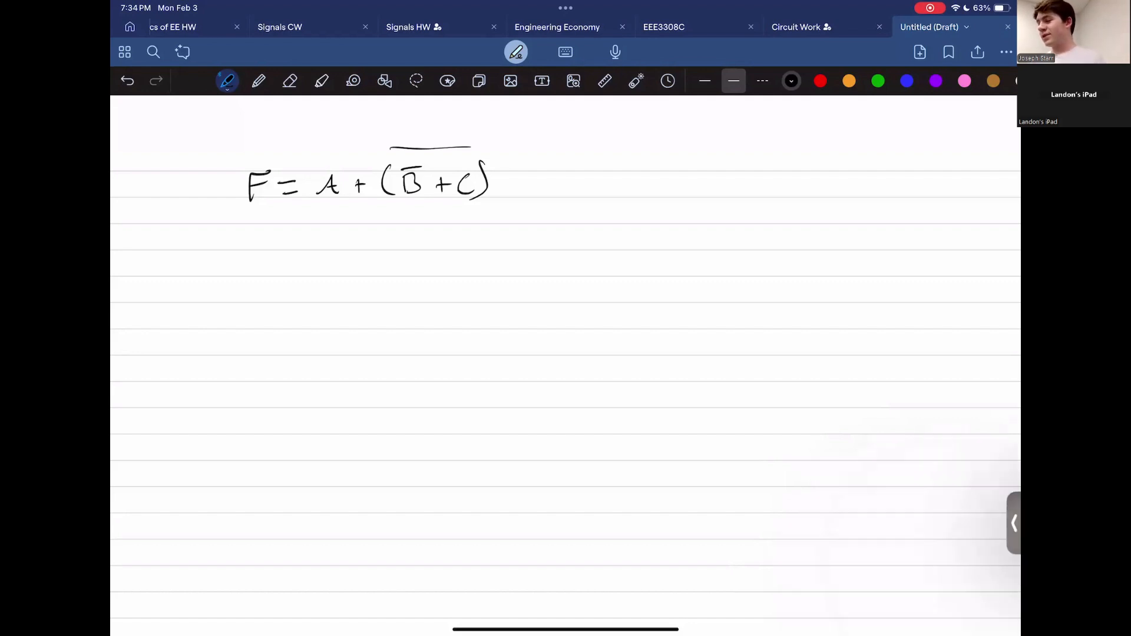
Step: Handwrite the labels A(, B( and C( in blue in a column under the equation
ctrl+scroll(378, 177, up, 3)
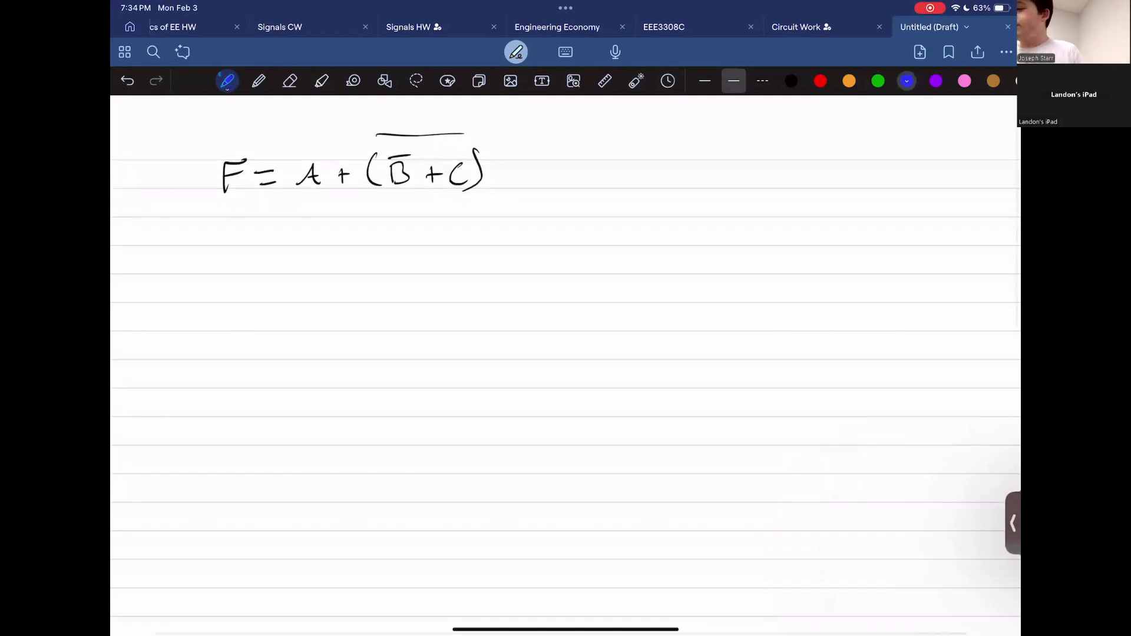
click(907, 81)
scroll(566, 353, up, 1)
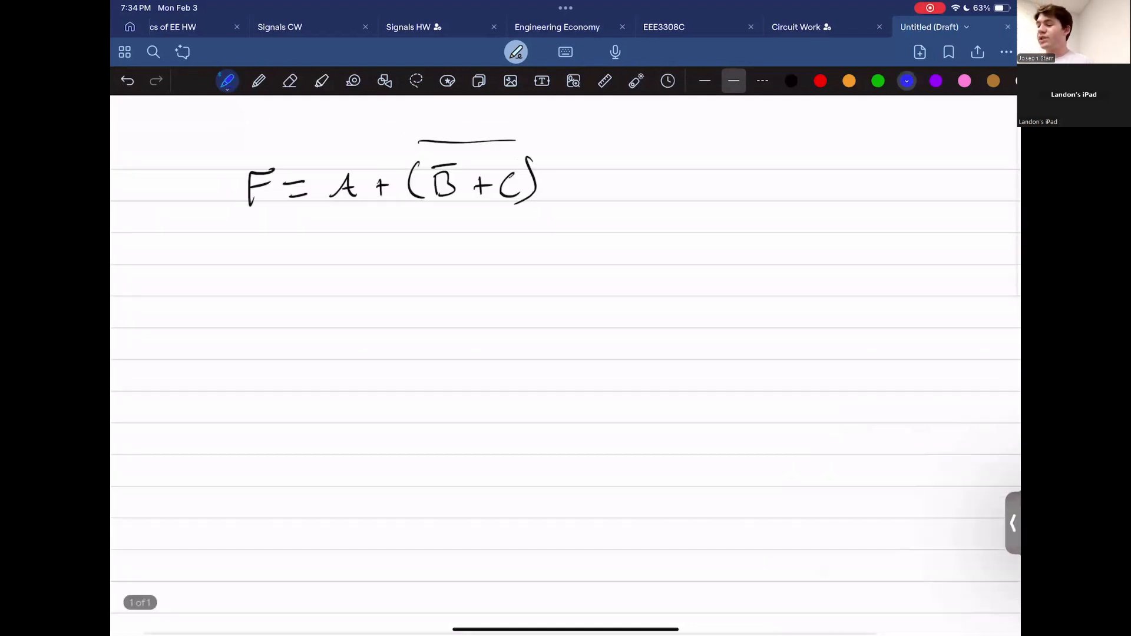
drag(234, 294, 284, 291)
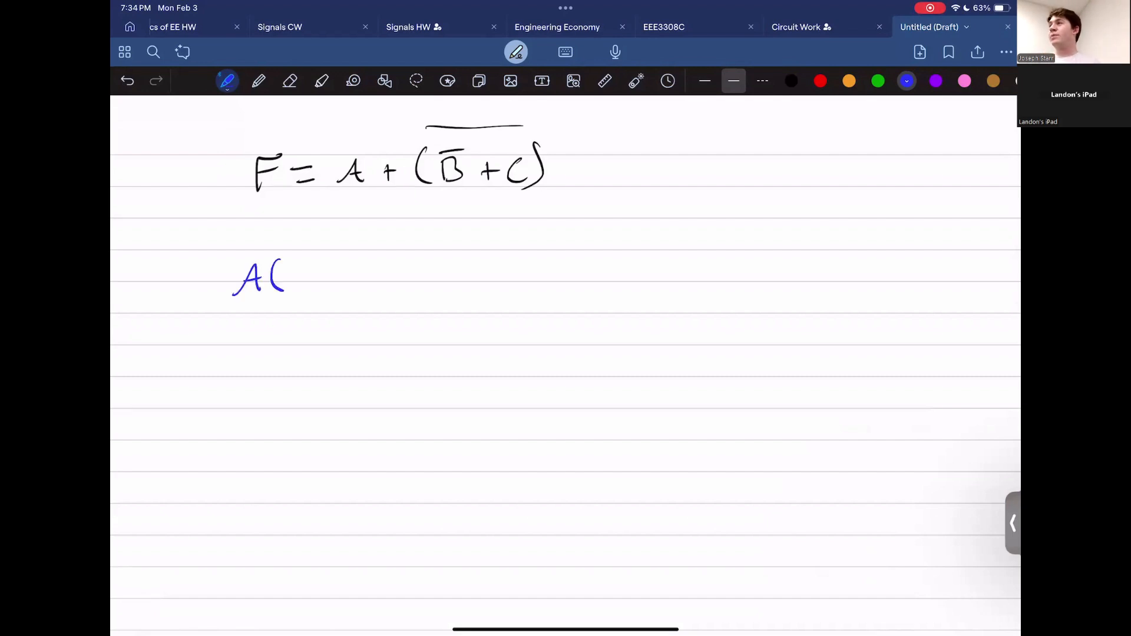
ctrl+scroll(566, 459, down, 1)
drag(256, 343, 256, 369)
drag(295, 333, 296, 367)
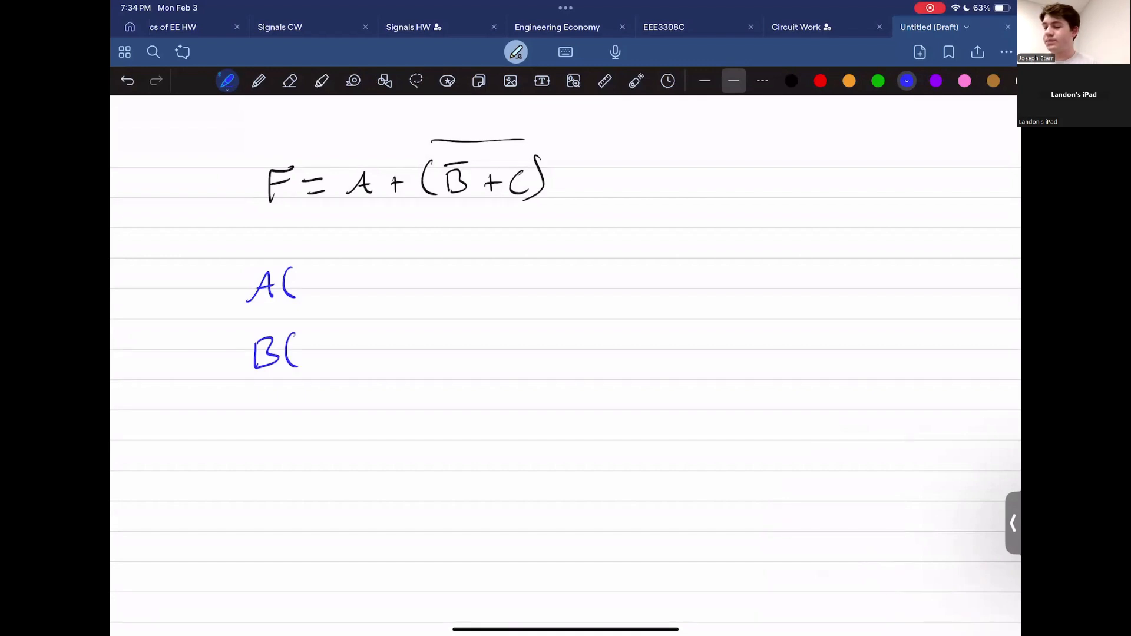
mouse_move(276, 417)
mouse_down()
mouse_move(279, 443)
mouse_move(295, 446)
mouse_up()
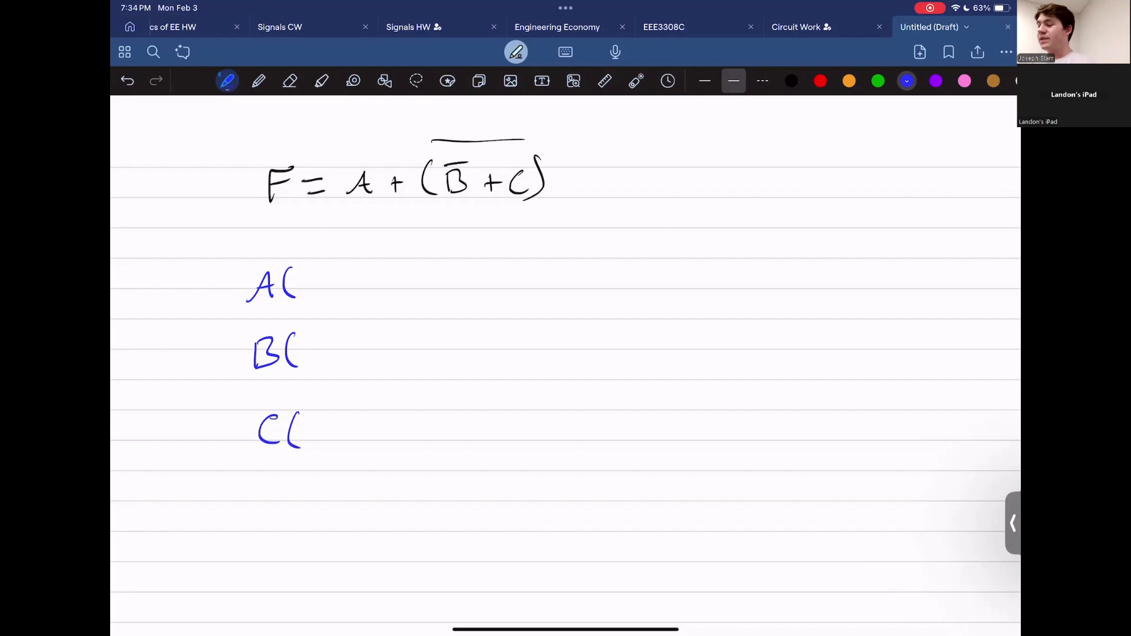
Step: Sketch test wires from A( and B(, then erase them and go back to the pen
scroll(566, 354, right, 1)
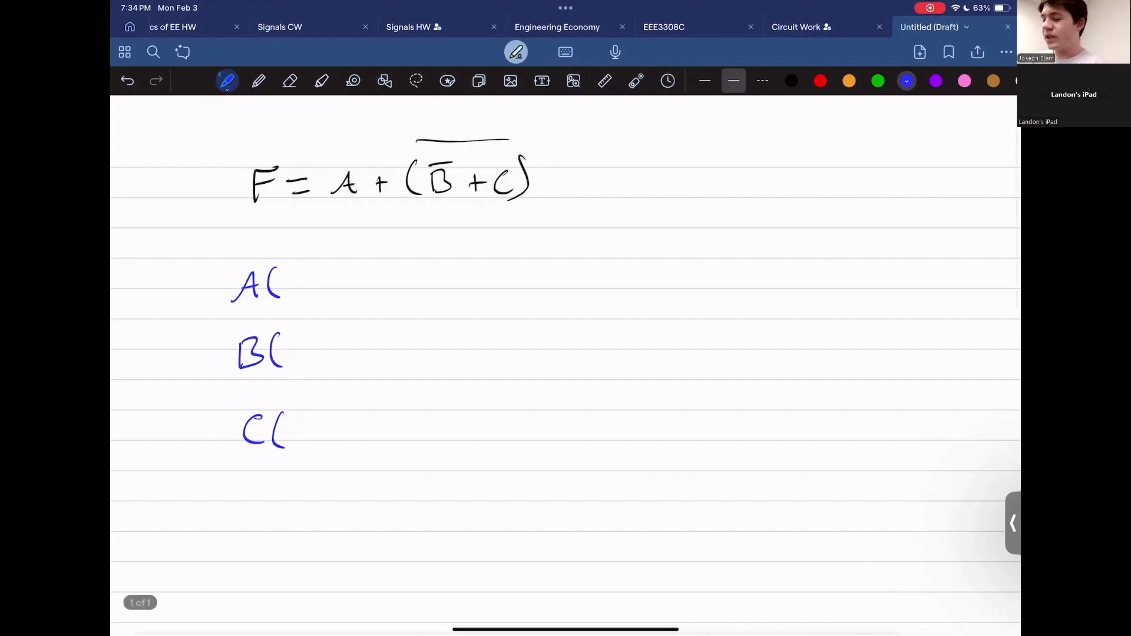
mouse_move(332, 277)
mouse_down()
mouse_move(371, 307)
mouse_move(446, 301)
mouse_up()
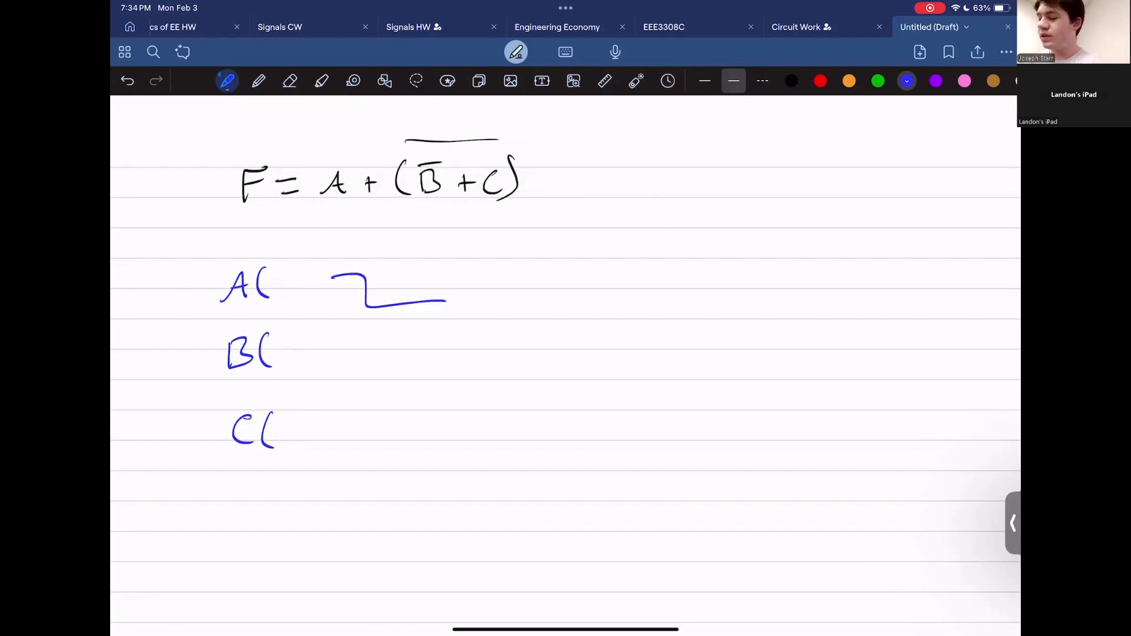
drag(333, 357, 439, 323)
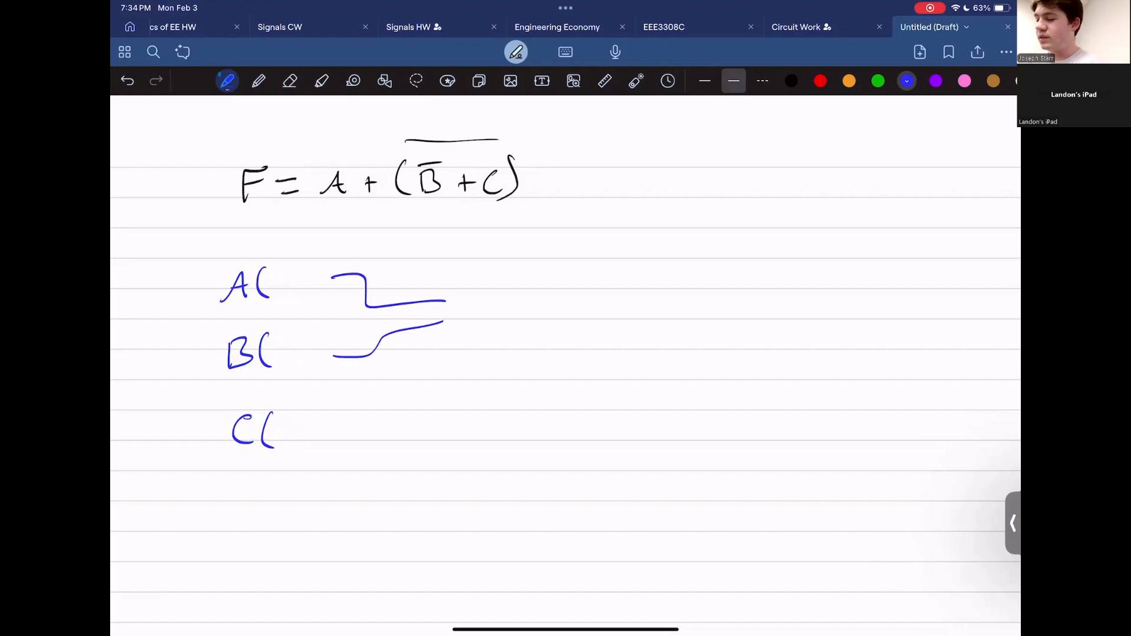
click(290, 81)
drag(359, 277, 354, 359)
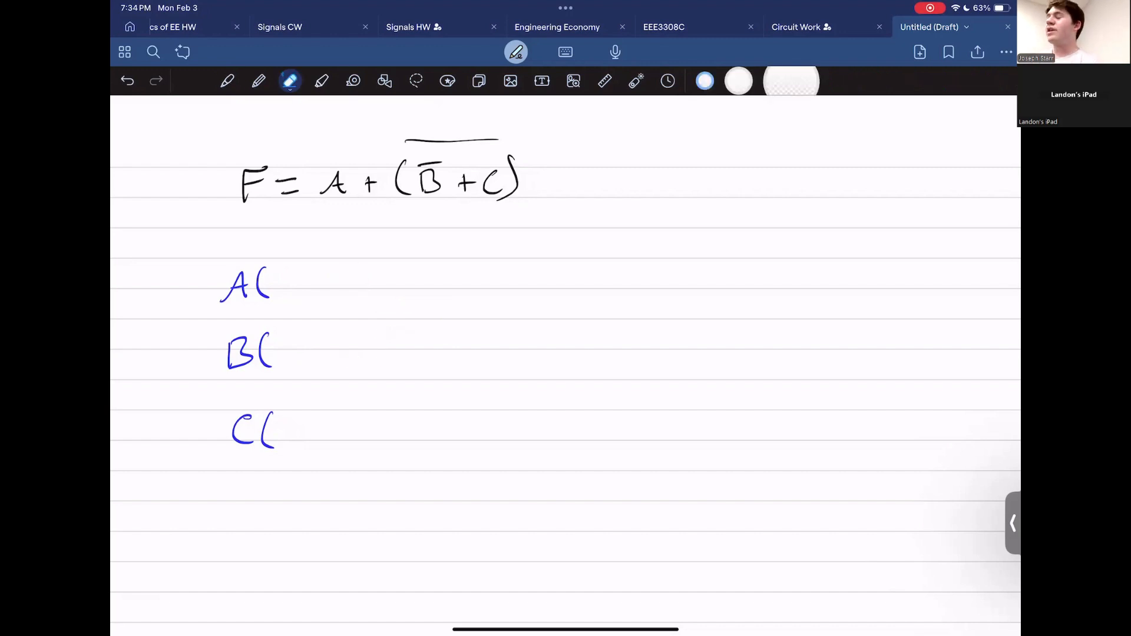
click(227, 81)
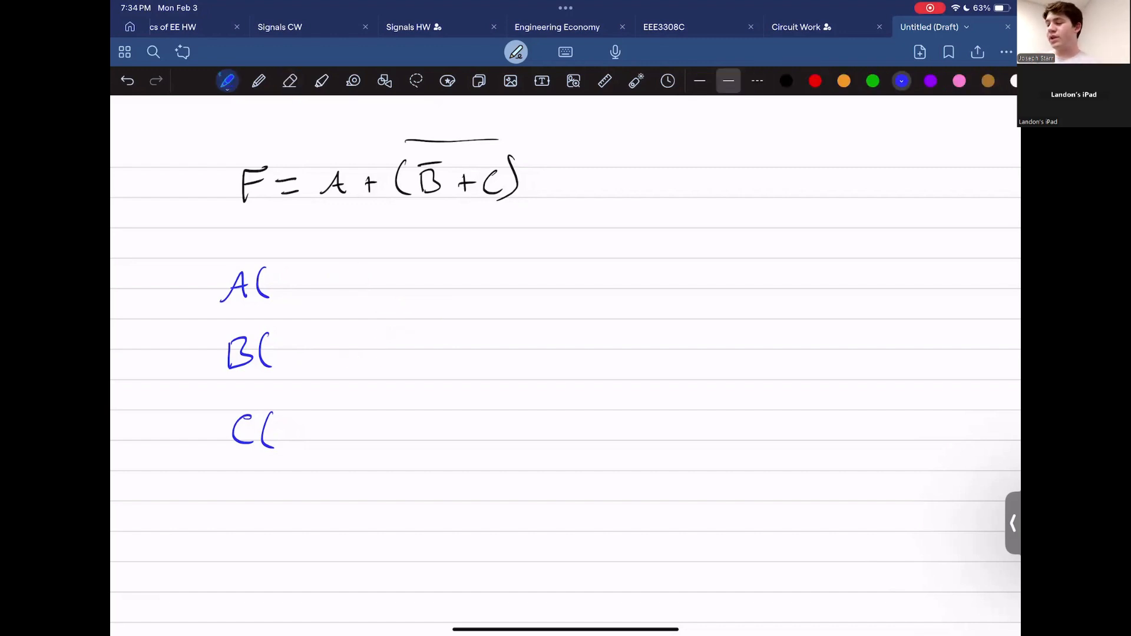
Step: Draw wires from B( and C( into a hand-drawn NOR gate
drag(334, 340, 471, 376)
drag(334, 445, 472, 403)
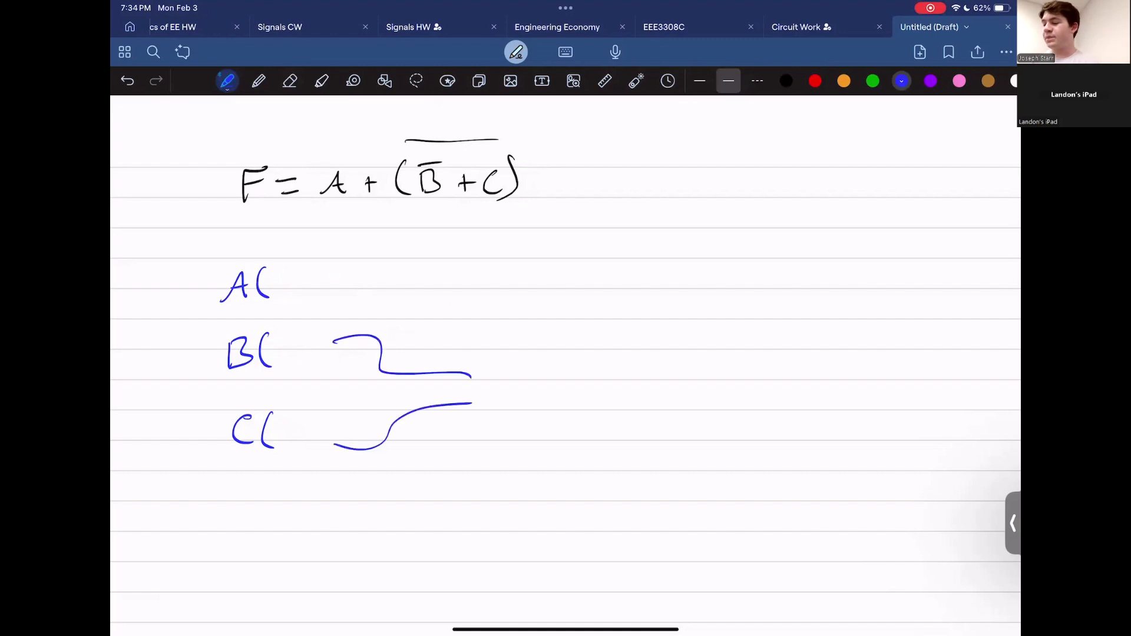
mouse_move(460, 353)
mouse_down()
mouse_move(522, 369)
mouse_move(456, 416)
mouse_up()
drag(530, 378, 534, 373)
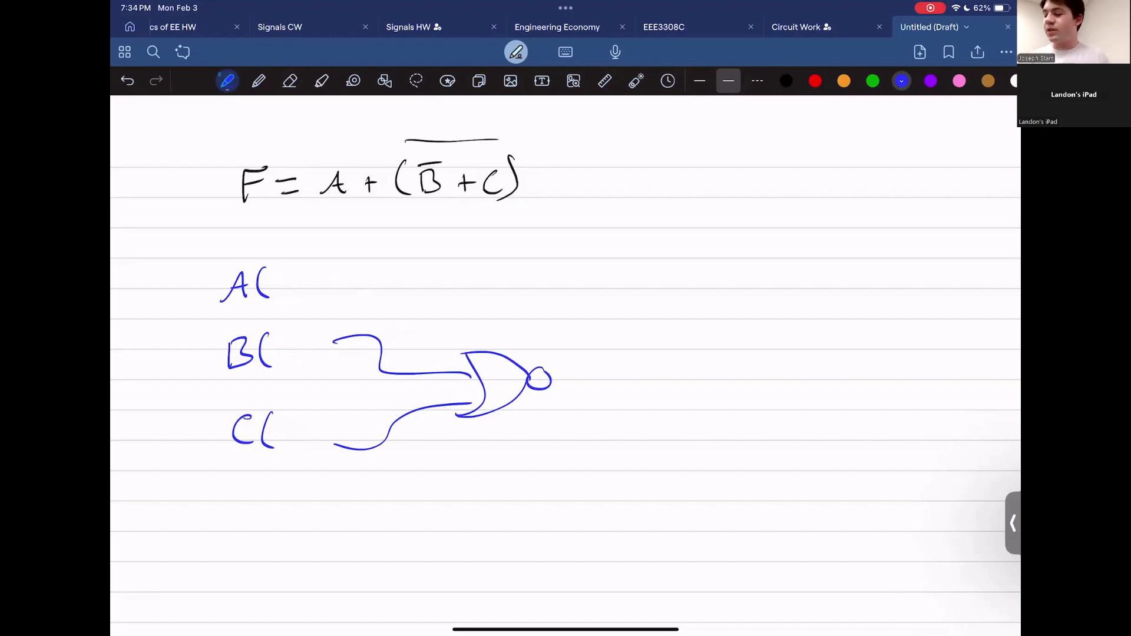
Step: Mark input B as B(L), label its wire B̄, and add an arrow under B̄ in the equation
drag(273, 339, 293, 361)
drag(299, 330, 312, 365)
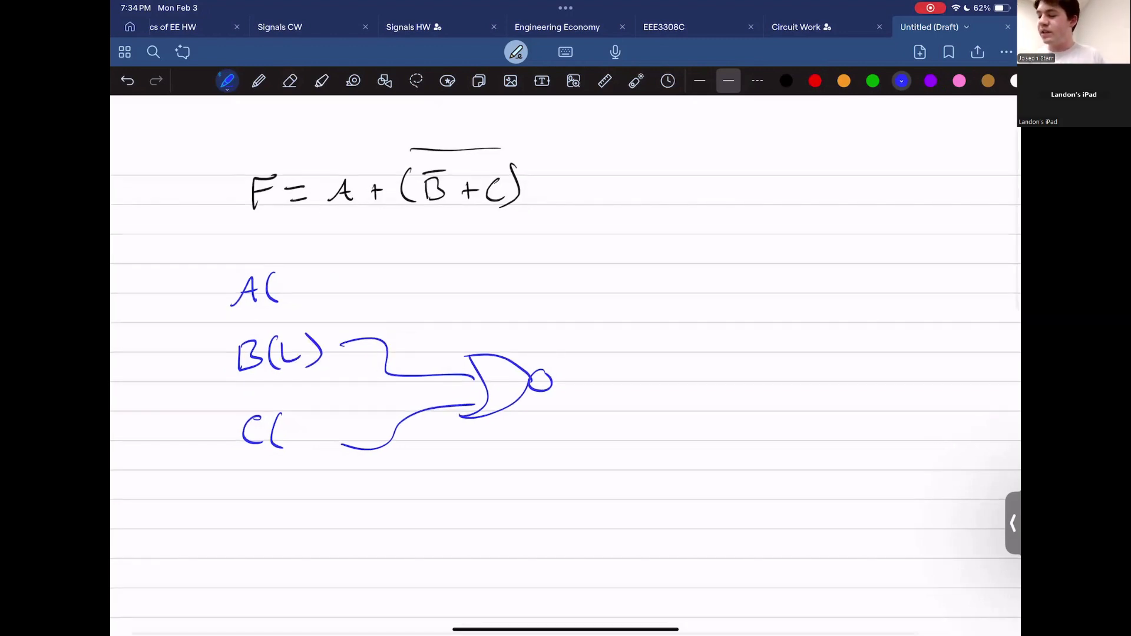
drag(419, 342, 438, 360)
drag(419, 338, 448, 333)
mouse_move(424, 224)
mouse_down()
mouse_move(443, 223)
mouse_move(434, 239)
mouse_up()
Step: Mark input C as C(H), label its wire C, and add an arrow under C in the equation
drag(290, 420, 289, 444)
mouse_move(301, 416)
mouse_down()
mouse_move(301, 440)
mouse_move(308, 427)
mouse_up()
drag(310, 414, 312, 443)
drag(422, 389, 428, 406)
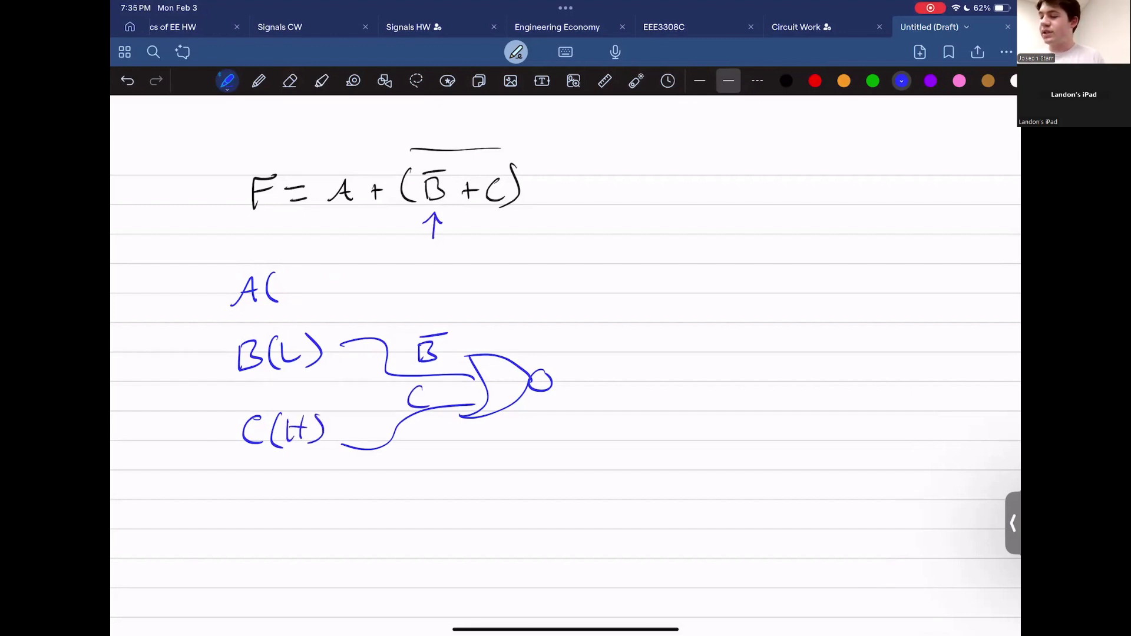
drag(482, 237, 482, 215)
drag(473, 225, 494, 222)
Step: Draw the gate's output line, labelled B̄+C with an overbar
drag(553, 378, 653, 382)
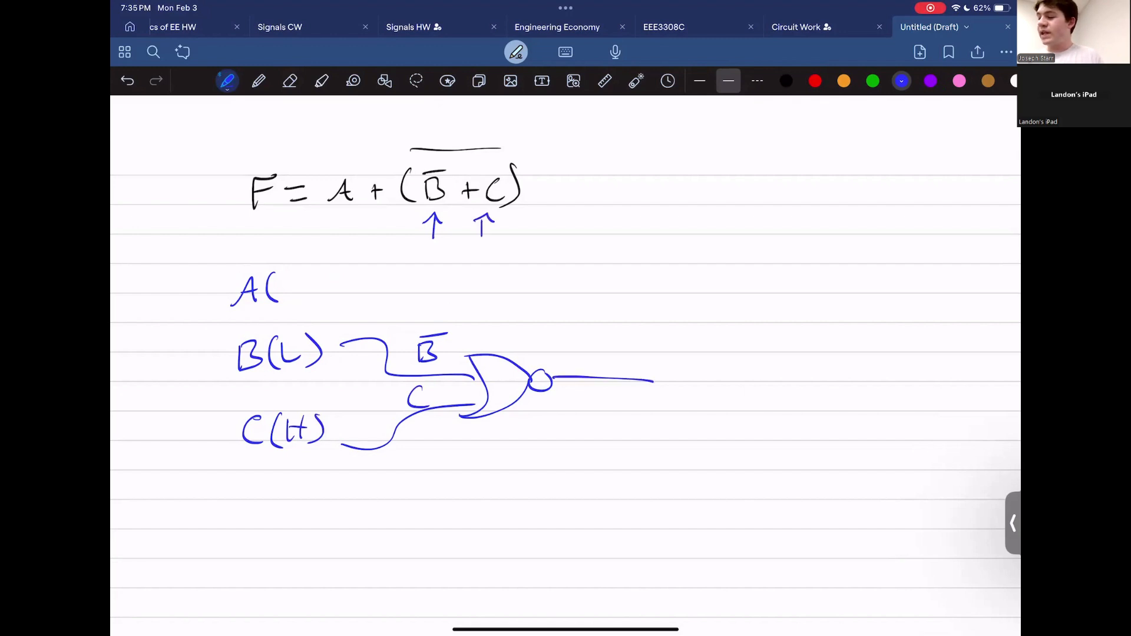
drag(572, 352, 574, 372)
mouse_move(571, 347)
mouse_down()
mouse_move(594, 346)
mouse_move(607, 373)
mouse_up()
drag(604, 362, 645, 369)
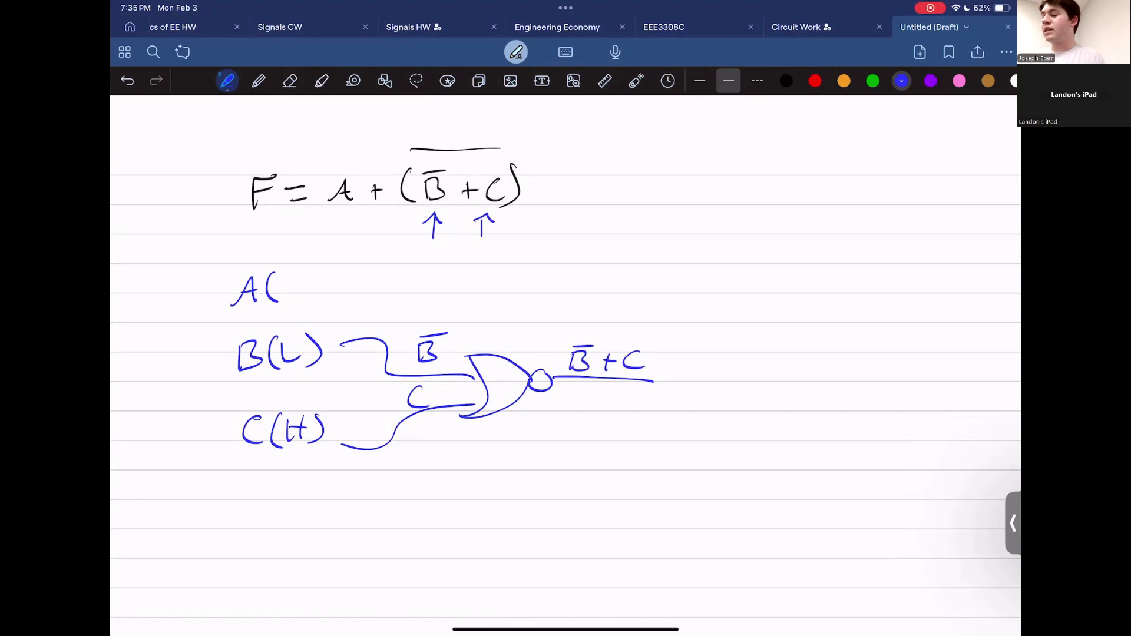
drag(570, 335, 638, 336)
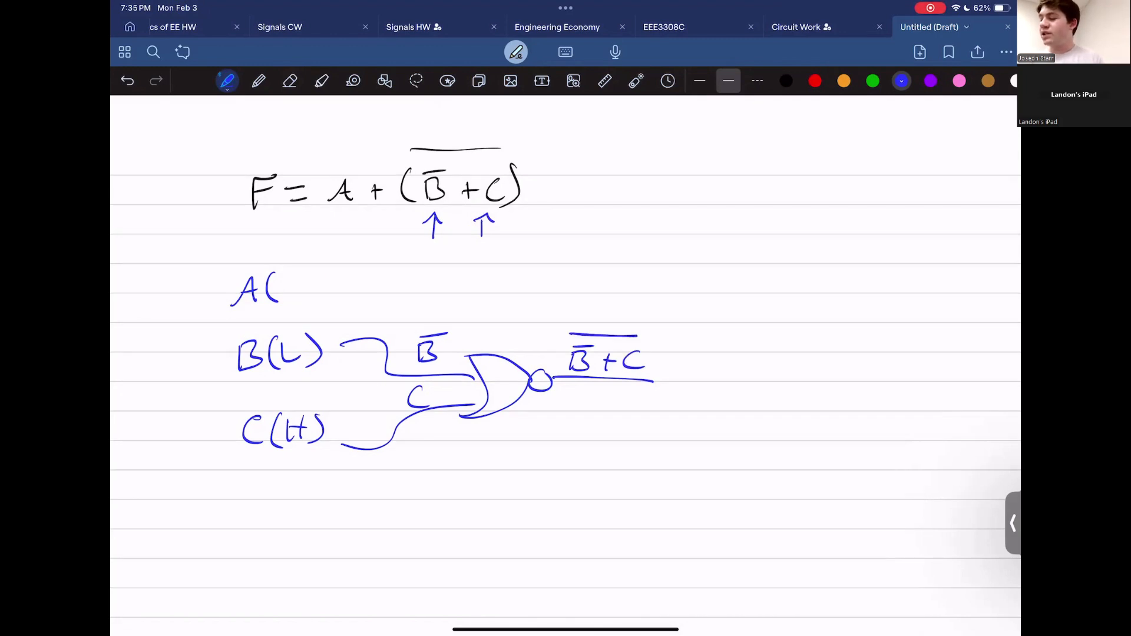
Step: Route the output into a second NOR gate and add an arrow under A in the equation
drag(650, 382, 732, 299)
mouse_move(701, 240)
mouse_down()
mouse_move(781, 279)
mouse_move(711, 321)
mouse_up()
drag(711, 238, 701, 326)
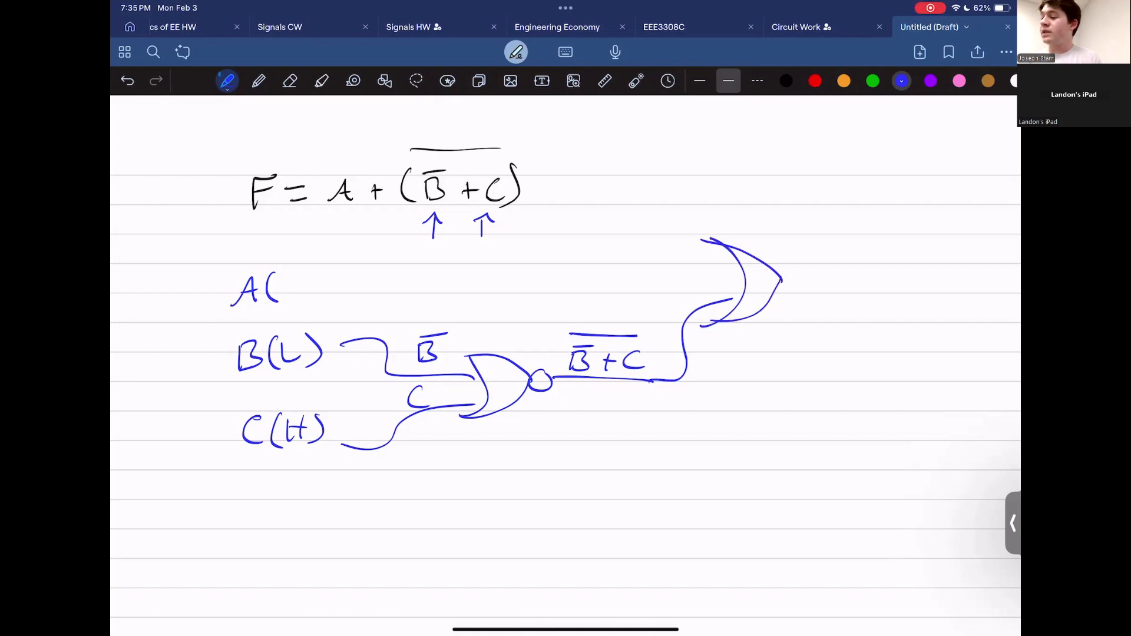
mouse_move(798, 265)
mouse_down()
mouse_move(809, 277)
mouse_move(886, 275)
mouse_up()
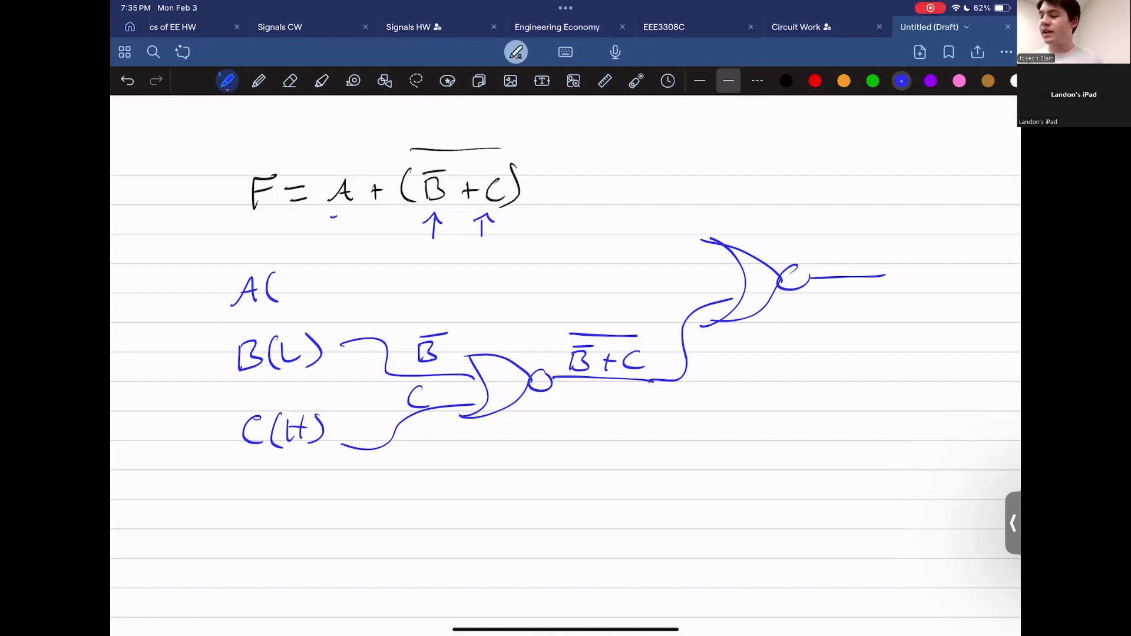
drag(333, 218, 352, 218)
drag(342, 211, 343, 233)
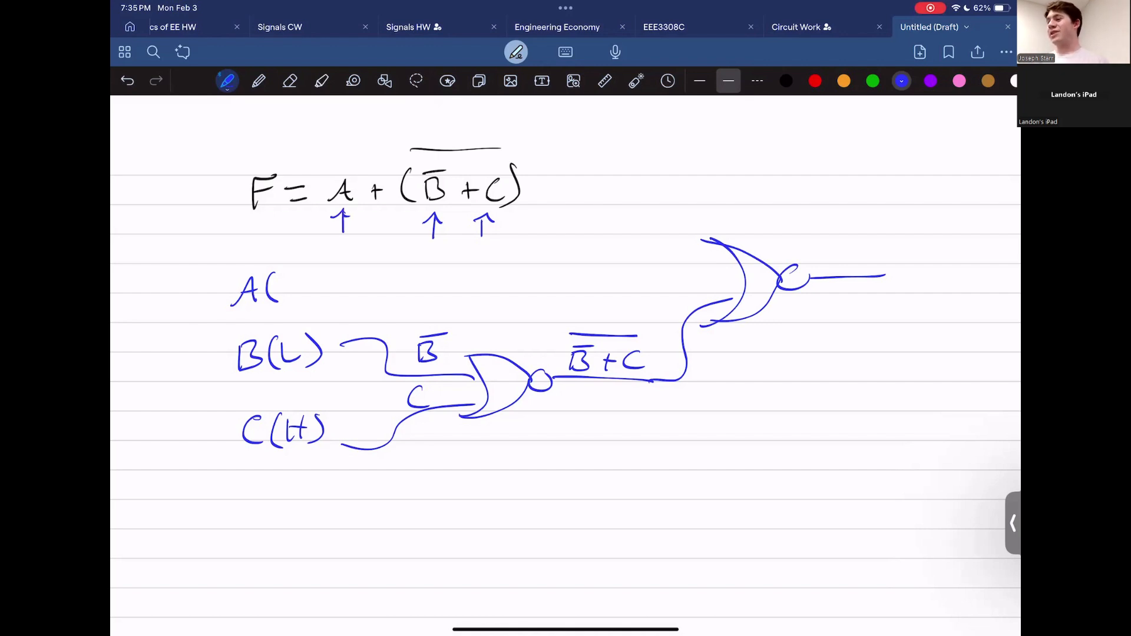
Step: Mark input A as A(H) and wire it into the second NOR gate
scroll(566, 365, down, 1)
drag(284, 271, 282, 289)
mouse_move(295, 270)
mouse_down()
mouse_move(295, 288)
mouse_move(300, 275)
mouse_up()
mouse_move(303, 263)
mouse_down()
mouse_move(302, 286)
mouse_move(722, 243)
mouse_up()
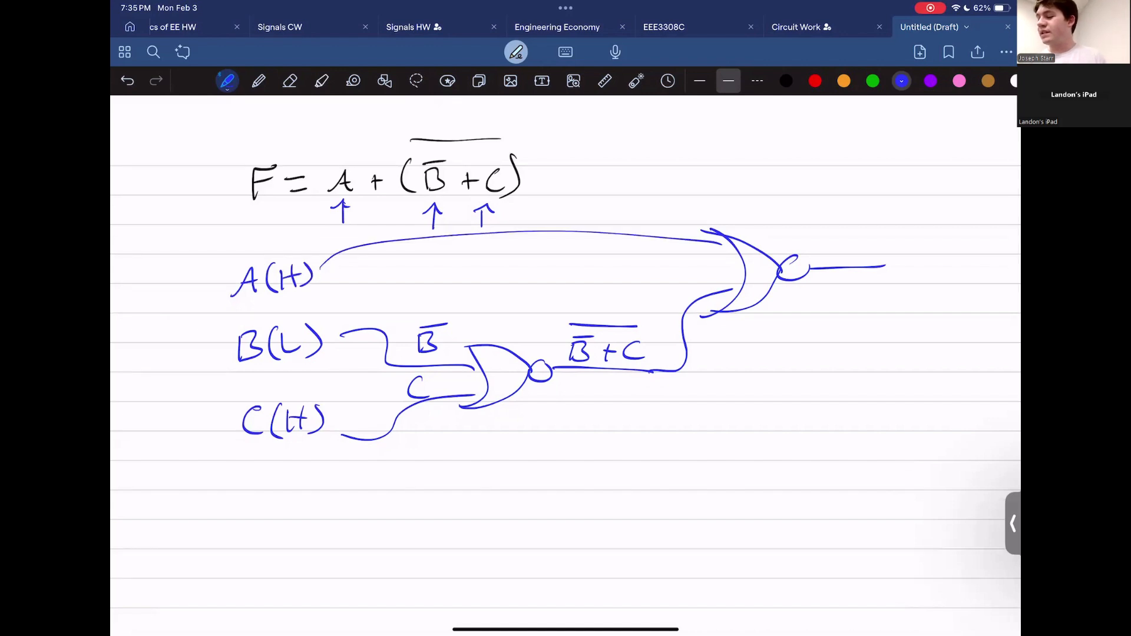
Step: Label the second gate's output A+(B̄+C) with an overbar over (B̄+C)
scroll(566, 330, right, 3)
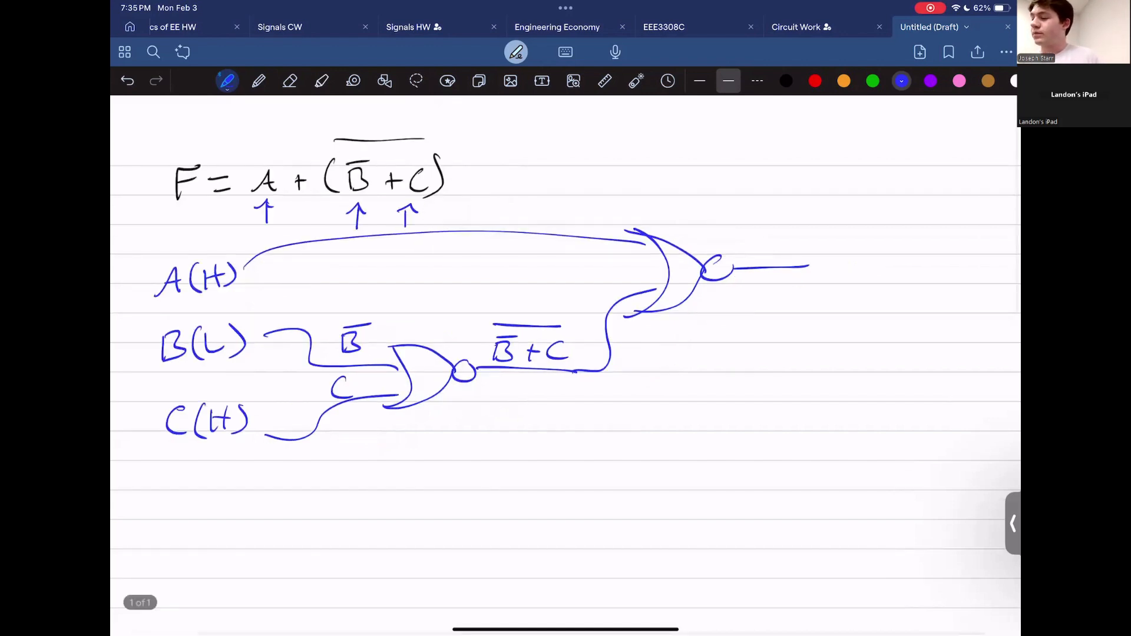
drag(739, 255, 783, 248)
mouse_move(776, 241)
mouse_down()
mouse_move(776, 258)
mouse_move(798, 257)
mouse_up()
mouse_move(806, 238)
mouse_down()
mouse_move(807, 256)
mouse_move(818, 255)
mouse_up()
mouse_move(806, 235)
mouse_down()
mouse_move(829, 234)
mouse_move(839, 249)
mouse_up()
mouse_move(834, 243)
mouse_down()
mouse_move(832, 255)
mouse_move(859, 254)
mouse_up()
drag(865, 232, 867, 255)
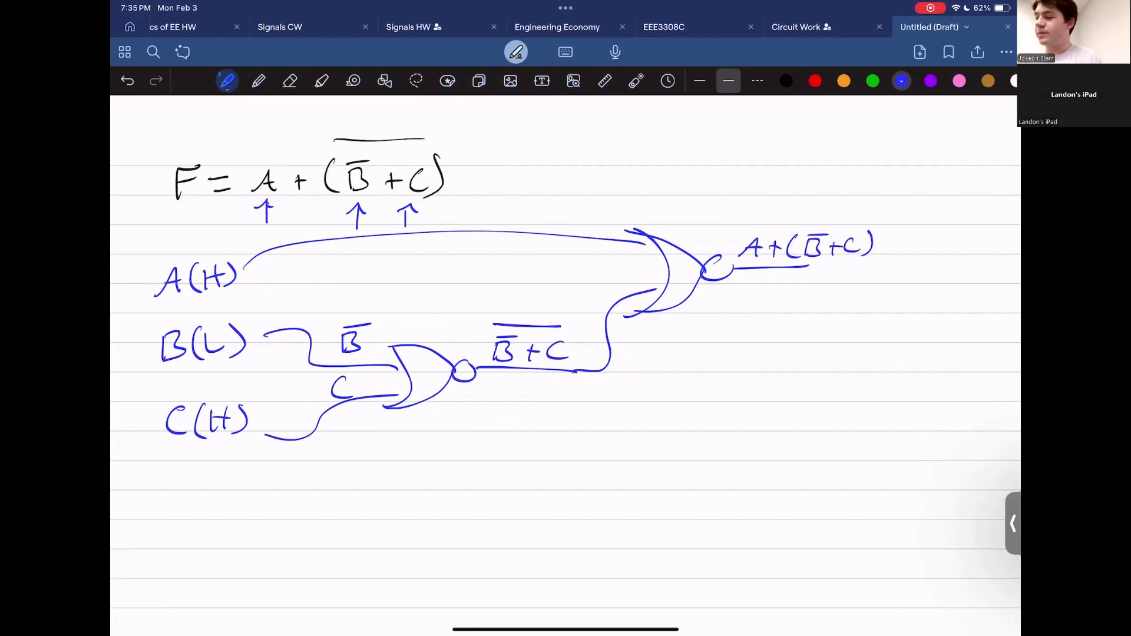
drag(797, 224, 868, 221)
Step: Extend the final output line and label it F(L)
scroll(565, 366, right, 2)
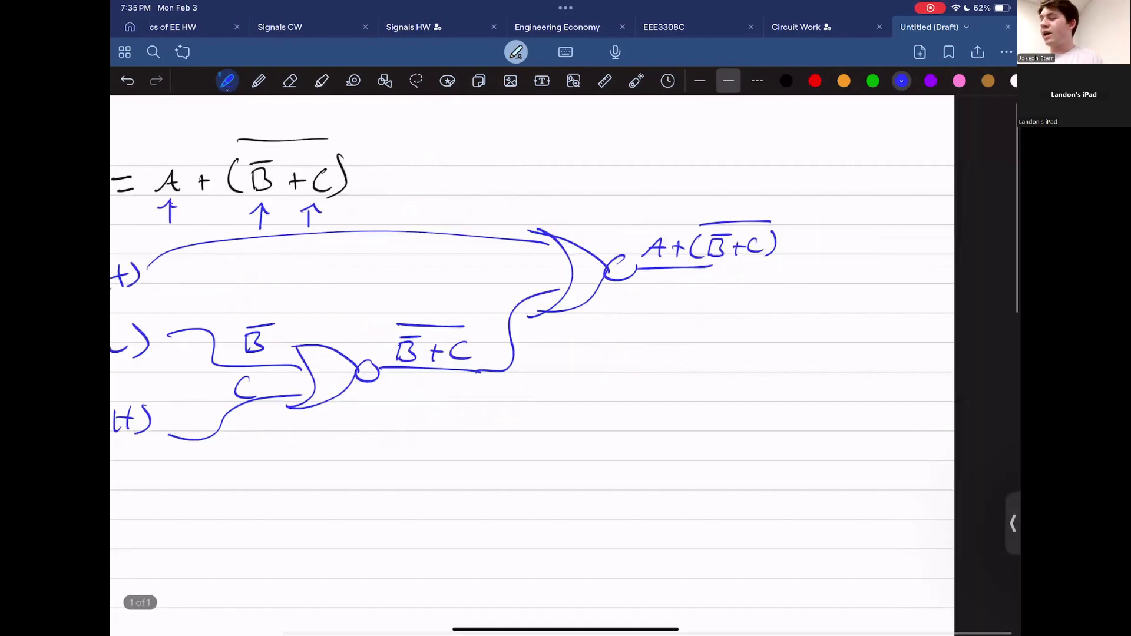
ctrl+scroll(742, 260, up, 3)
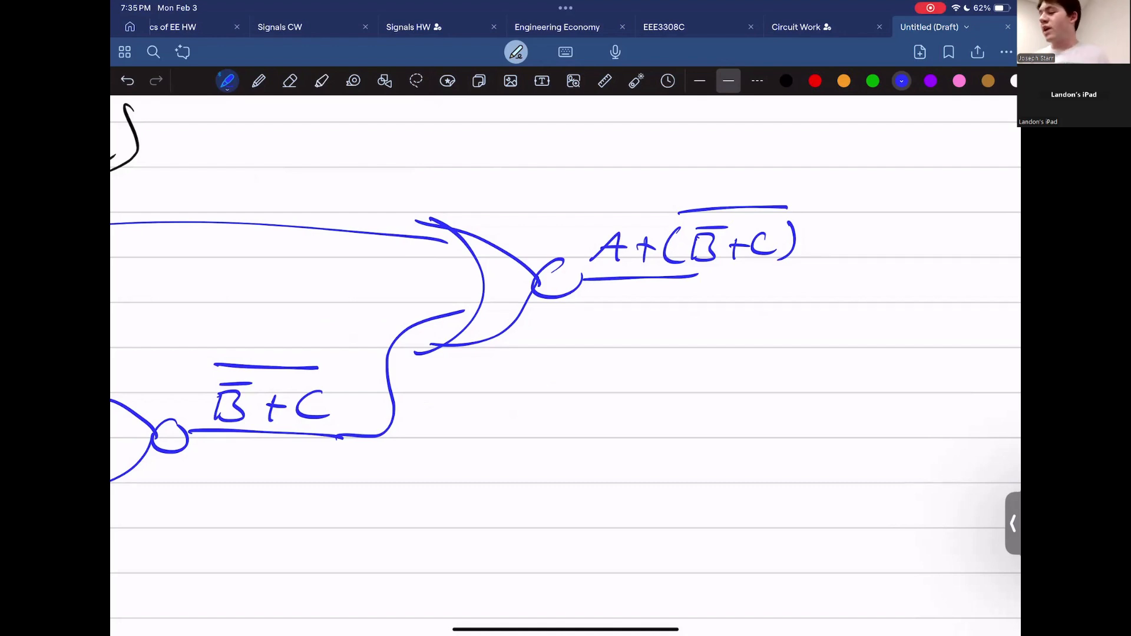
ctrl+scroll(566, 365, down, 3)
drag(714, 319, 830, 315)
drag(830, 293, 850, 291)
drag(831, 304, 859, 313)
drag(869, 294, 881, 315)
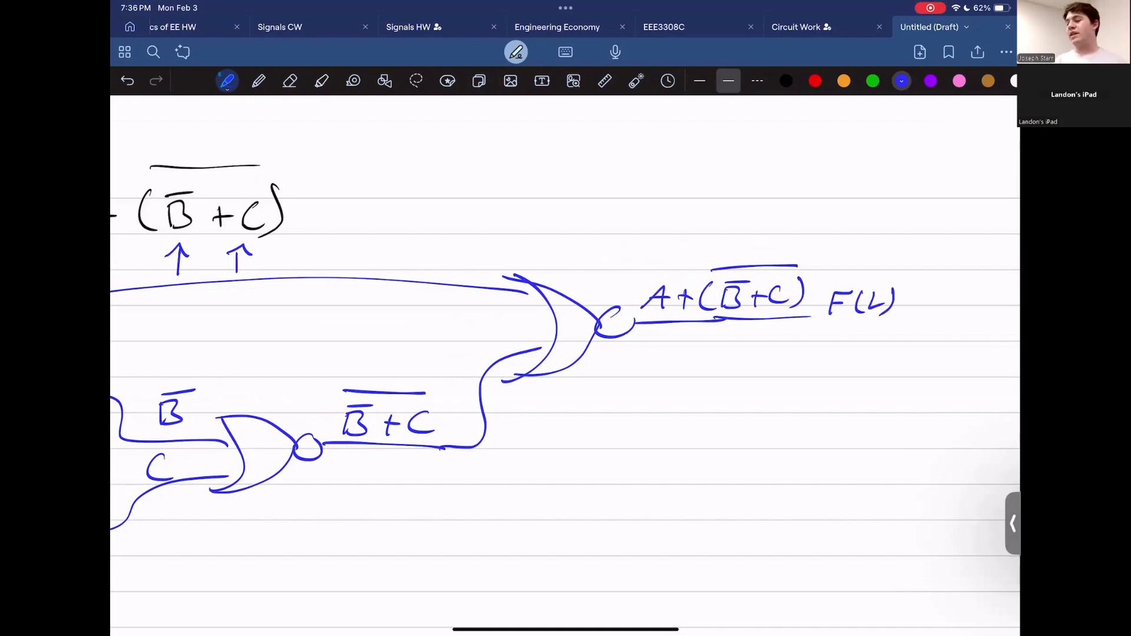
Step: Draw a curved arrow linking the equation to the circuit output
ctrl+scroll(566, 365, down, 2)
mouse_move(472, 182)
mouse_down()
mouse_move(465, 192)
mouse_move(769, 211)
mouse_move(794, 227)
mouse_up()
drag(768, 219, 795, 215)
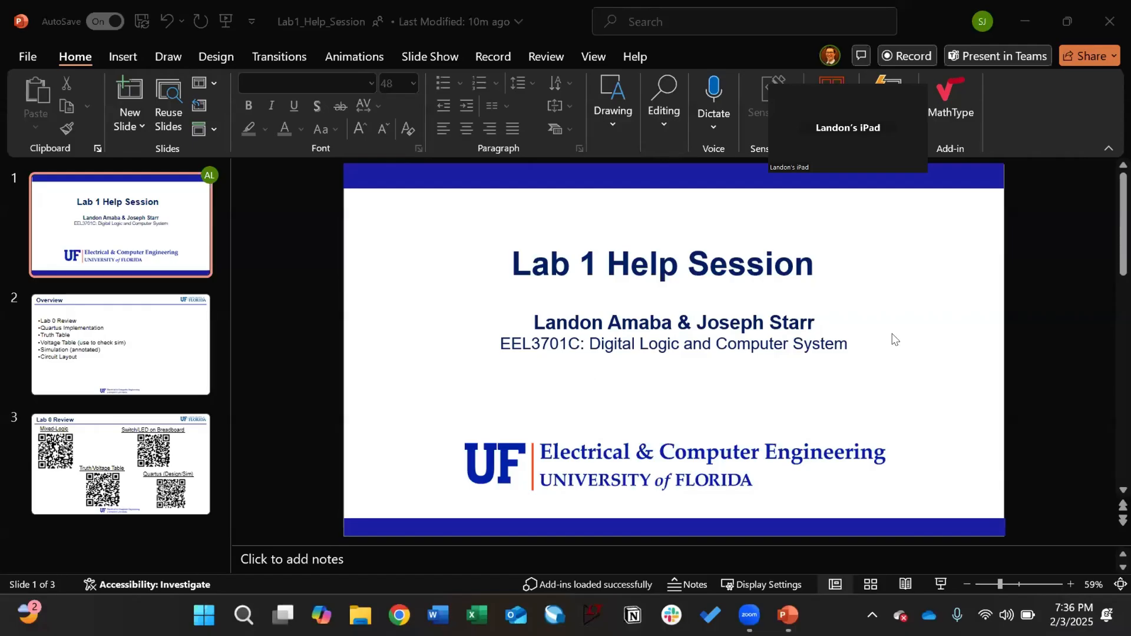
Step: Bring the Lab 1 Help Session PowerPoint deck to the front
click(1053, 265)
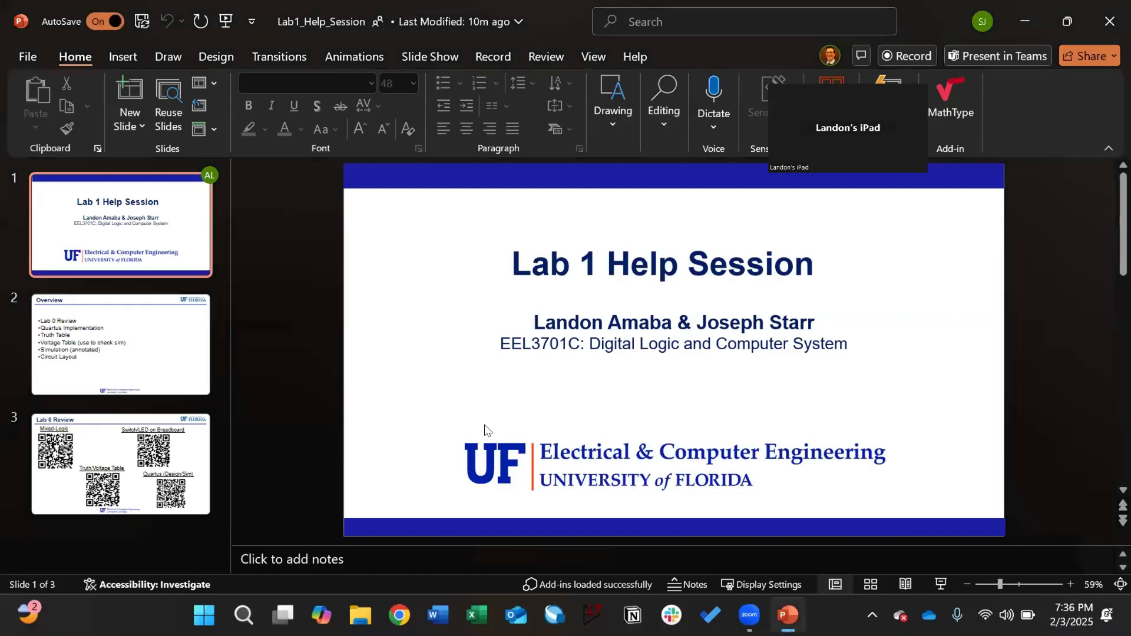
Step: Open File Explorer from the taskbar
click(353, 613)
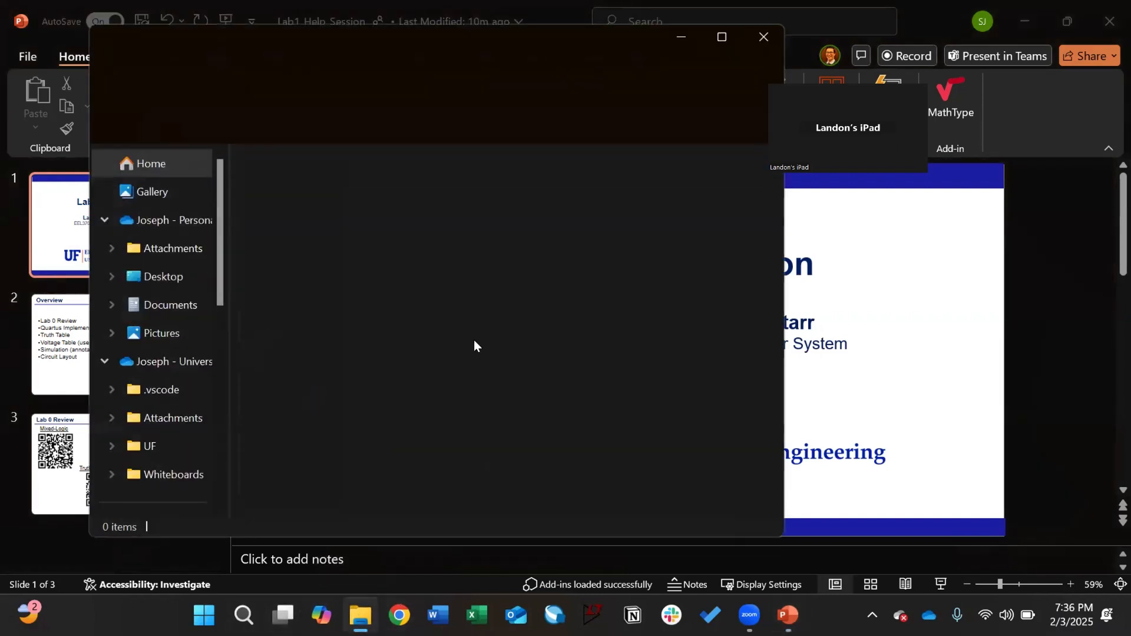
Step: Browse This PC > OS (C:) > Users > your profile > Documents, checking help_sessions on the way
scroll(194, 309, down, 4)
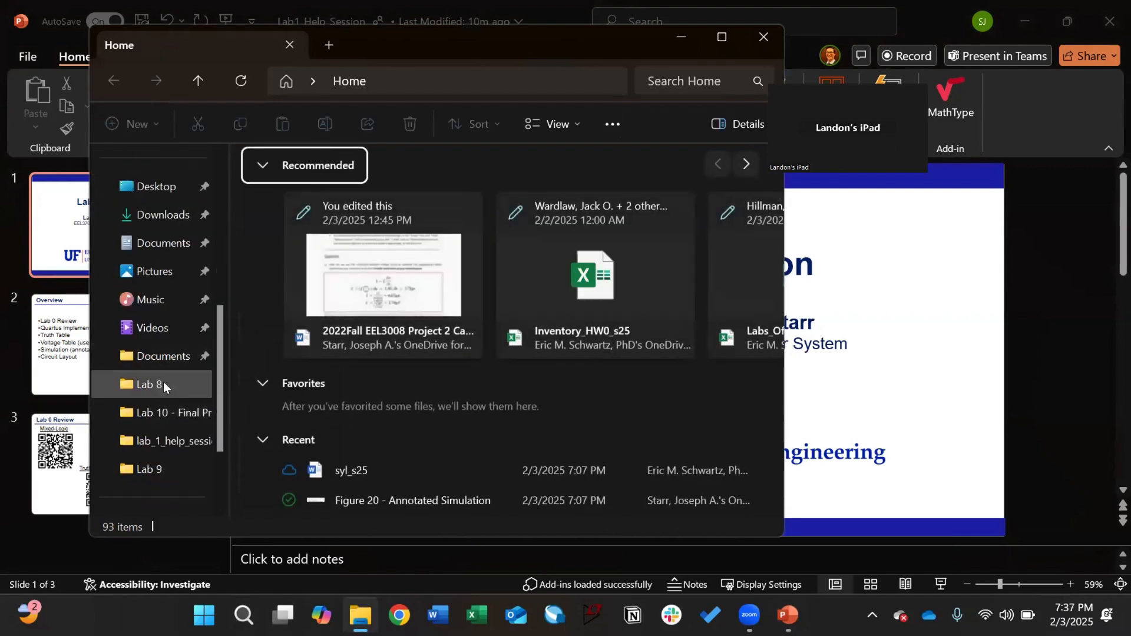
scroll(168, 318, up, 2)
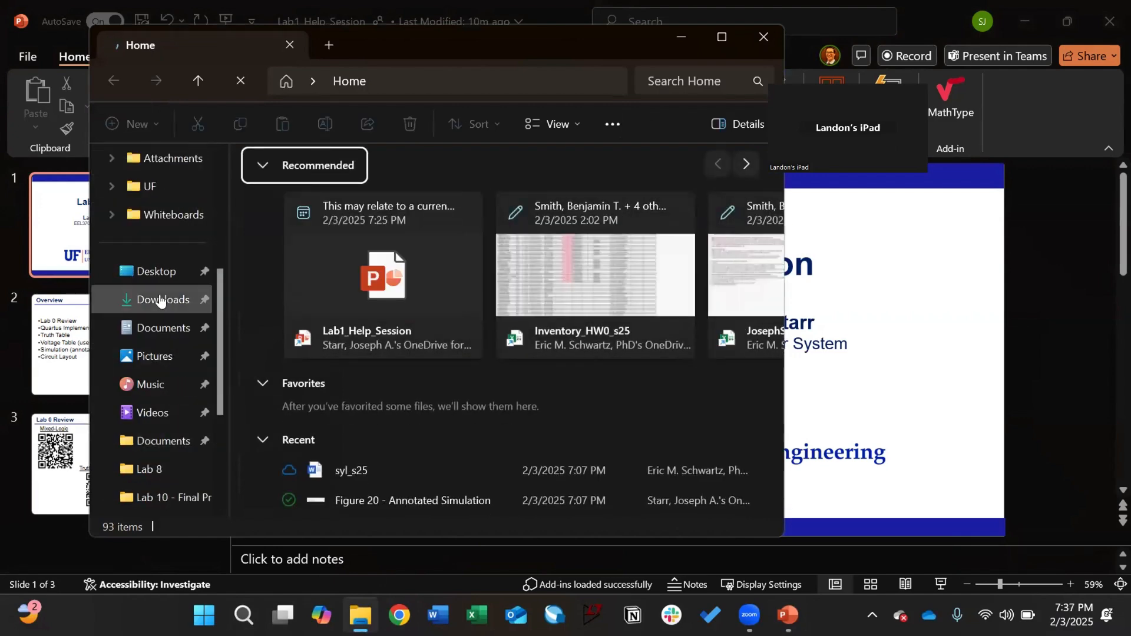
scroll(156, 383, down, 3)
click(150, 414)
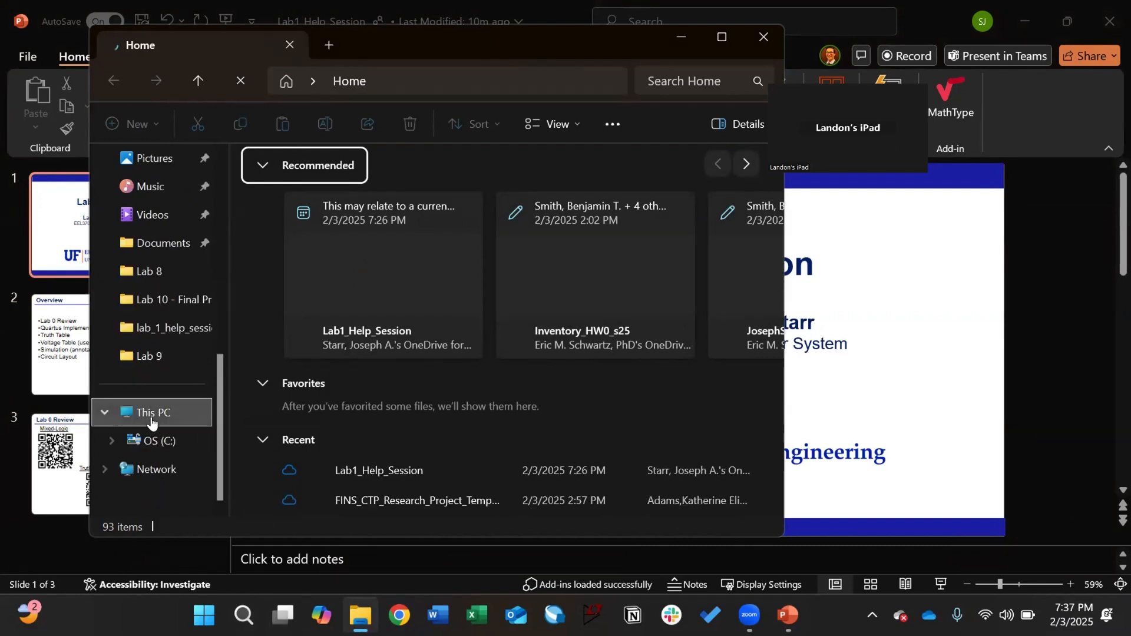
click(363, 193)
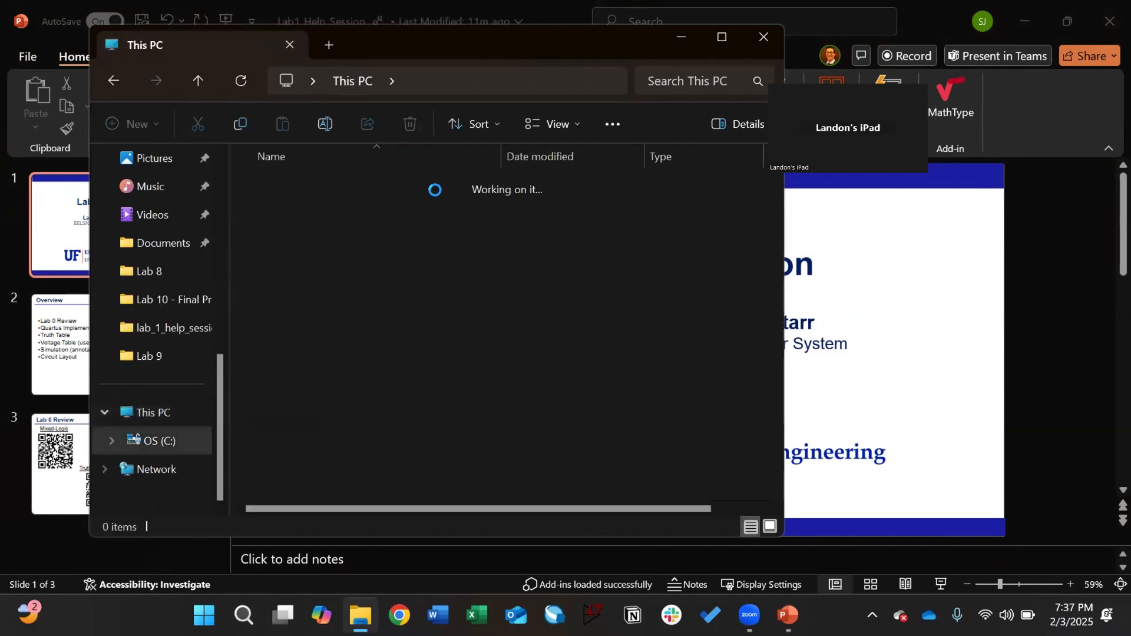
double_click(336, 361)
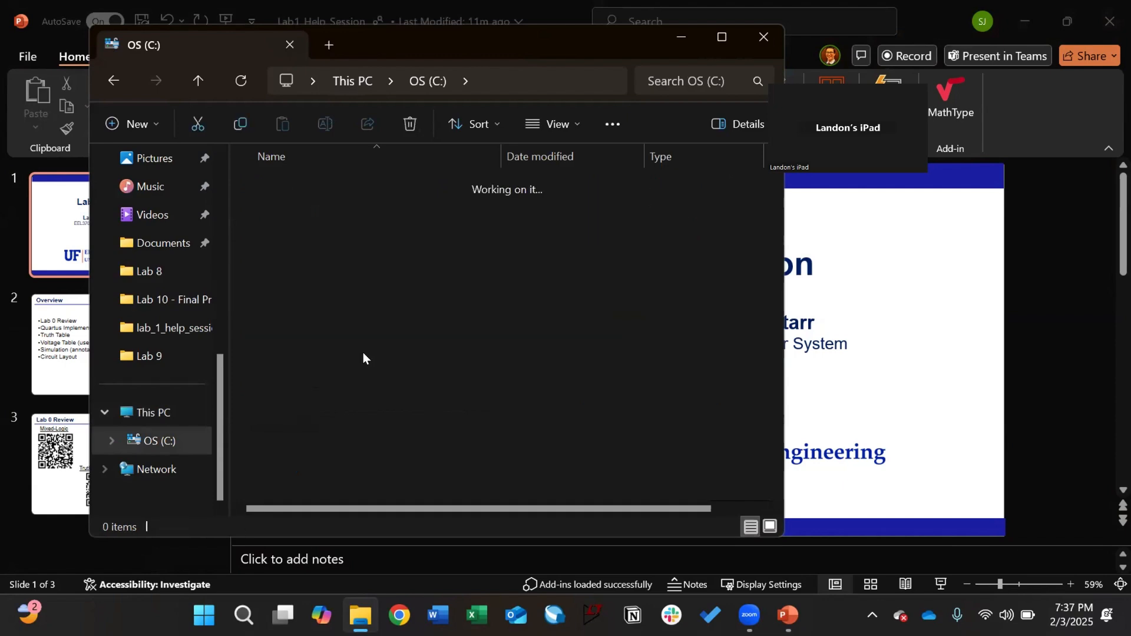
click(299, 191)
double_click(297, 189)
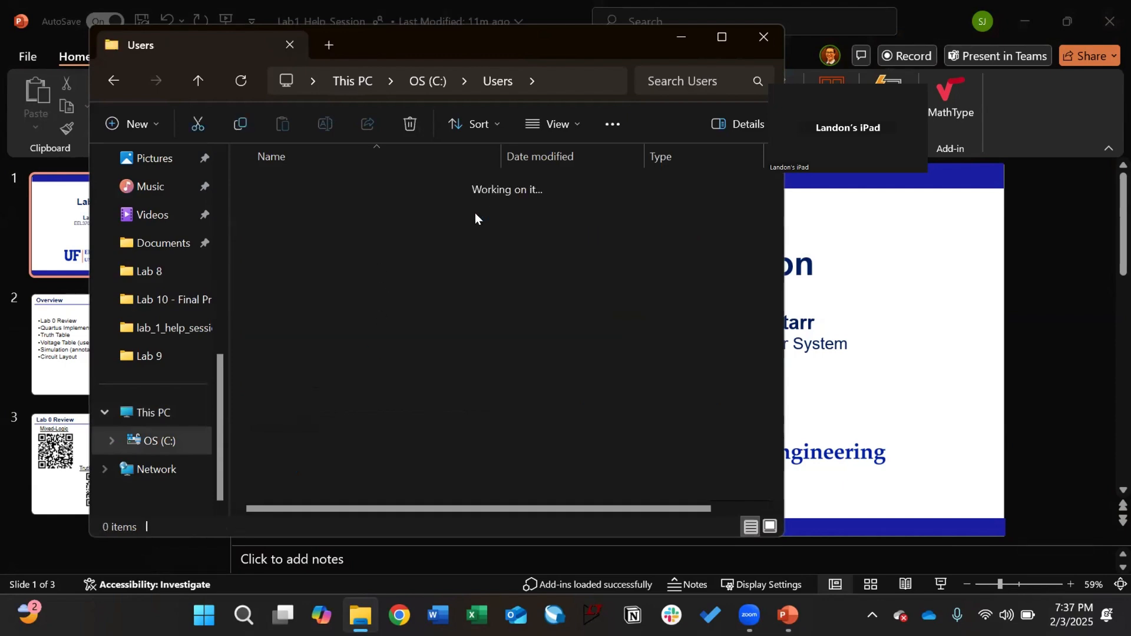
scroll(336, 309, down, 1)
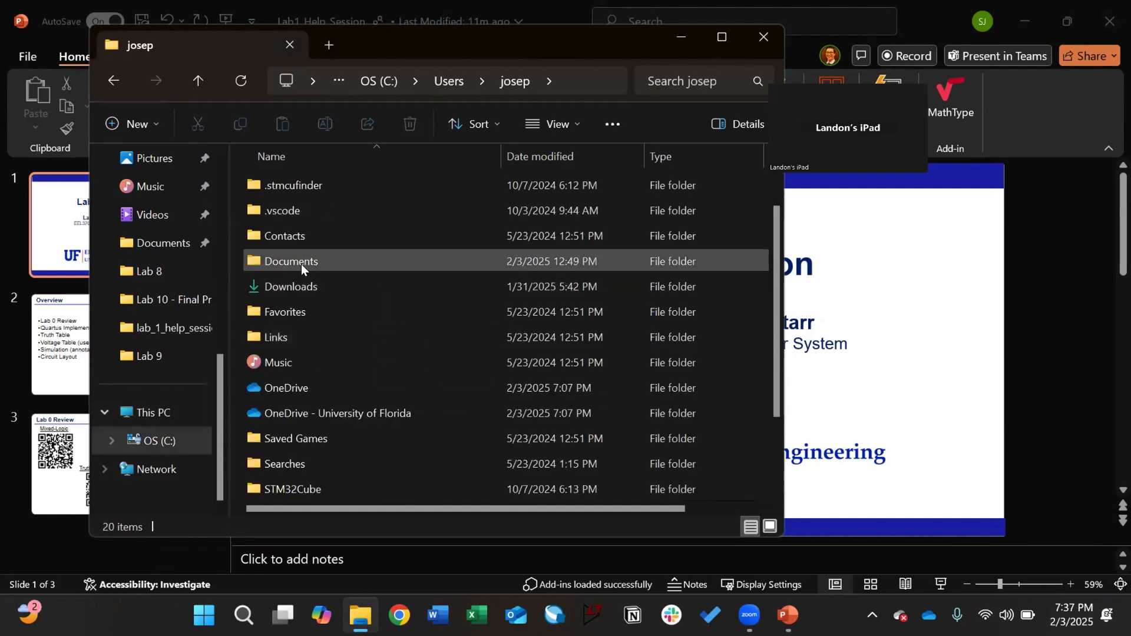
double_click(317, 261)
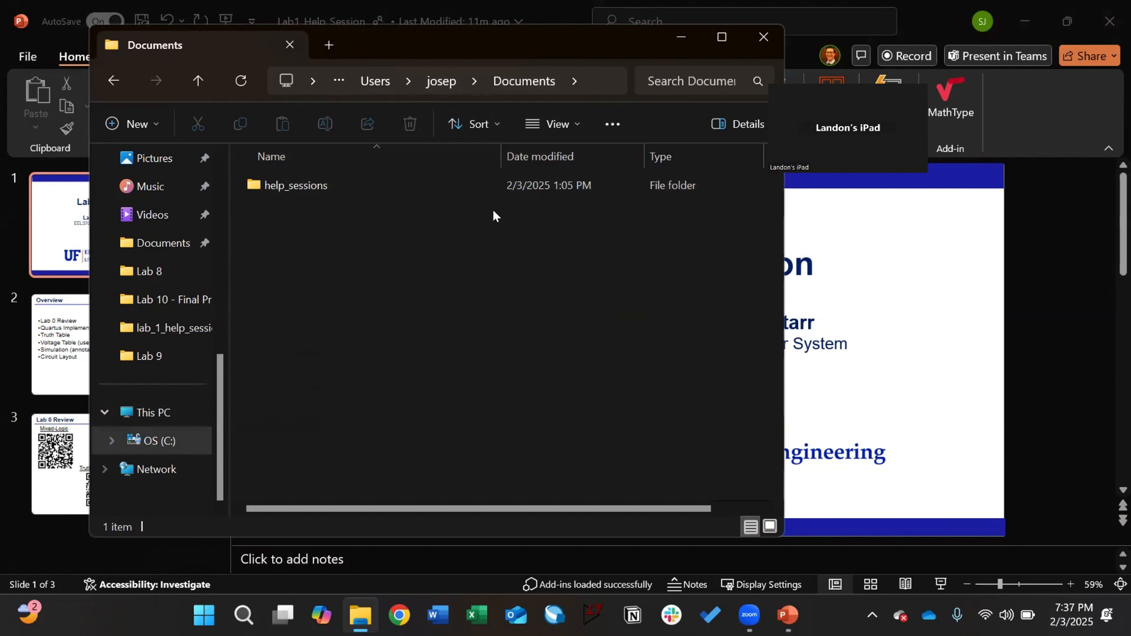
double_click(302, 184)
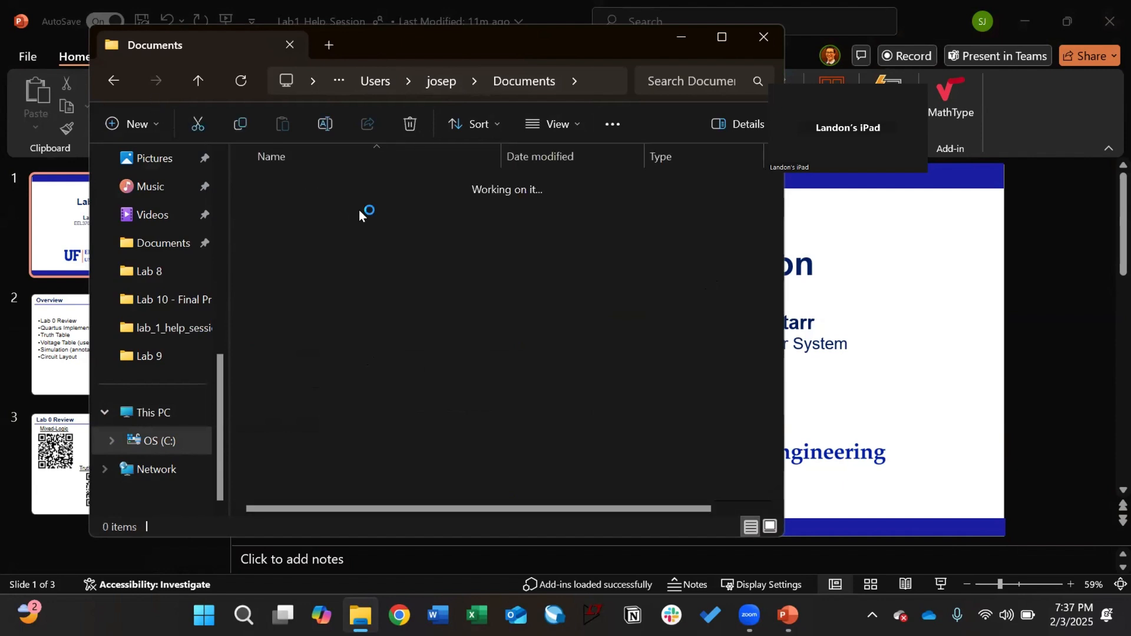
click(406, 82)
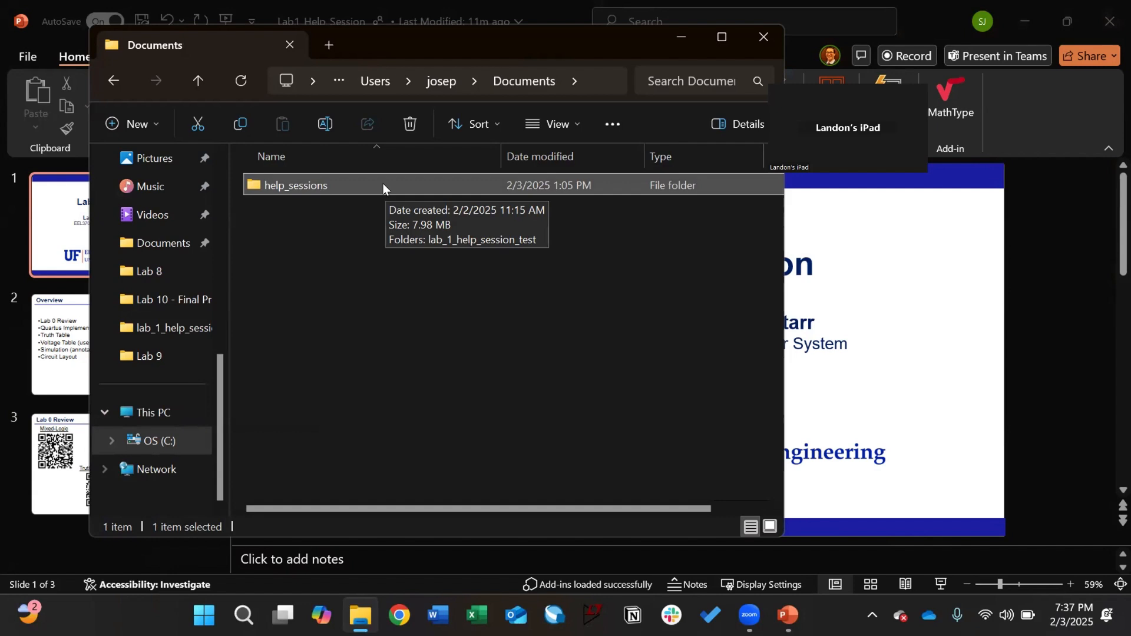
Step: Create a folder named lab1_hs inside help_sessions, then launch Quartus Prime
double_click(310, 184)
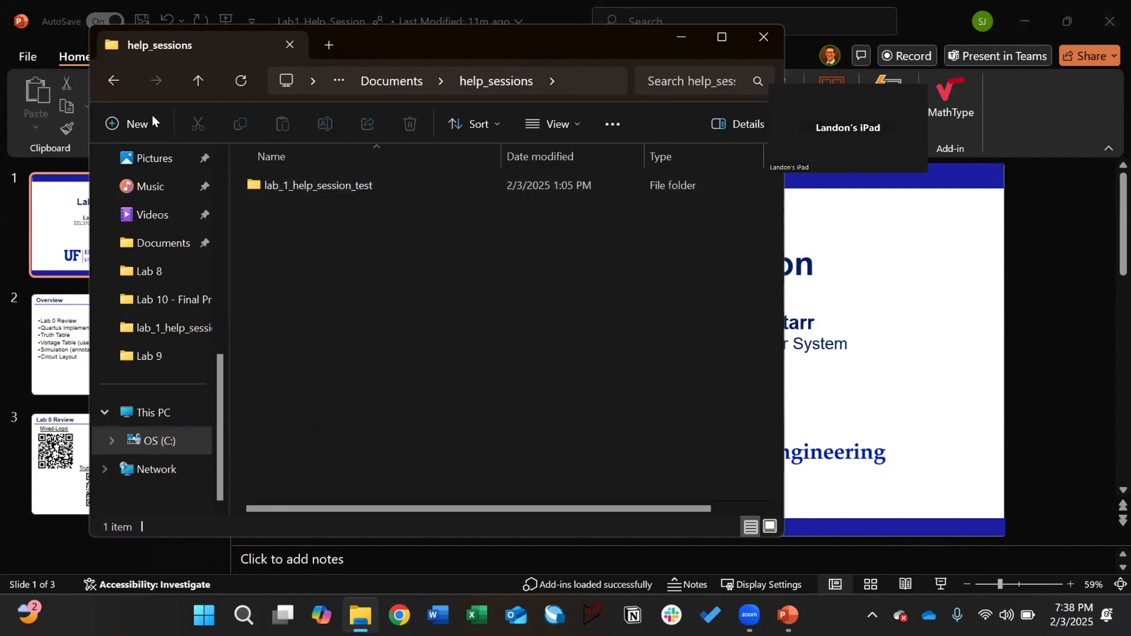
click(131, 123)
click(270, 171)
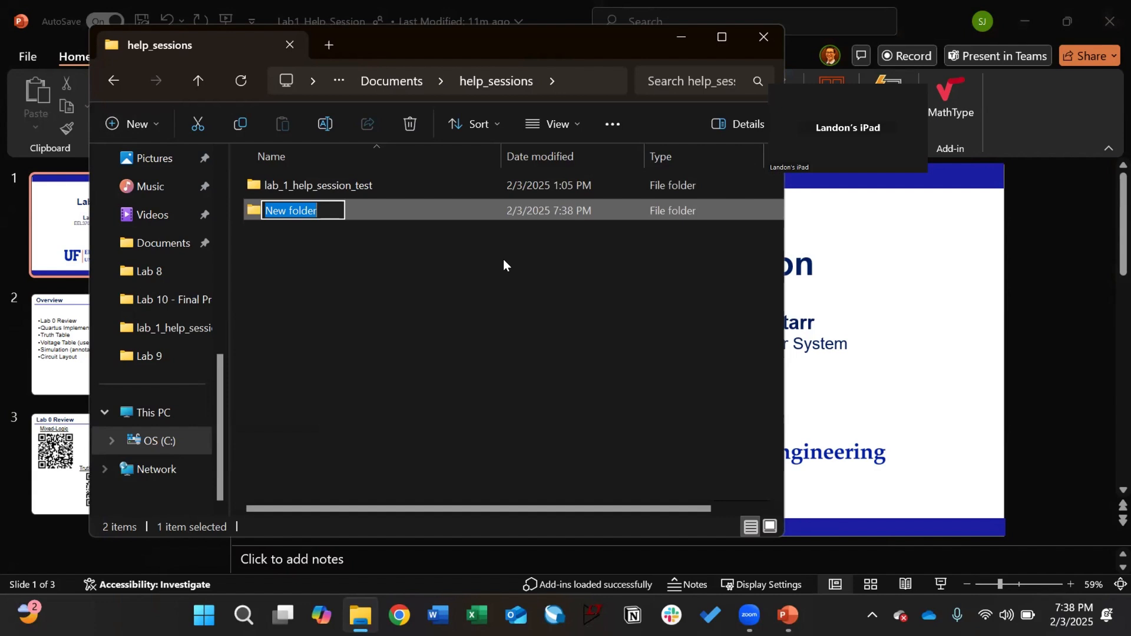
text(lab1)
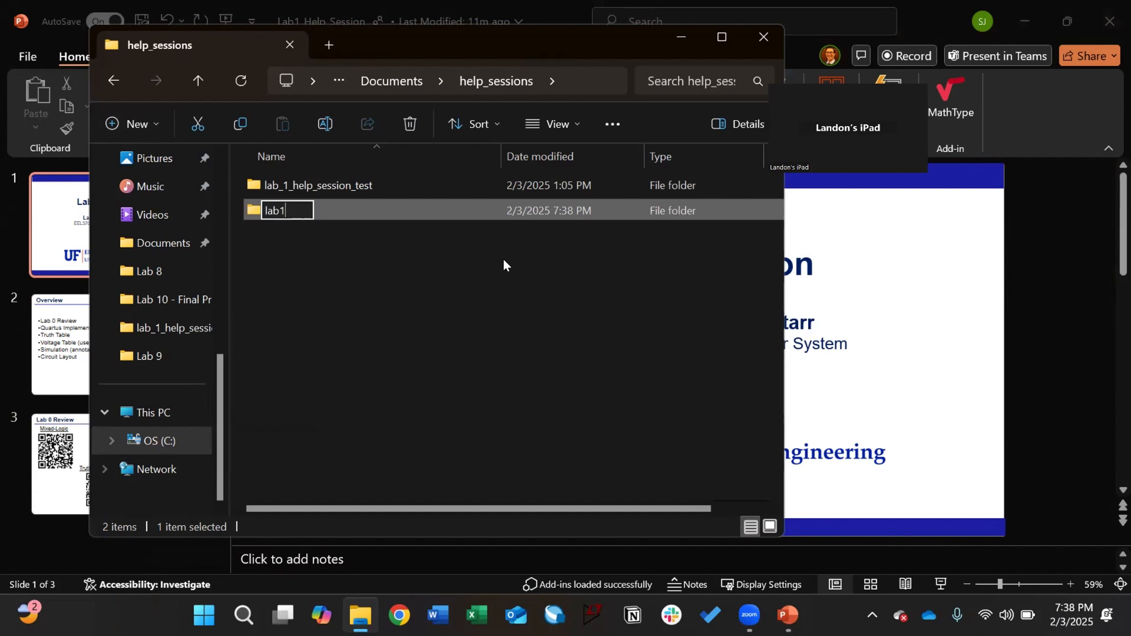
text(_hs)
key(Return)
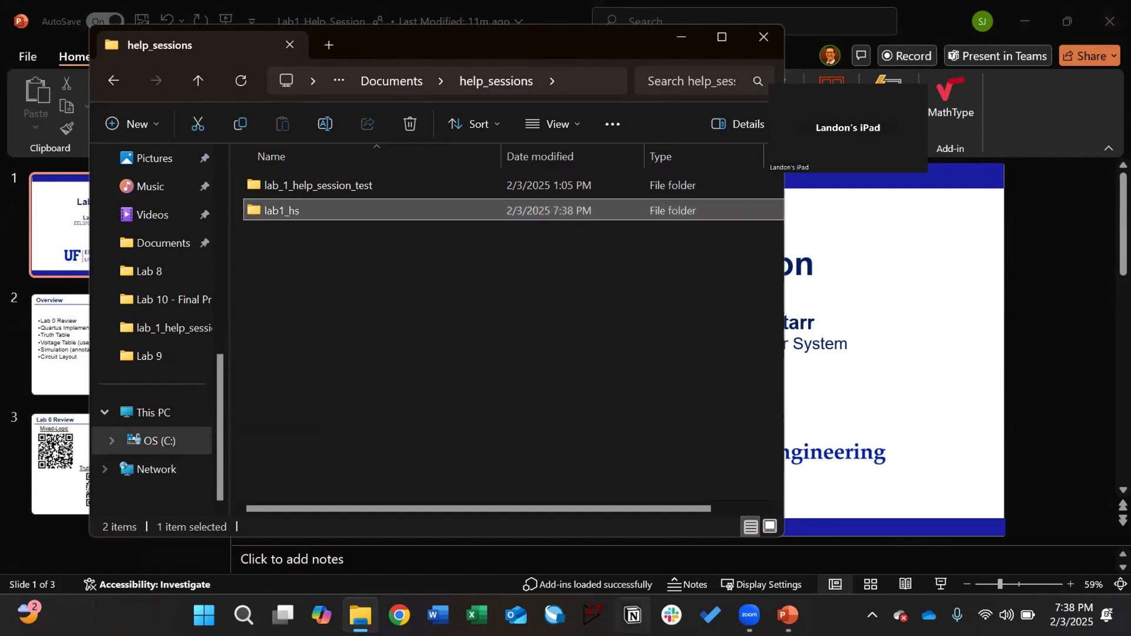
click(555, 615)
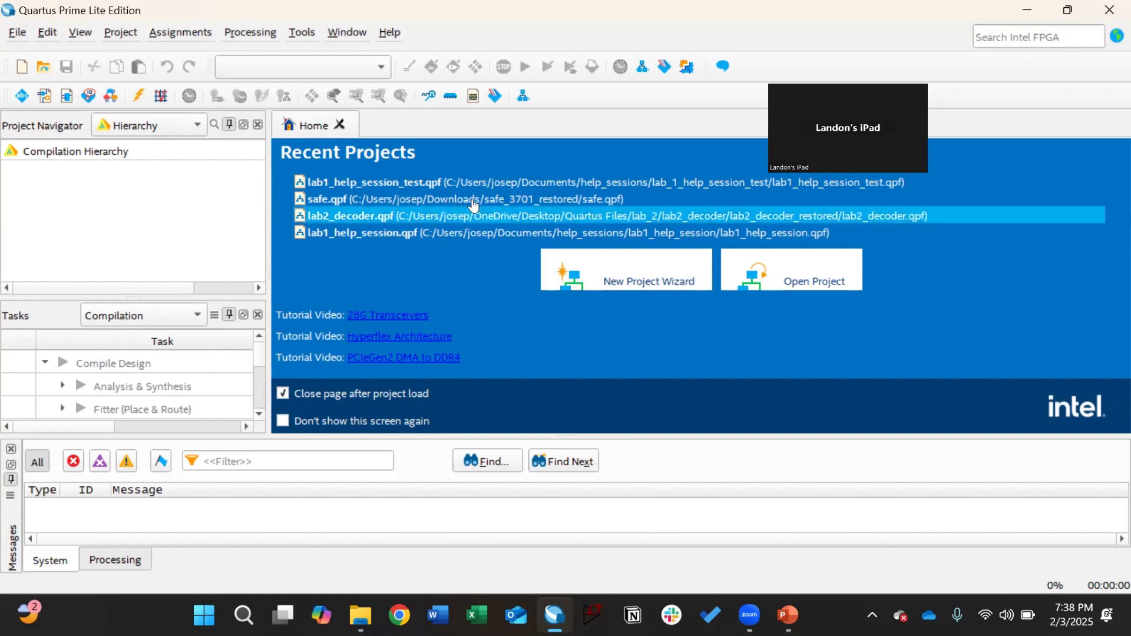
Step: Start the New Project Wizard in Quartus Prime Lite Edition
click(634, 265)
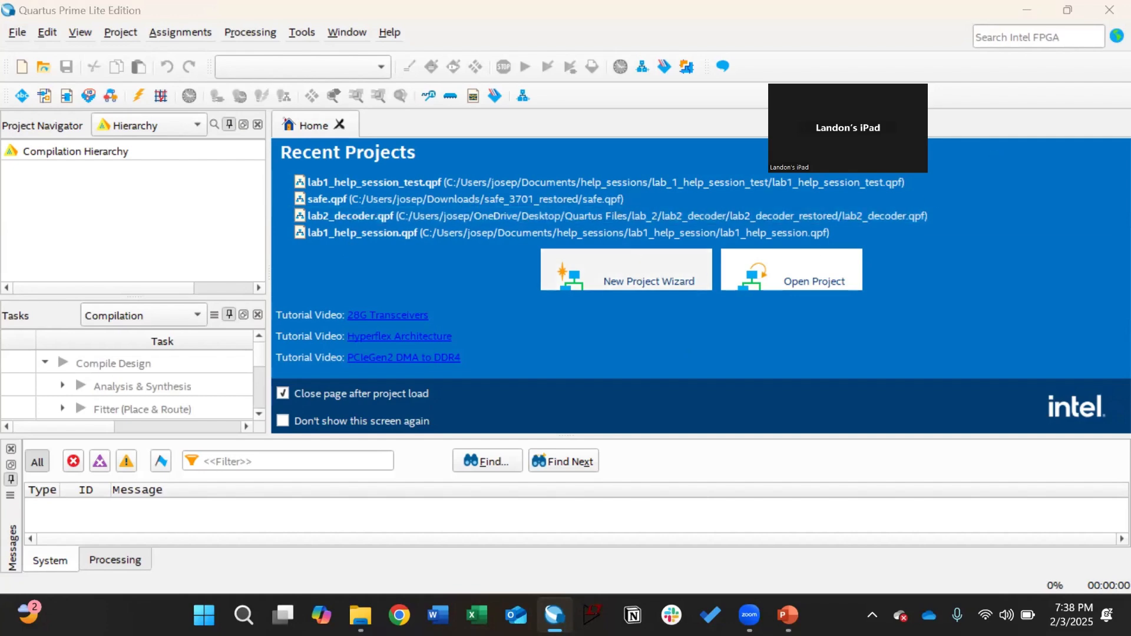
drag(848, 128, 875, 77)
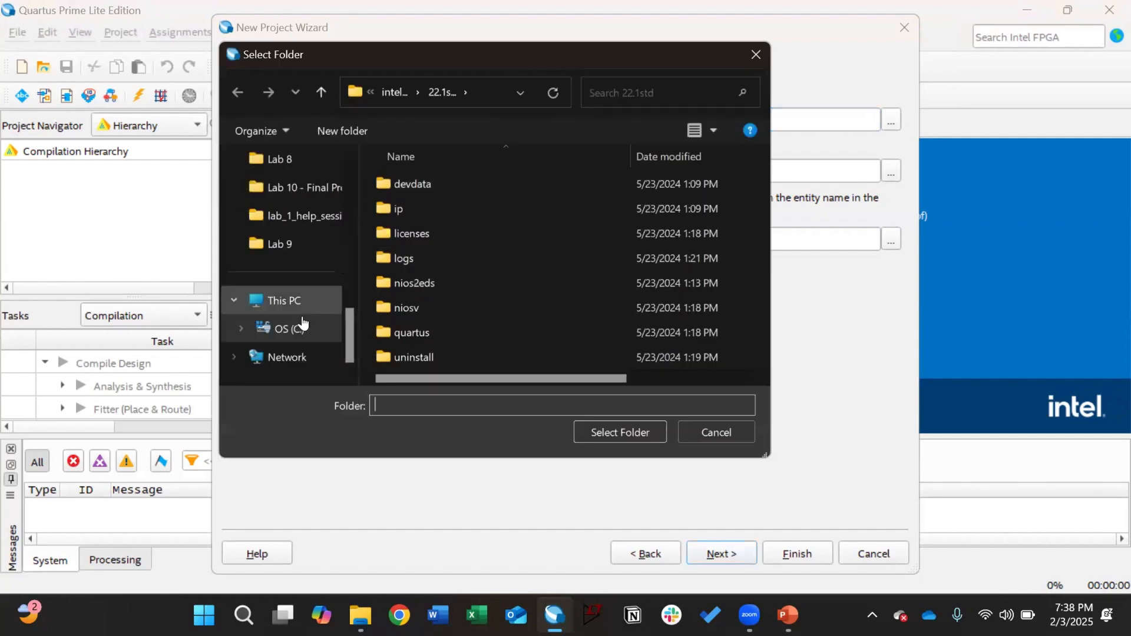
scroll(395, 314, right, 2)
scroll(326, 298, up, 5)
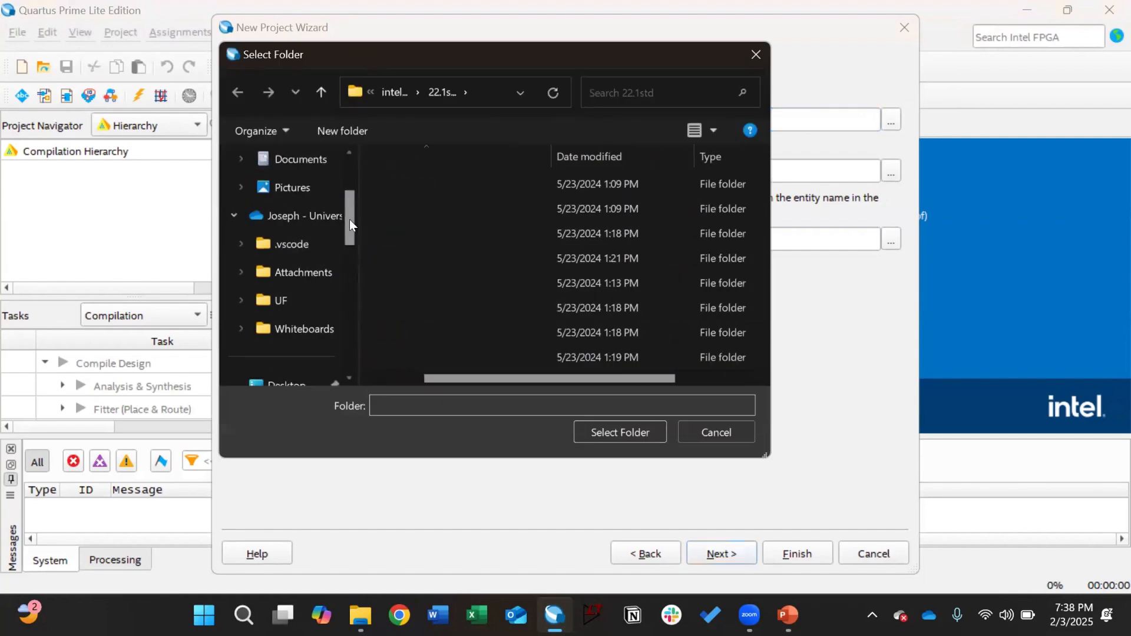
scroll(342, 190, up, 2)
scroll(346, 190, down, 2)
drag(360, 255, 378, 335)
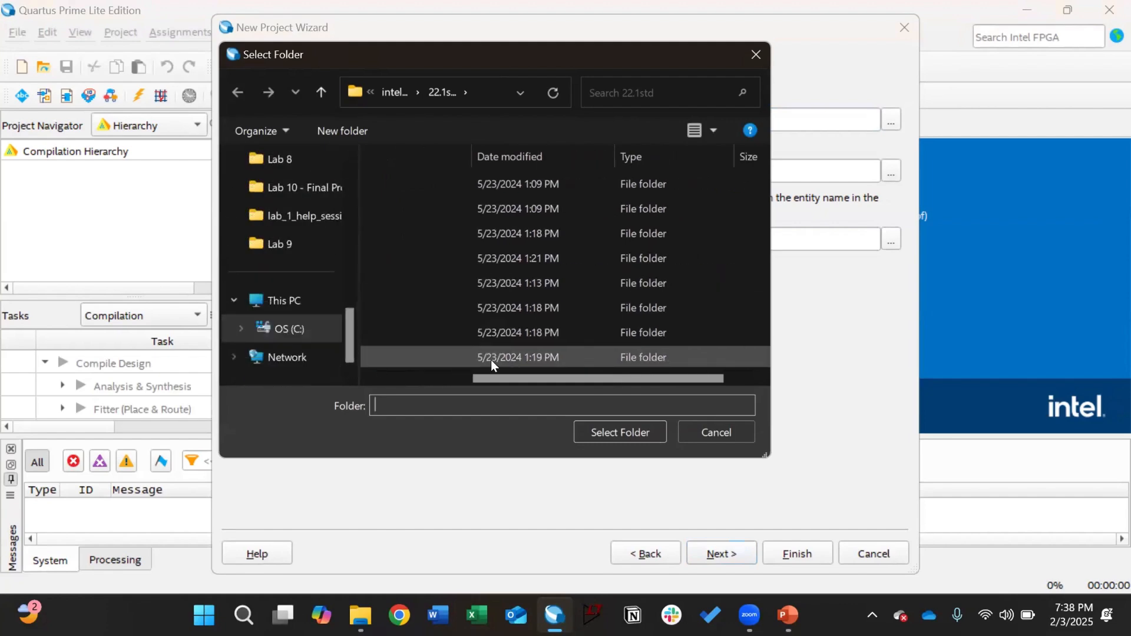
scroll(490, 359, left, 2)
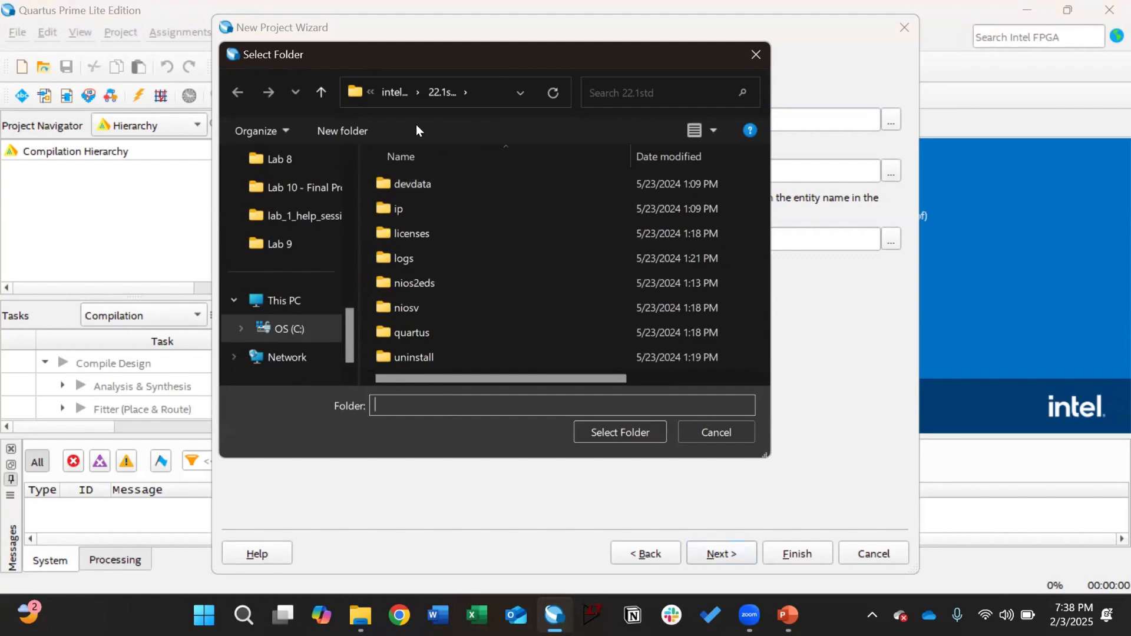
Step: Set the project working directory to Documents\help_sessions\lab1_hs
click(398, 94)
click(395, 94)
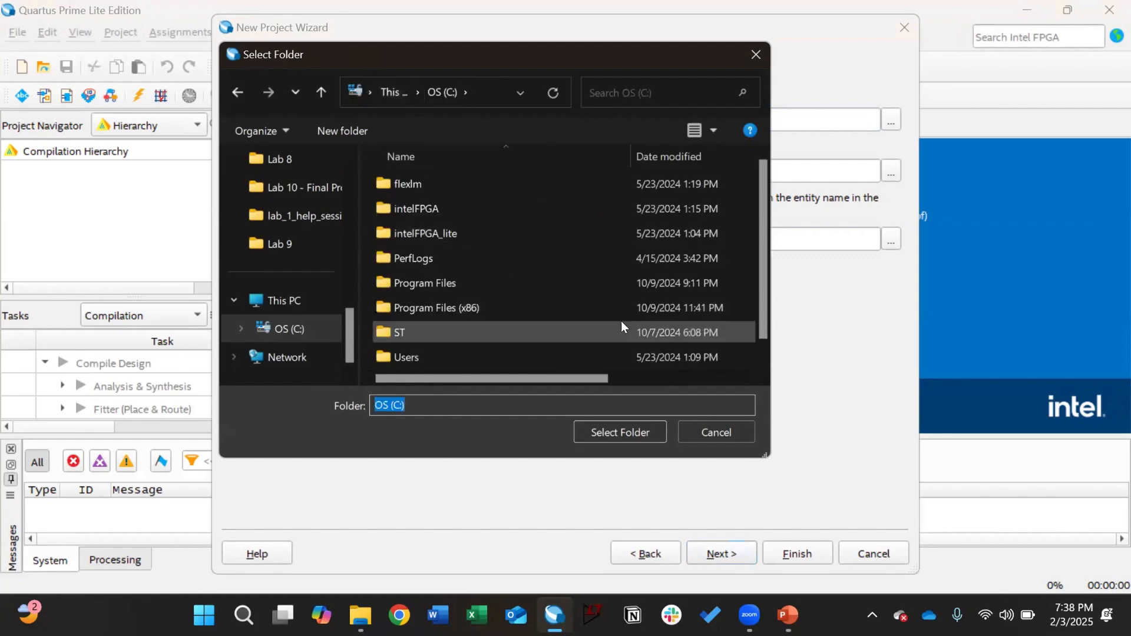
double_click(553, 352)
double_click(474, 182)
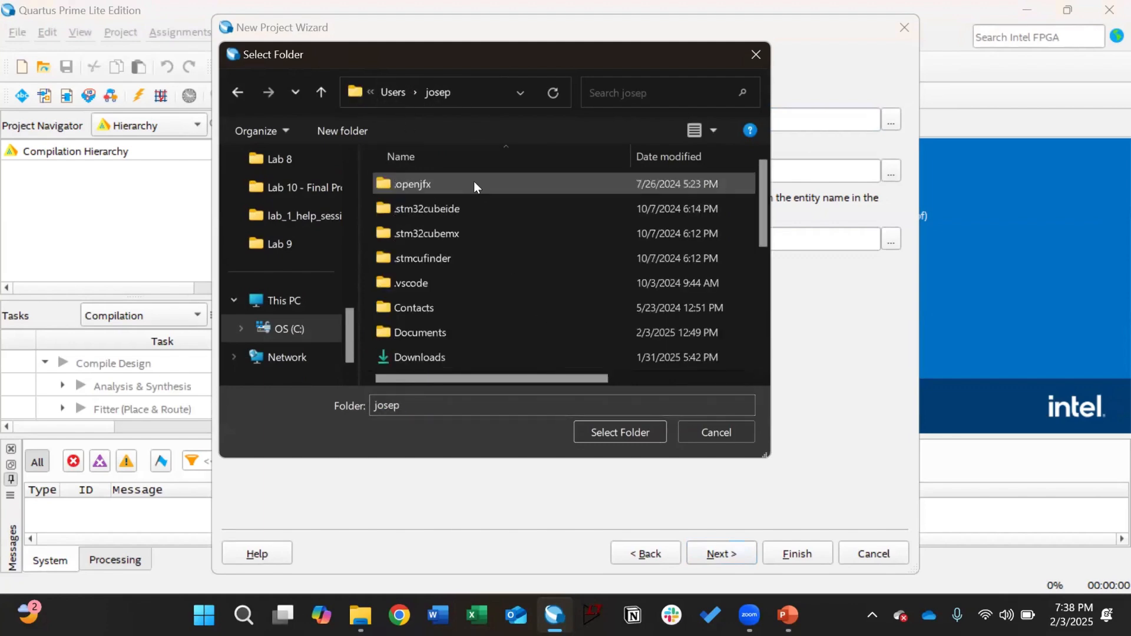
scroll(475, 252, down, 1)
double_click(472, 260)
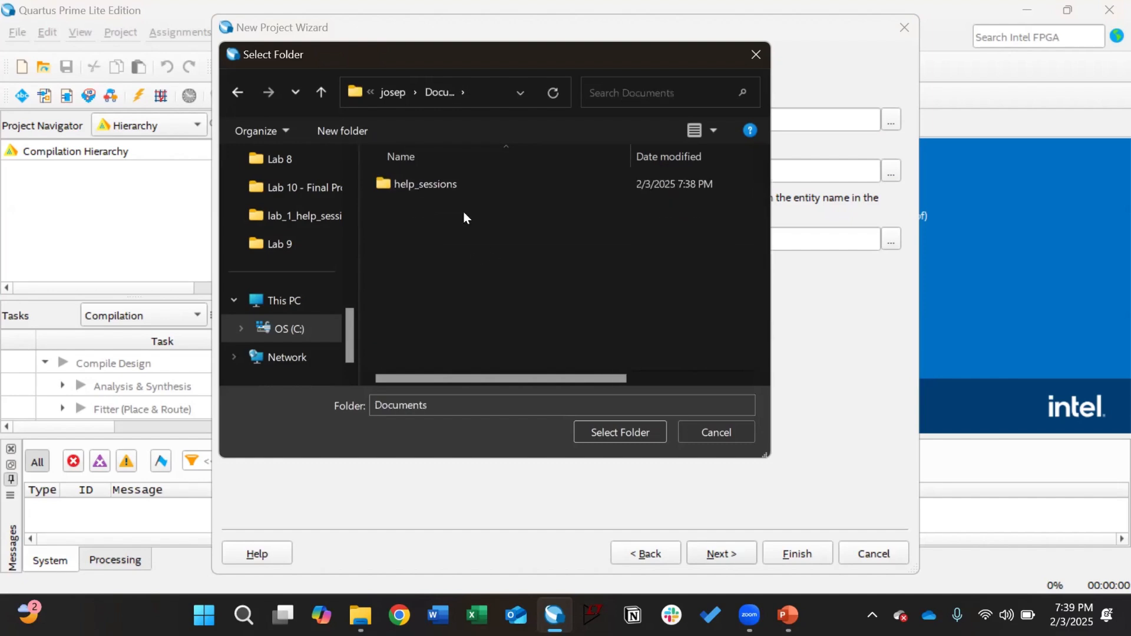
double_click(447, 185)
click(462, 210)
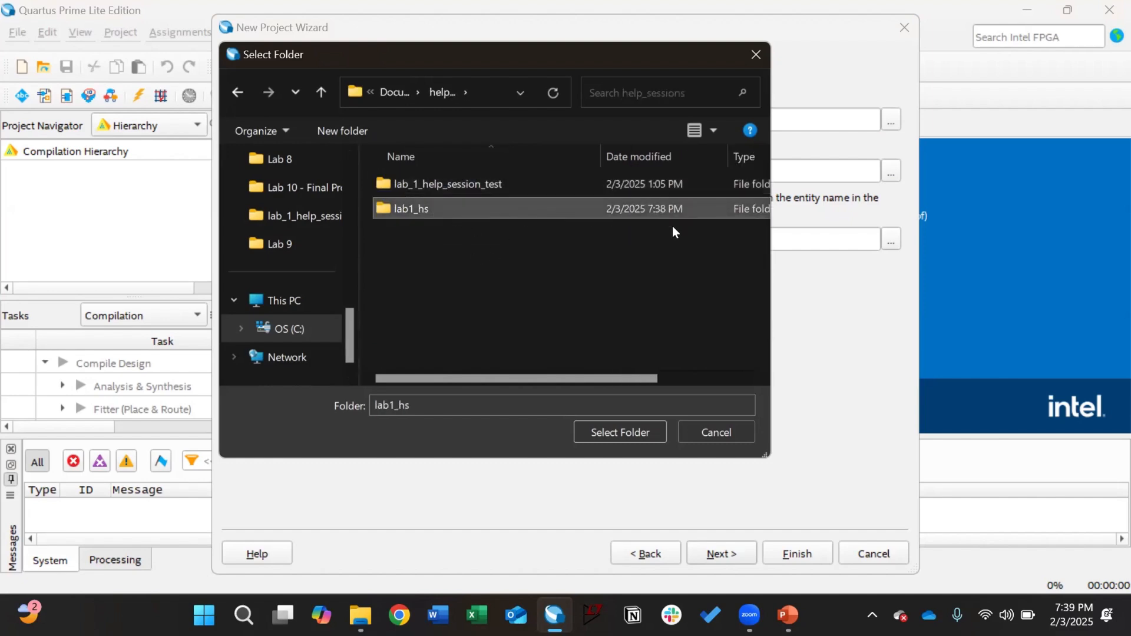
click(631, 431)
click(429, 171)
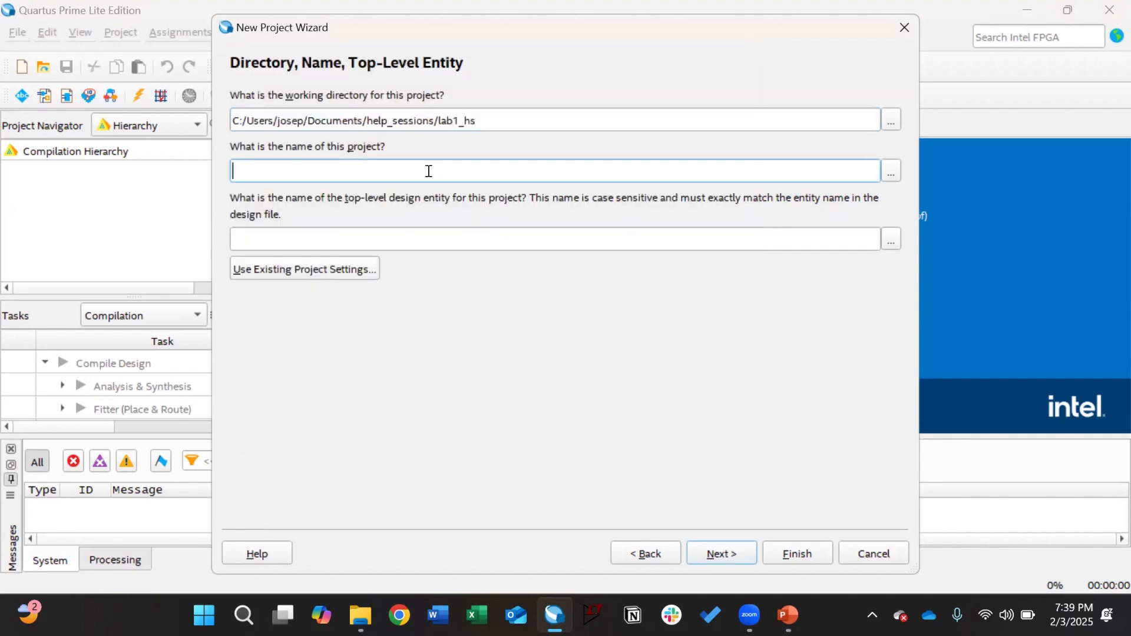
Step: Name the project lab1_hs and keep it an empty project with no added files
text(lab_hs)
key(Left)
key(Left)
key(Left)
text(1)
key(Return)
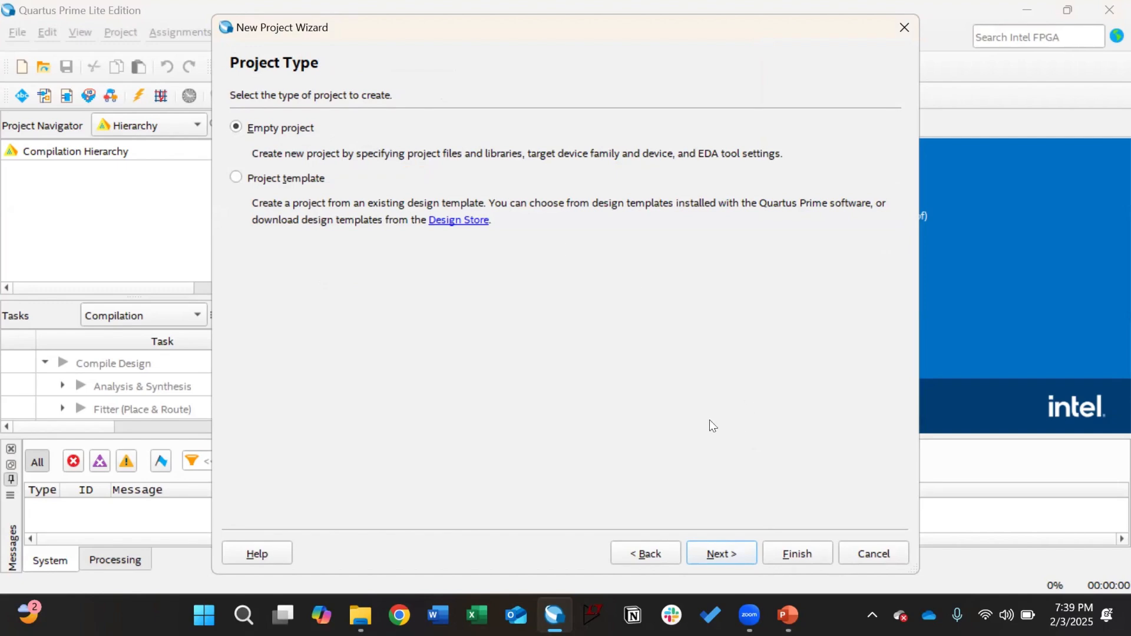
click(724, 556)
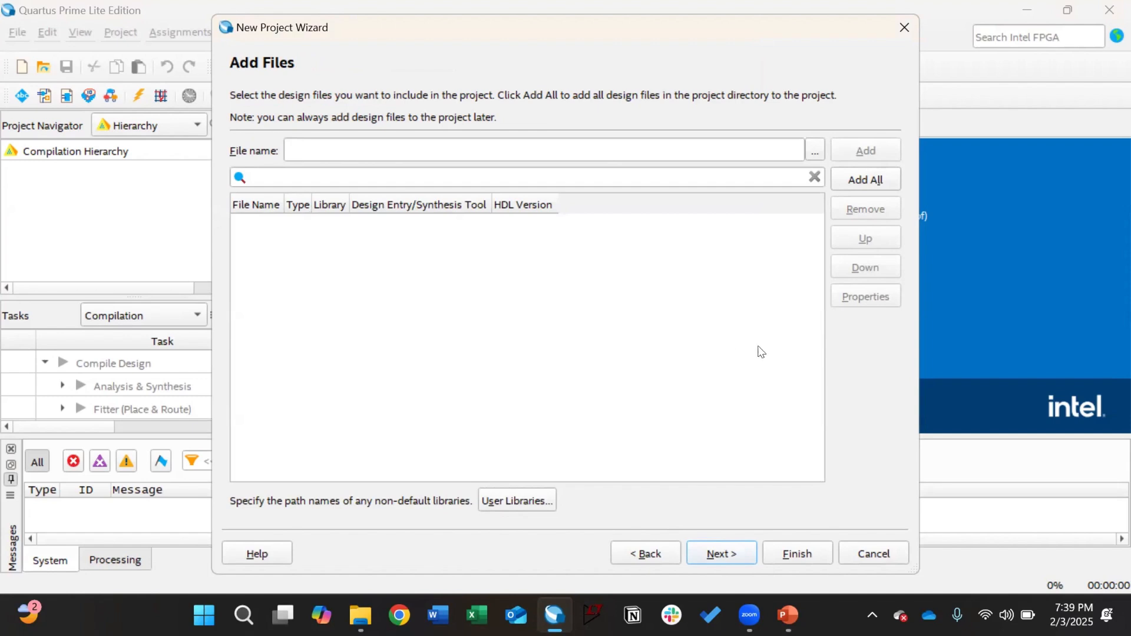
click(727, 547)
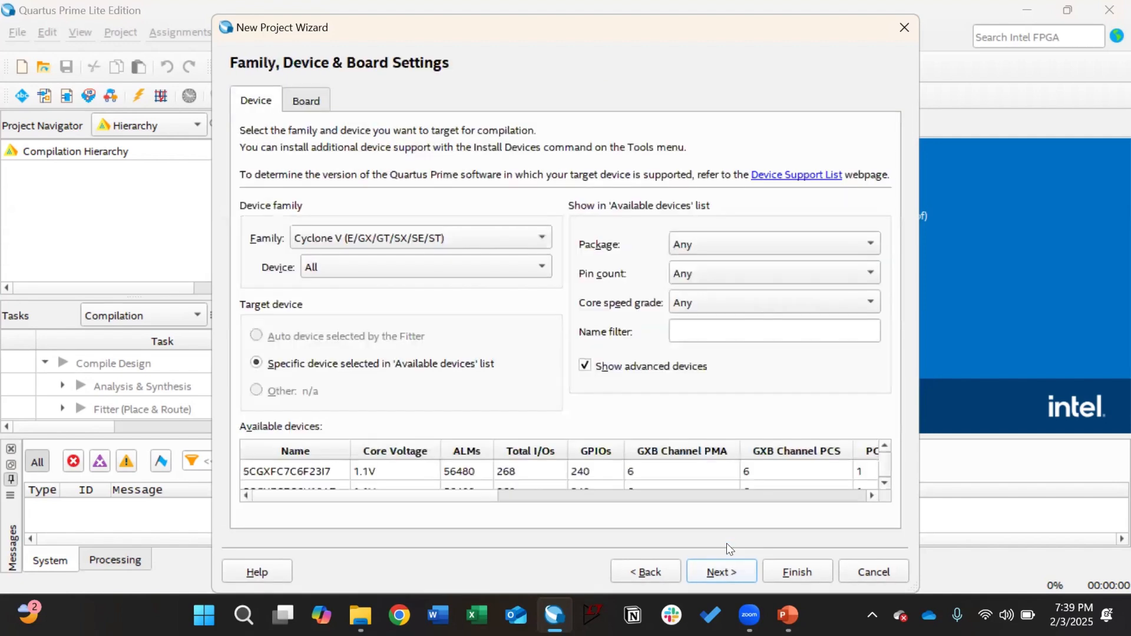
Step: Pick the MAX 10 DE10 - Lite board and turn off creating a top-level design file
click(316, 101)
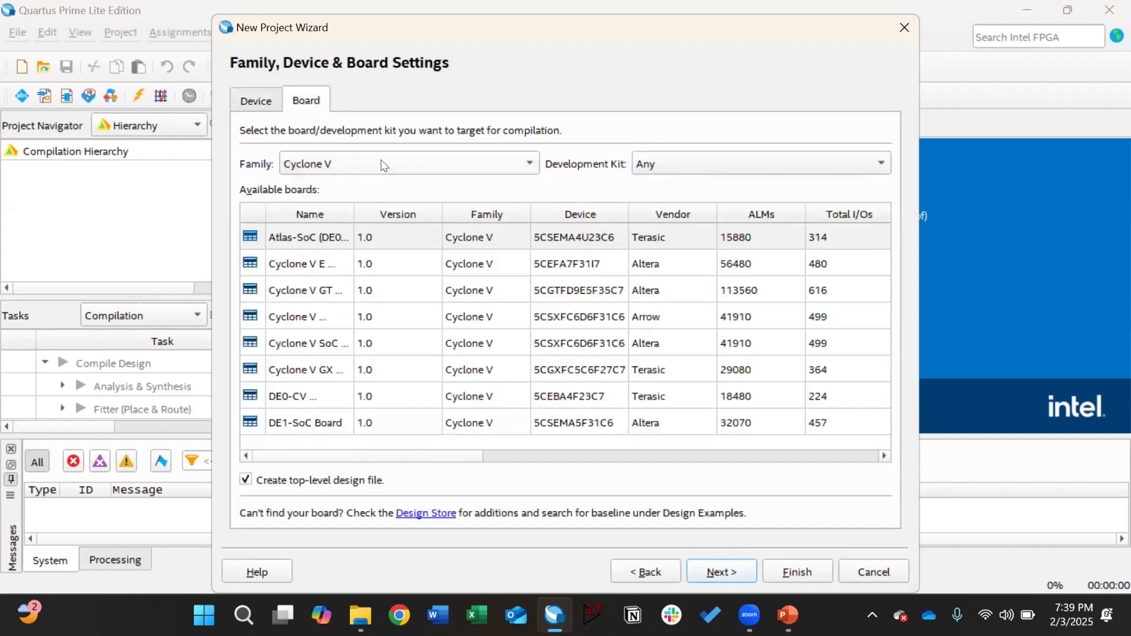
click(349, 156)
click(349, 151)
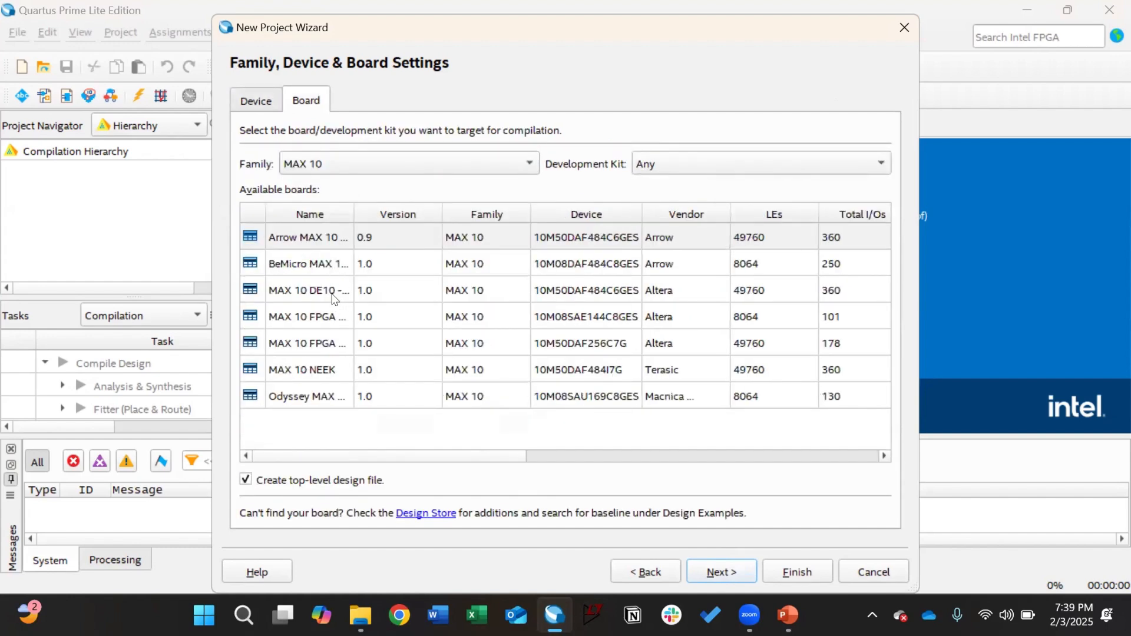
click(334, 295)
drag(353, 214, 416, 214)
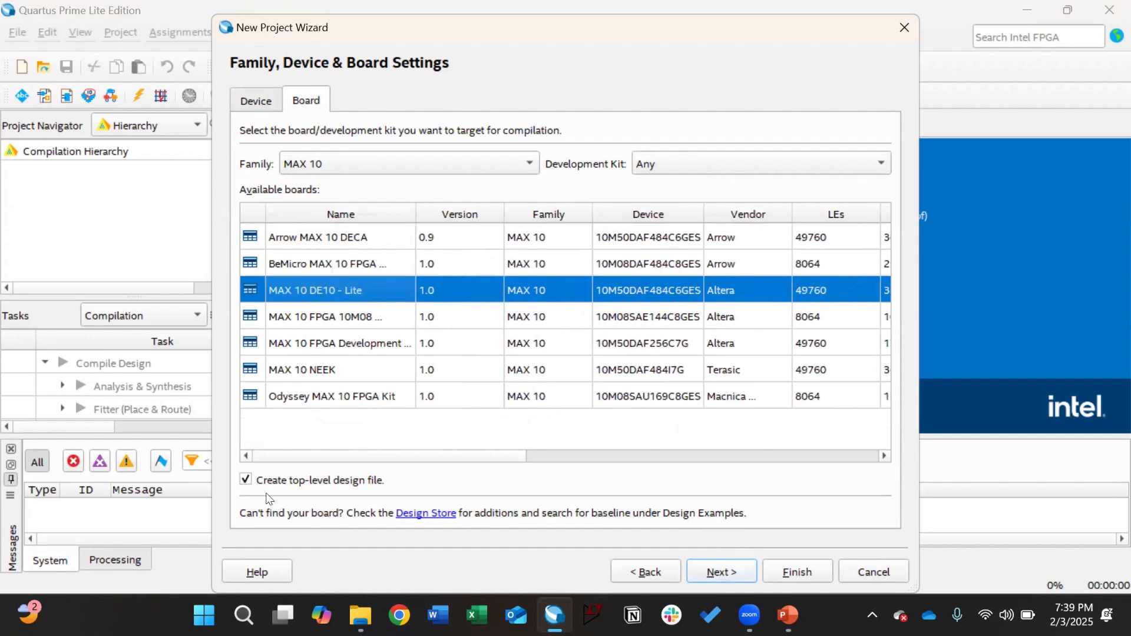
click(246, 480)
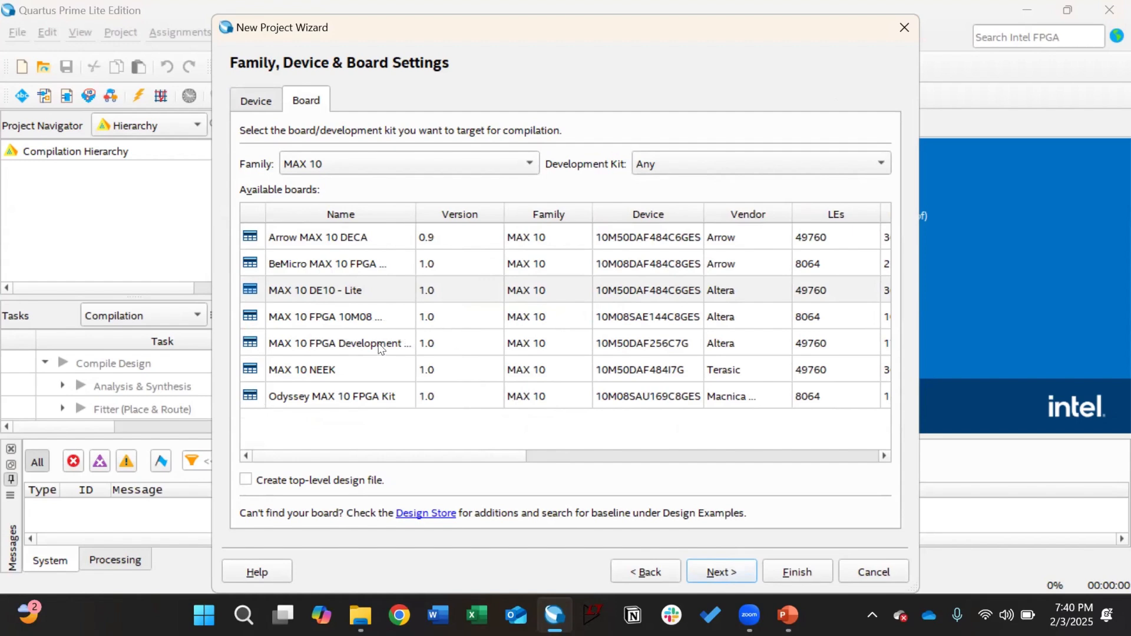
click(313, 297)
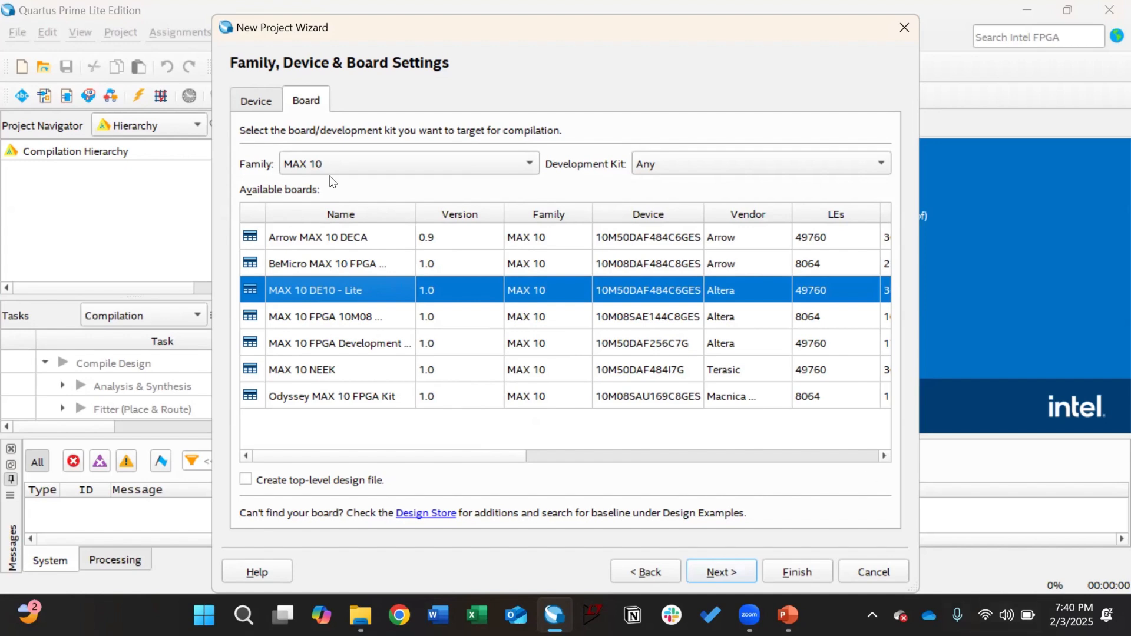
Step: After browsing Cyclone V boards, reselect MAX 10 DE10 - Lite and continue
click(379, 166)
click(353, 183)
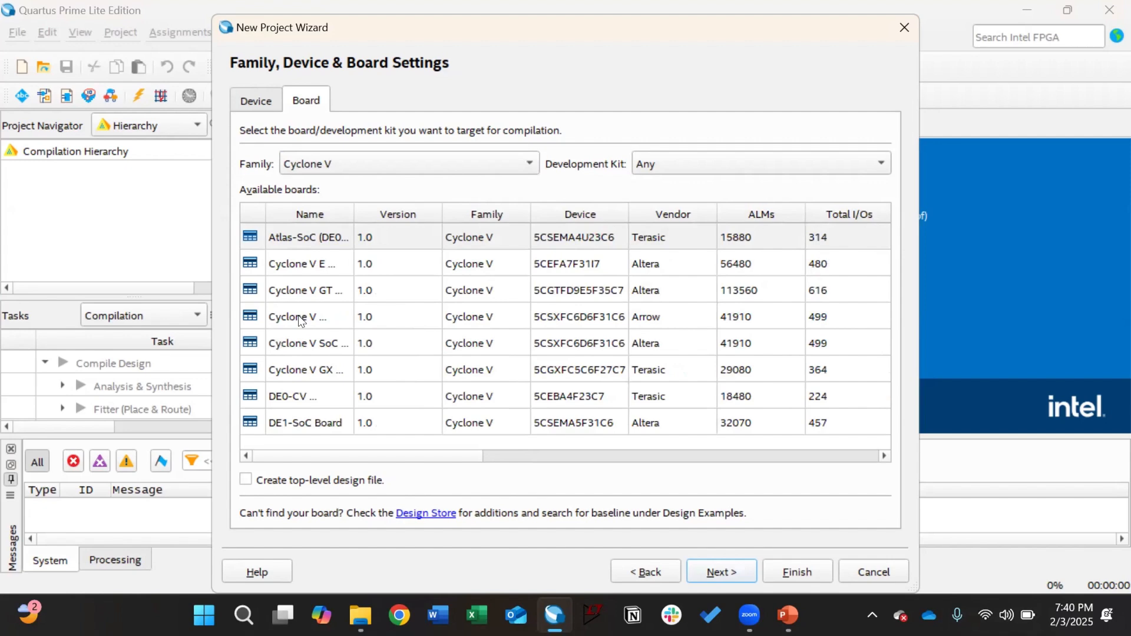
click(335, 165)
click(336, 140)
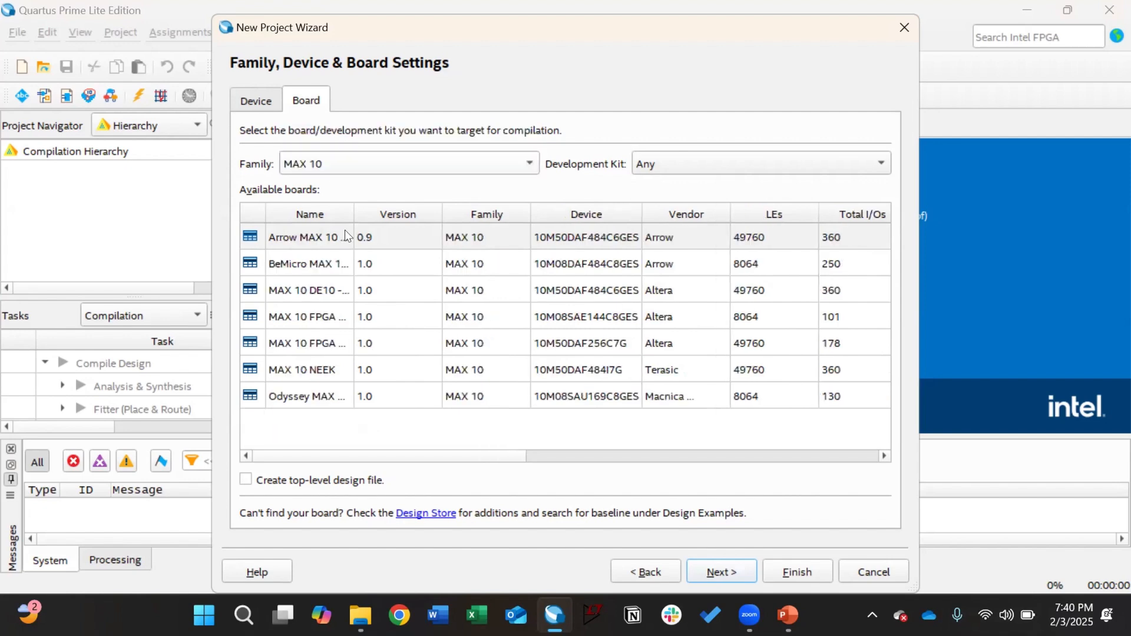
click(334, 290)
drag(354, 214, 386, 214)
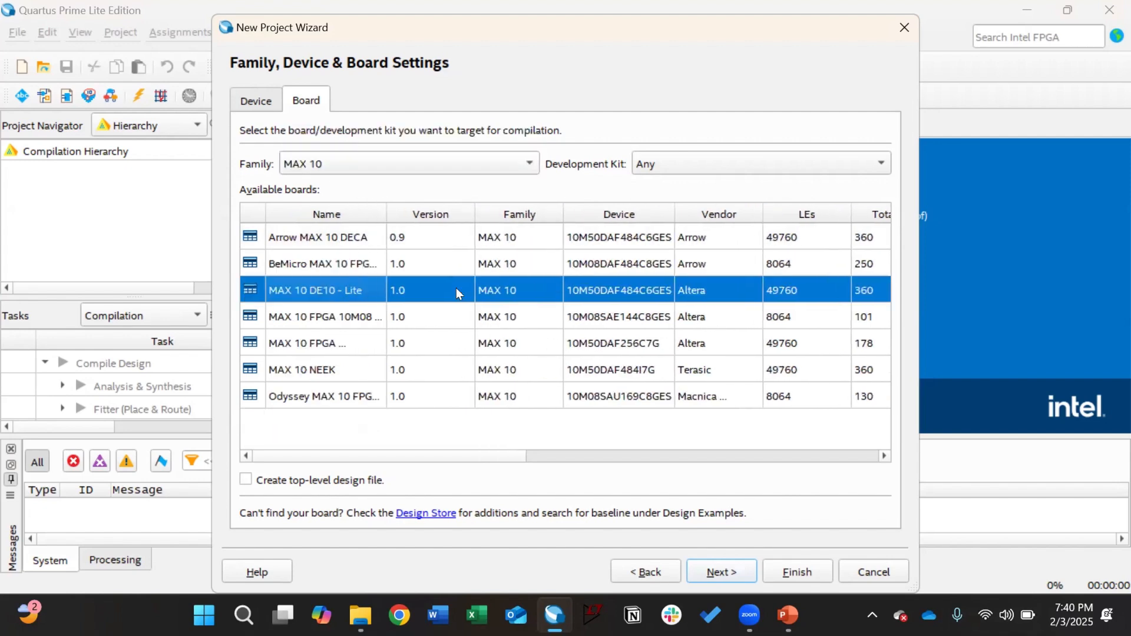
click(712, 573)
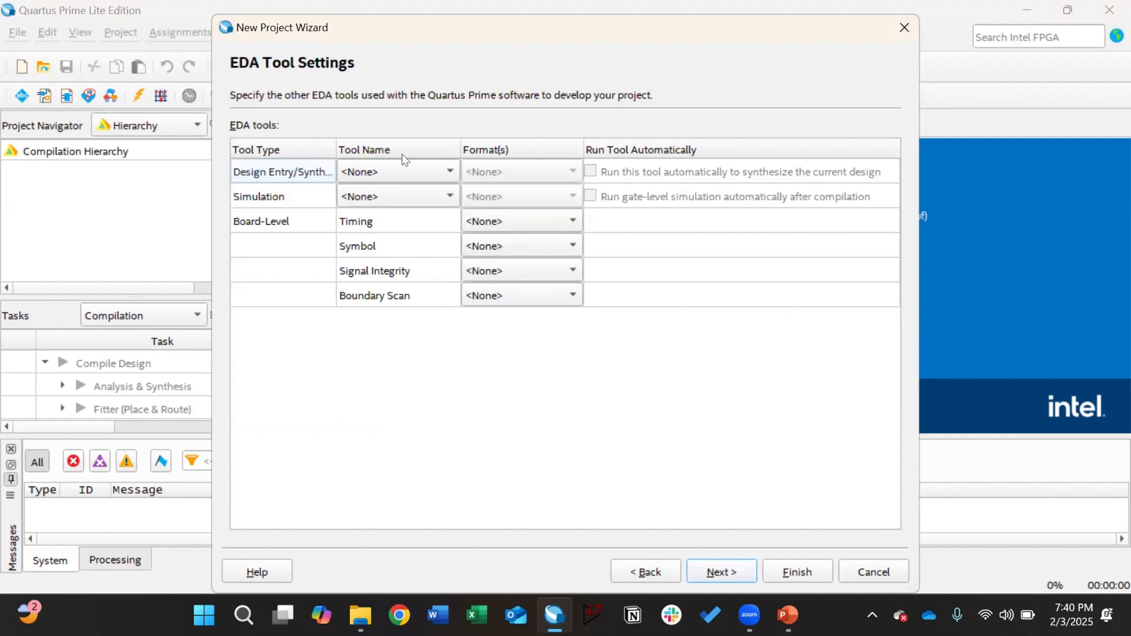
Step: Choose ModelSim with VHDL format as the simulator and finish creating lab1_hs
click(414, 177)
click(400, 268)
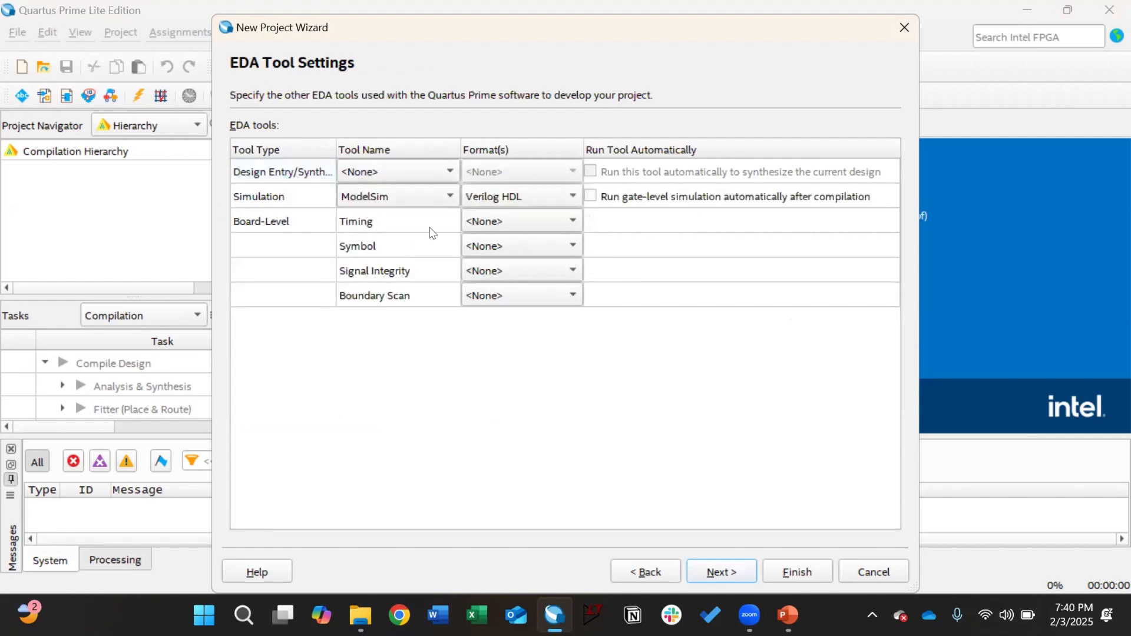
click(467, 197)
click(488, 244)
click(731, 567)
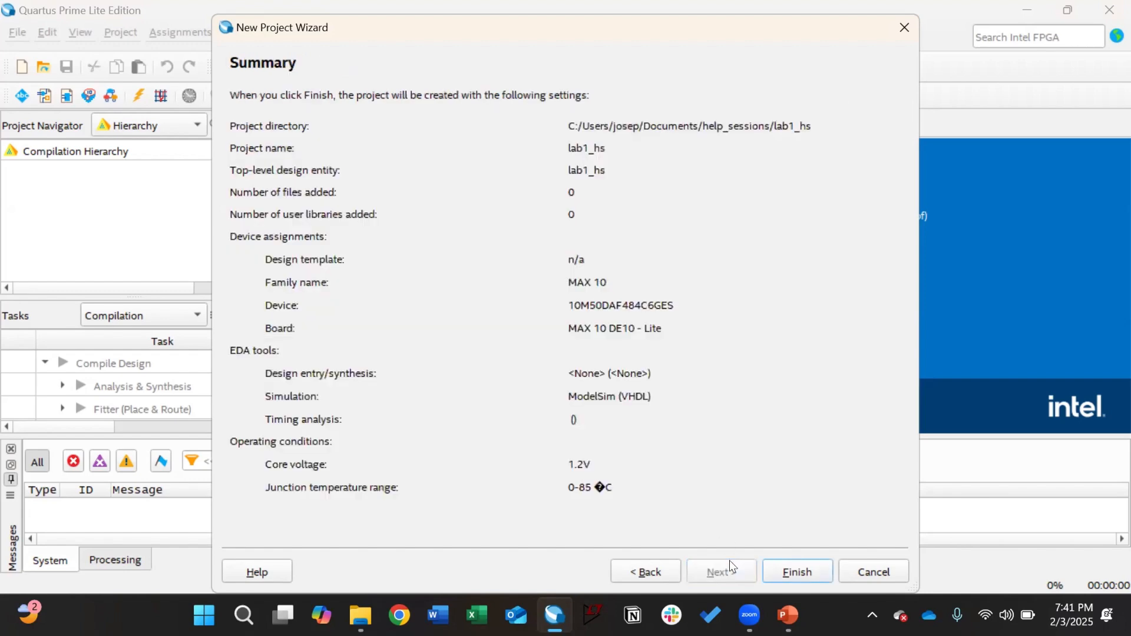
click(772, 572)
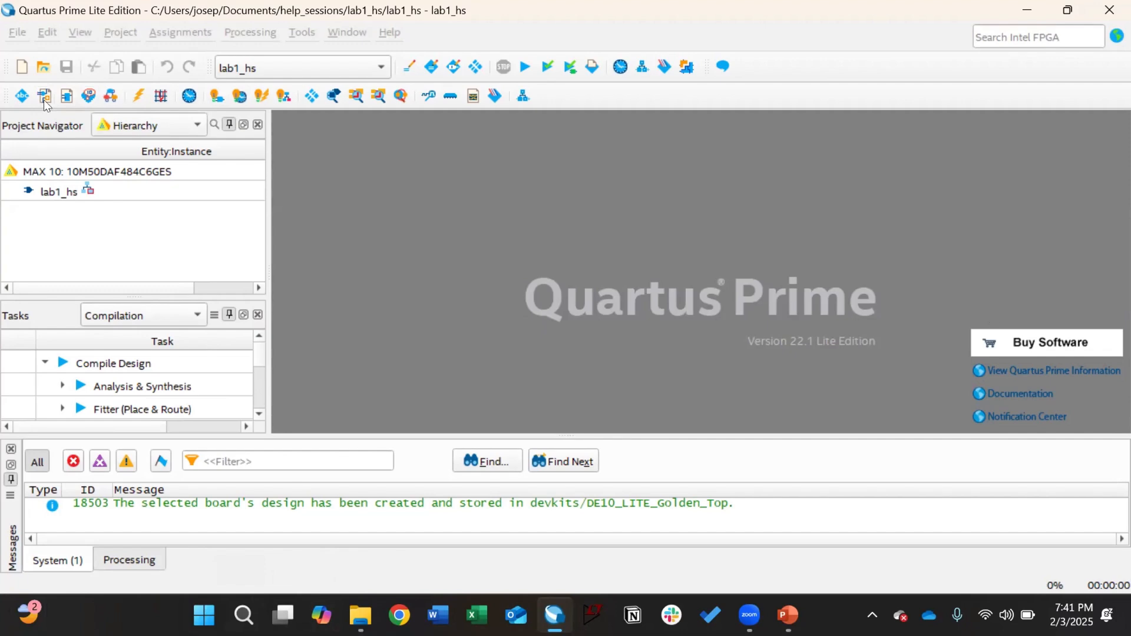
Step: Create a new Block Diagram/Schematic file, Block1.bdf, in the lab1_hs project
click(23, 31)
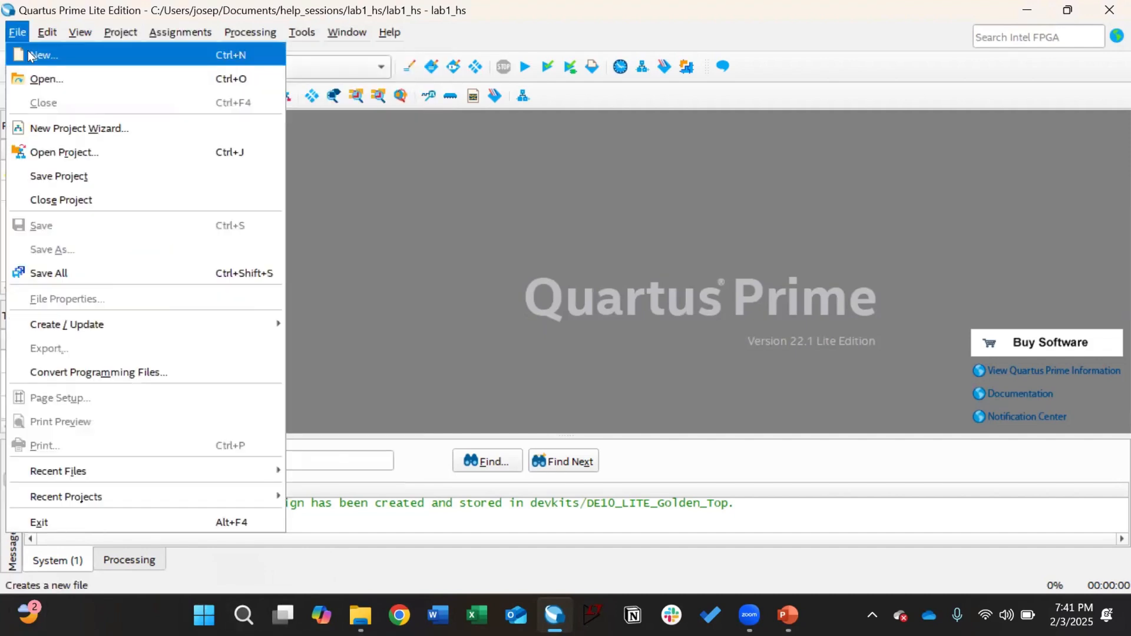
click(27, 50)
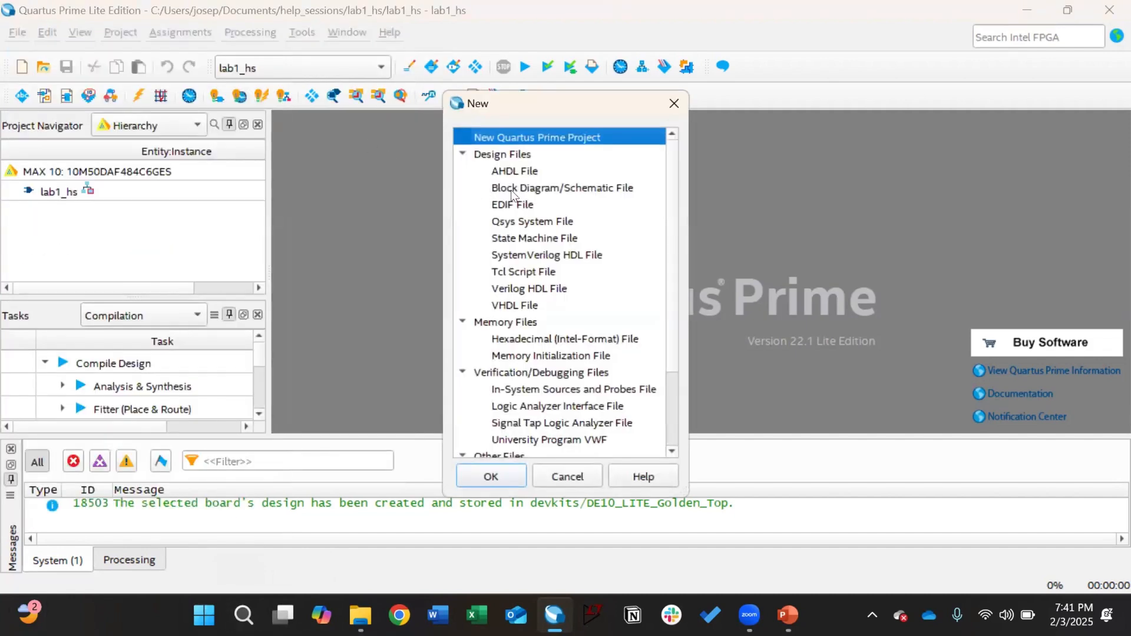
key(Escape)
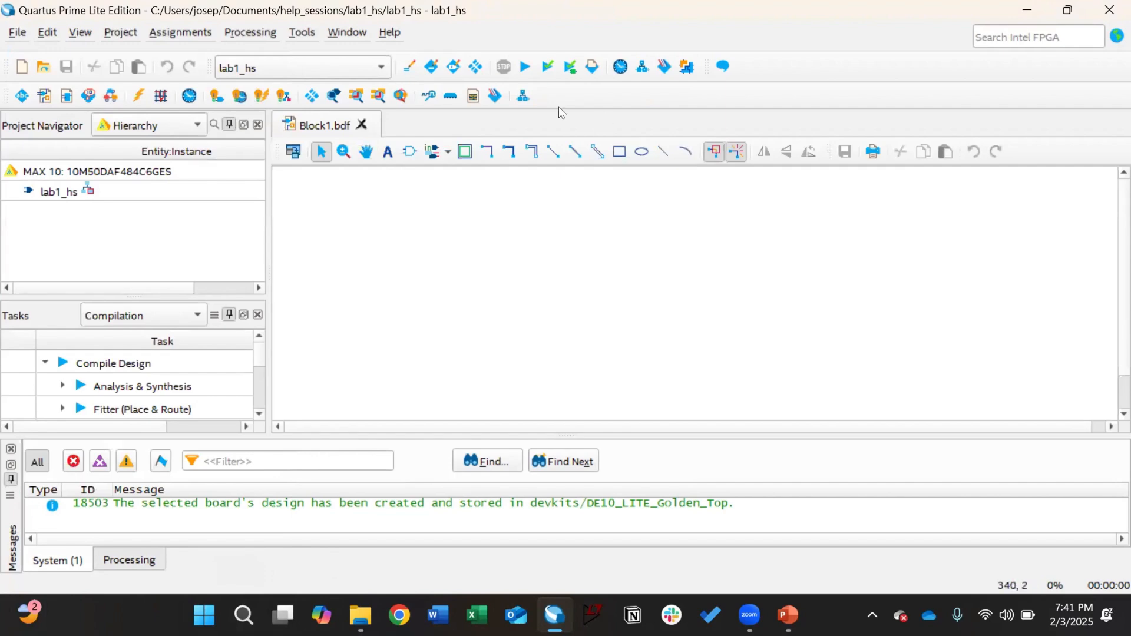
Step: Look through the Window and View menus without changing anything
click(338, 33)
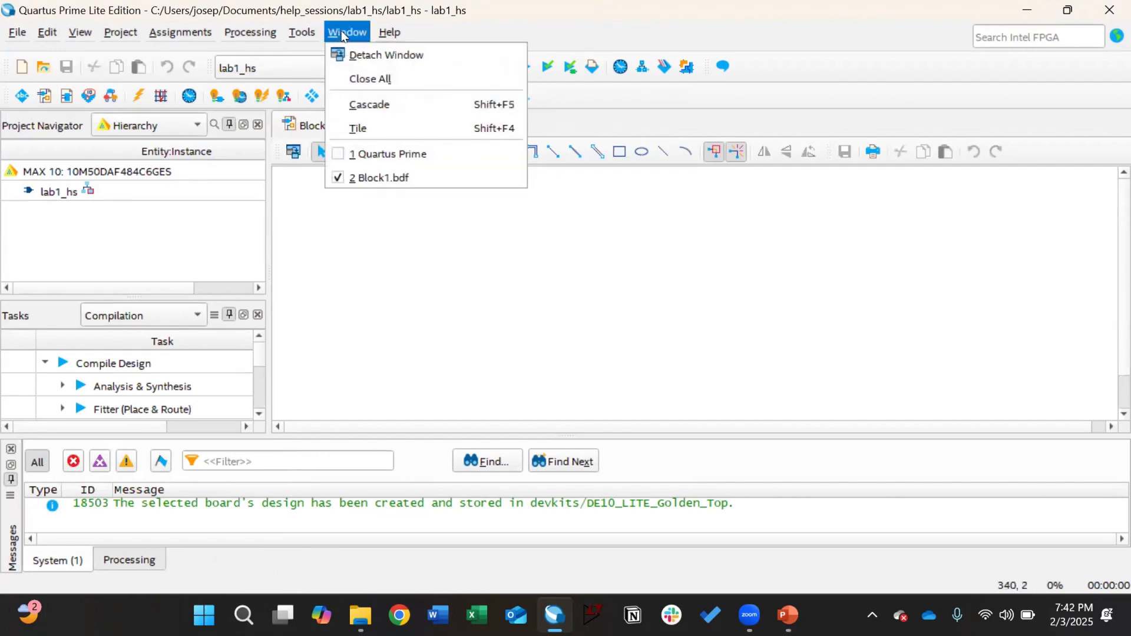
click(345, 33)
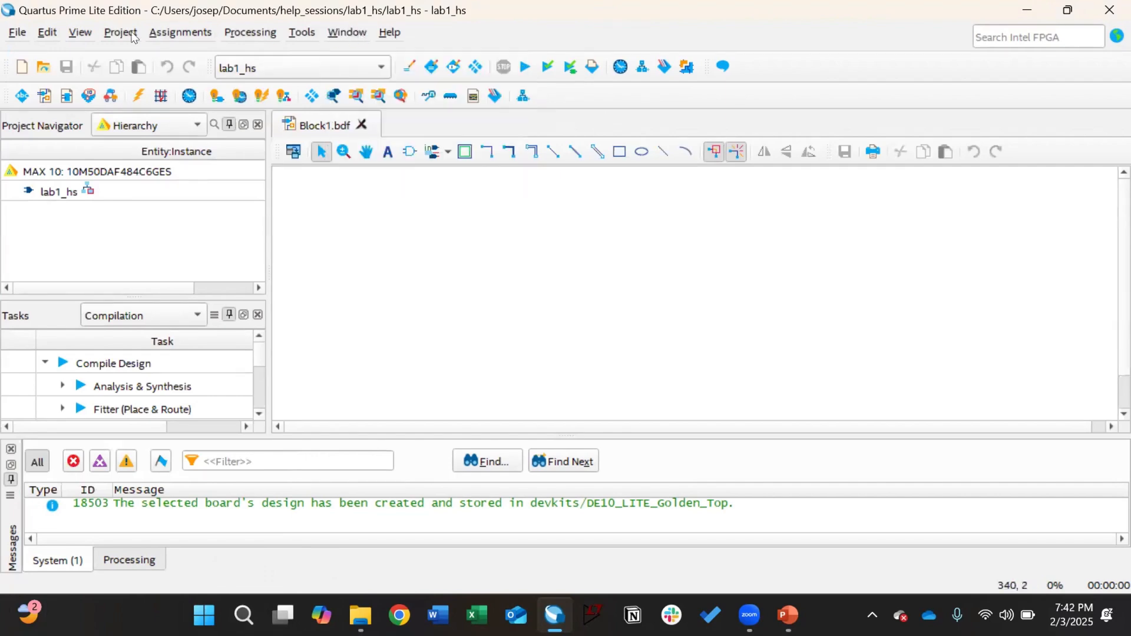
click(83, 34)
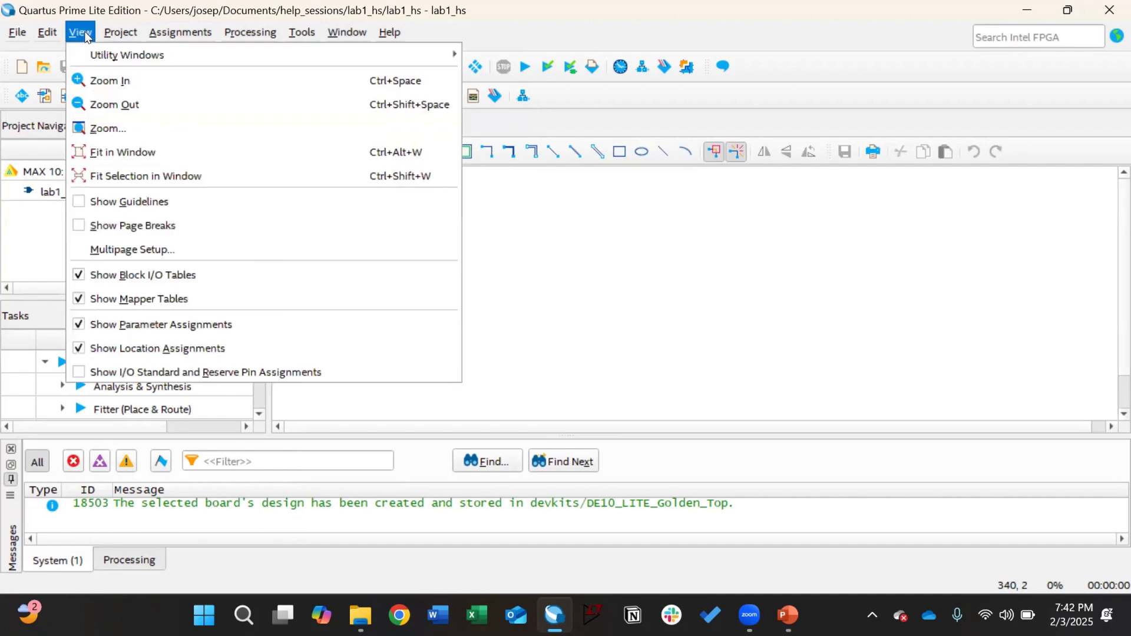
click(86, 36)
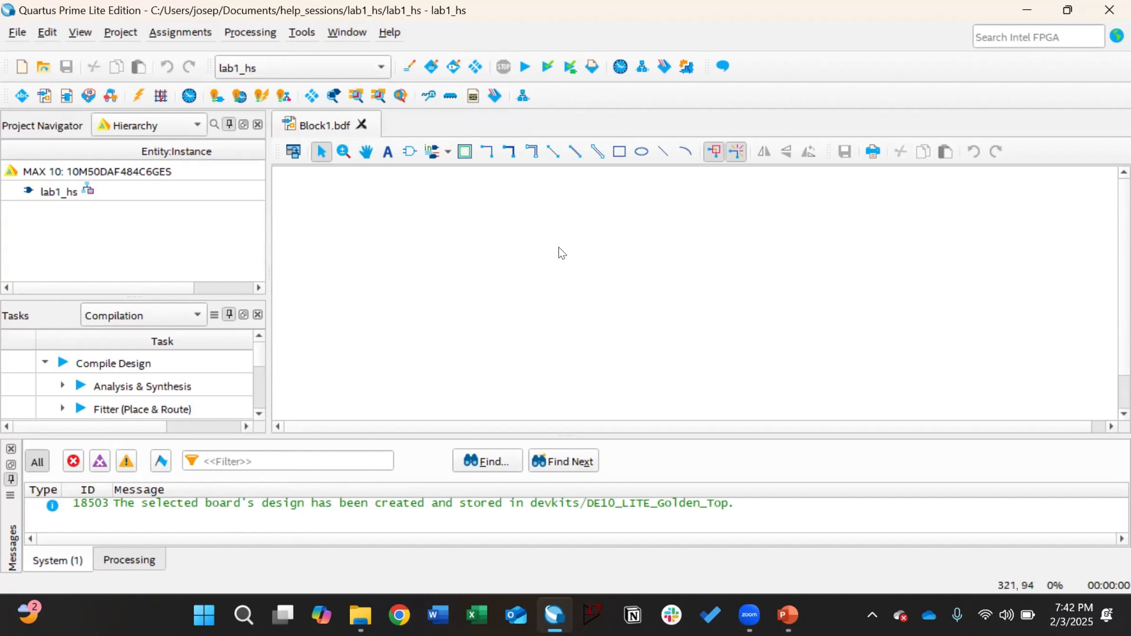
Step: Place three input pins, pin_name1 to pin_name3, using repeat-insert mode, and tidy their spacing
double_click(613, 257)
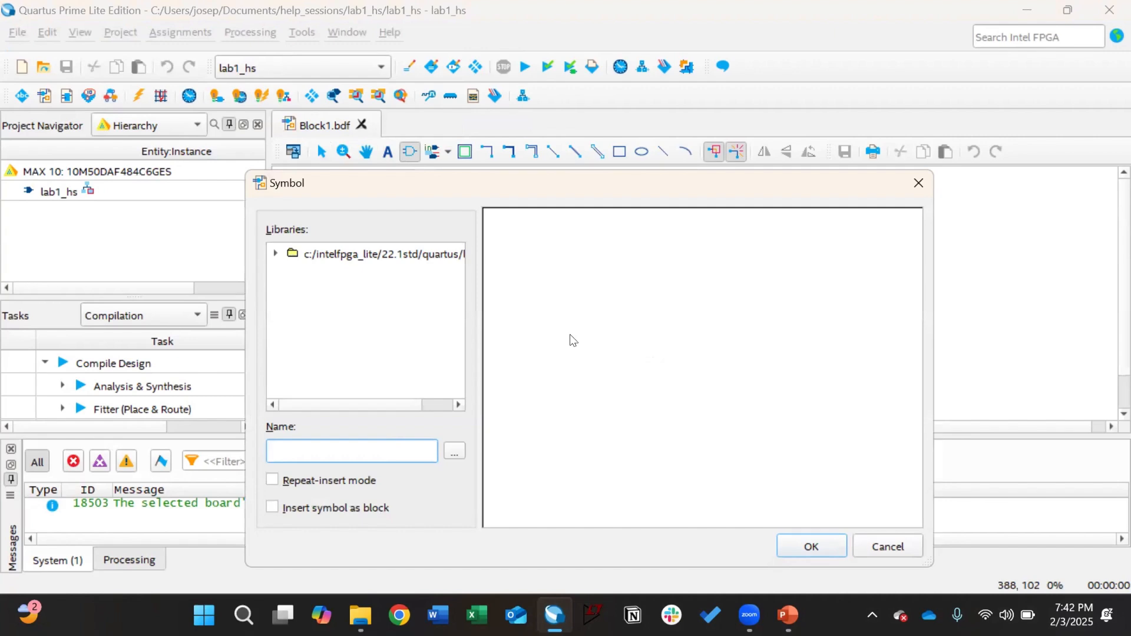
text(input)
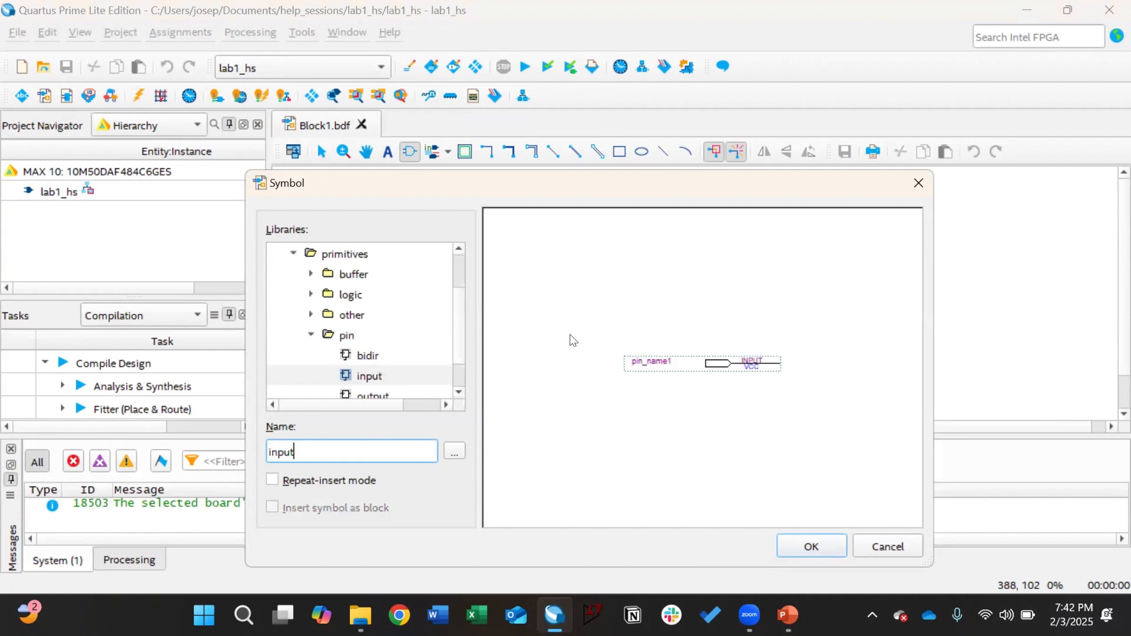
click(273, 480)
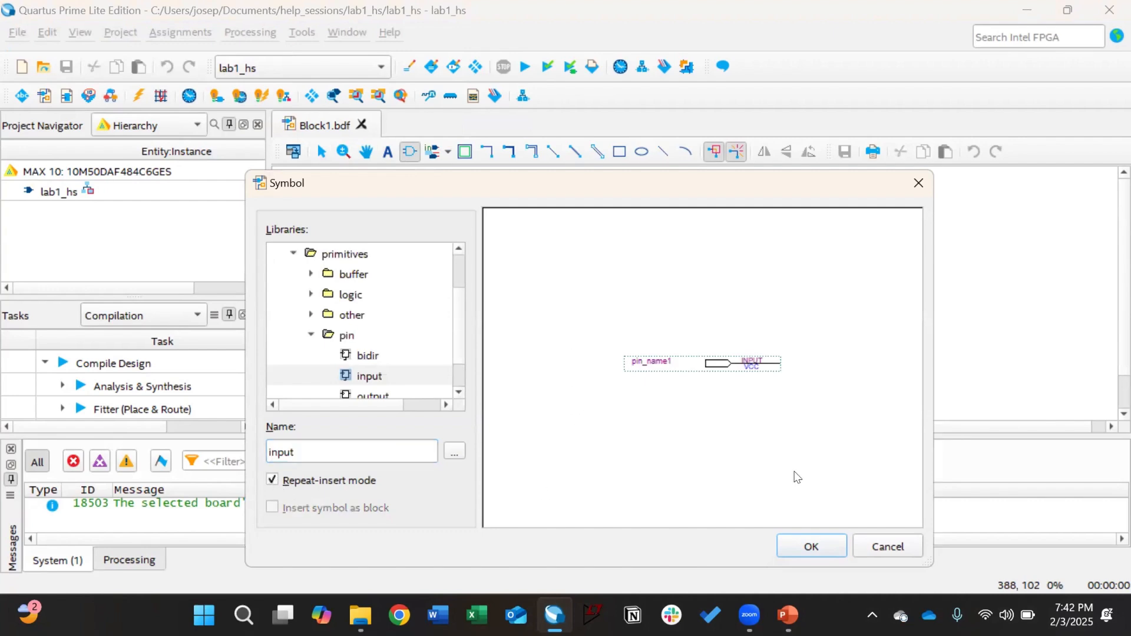
click(819, 548)
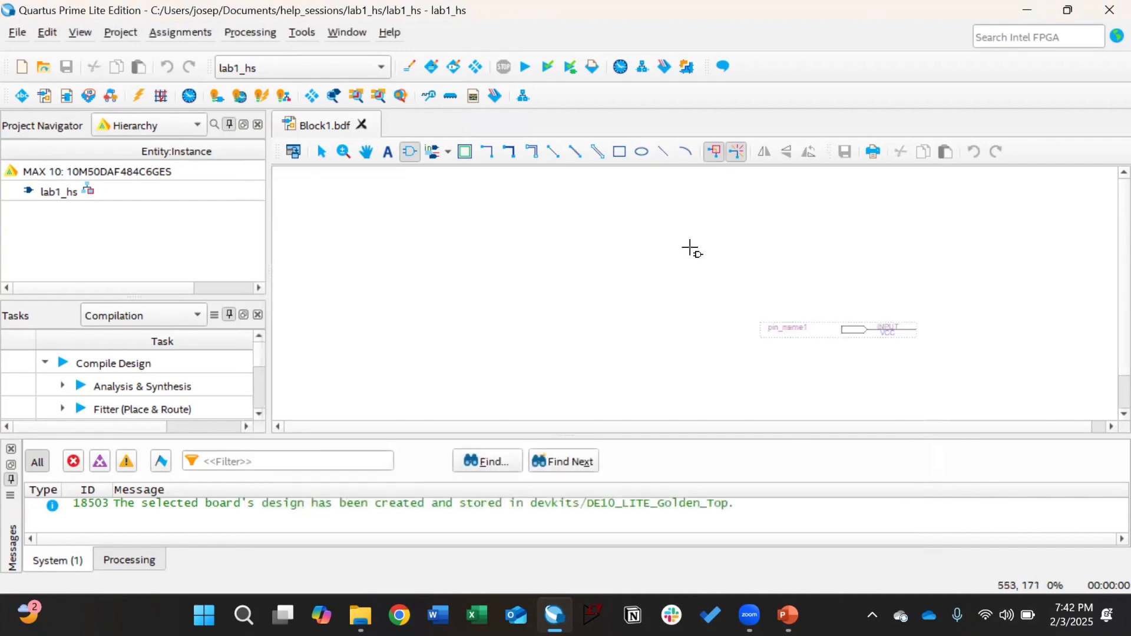
click(625, 196)
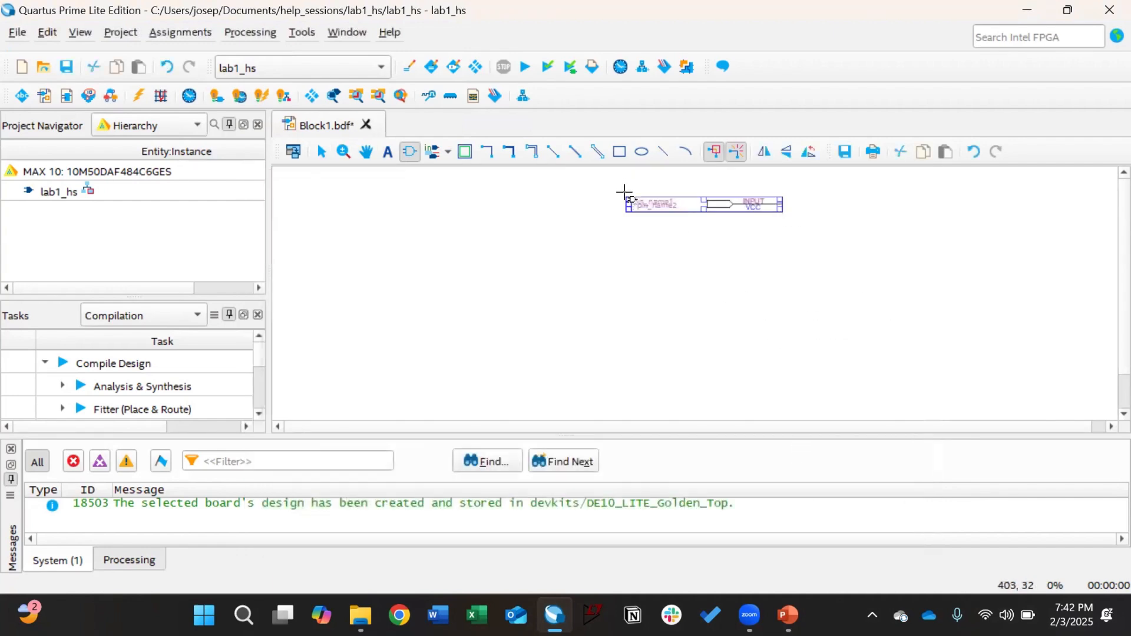
click(630, 228)
click(629, 257)
key(Escape)
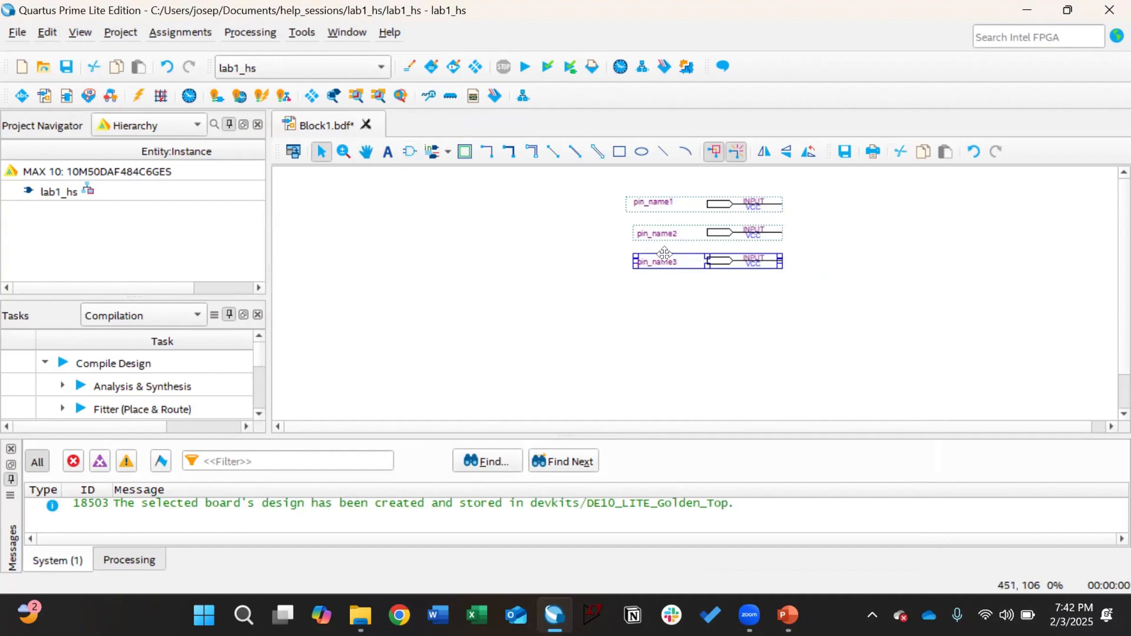
mouse_move(661, 234)
mouse_down()
mouse_move(653, 227)
mouse_move(652, 249)
mouse_up()
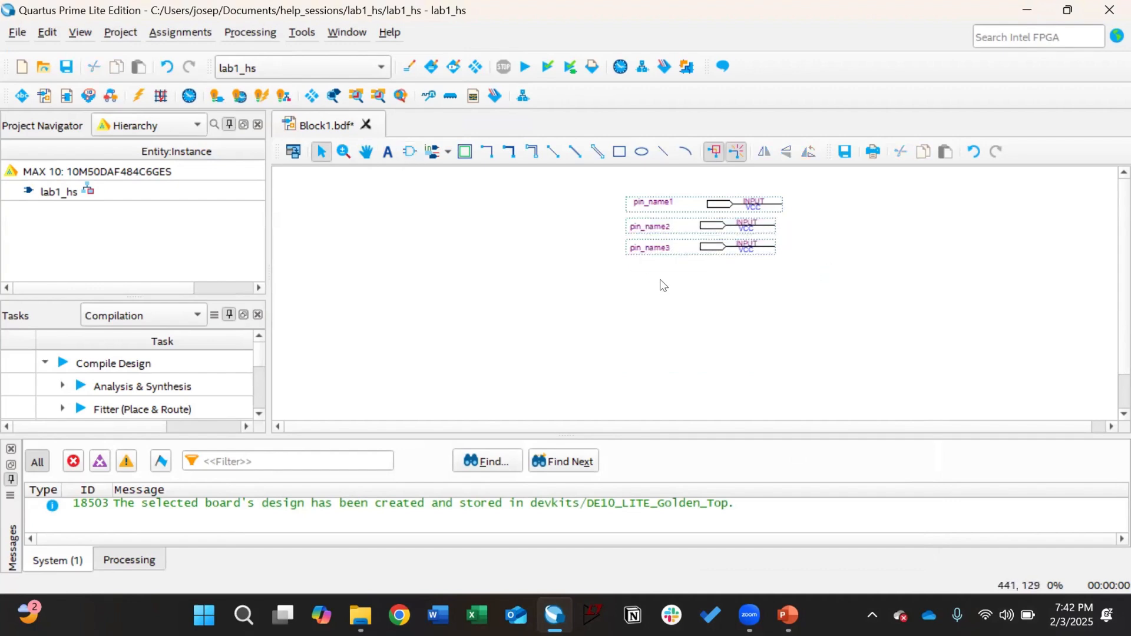
Step: Add an output pin, pin_name4, below the input pins
double_click(661, 285)
text(output)
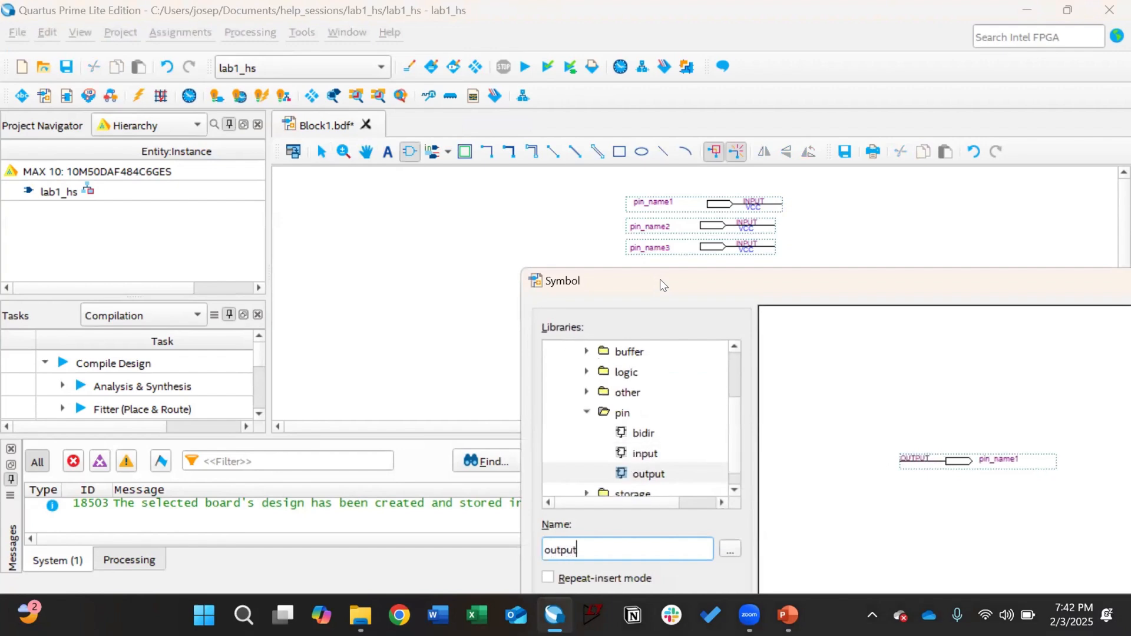
key(Return)
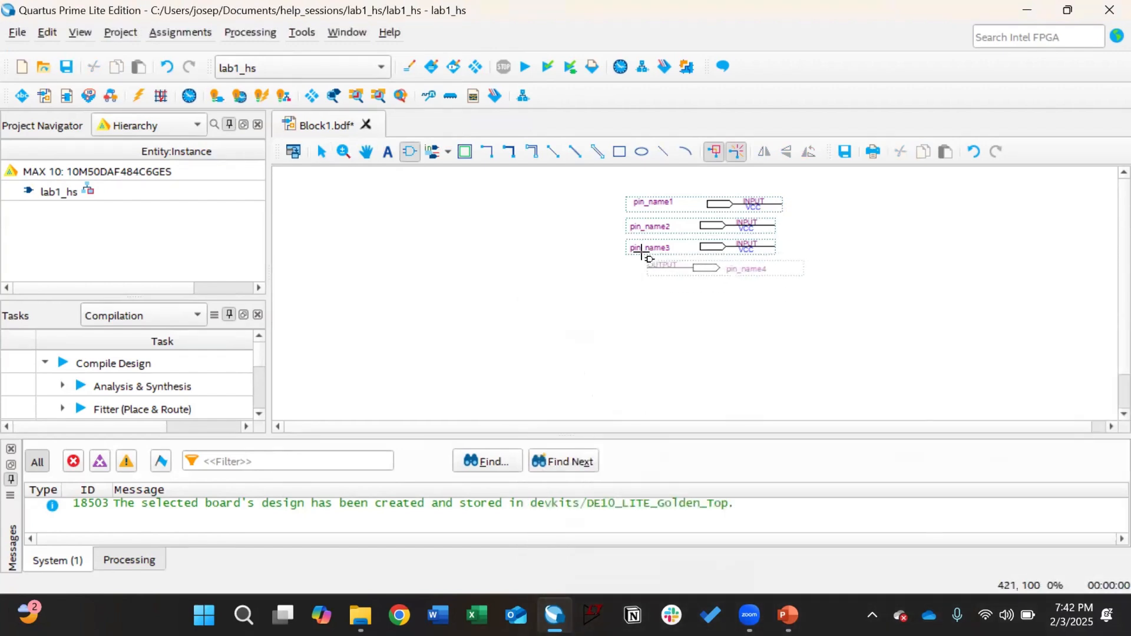
click(645, 260)
click(534, 277)
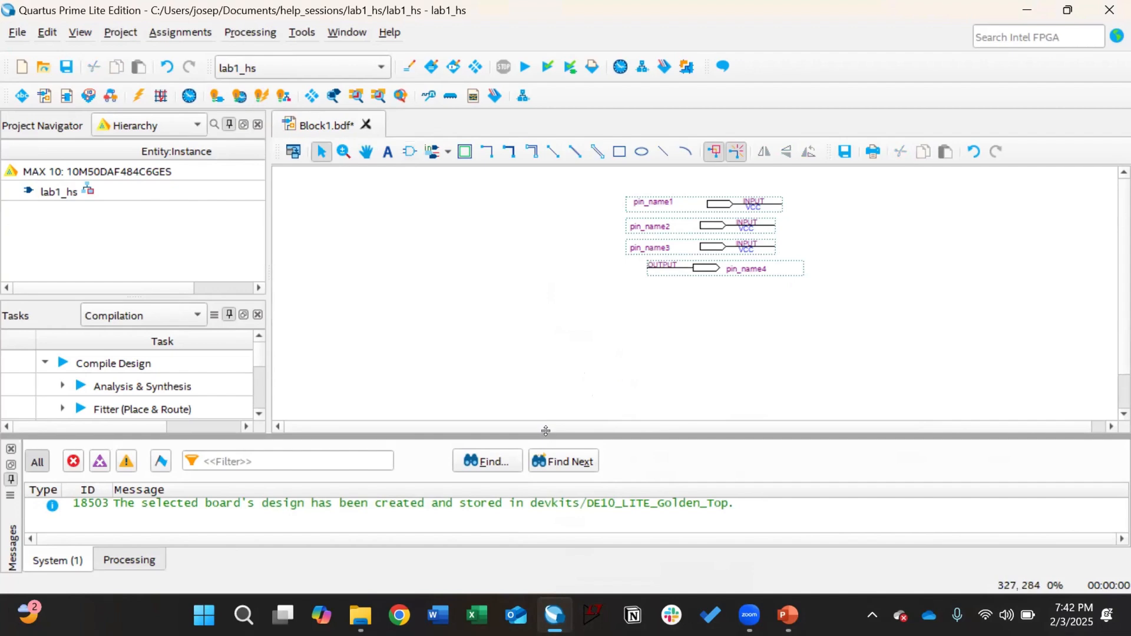
Step: Start a header text block with the student's name and 'Lab 1: Part X (Help Session)'
click(387, 152)
click(366, 209)
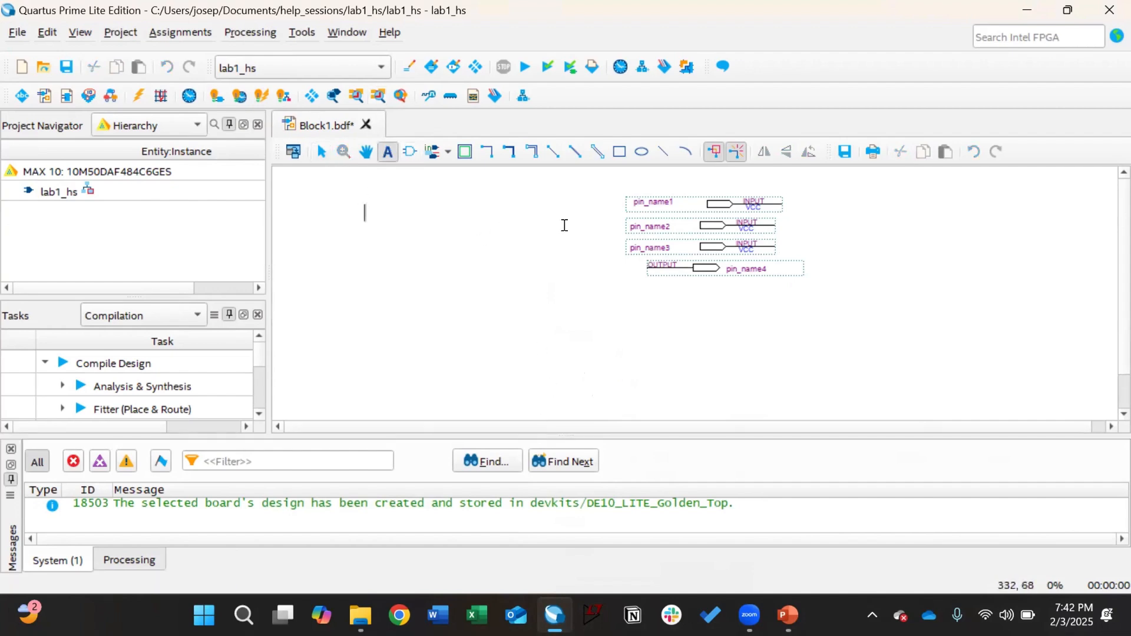
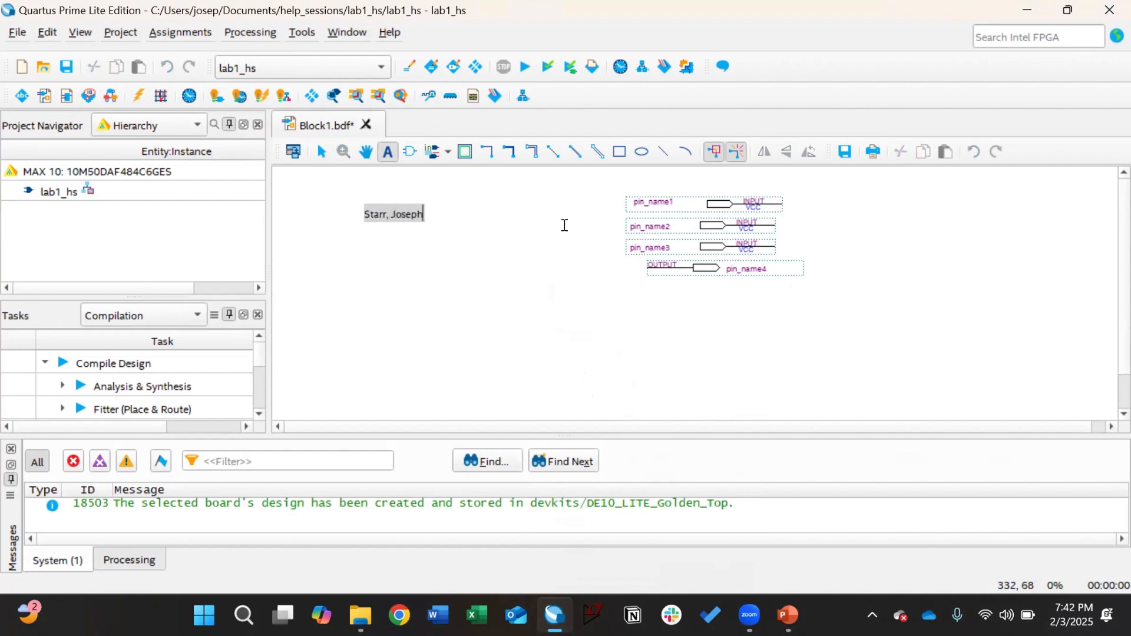
key(Return)
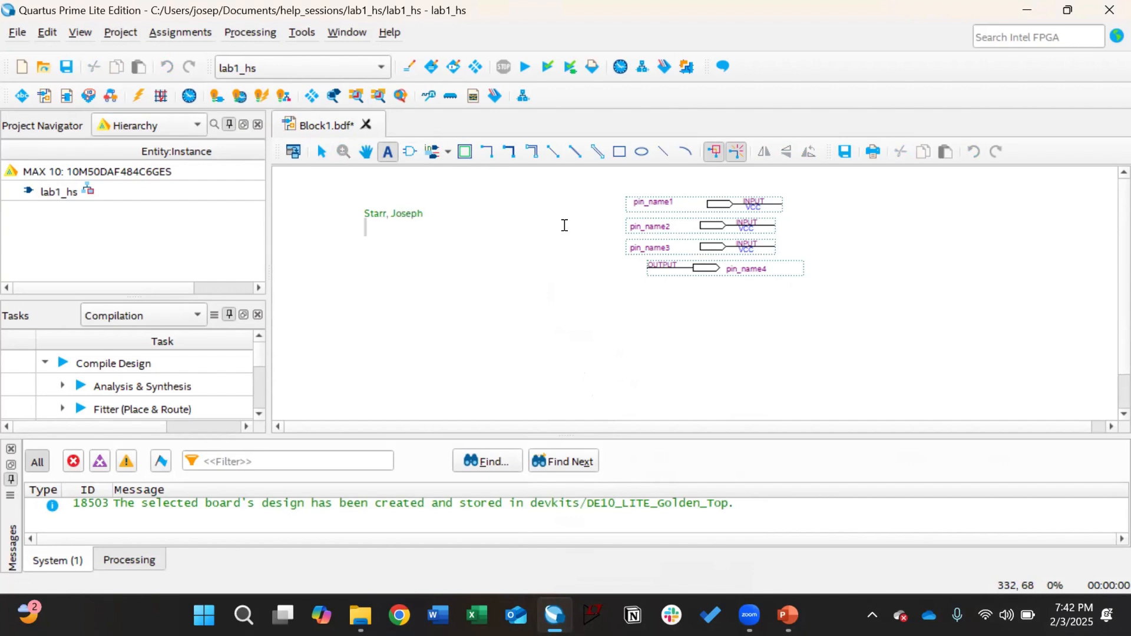
text(Lab 1: Part X )
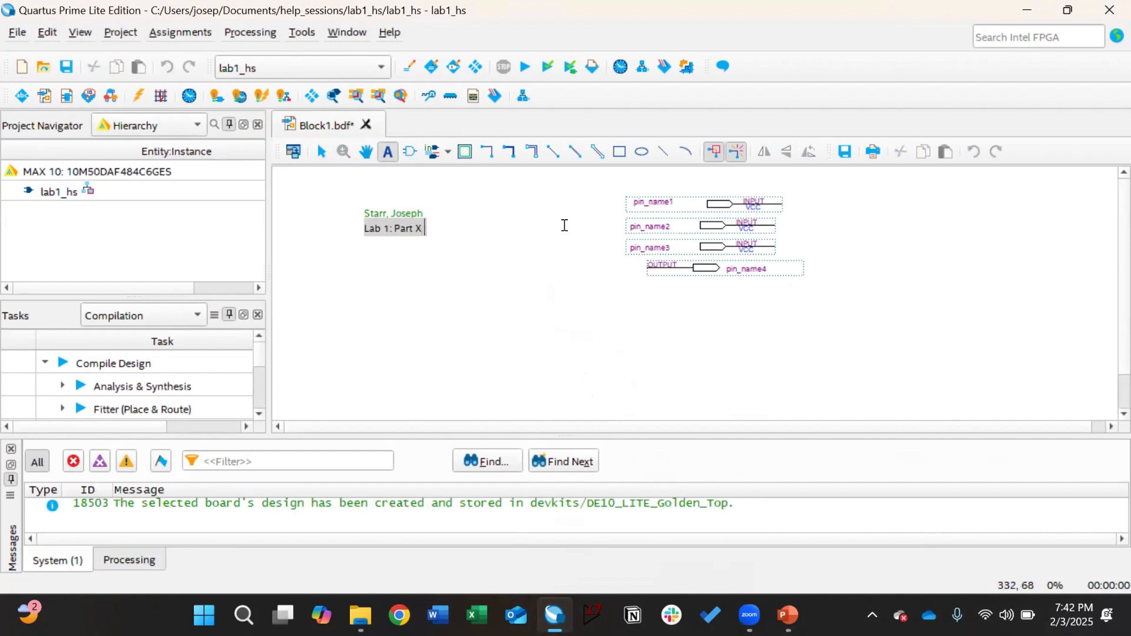
text((Help Se)
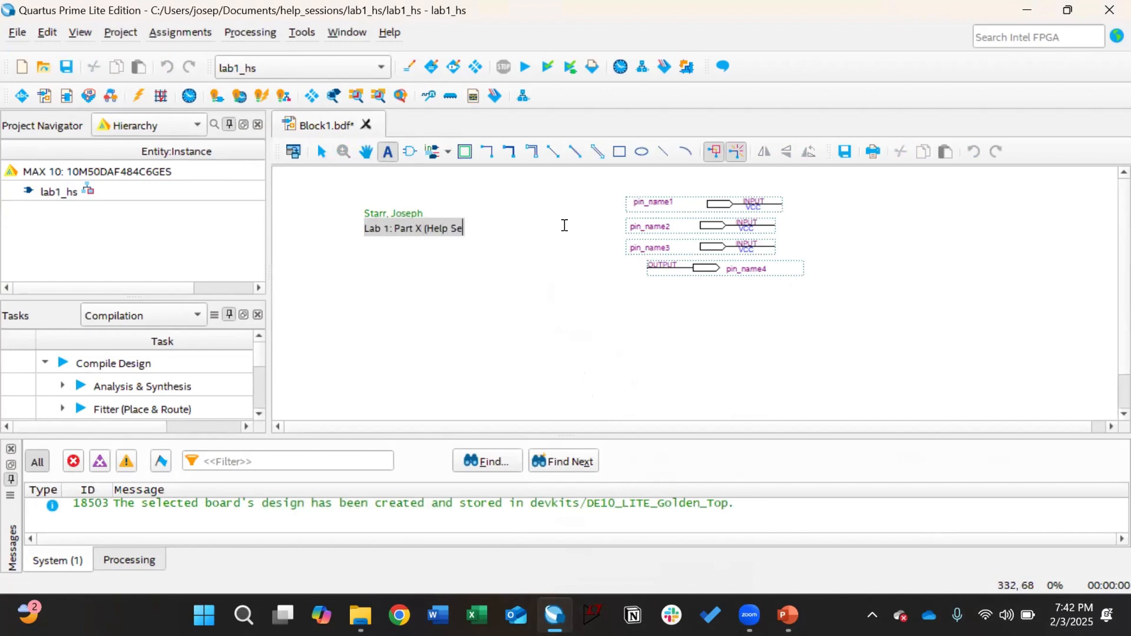
text(ssion())
key(BackSpace)
key(BackSpace)
text())
key(Return)
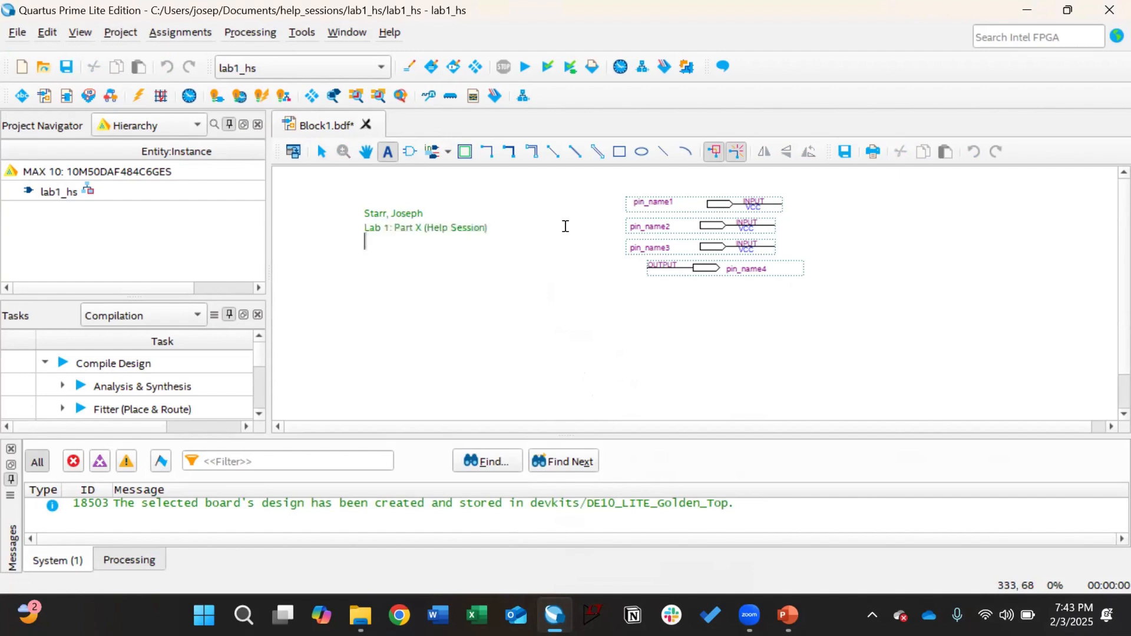
Step: Add the PI name, 'Class #: XXXXX' and 'Description: X = A + /(/B + C)' lines
text(PI Name: )
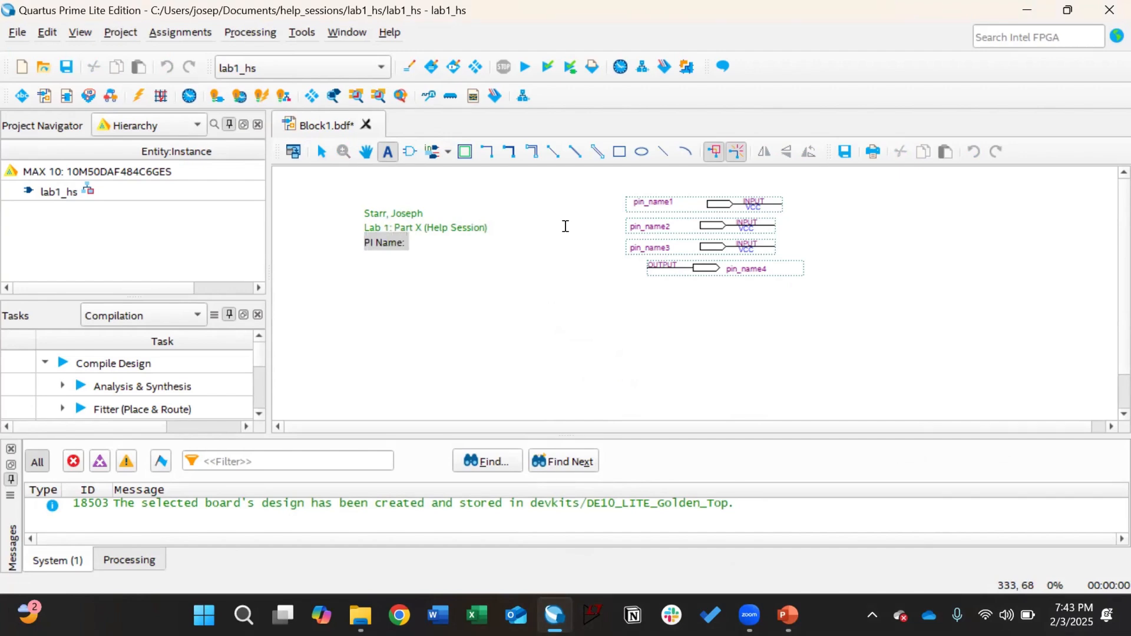
text(Dr. Schw)
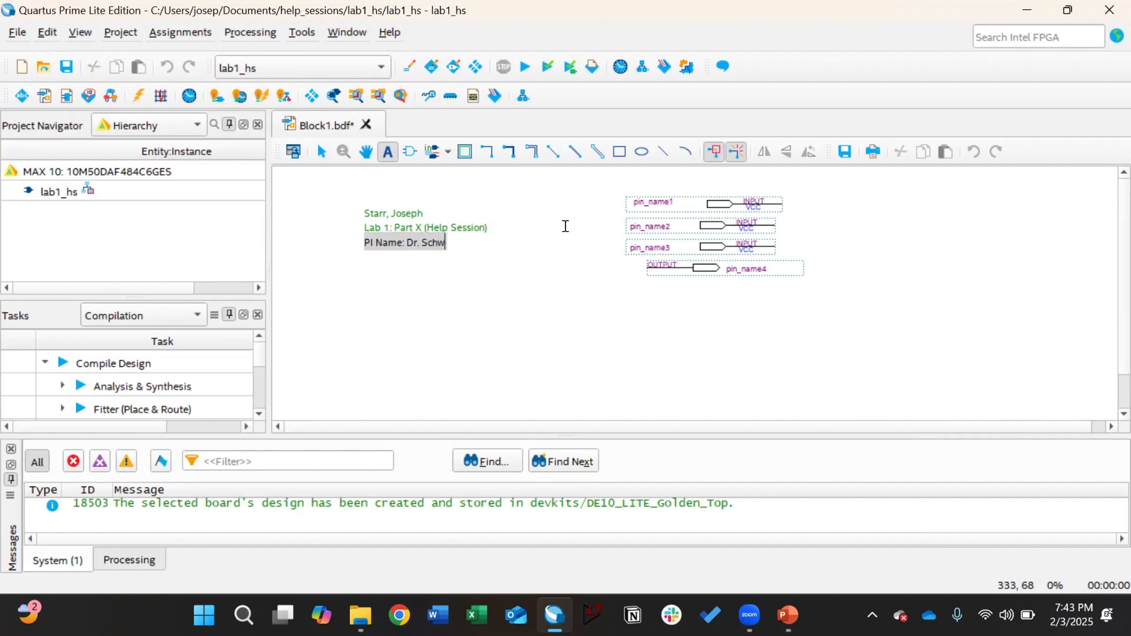
text(artz)
key(Return)
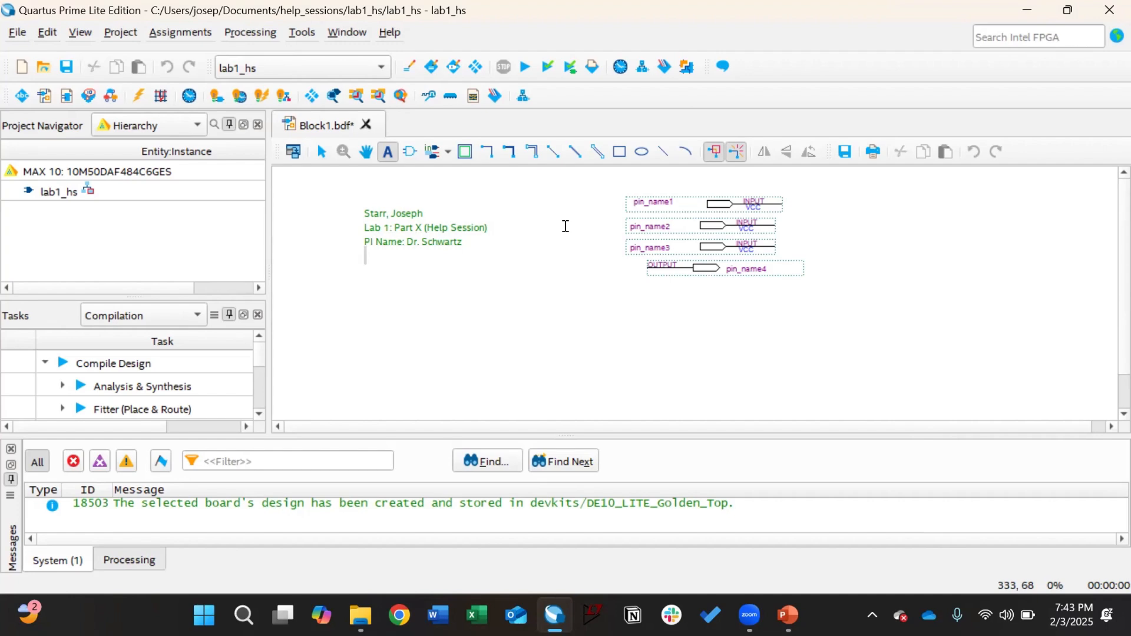
text(Class)
text(#: XX)
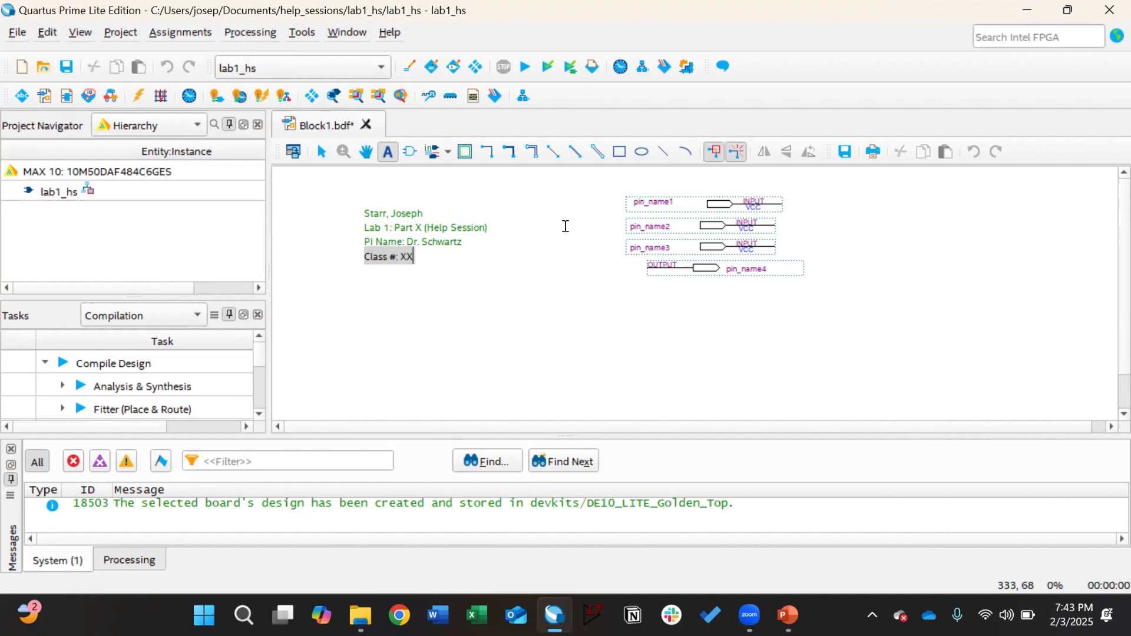
text(XXX)
key(Return)
text(Des)
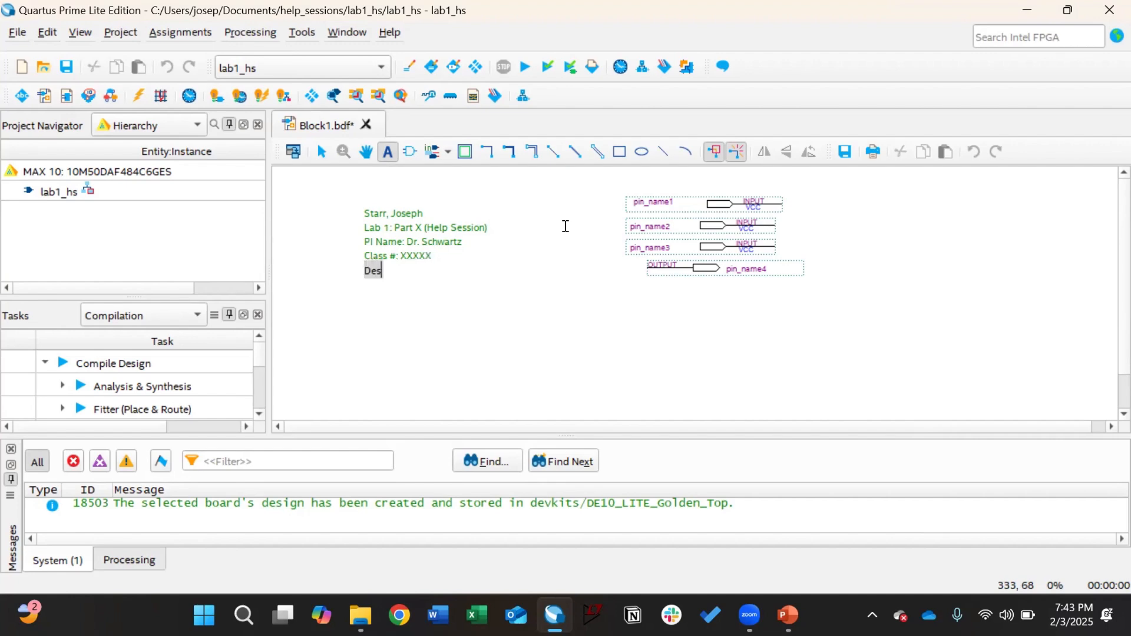
text(cription: X )
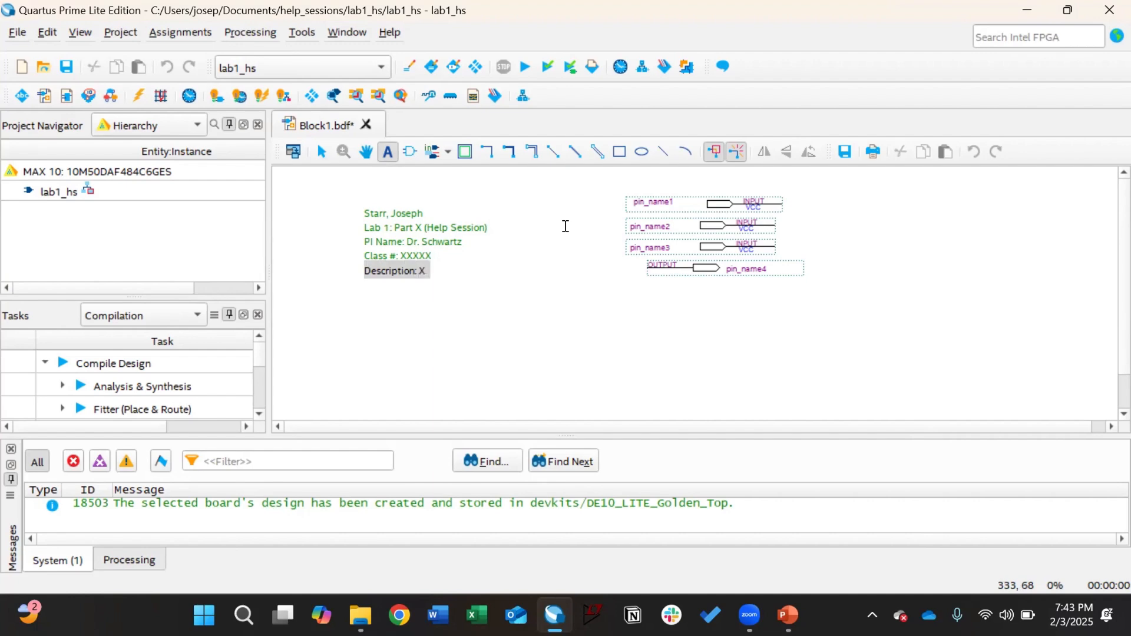
text(=)
text(A + /(/)
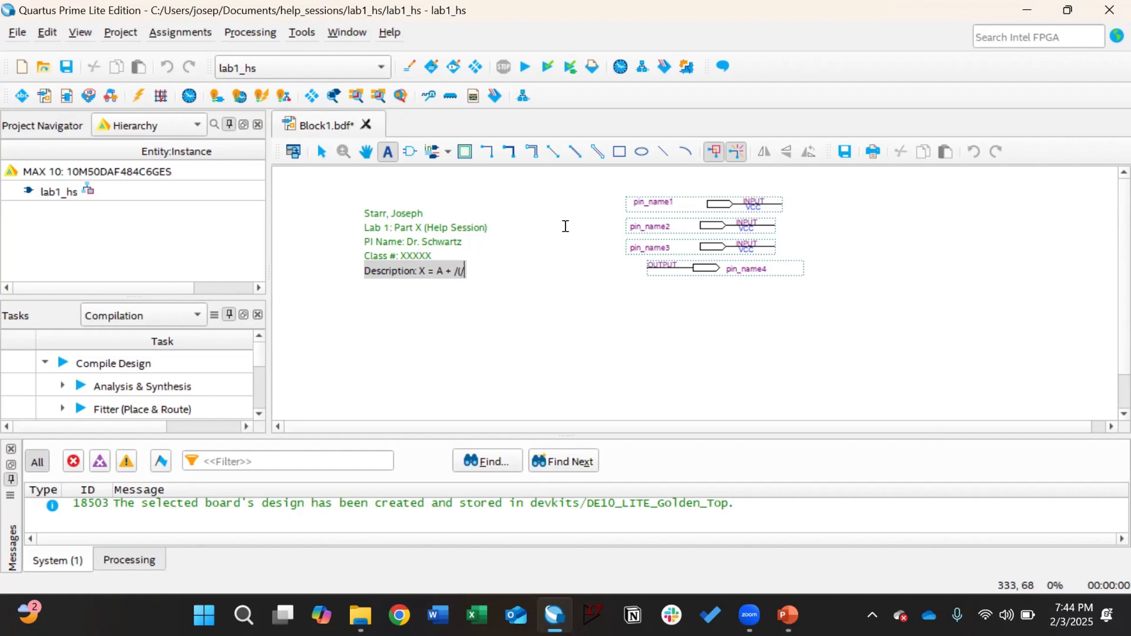
text(B)
text( =C)
key(BackSpace)
key(BackSpace)
text(+ C))
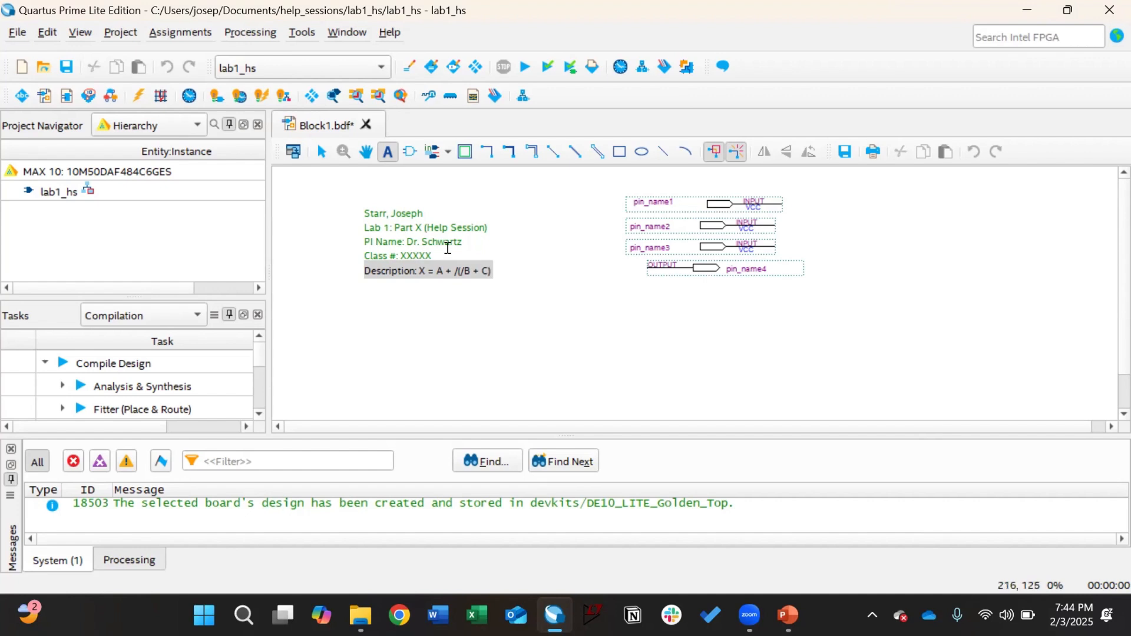
click(321, 152)
Step: Place two NOR2 gates, inst and inst1, on the schematic below the header
click(346, 212)
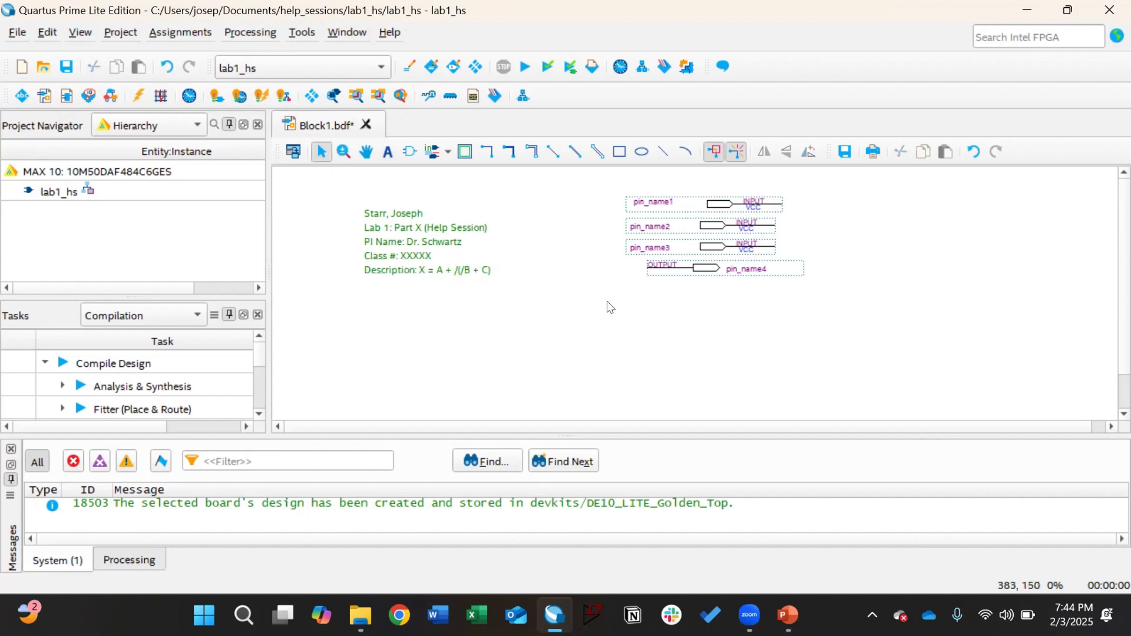
scroll(608, 302, down, 1)
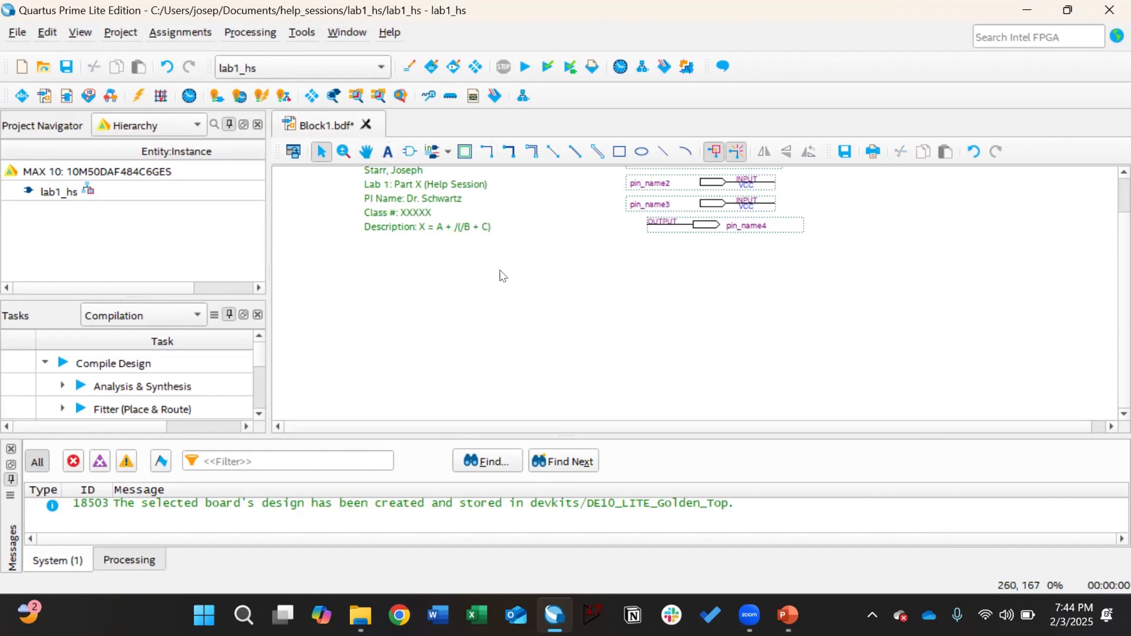
double_click(493, 299)
drag(654, 283, 516, 251)
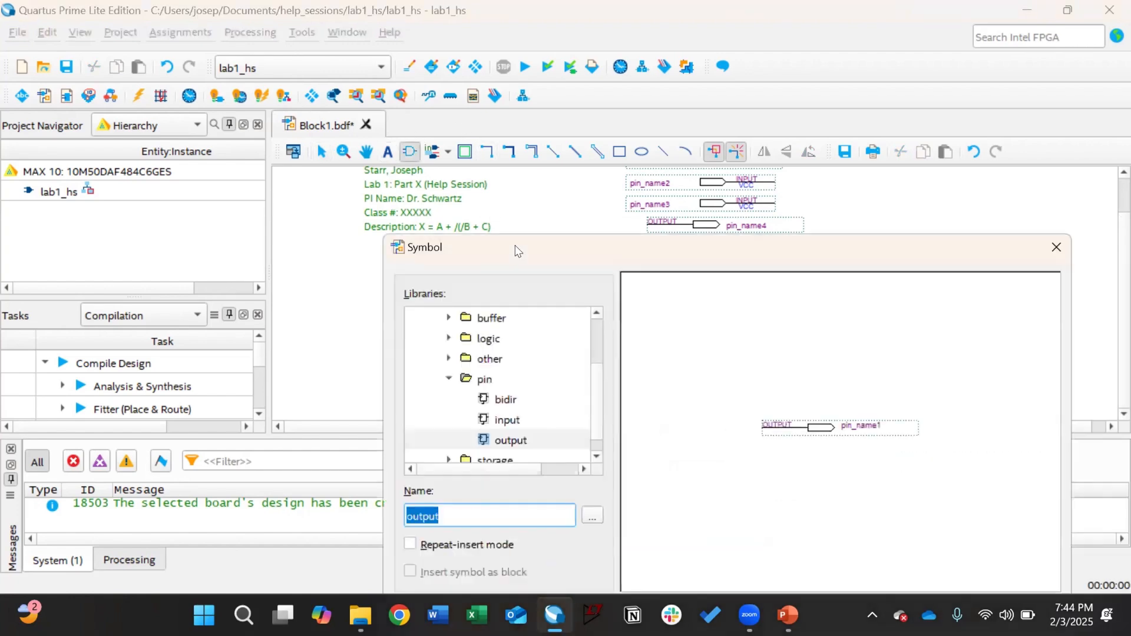
text(not)
key(Return)
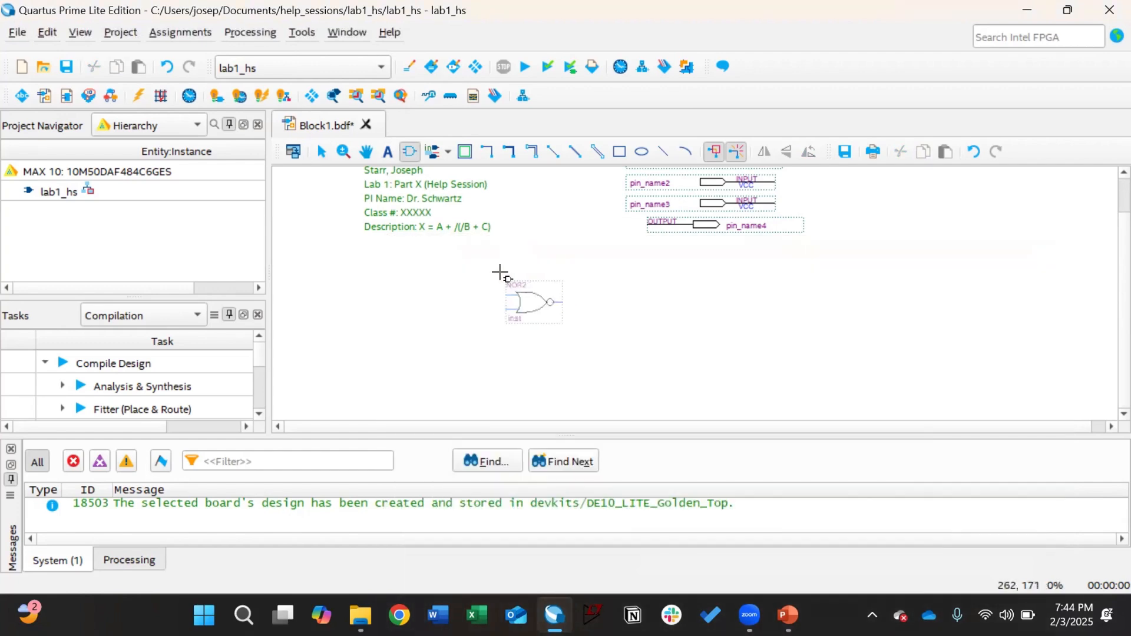
click(498, 294)
double_click(642, 289)
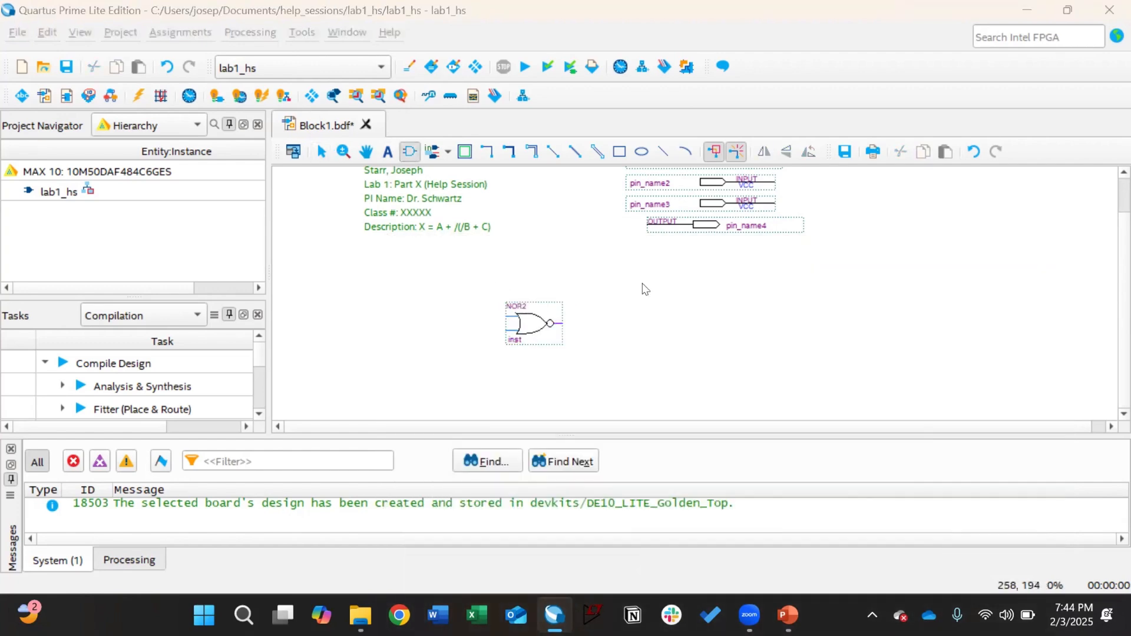
key(Return)
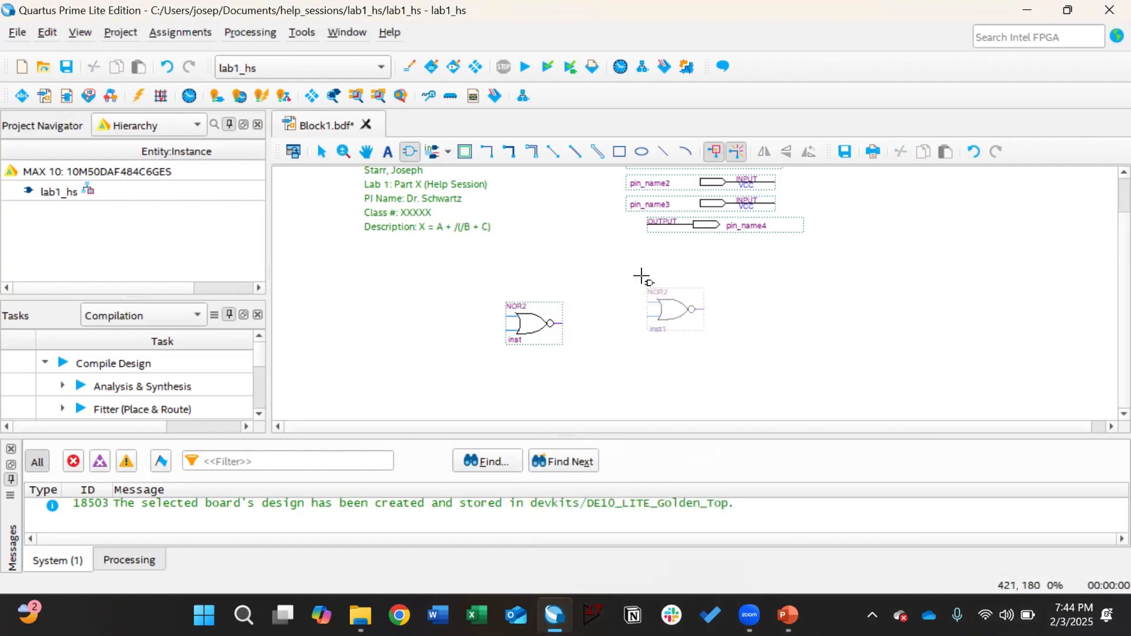
click(607, 267)
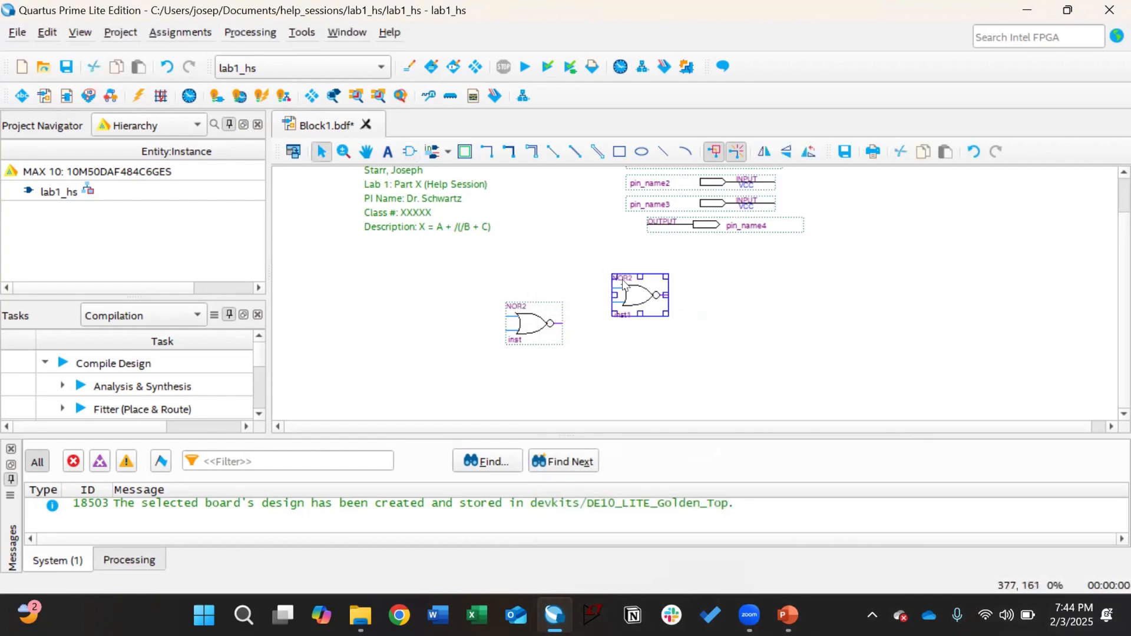
click(579, 329)
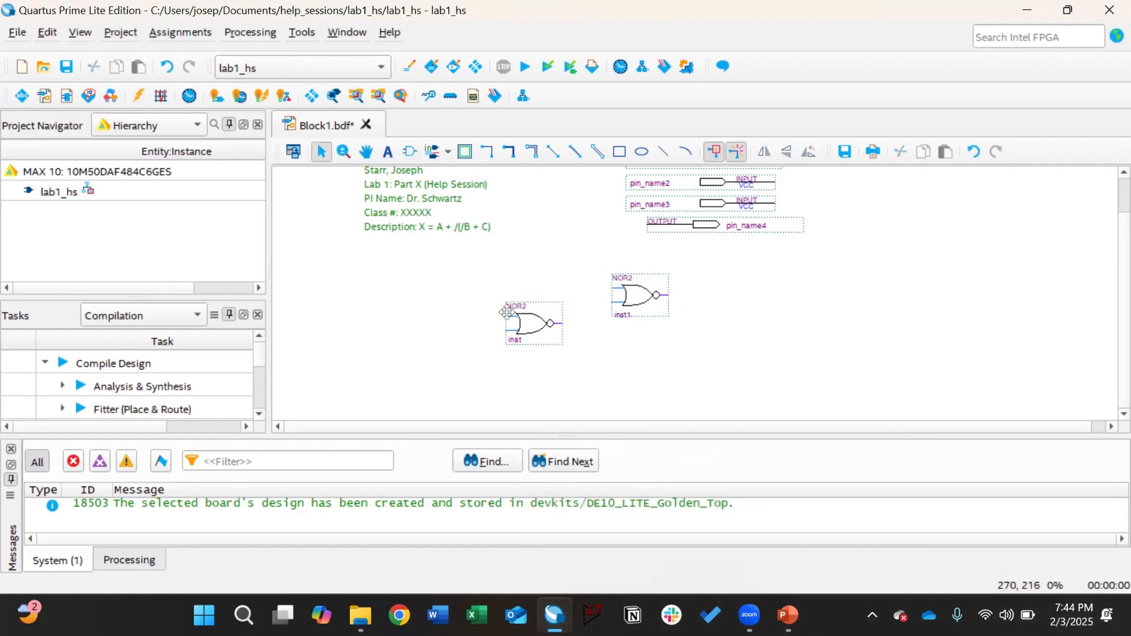
Step: Draw wires into both inputs of NOR2 gate inst, naming them B_L and C
drag(501, 315, 442, 316)
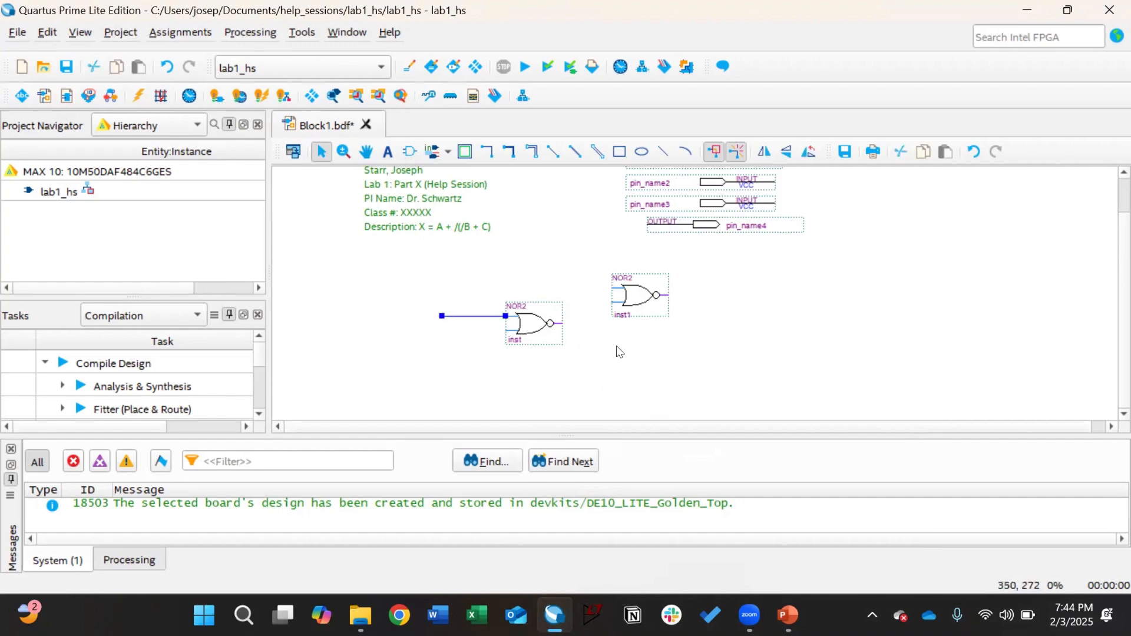
text(B_L)
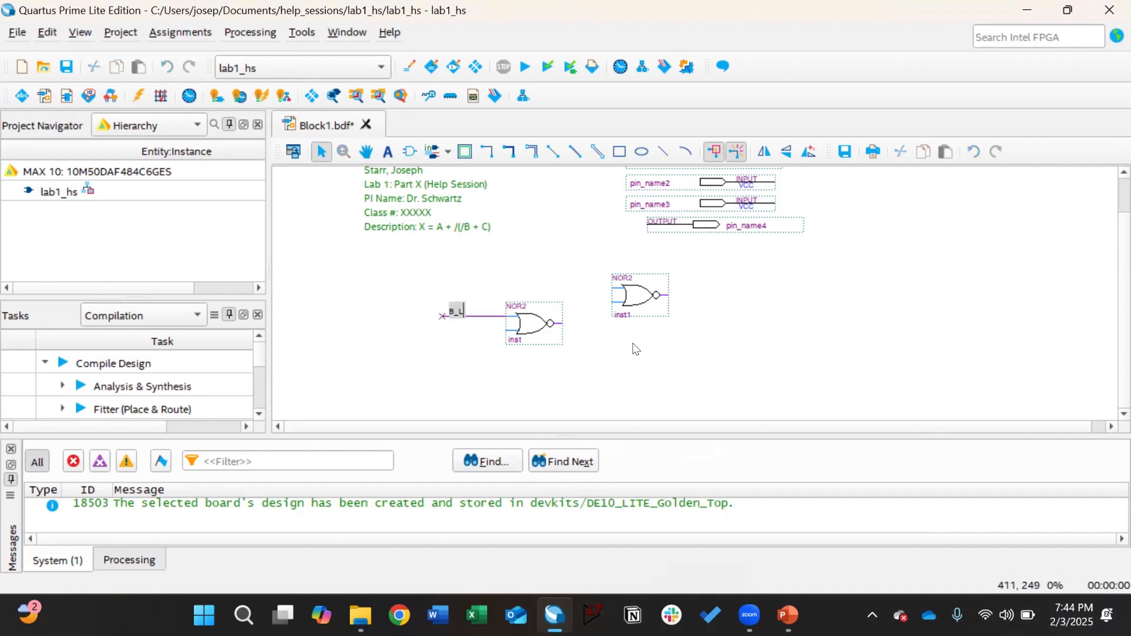
click(634, 348)
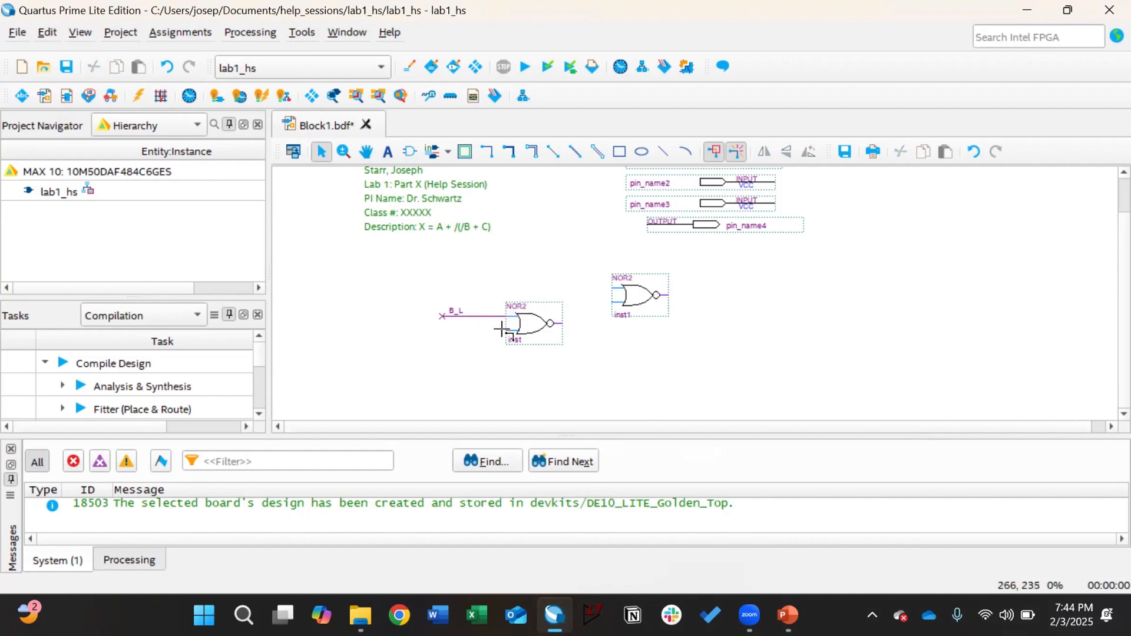
drag(506, 333, 434, 330)
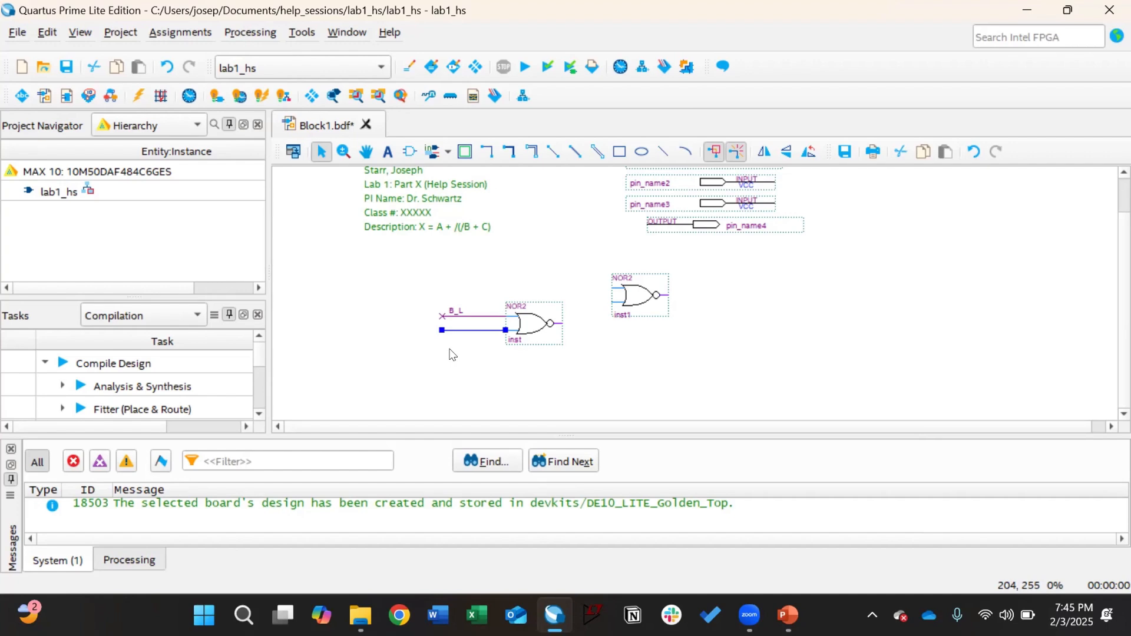
text(c)
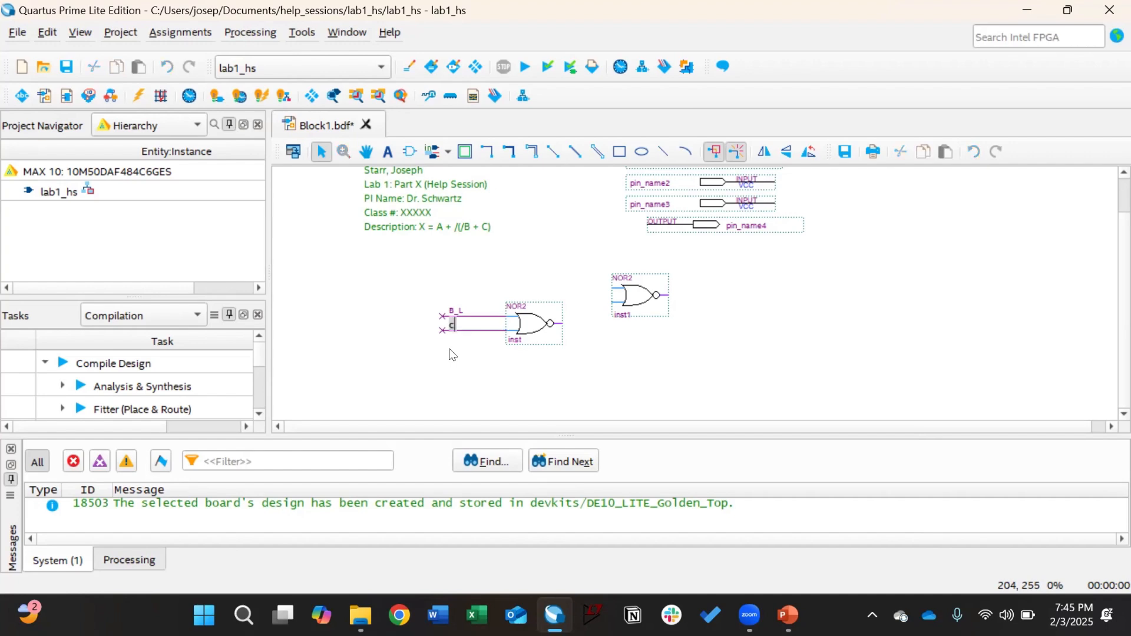
click(452, 354)
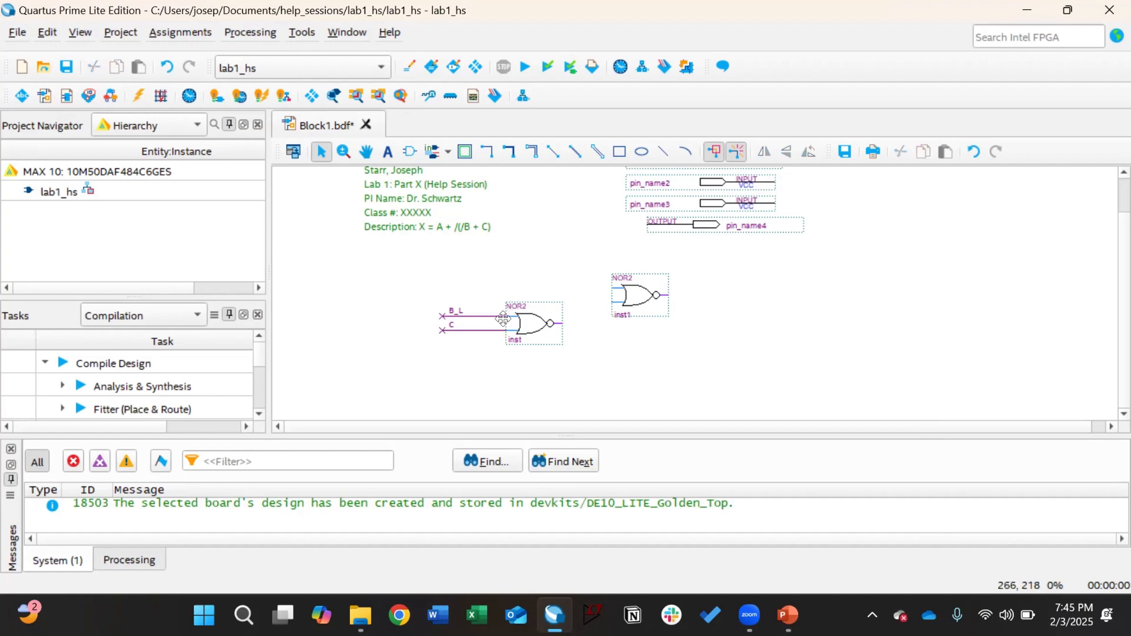
ctrl+scroll(437, 311, up, 2)
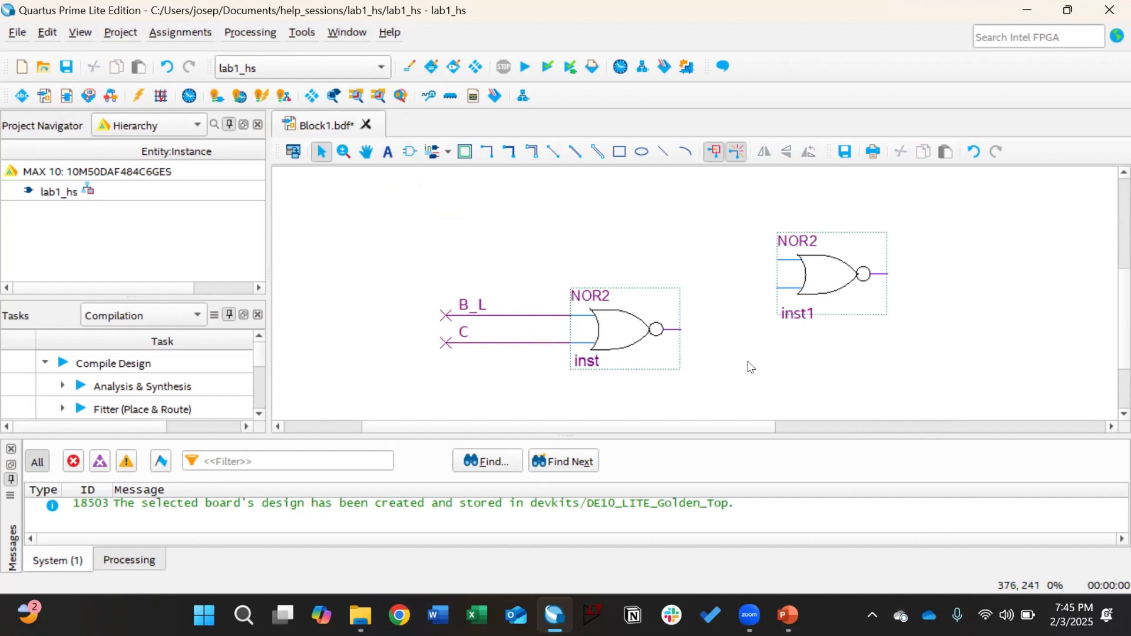
Step: Wire inst's output into inst1's upper input and shift the first gate slightly left
drag(678, 334, 778, 288)
drag(407, 257, 742, 369)
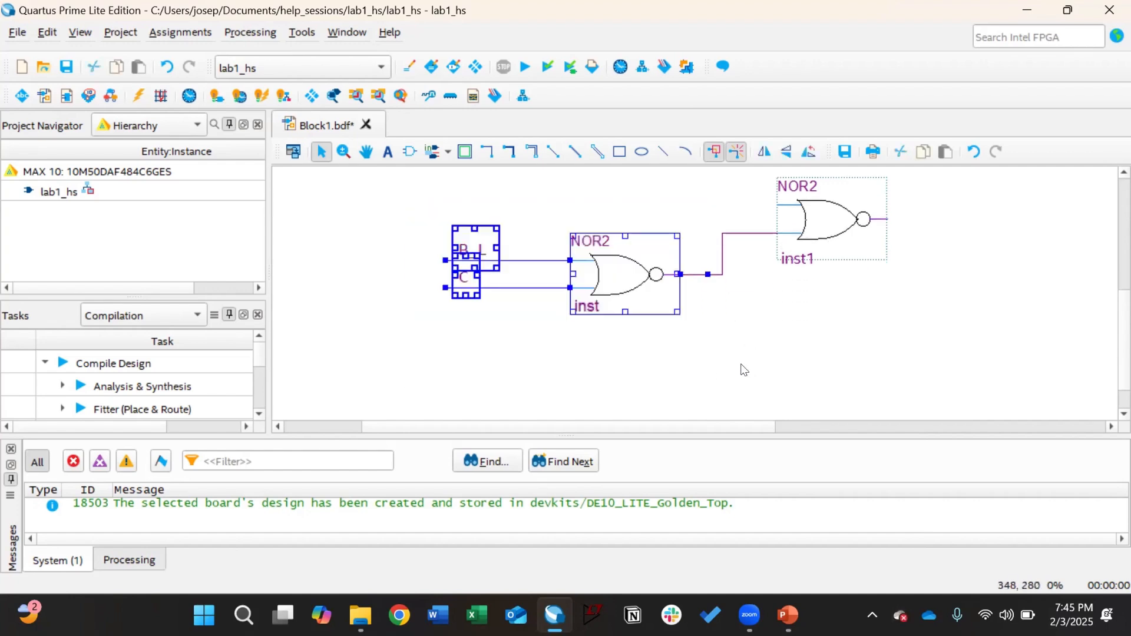
key(Left)
key(Left)
key(Left)
key(Left)
click(613, 326)
scroll(554, 294, up, 1)
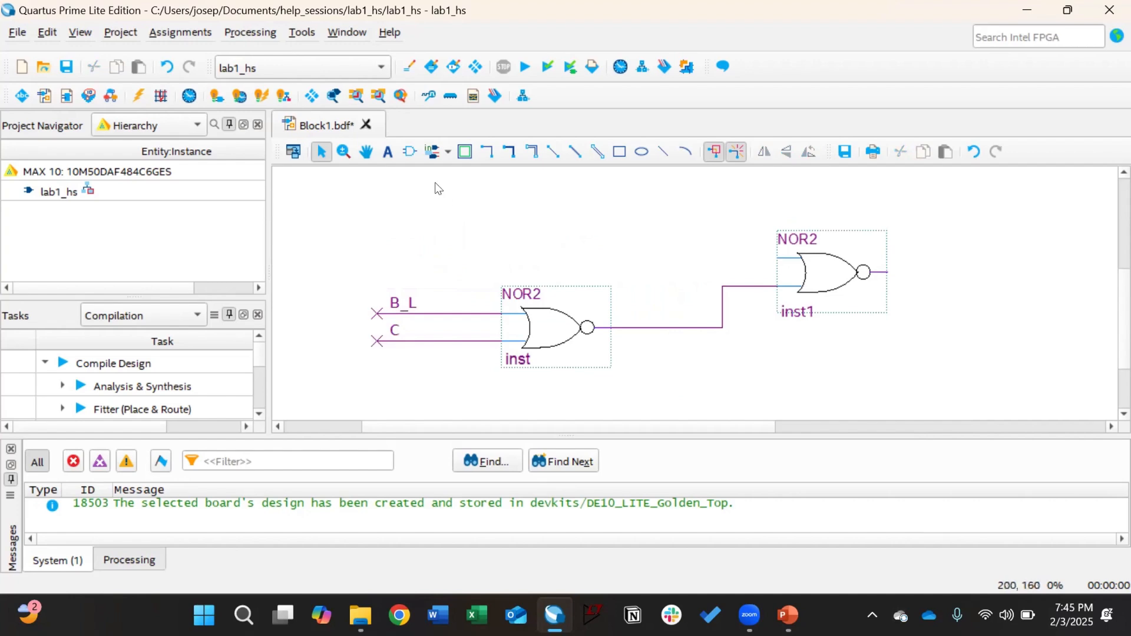
Step: Add the text label '/(/B + C)' beside the connecting wire
click(388, 151)
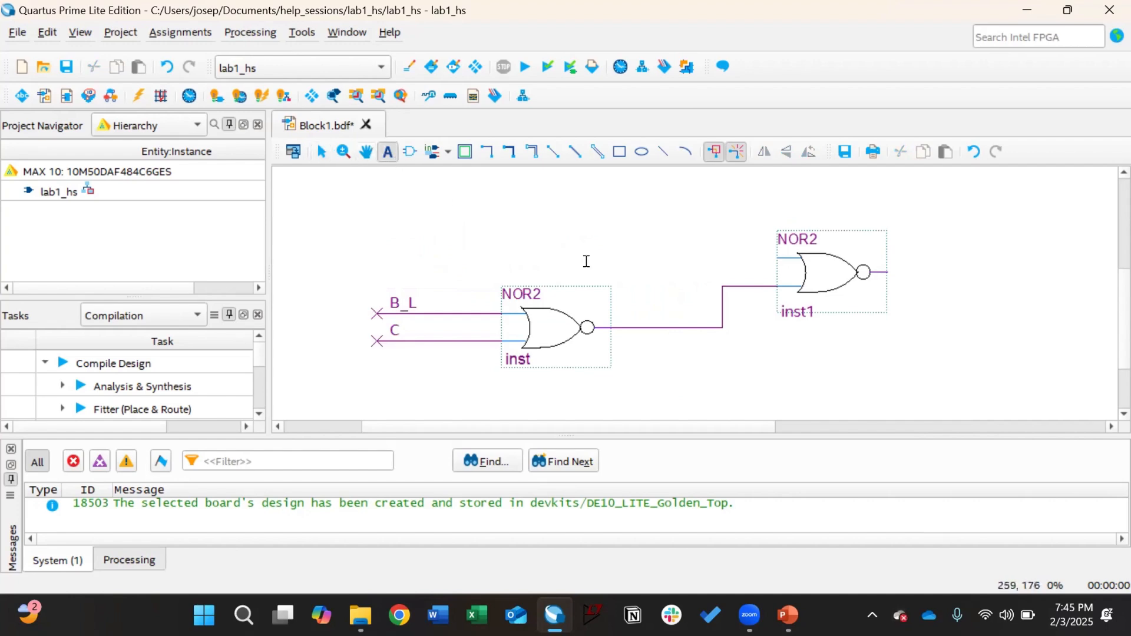
click(623, 302)
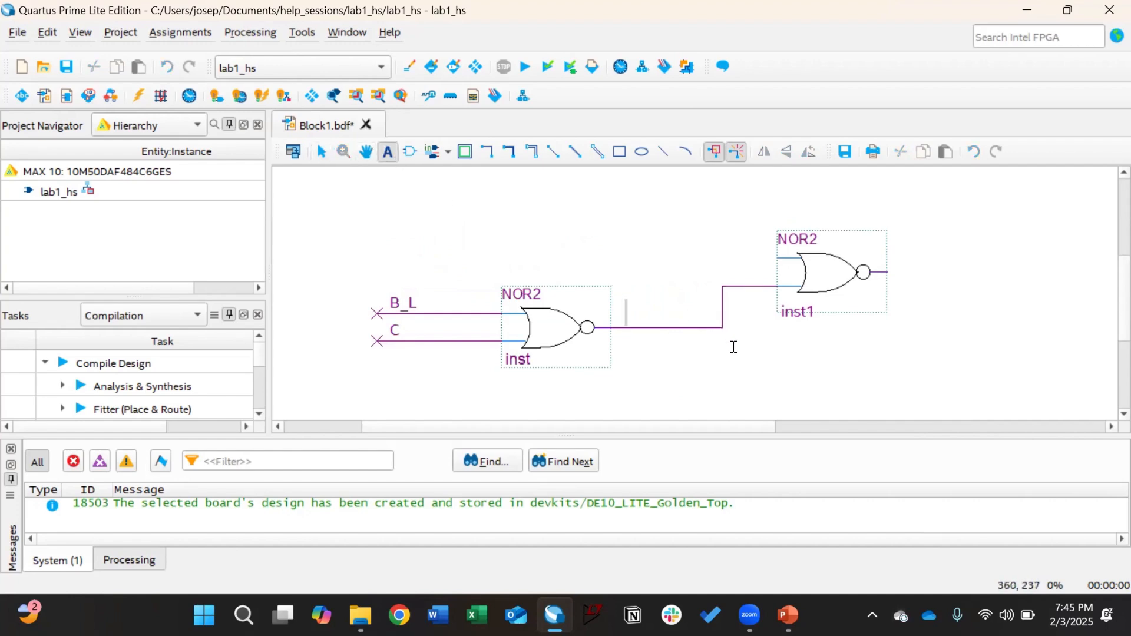
text(/(/B)
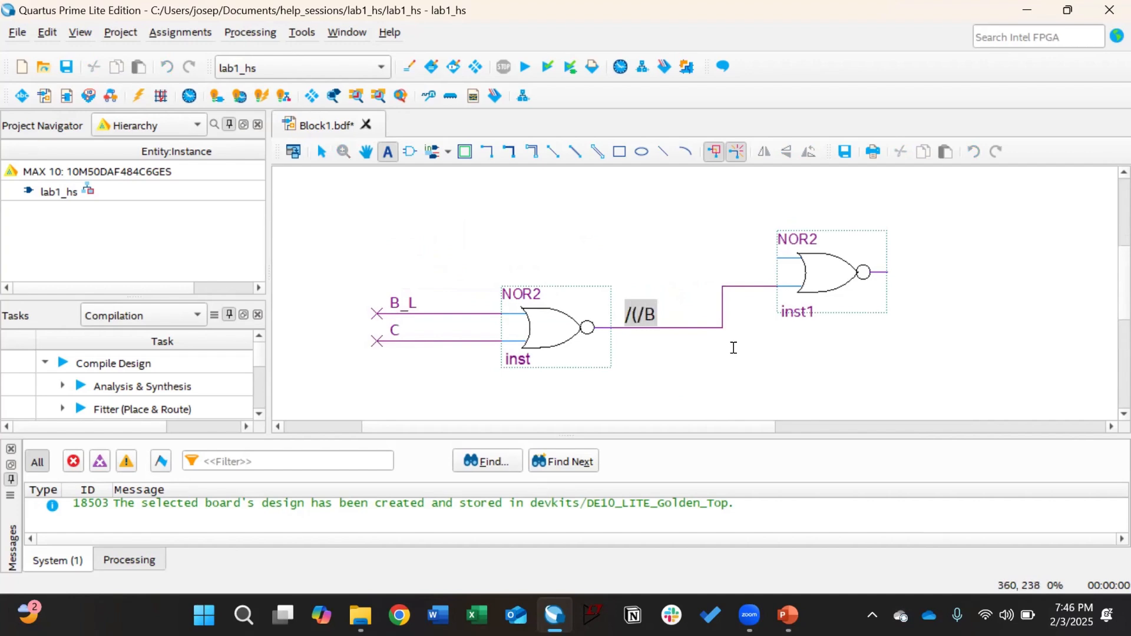
text( + C))
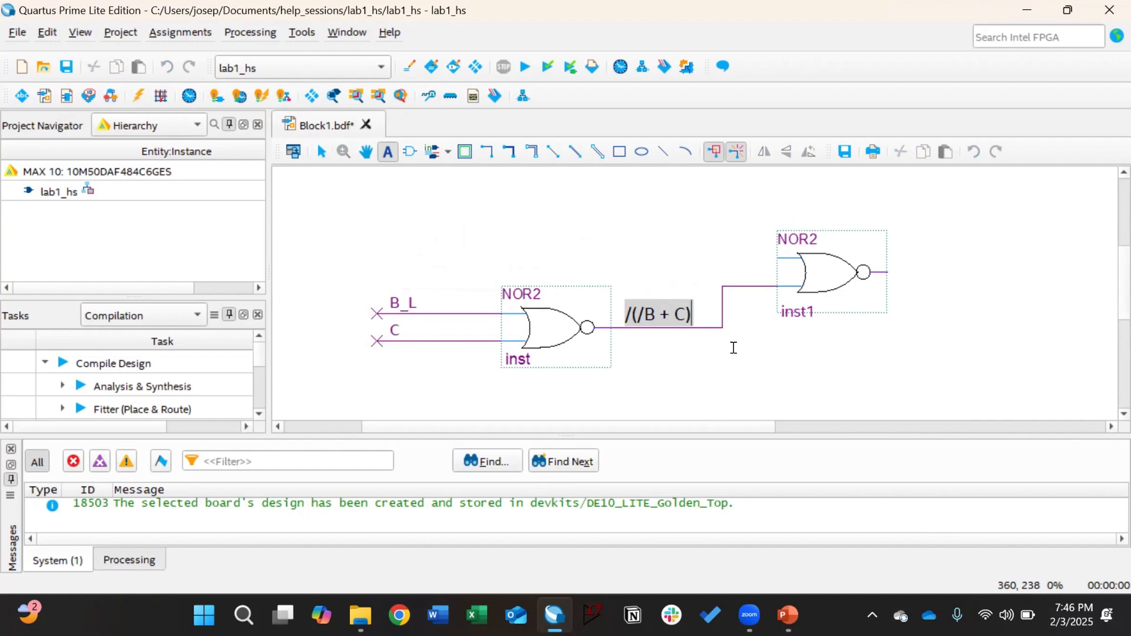
click(321, 152)
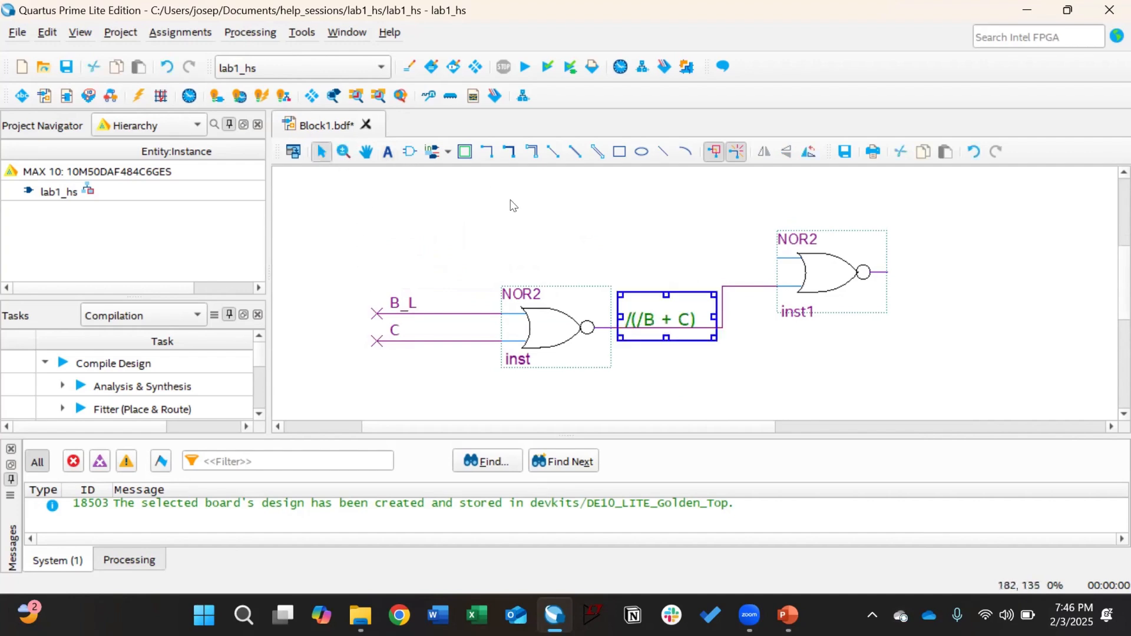
scroll(565, 241, up, 2)
click(564, 242)
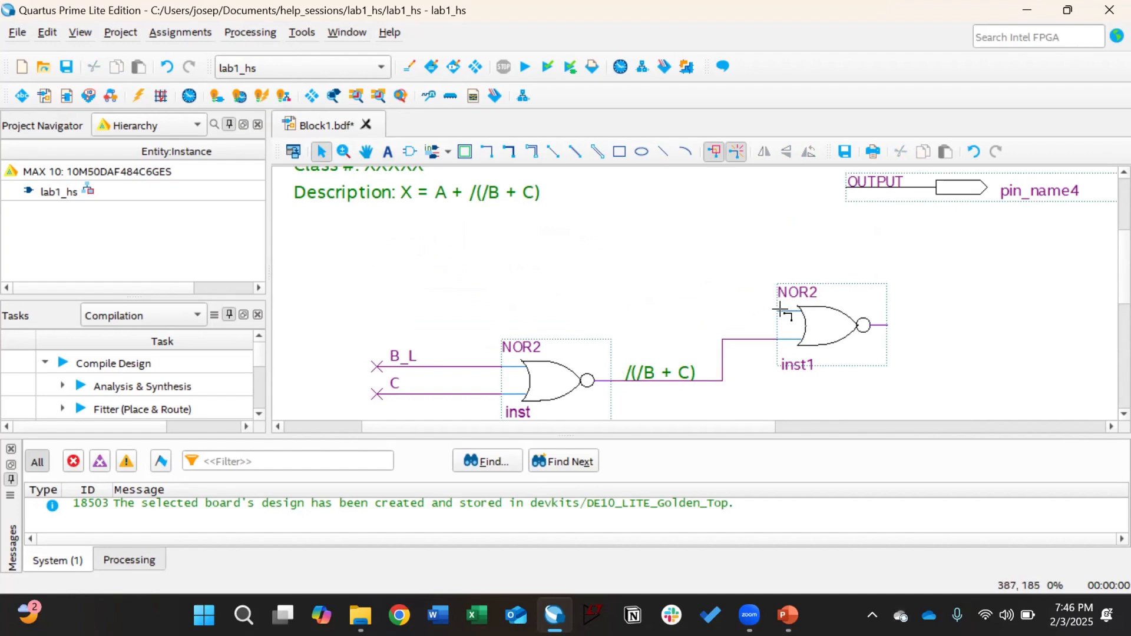
Step: Draw a wire into inst1's upper input and name it A
drag(778, 310, 377, 310)
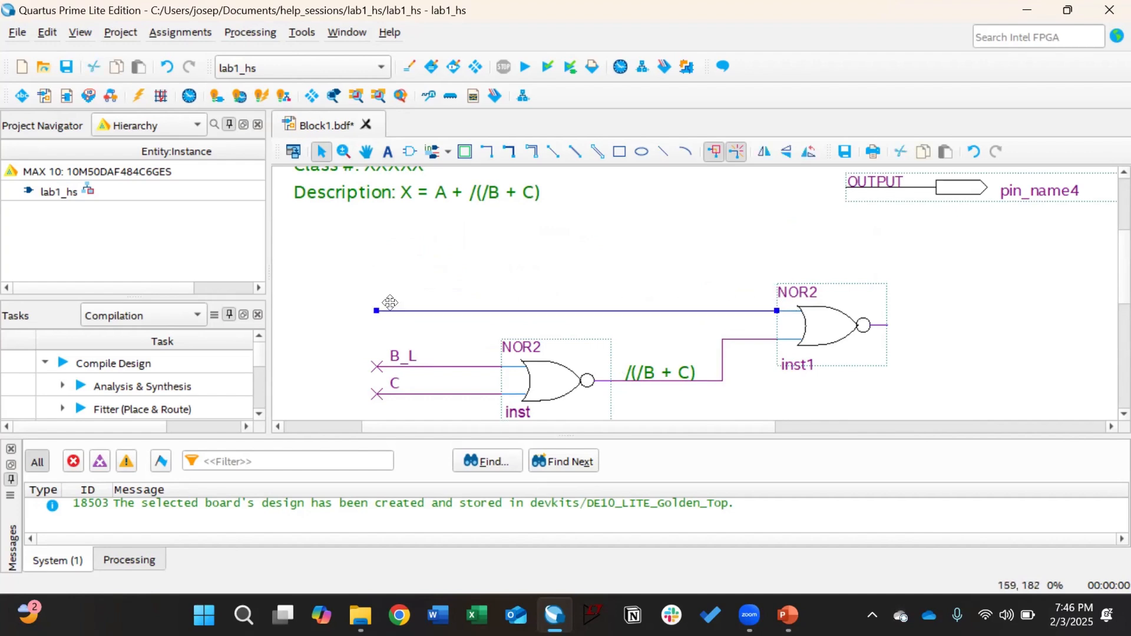
text(A)
click(554, 296)
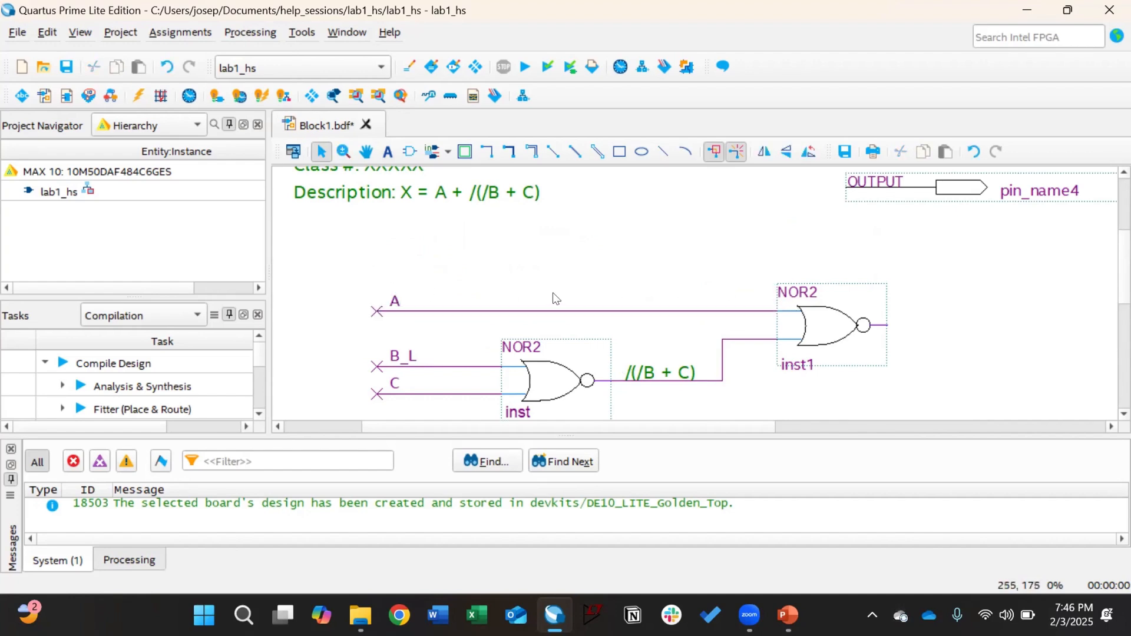
Step: Draw an output wire from the second NOR gate and label it F_L
scroll(730, 404, down, 2)
shift+scroll(733, 409, right, 3)
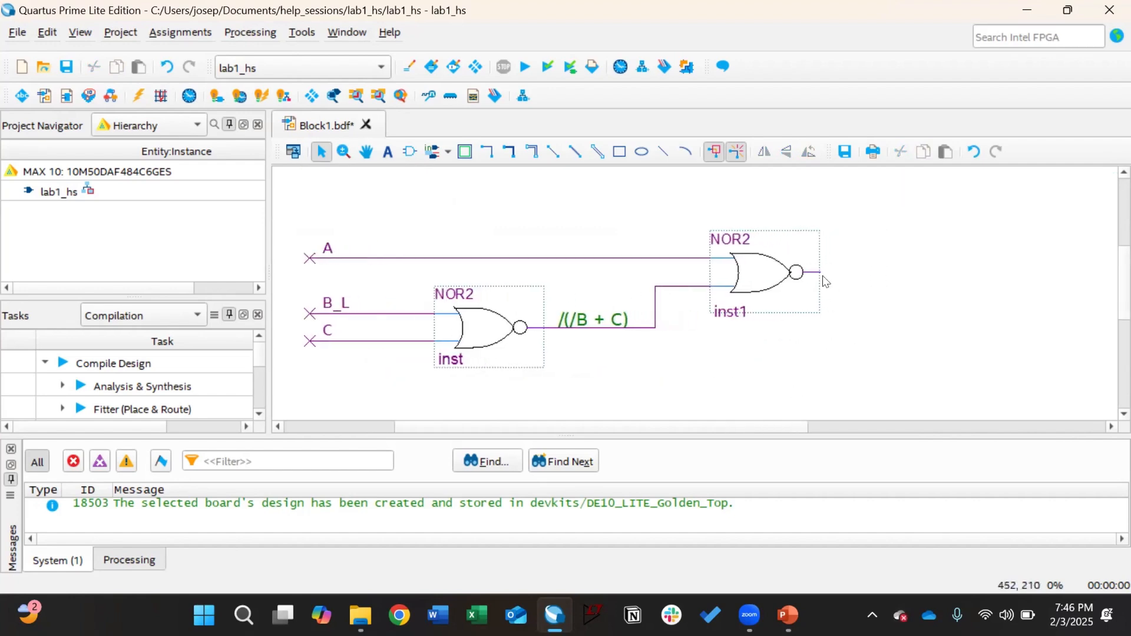
drag(815, 264, 931, 263)
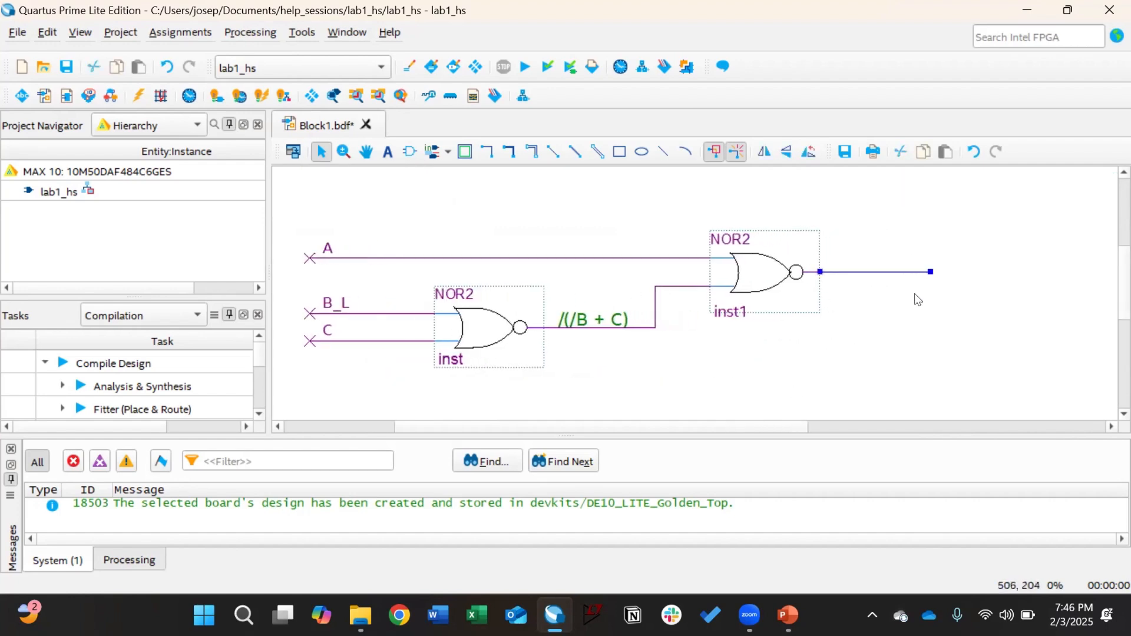
text(F_K)
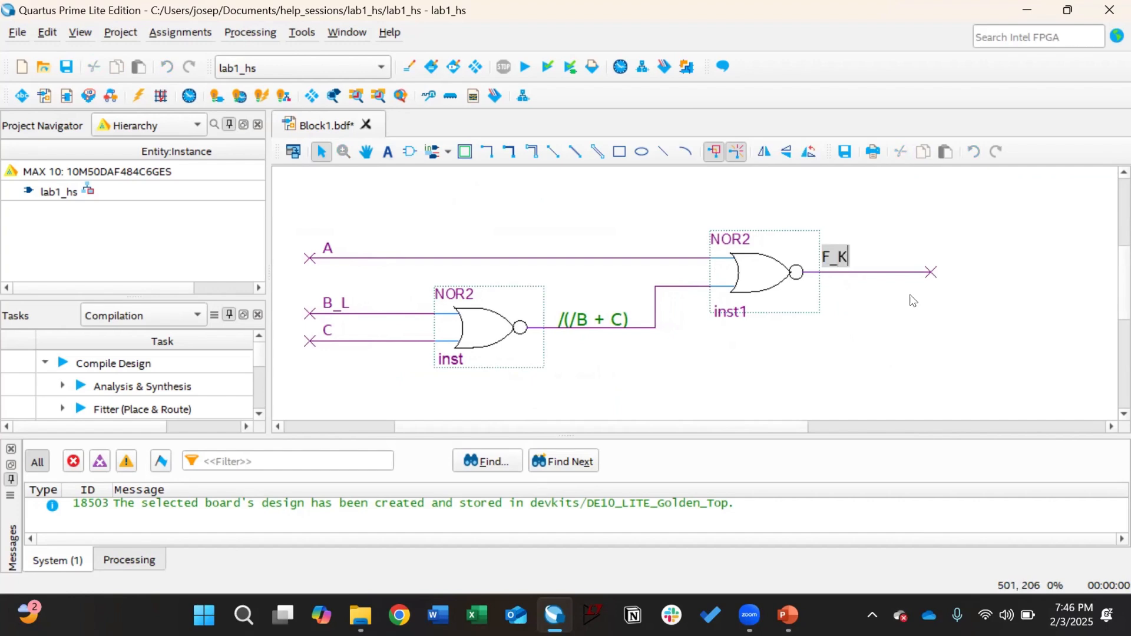
key(BackSpace)
text(L)
click(917, 321)
Step: Rename the pins to A, B_L, C and F_L
scroll(915, 319, up, 1)
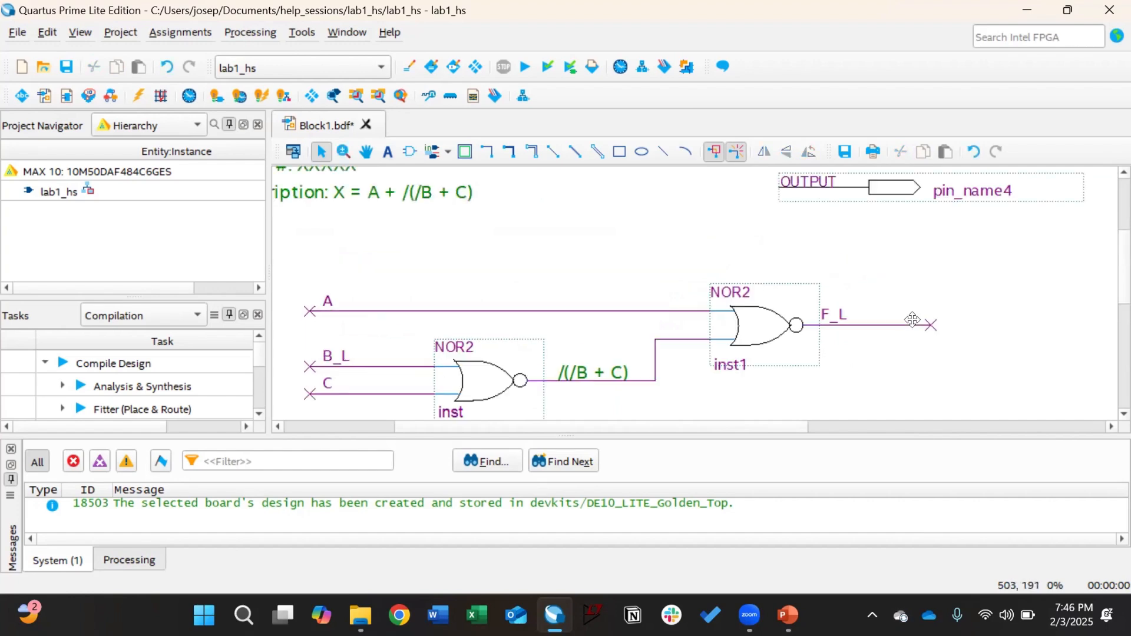
ctrl+scroll(913, 320, down, 4)
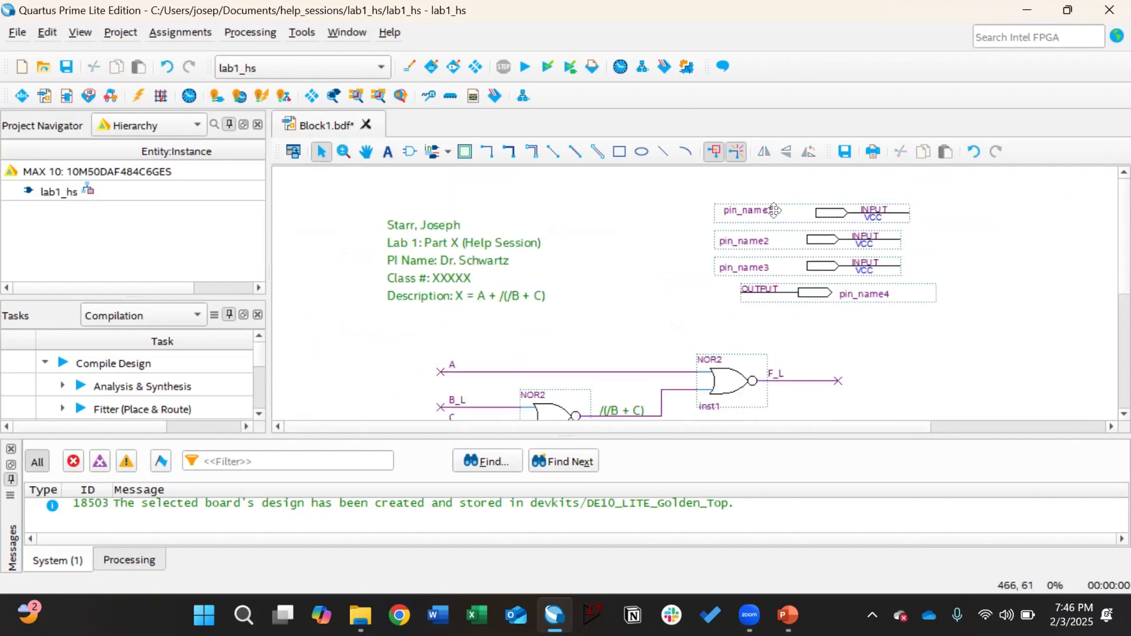
double_click(762, 212)
key(Tab)
text(B_)
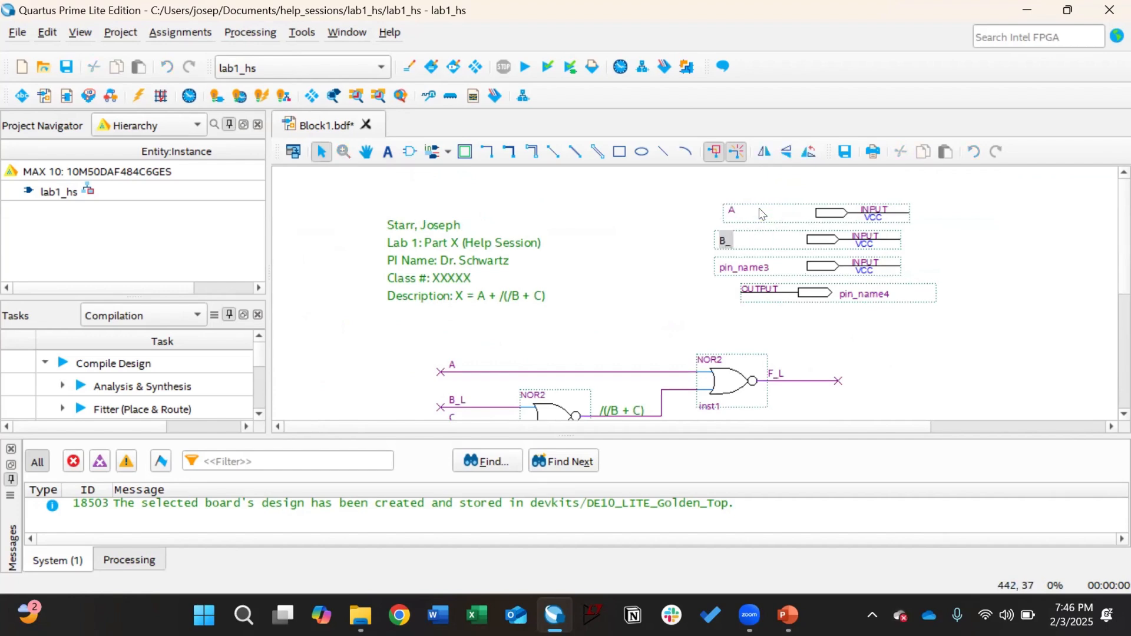
text(L)
key(Tab)
text(C)
key(Tab)
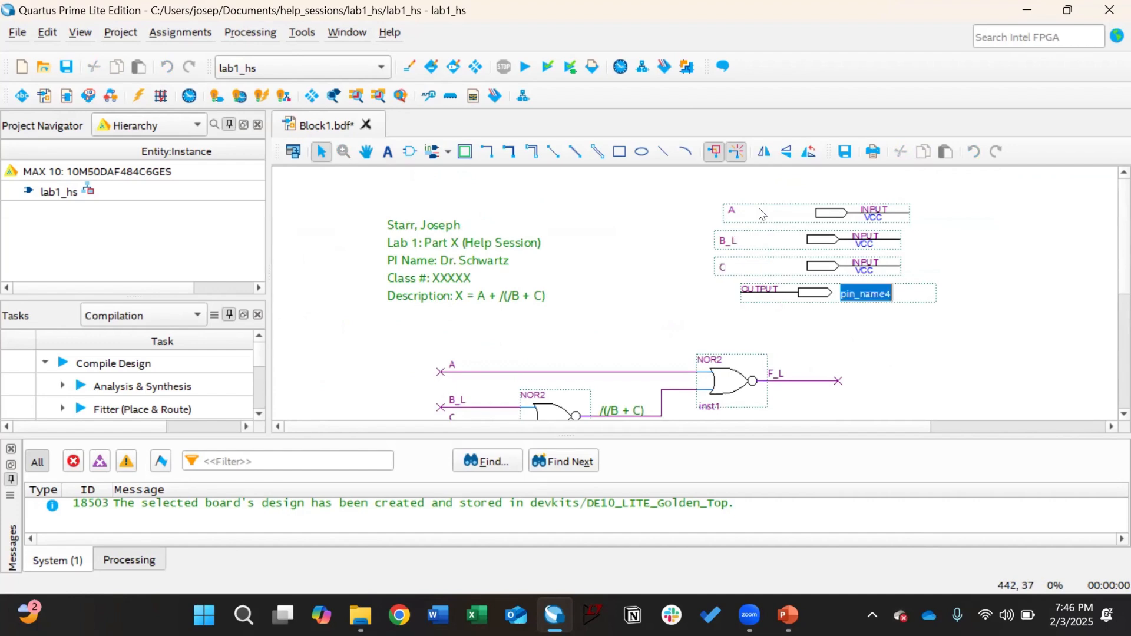
text(F_L)
key(Return)
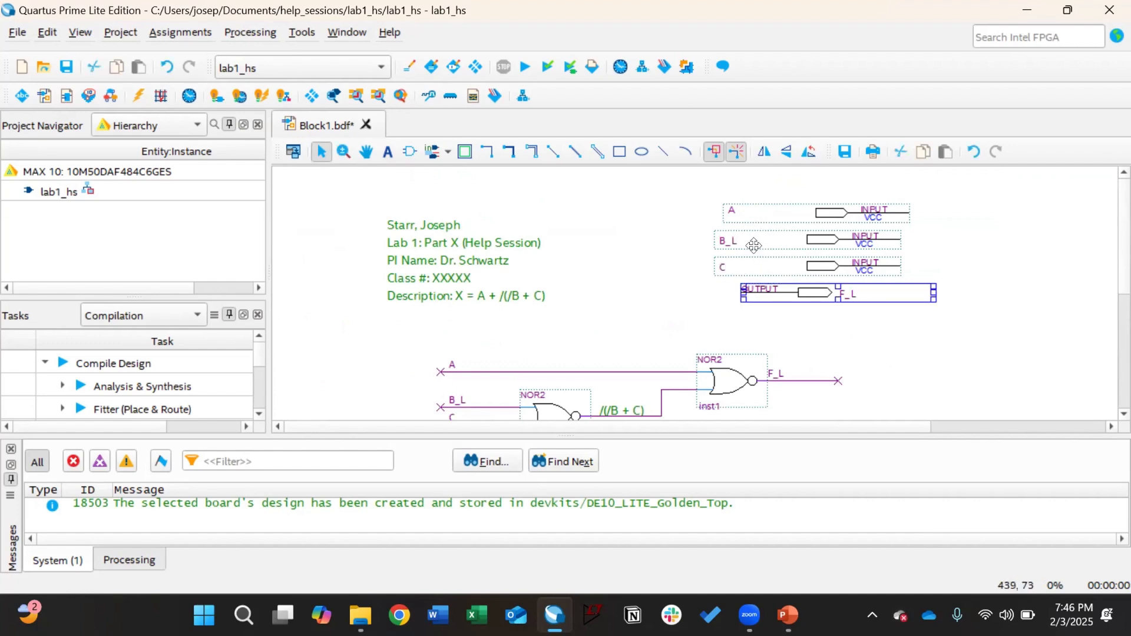
Step: Nudge pin A left to line it up with the other pins
click(748, 210)
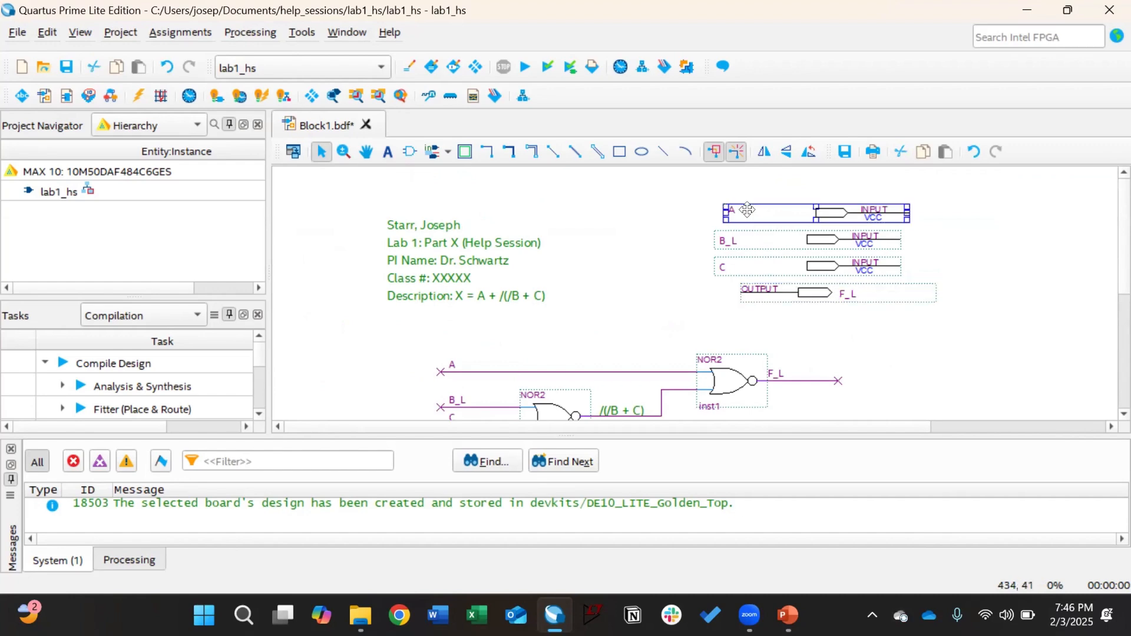
key(Left)
click(816, 356)
Step: Start compilation and agree to save the schematic first
scroll(693, 286, down, 1)
scroll(693, 286, down, 1)
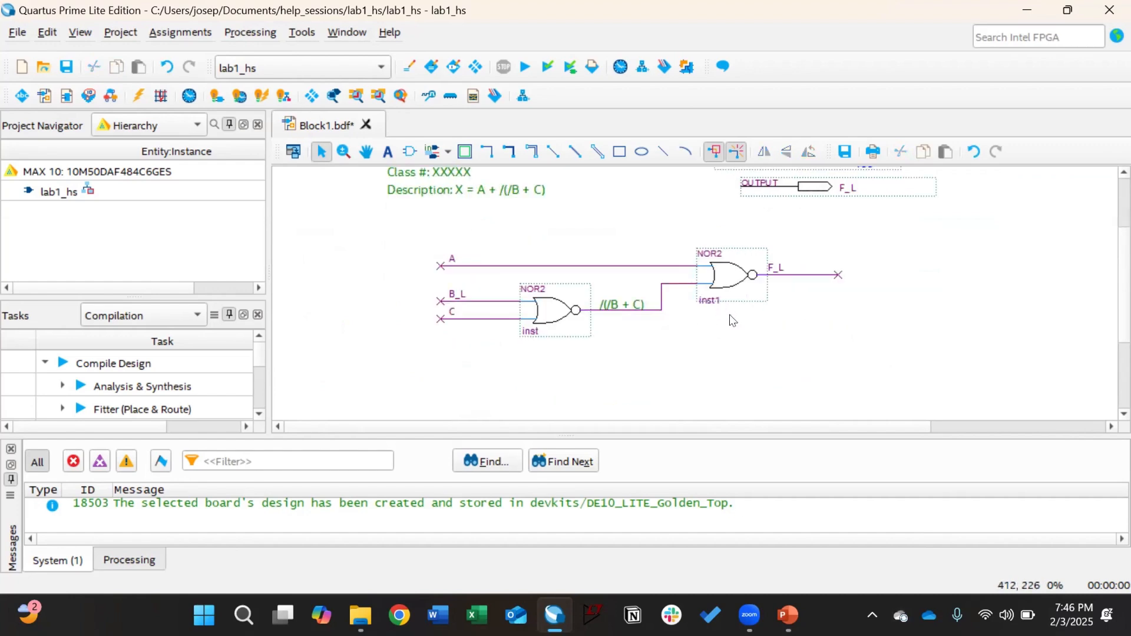
scroll(657, 305, up, 2)
click(525, 67)
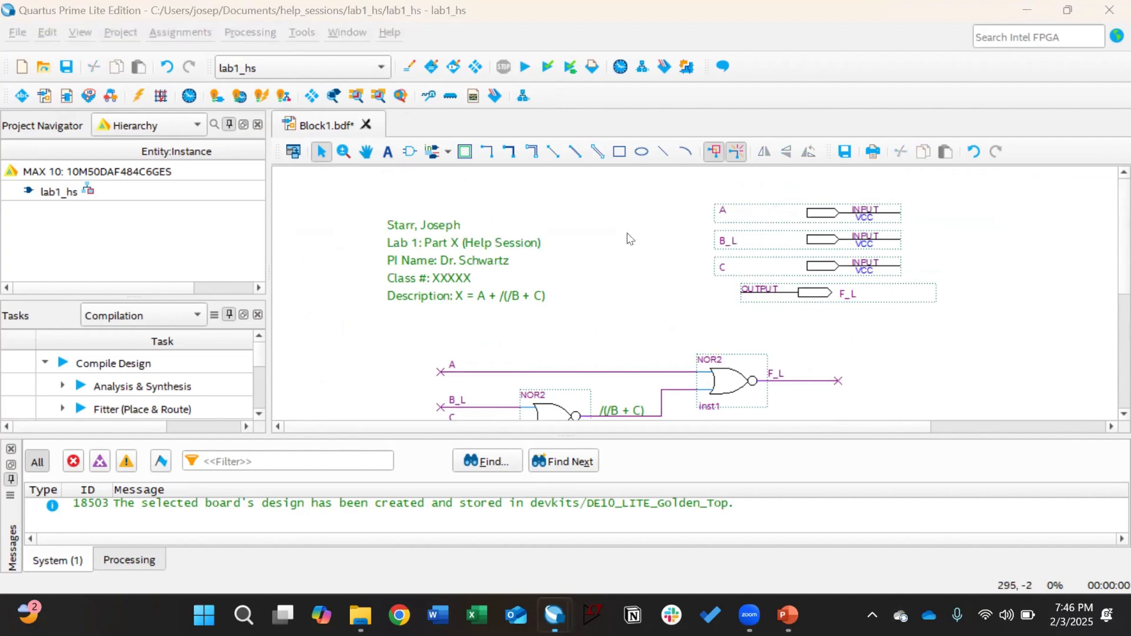
click(566, 311)
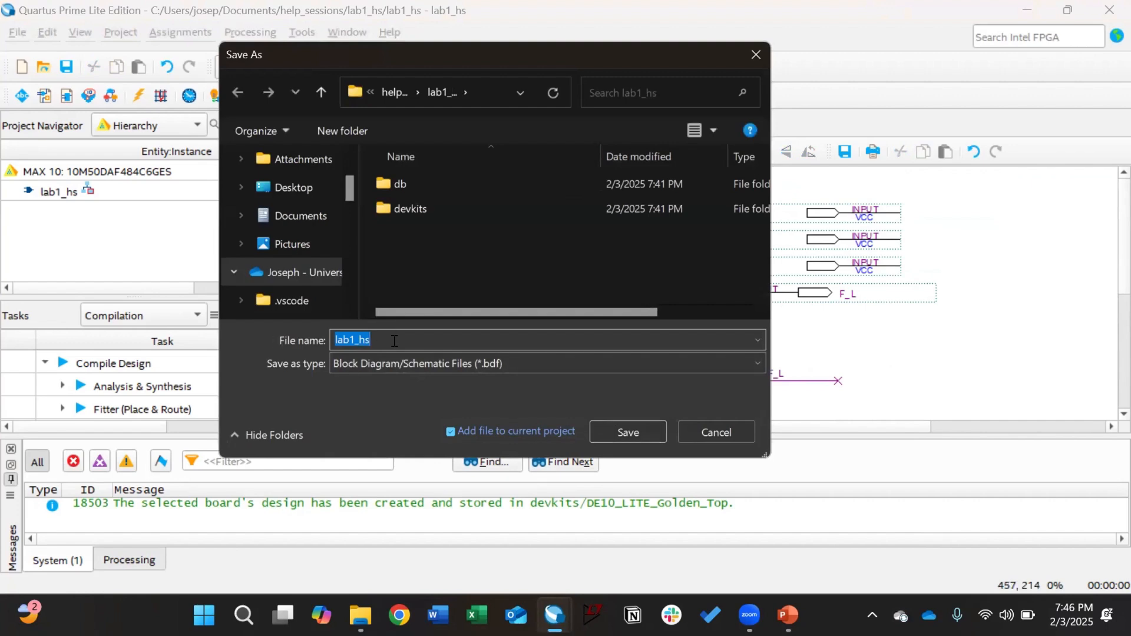
Step: Save the schematic as lab1_hs.bdf, watch it compile, and open a new Chrome window
click(616, 426)
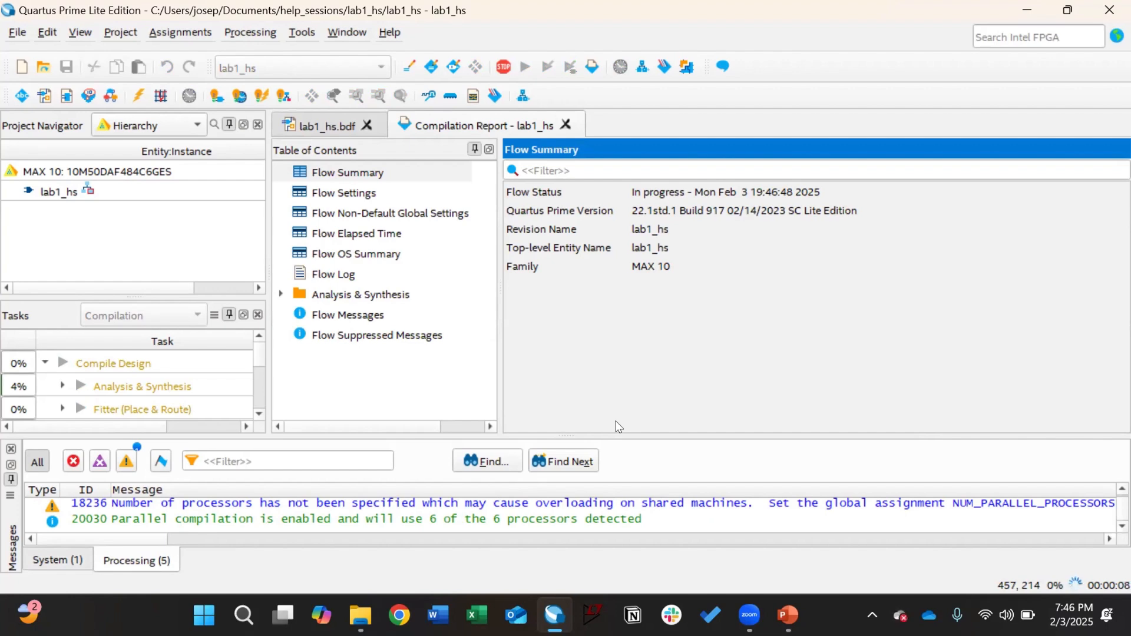
click(306, 126)
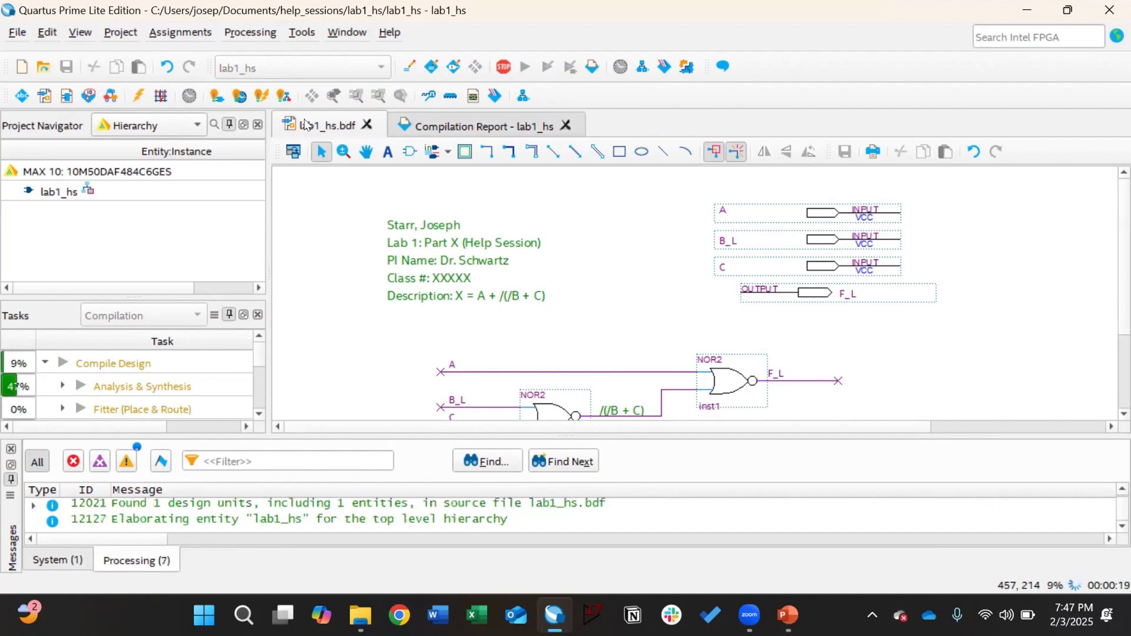
scroll(489, 213, down, 2)
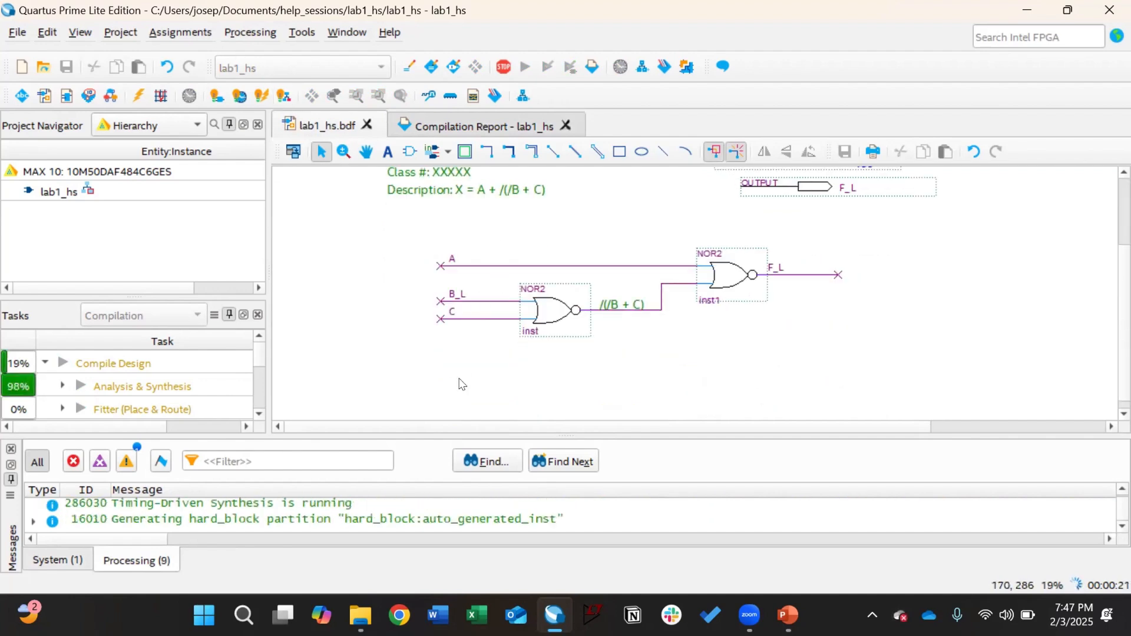
scroll(461, 383, up, 1)
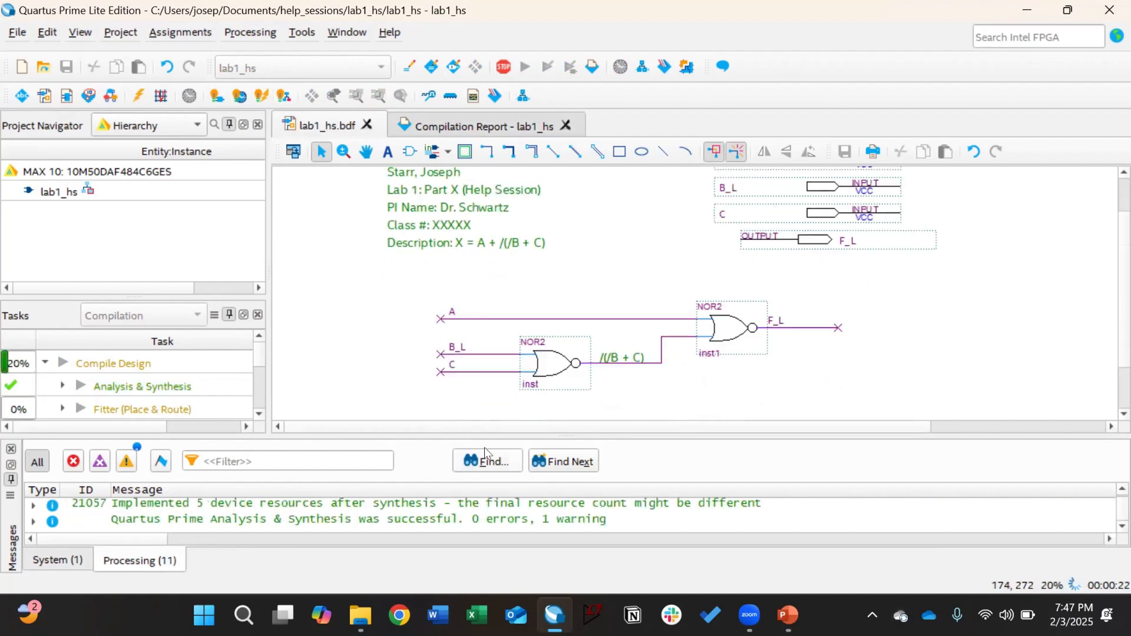
click(391, 613)
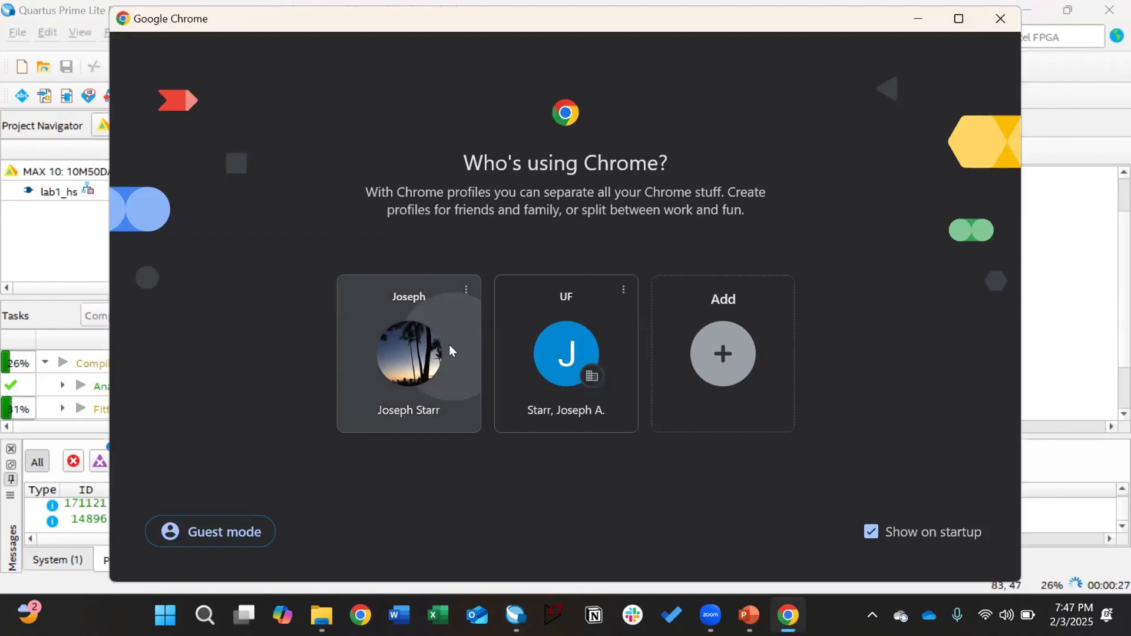
Step: Open the EEL 3701 'Pinouts of common parts' page and snap Chrome left beside Quartus
click(450, 347)
text(m)
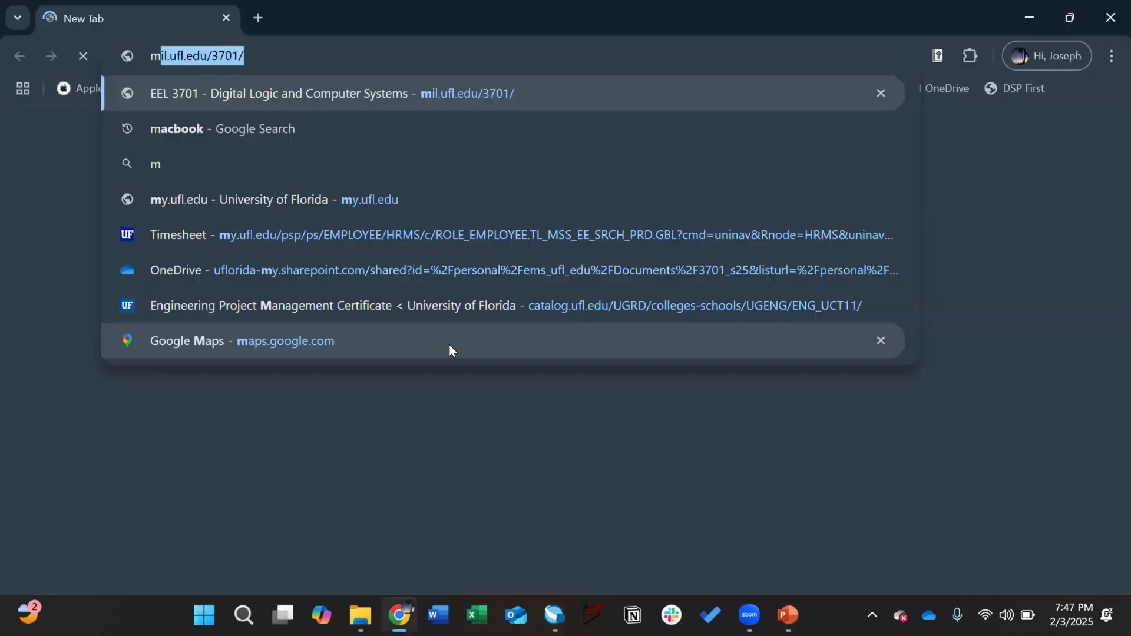
key(Return)
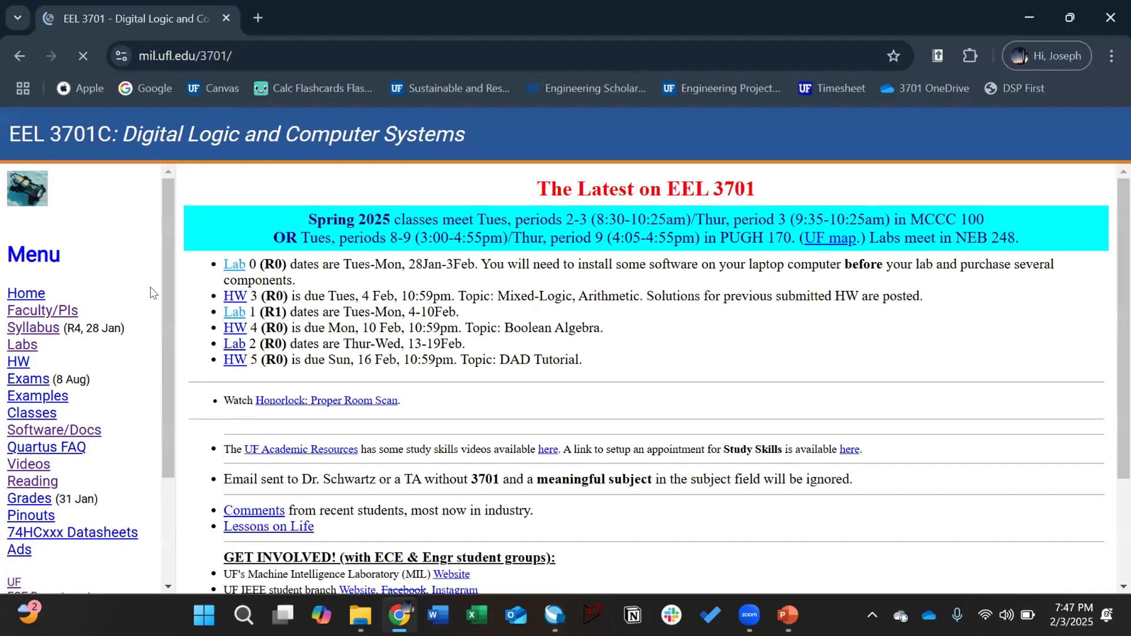
click(50, 430)
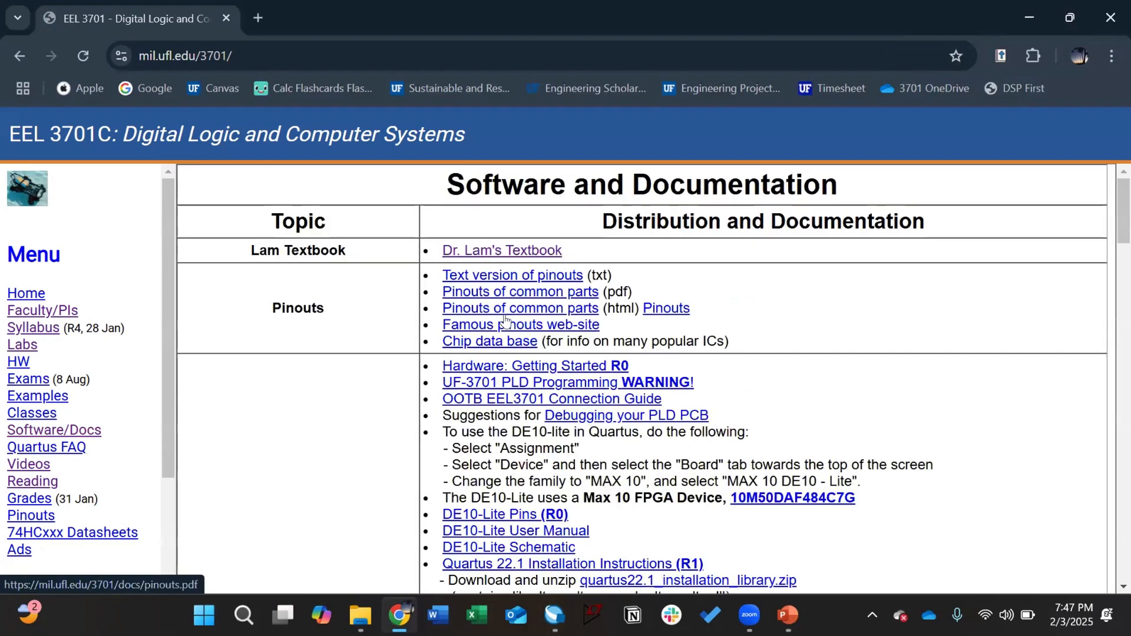
click(465, 310)
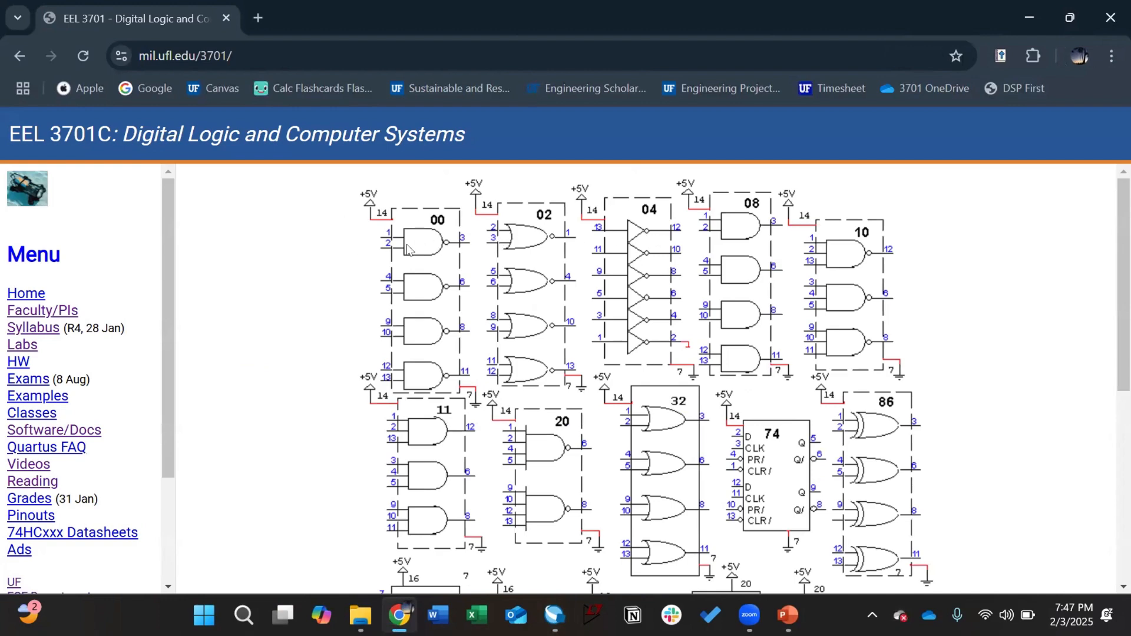
ctrl+scroll(435, 260, up, 2)
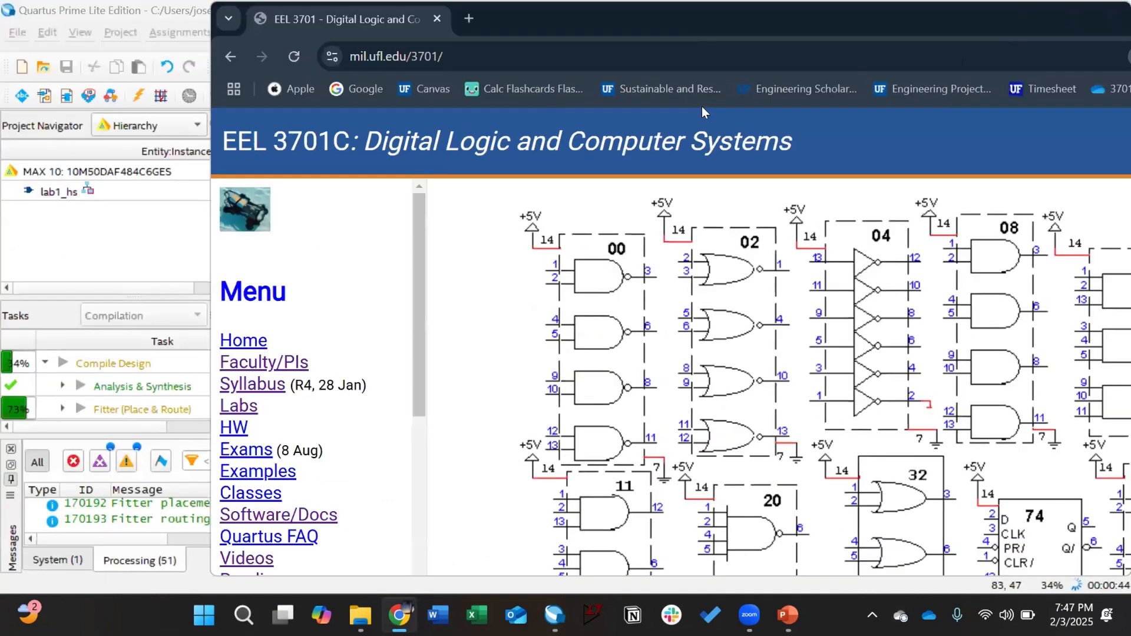
key(super+Left)
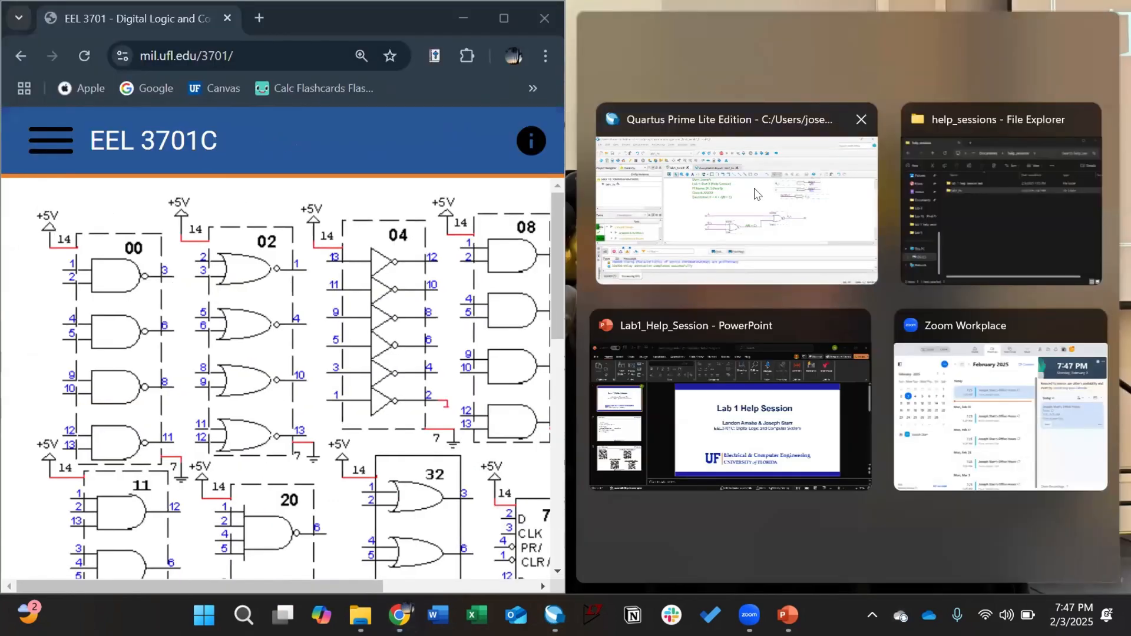
click(754, 190)
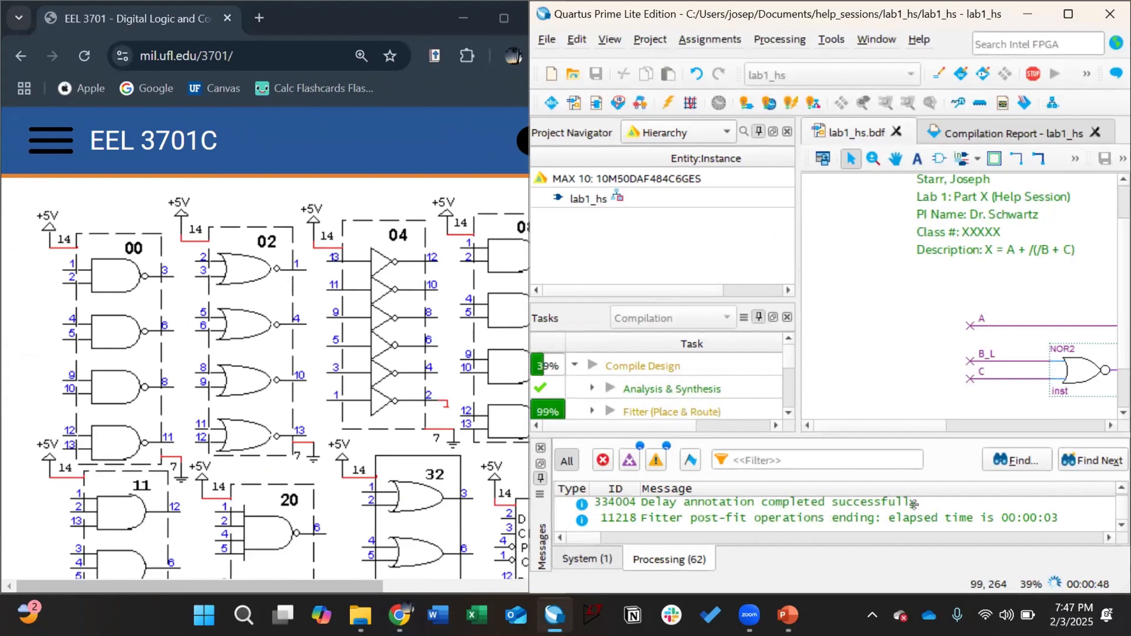
Step: Add a 7402 text label at the first NOR2 gate in the schematic
drag(854, 425, 908, 419)
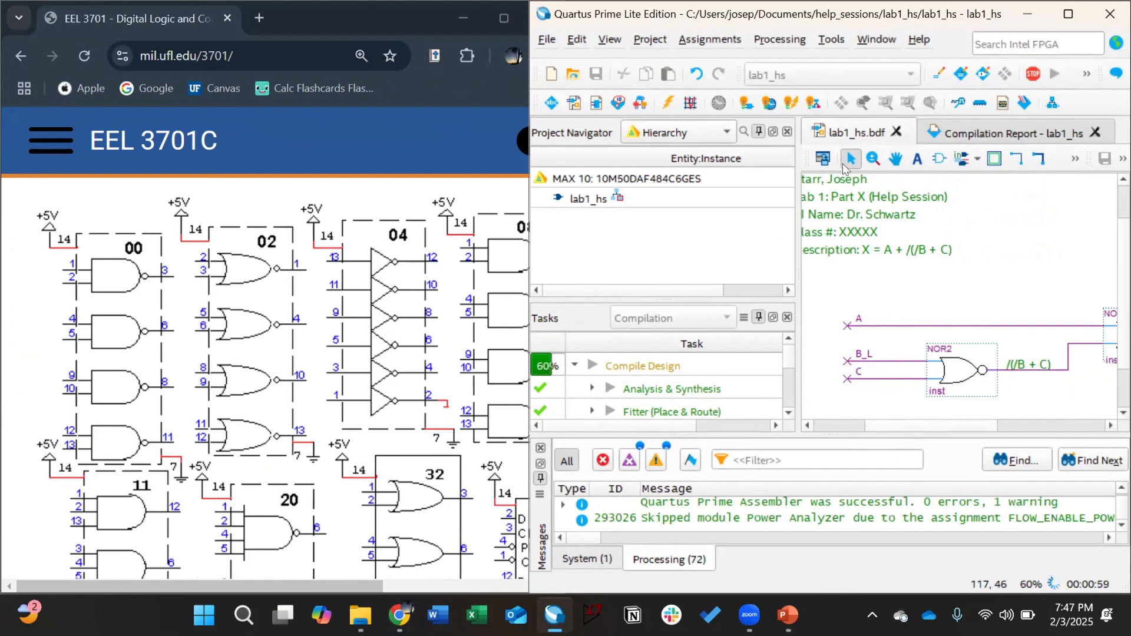
click(917, 159)
click(927, 333)
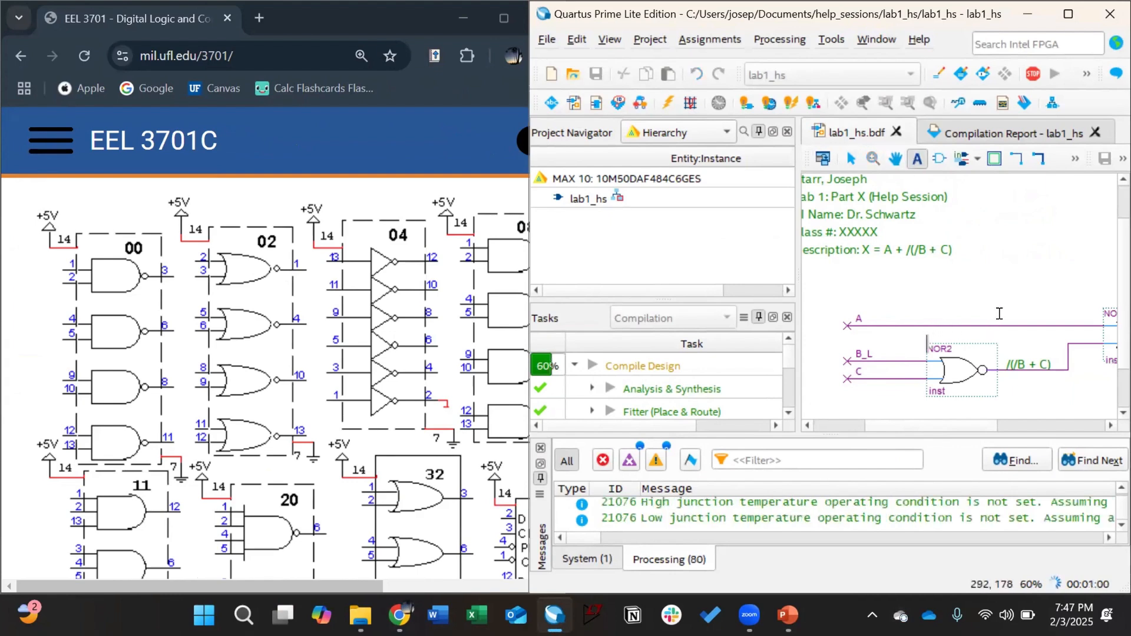
text(7402)
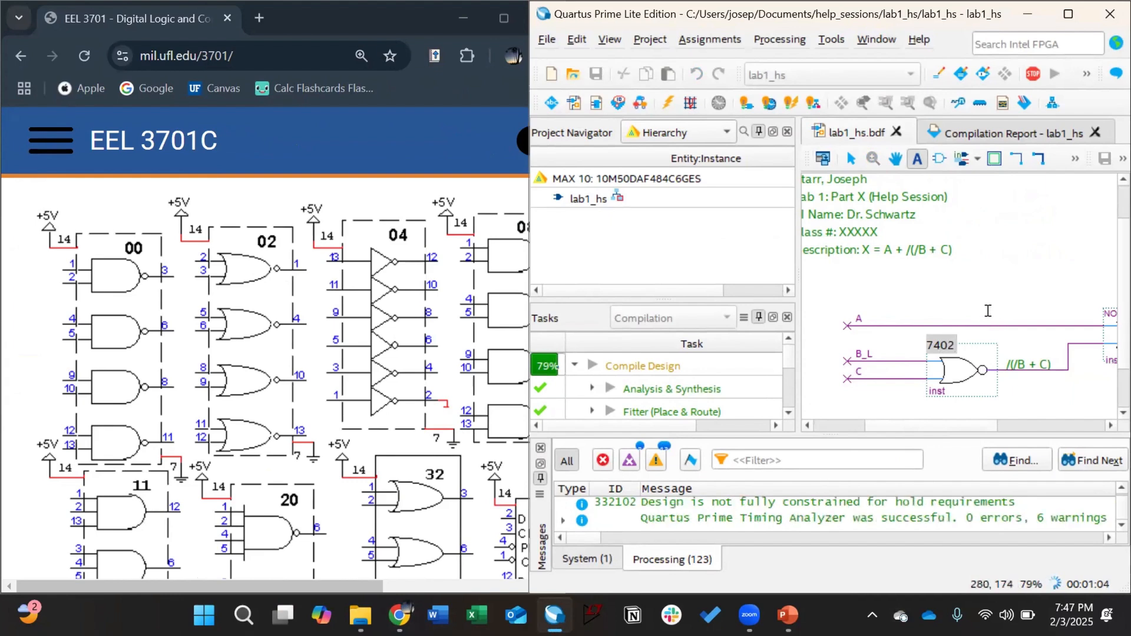
click(936, 317)
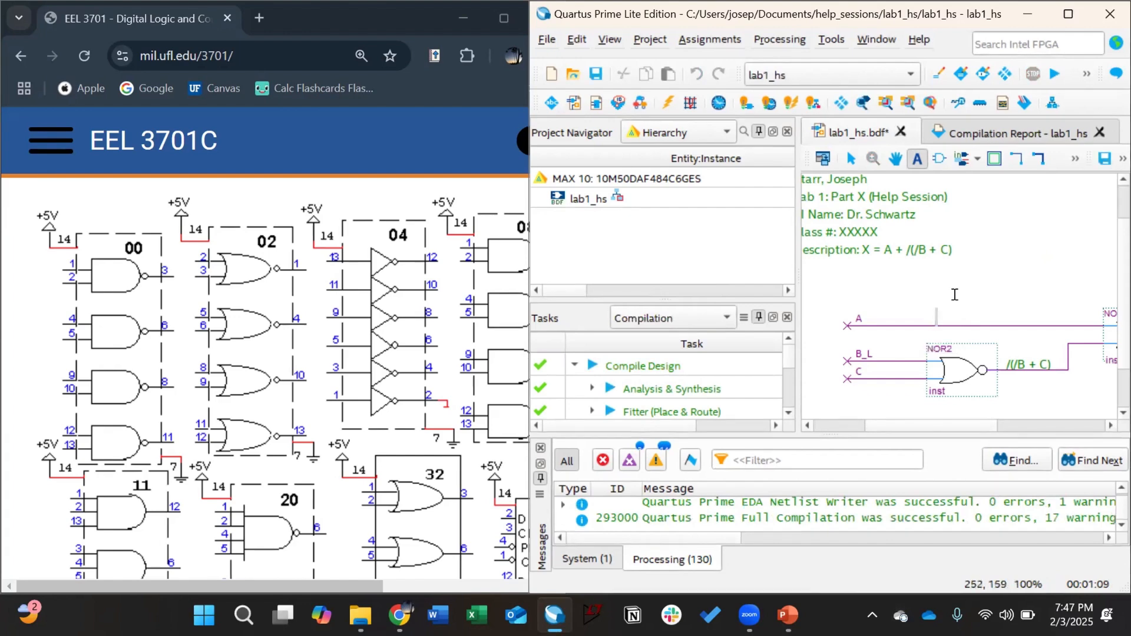
text(7402)
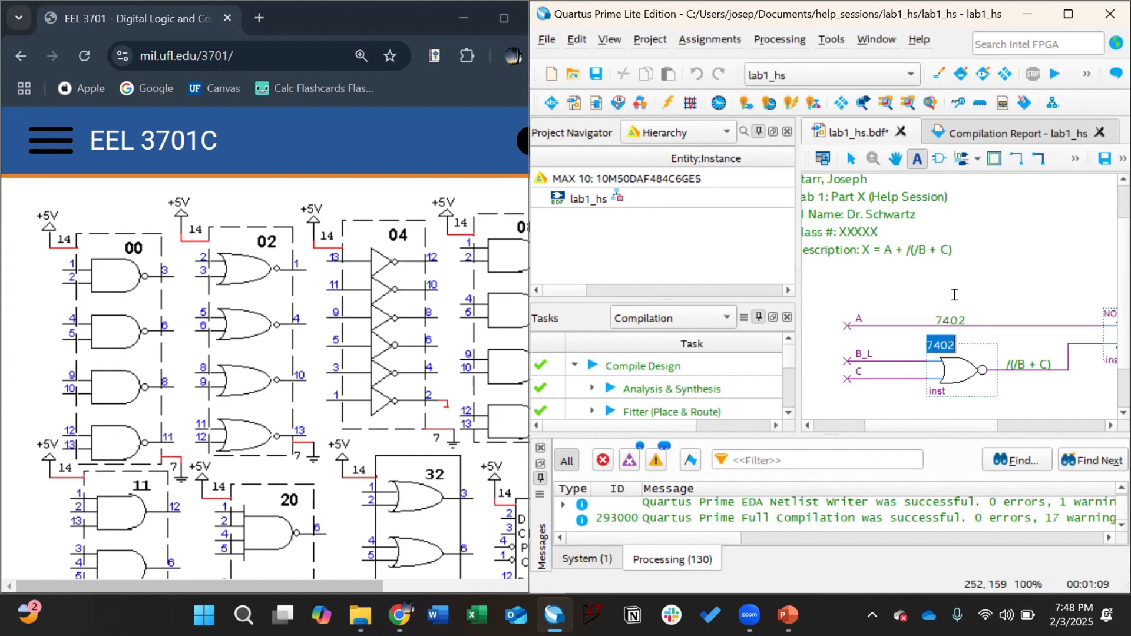
Step: Commit the 7402 label and move it just above the first NOR2 gate
key(Return)
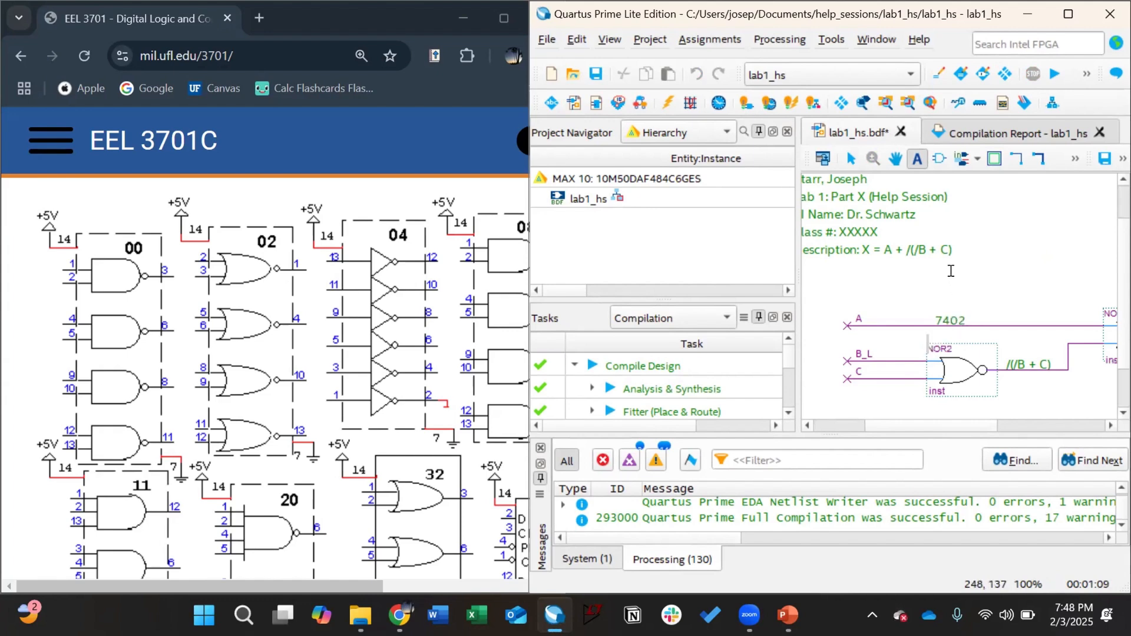
key(Escape)
click(962, 337)
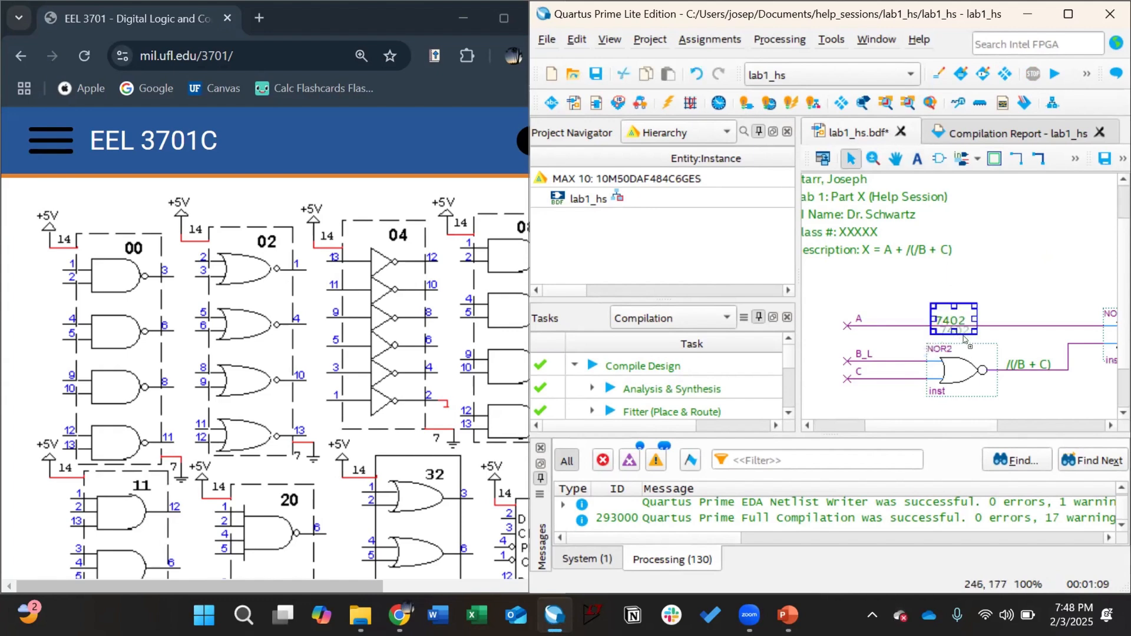
drag(964, 337, 972, 344)
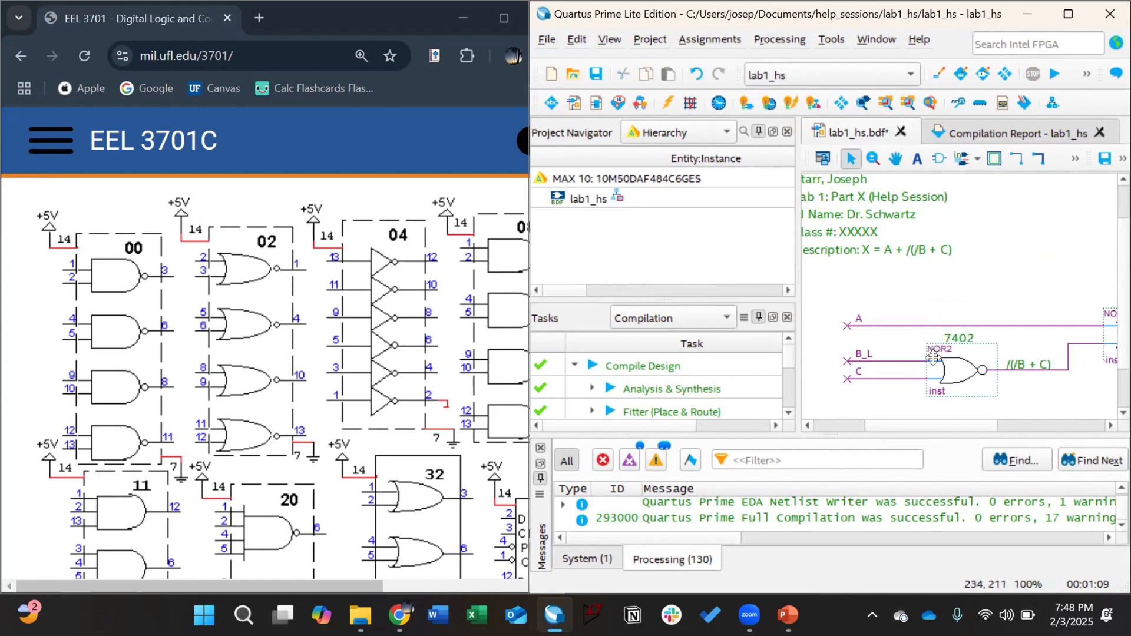
Step: Annotate the first NOR2 gate with pin numbers 2 and 3 on its inputs and 1 on its output
click(917, 158)
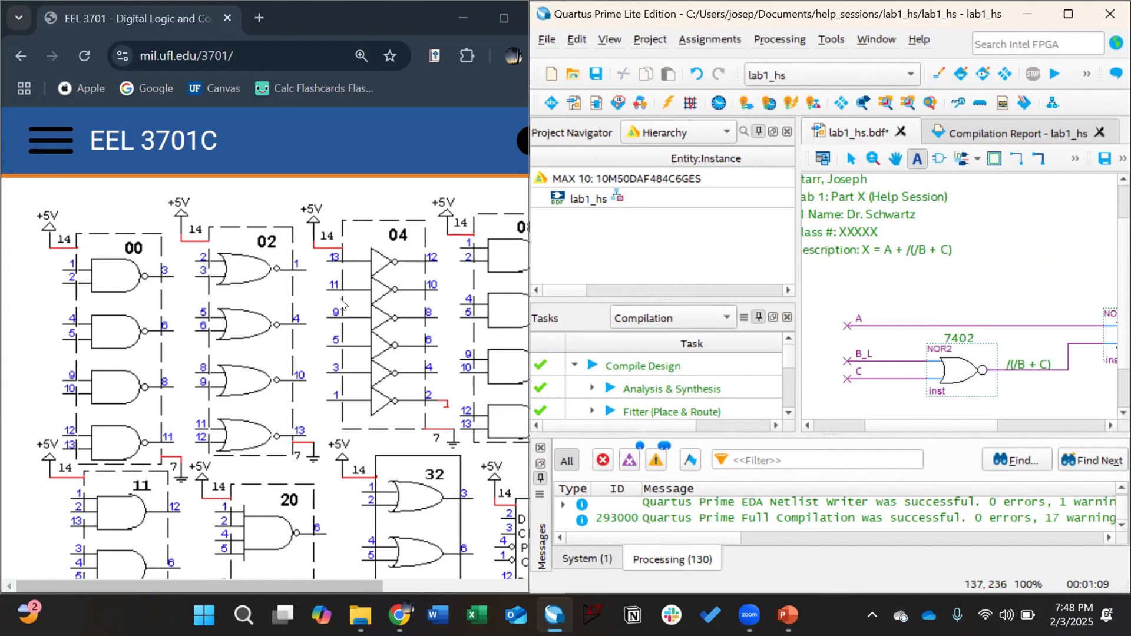
click(910, 352)
text(2)
scroll(908, 380, down, 1)
click(910, 386)
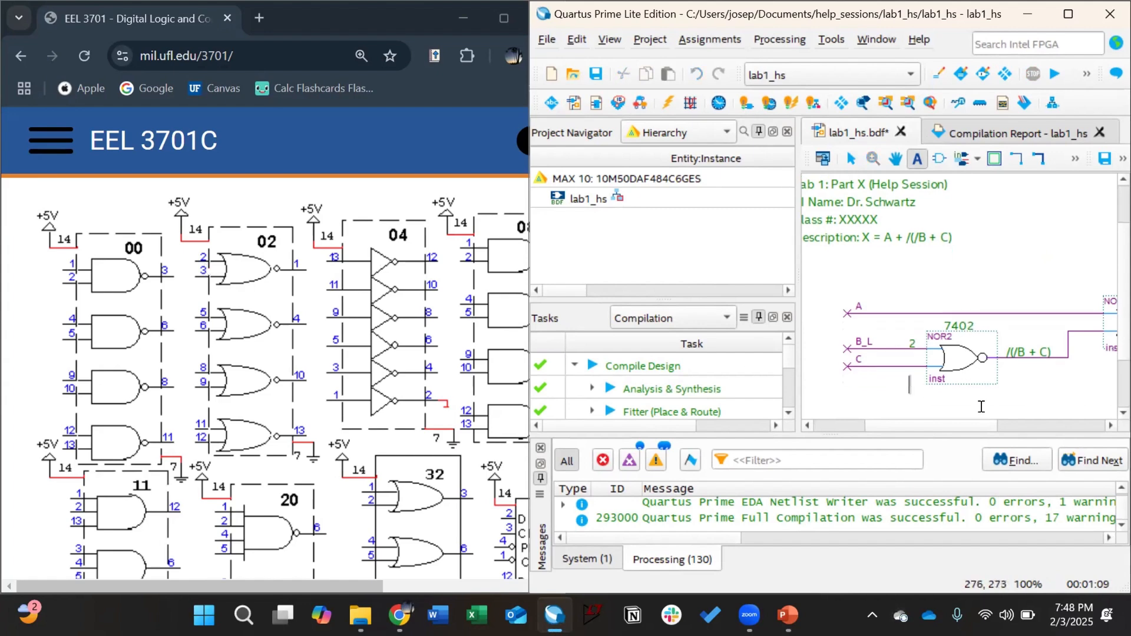
text(3)
double_click(1005, 346)
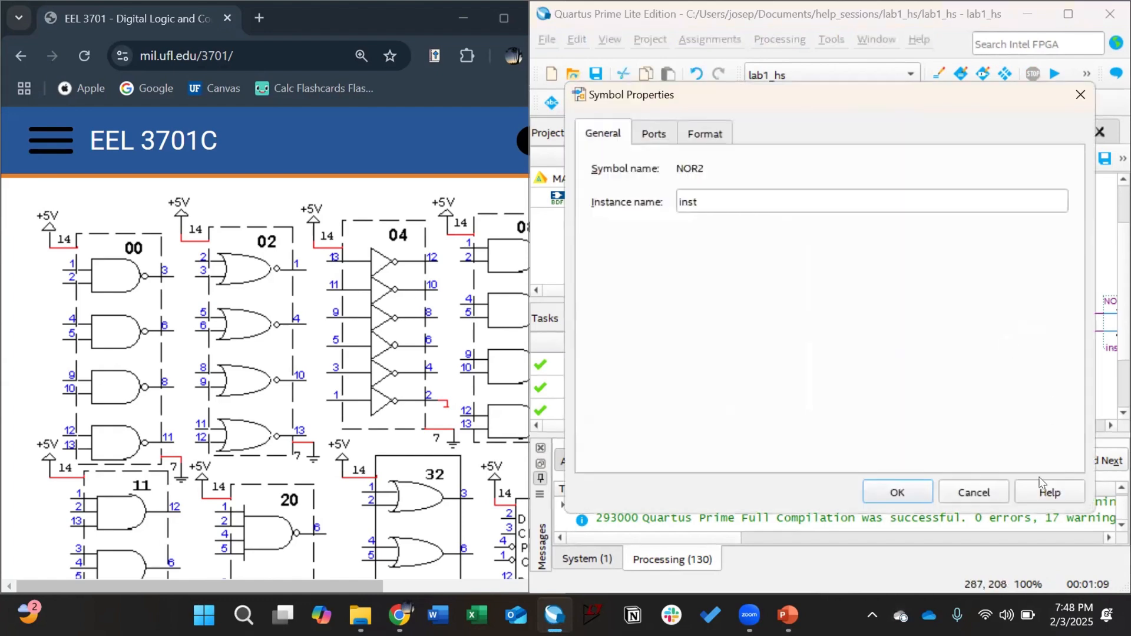
click(956, 472)
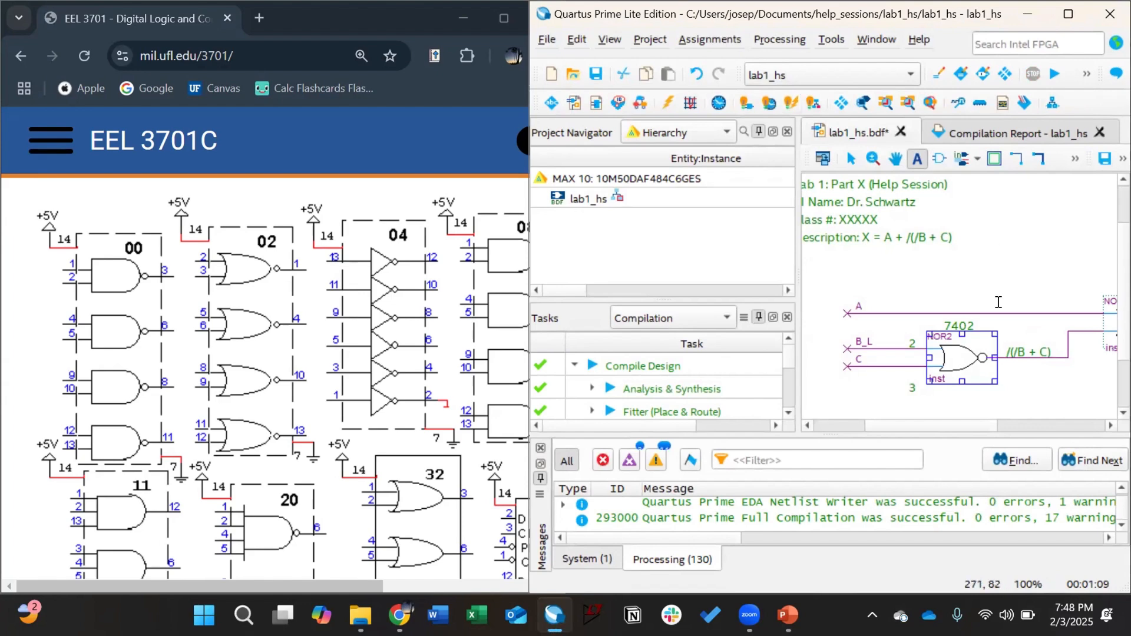
click(998, 331)
text(1)
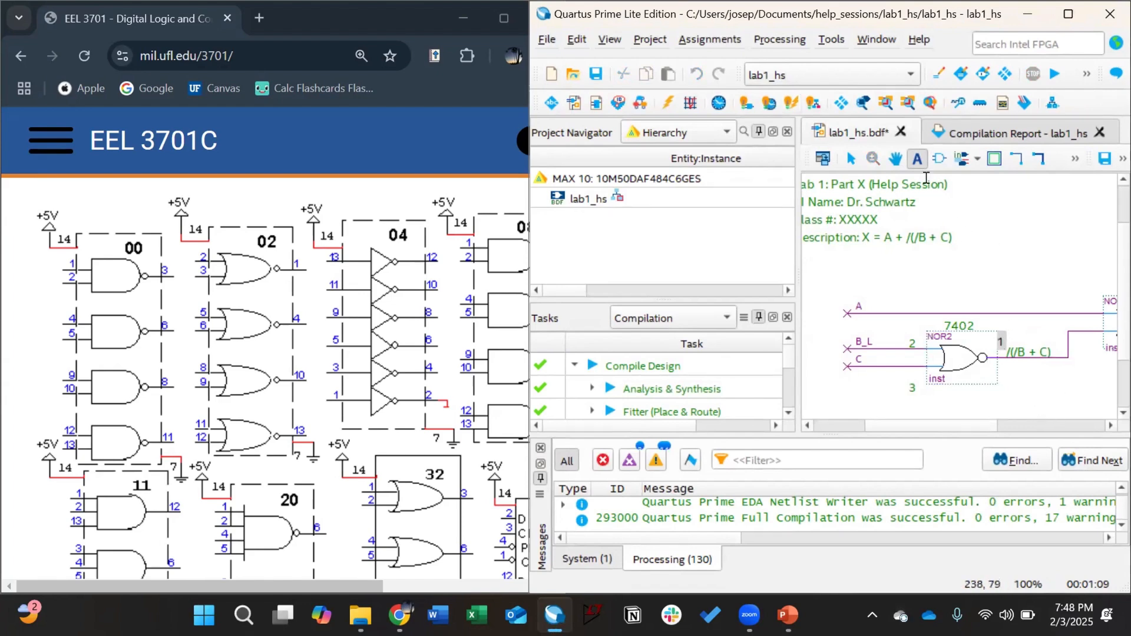
click(920, 164)
scroll(942, 418, down, 1)
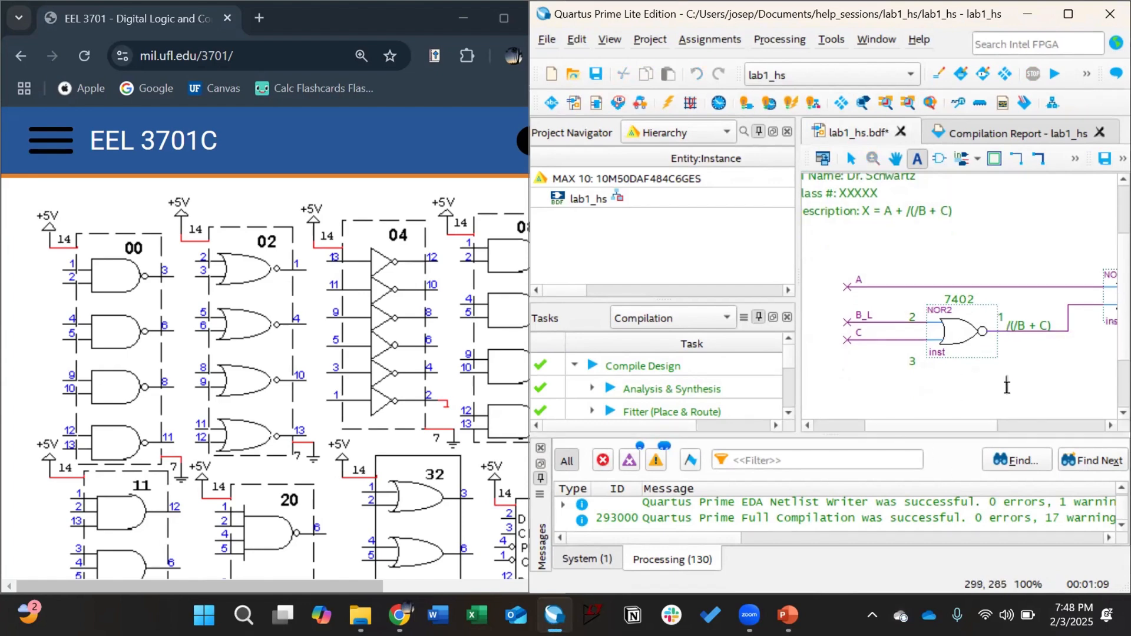
drag(938, 430, 1029, 413)
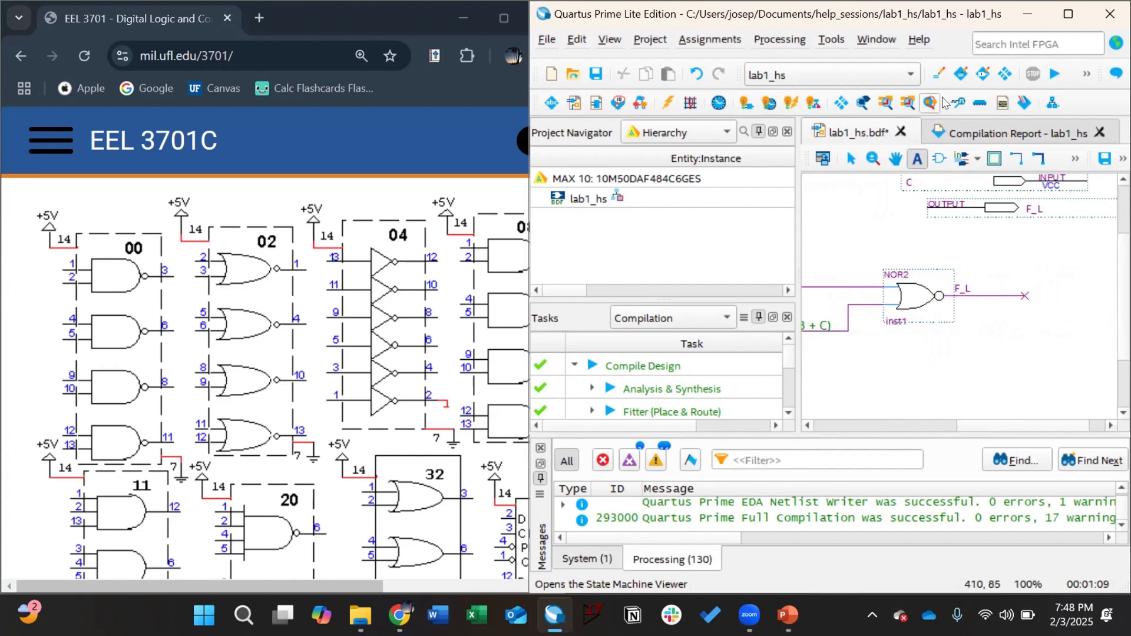
Step: Label the second NOR2 gate 7402, correcting a mistyped 7403
click(882, 246)
text(7403)
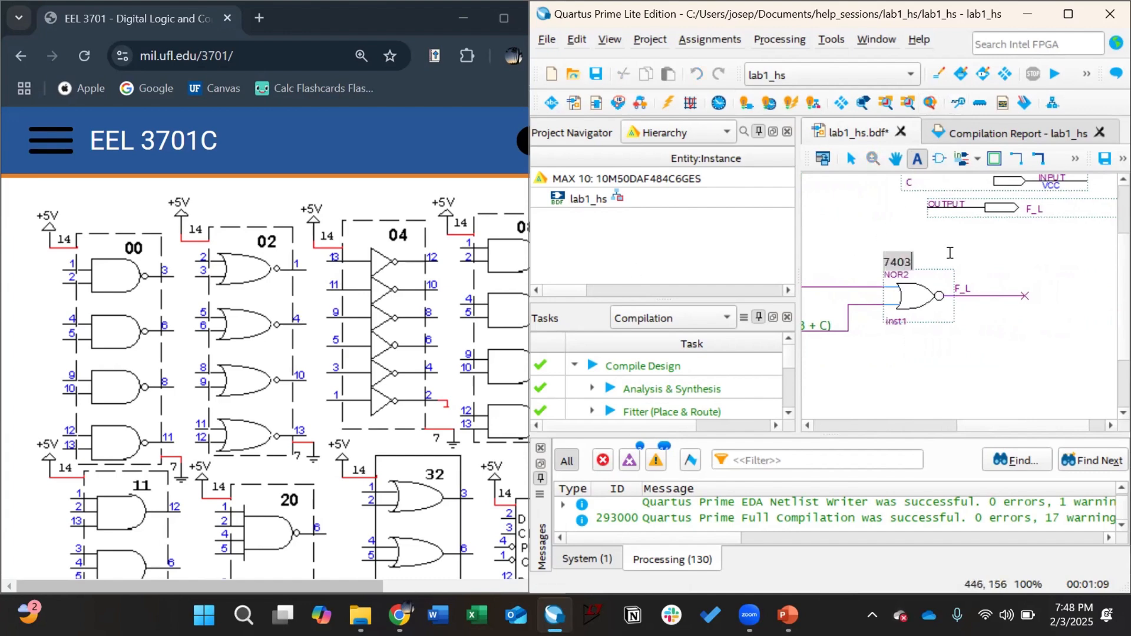
key(BackSpace)
text(2)
key(Return)
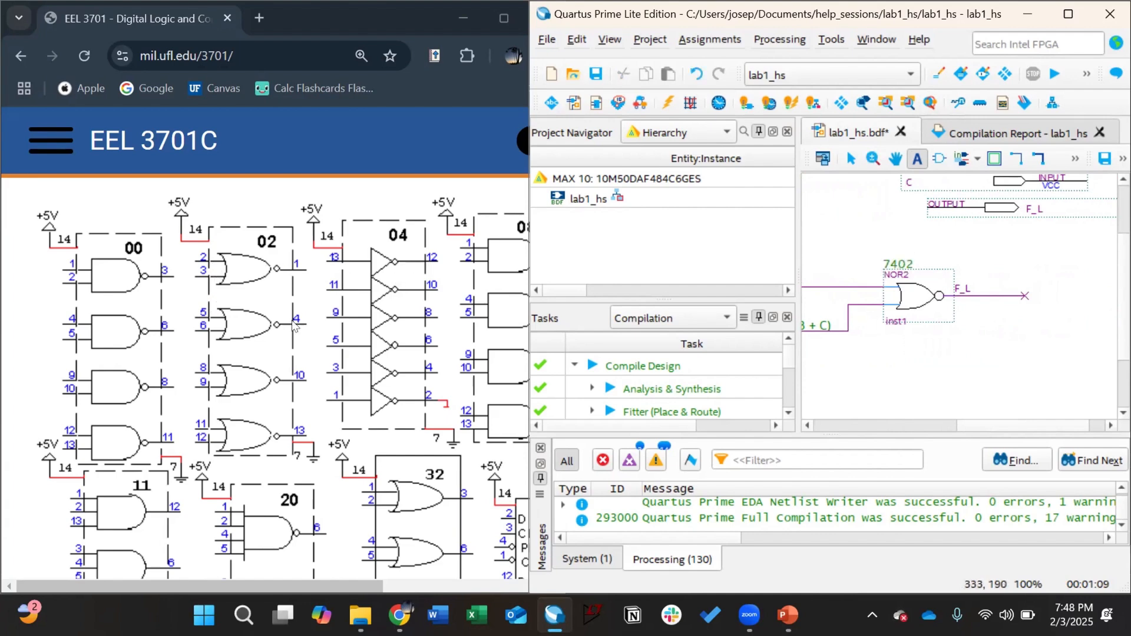
Step: Add pin numbers 5 and 6 on the second gate's inputs and 4 on its output
click(864, 276)
text(5)
click(865, 322)
text(6)
click(965, 278)
text(4)
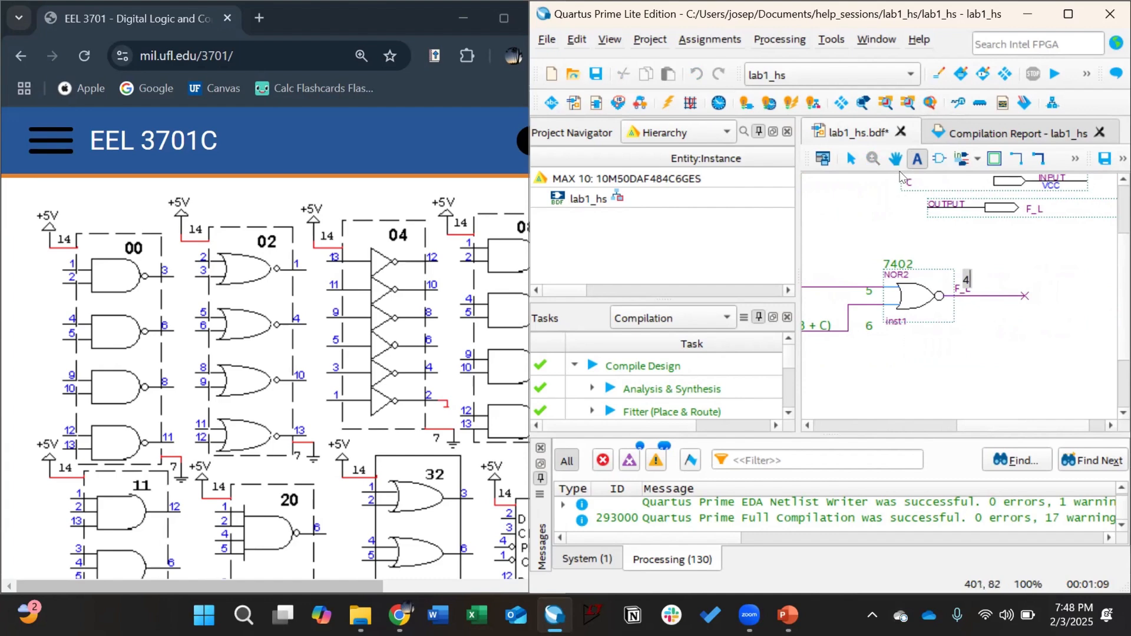
Step: Return to the Selection tool and maximize the Quartus window
click(850, 159)
click(983, 281)
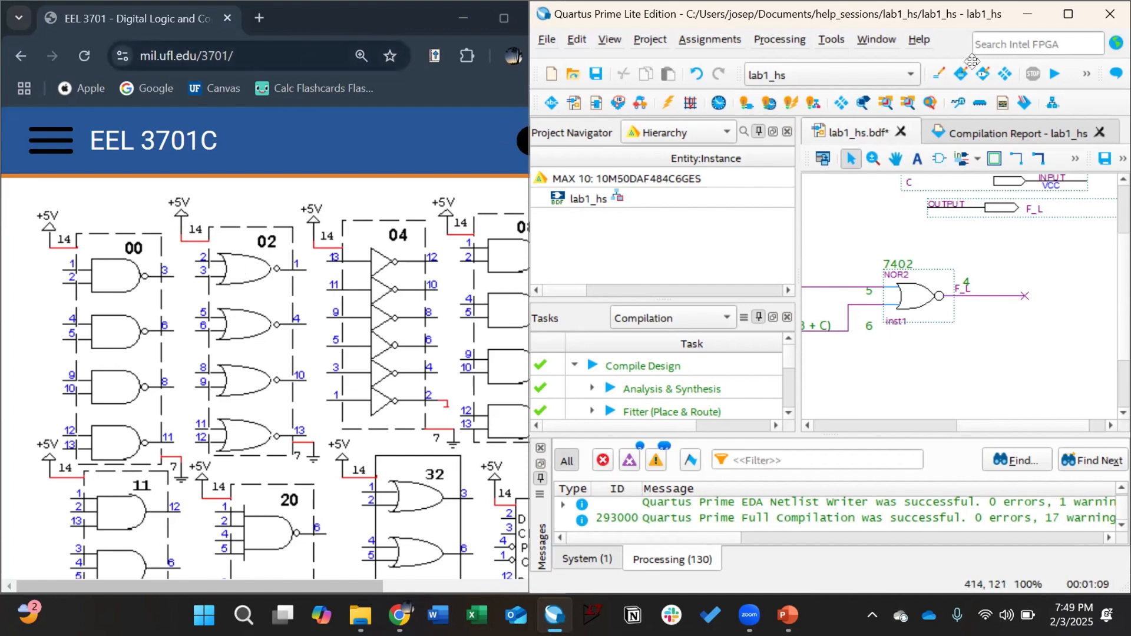
double_click(805, 18)
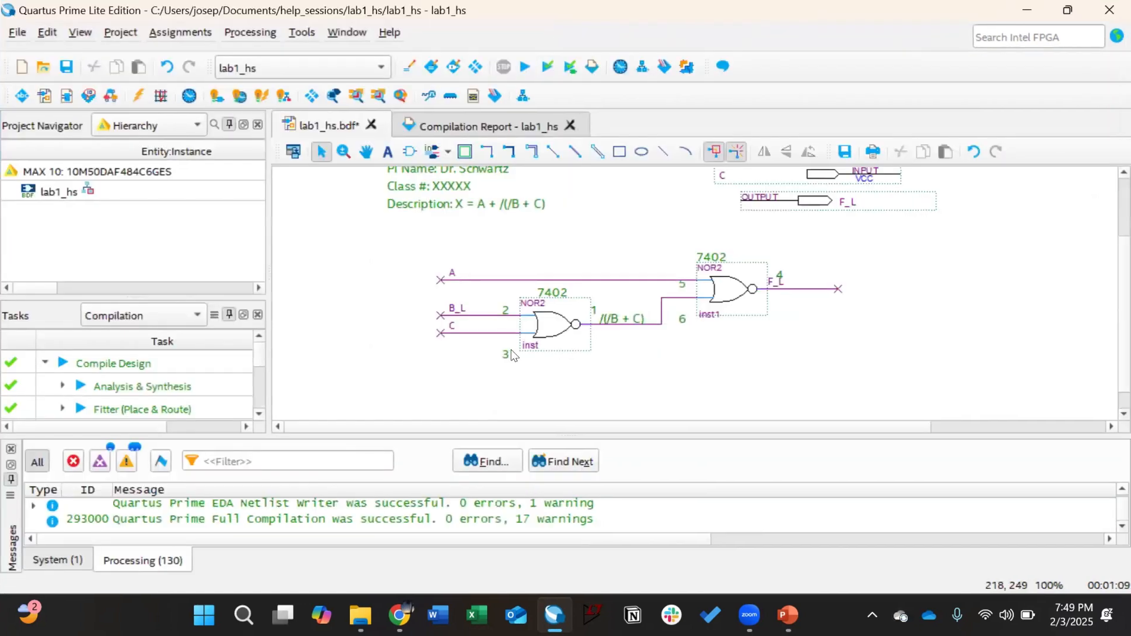
click(447, 616)
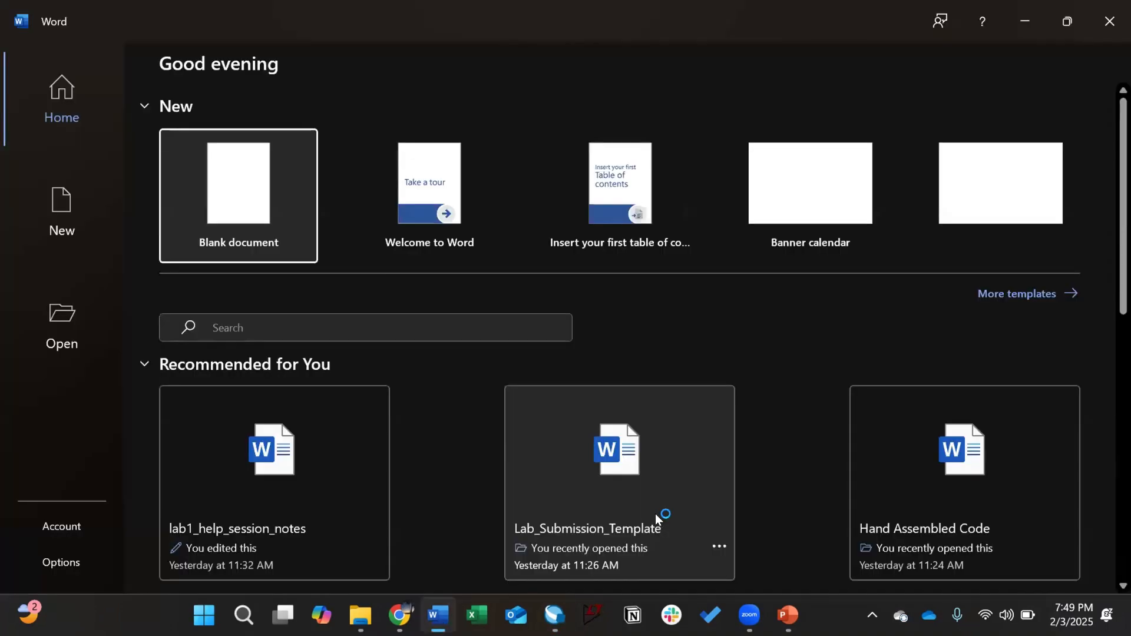
Step: Create a new blank Word document, Document1
click(231, 187)
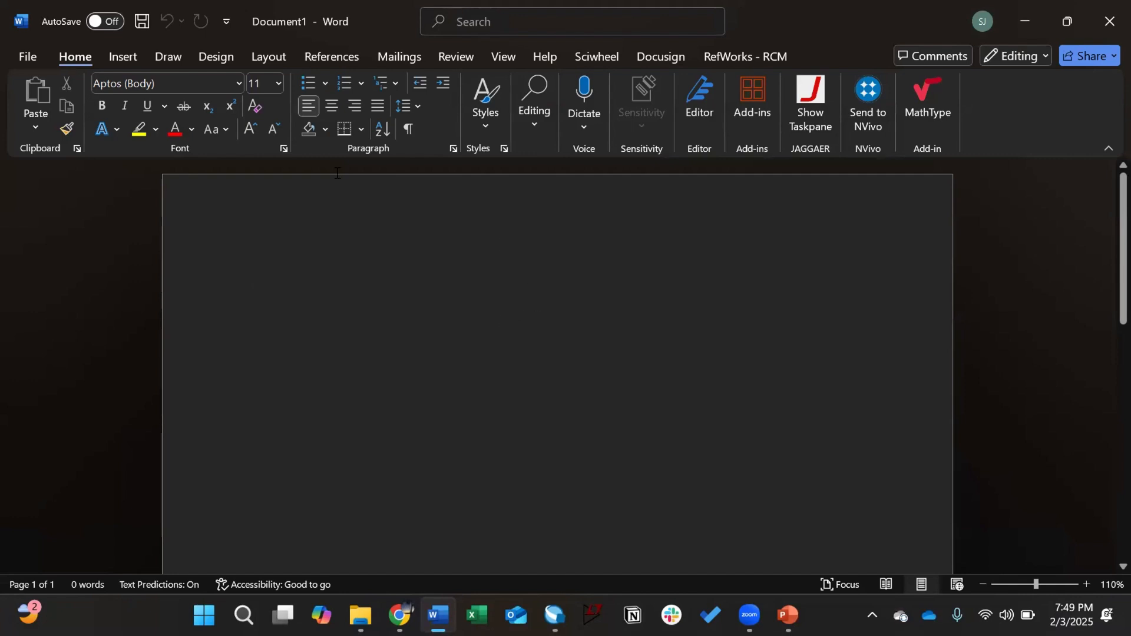
click(116, 57)
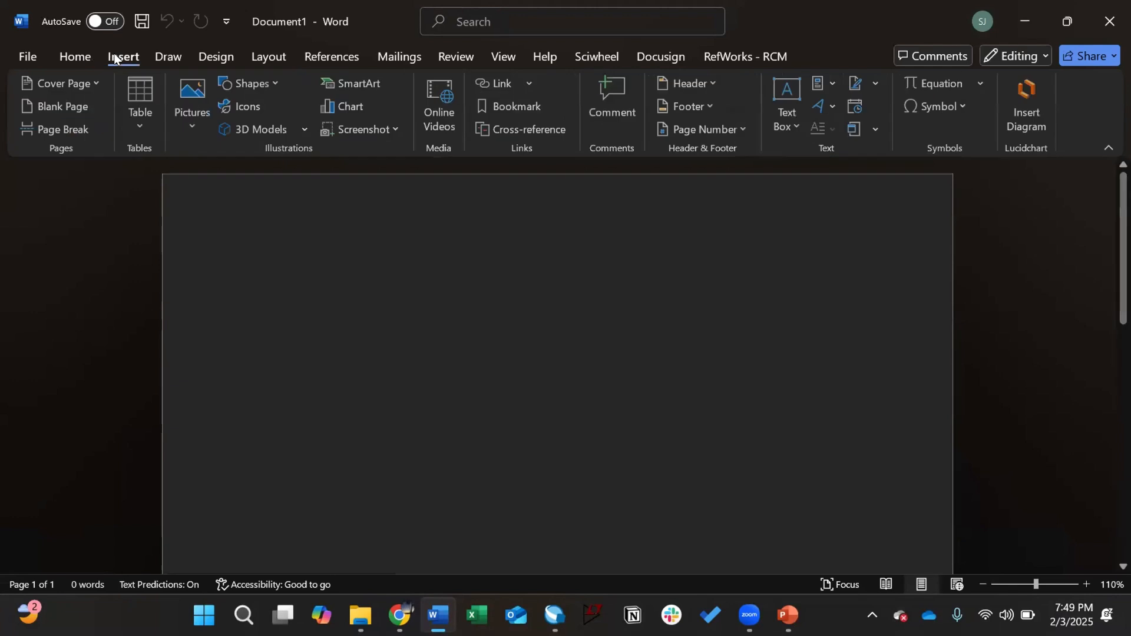
Step: Insert a 5-column, 6-row table and add three rows below for 9 rows total
click(141, 109)
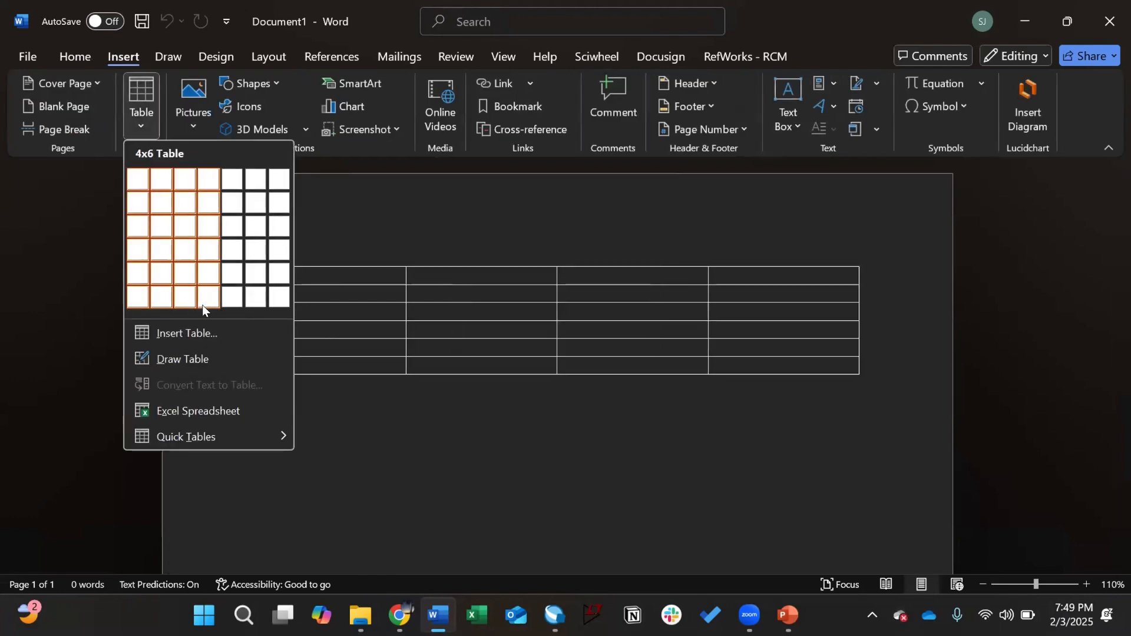
click(224, 301)
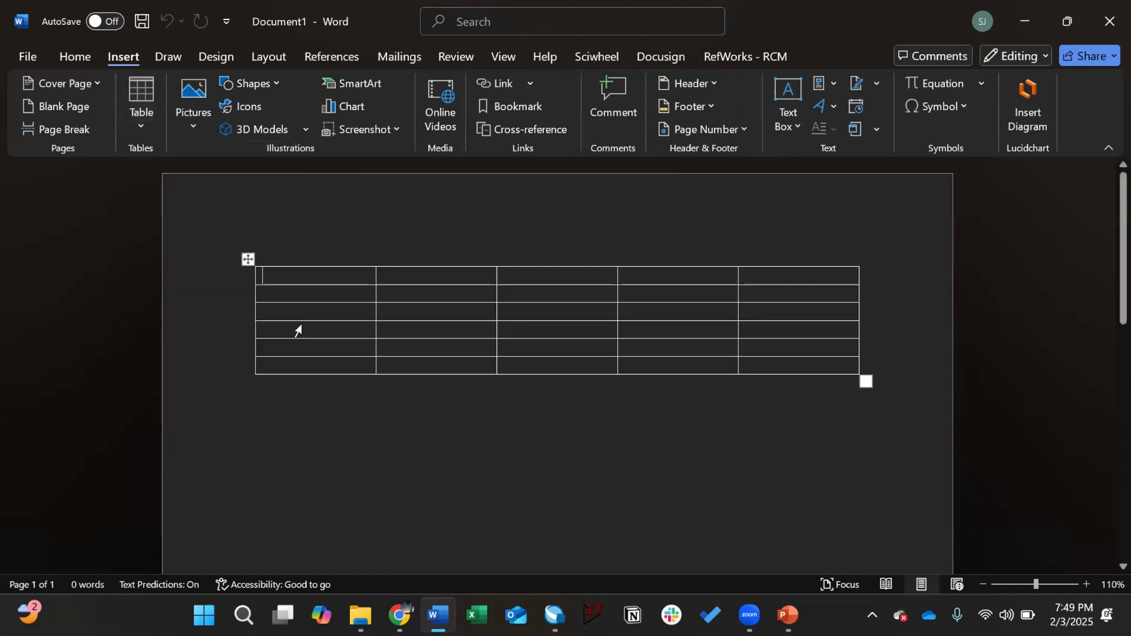
right_click(298, 360)
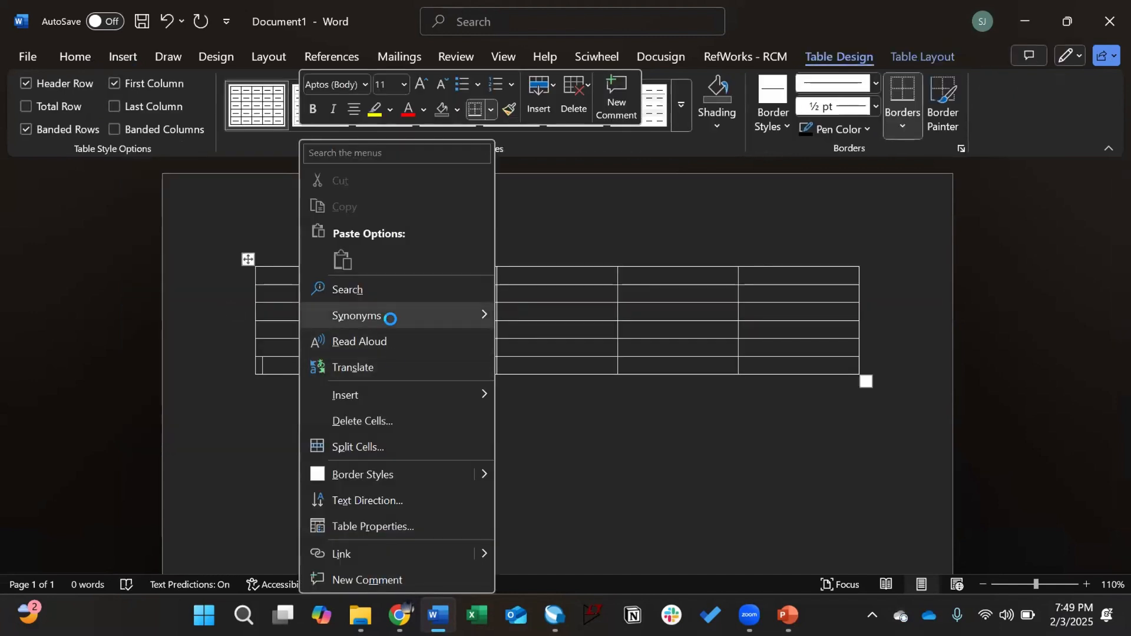
mouse_move(426, 394)
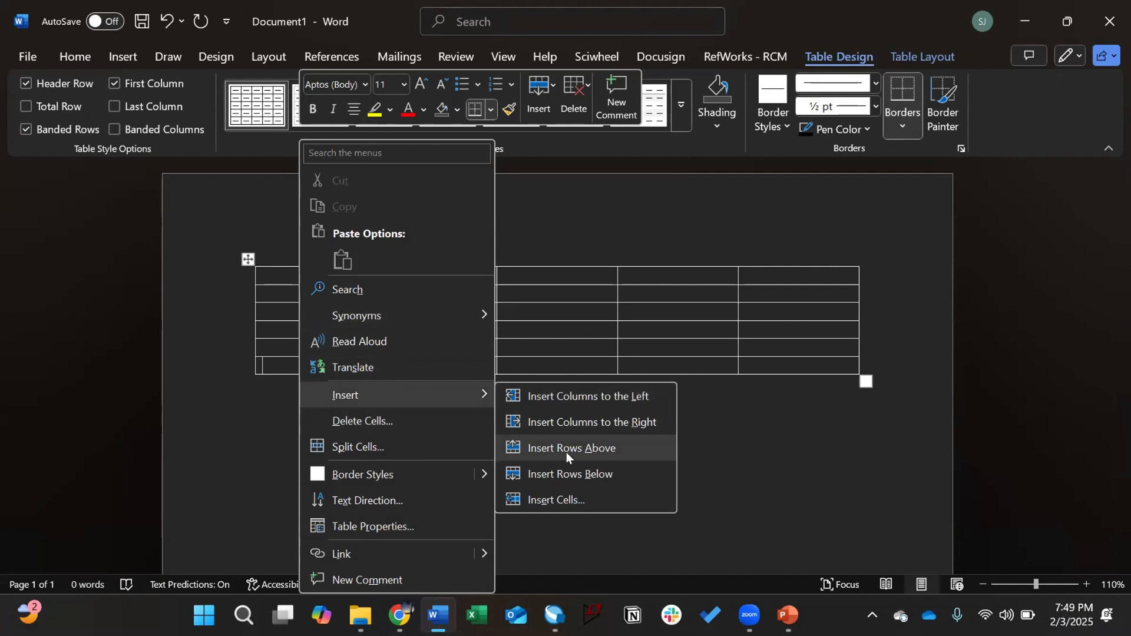
click(567, 472)
right_click(324, 384)
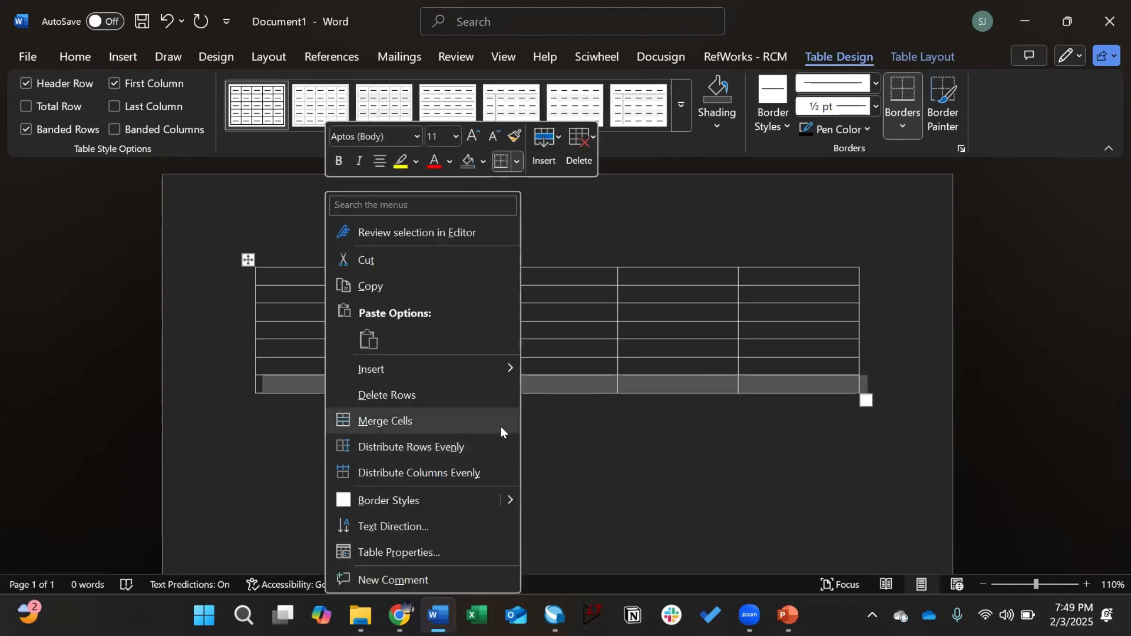
mouse_move(460, 368)
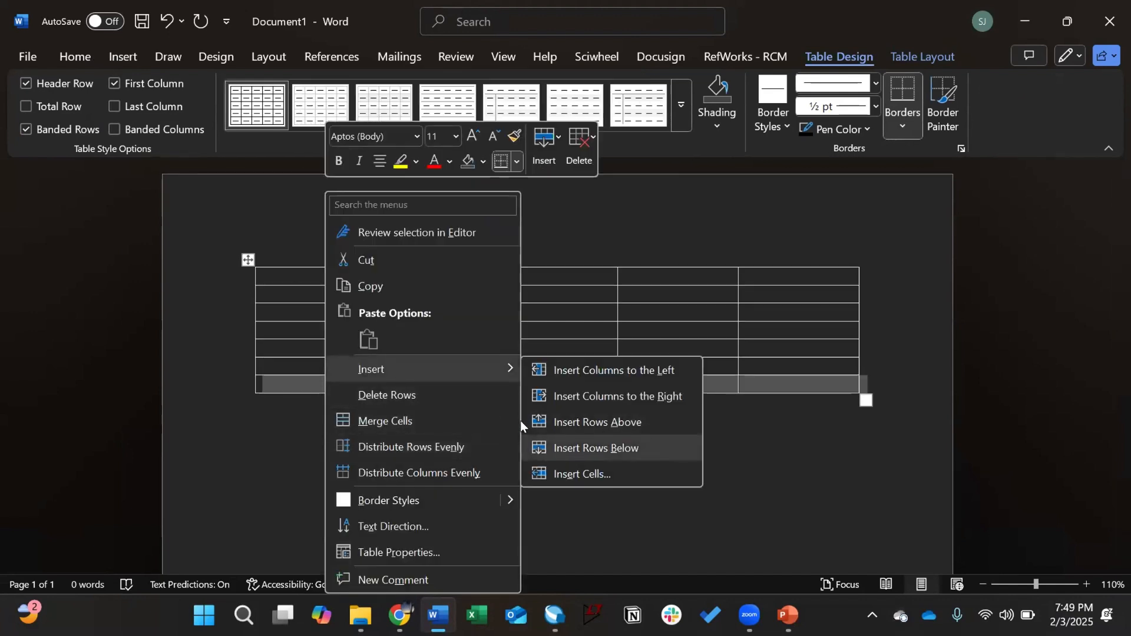
click(595, 447)
right_click(341, 397)
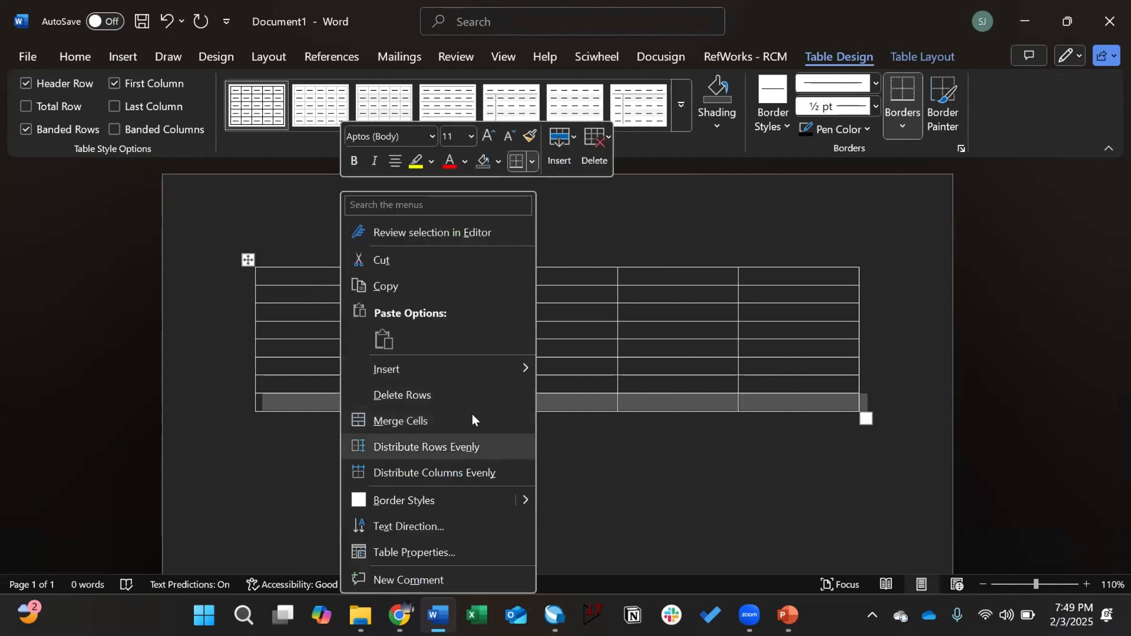
mouse_move(444, 362)
click(595, 448)
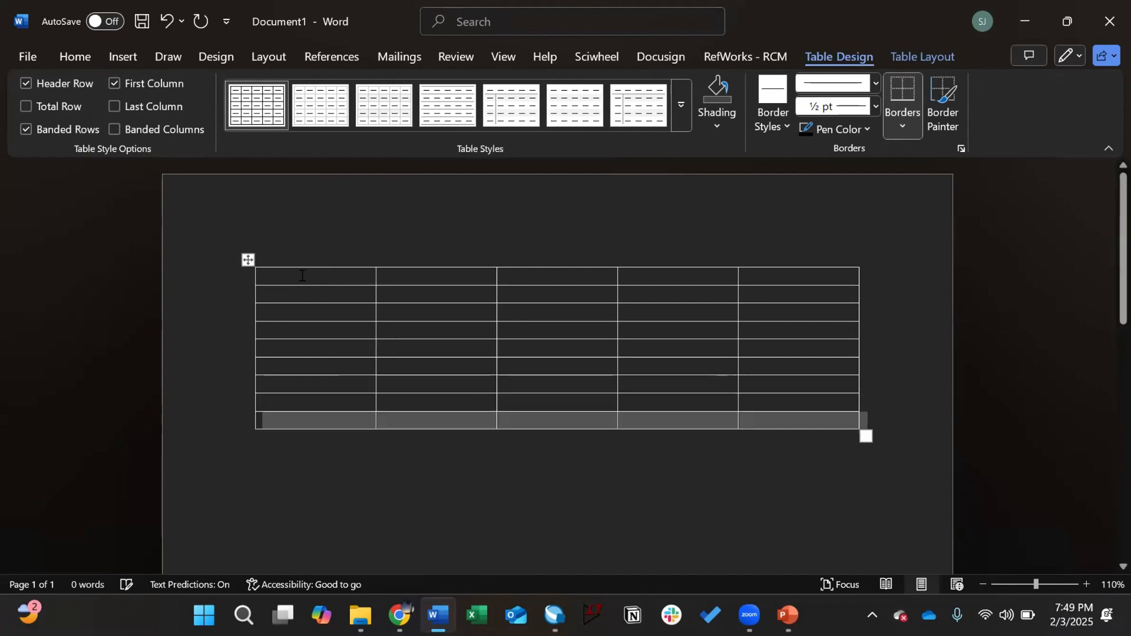
click(302, 275)
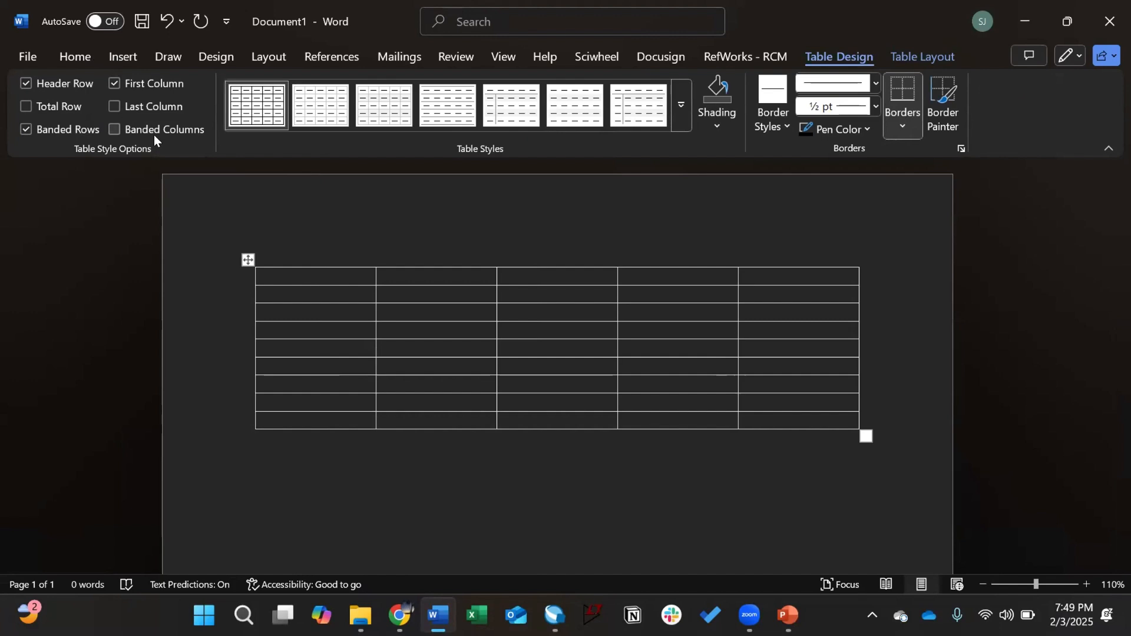
Step: Type the header labels A, B, C and F in the table's first row
text(A)
key(Tab)
text(B)
key(Tab)
text(C)
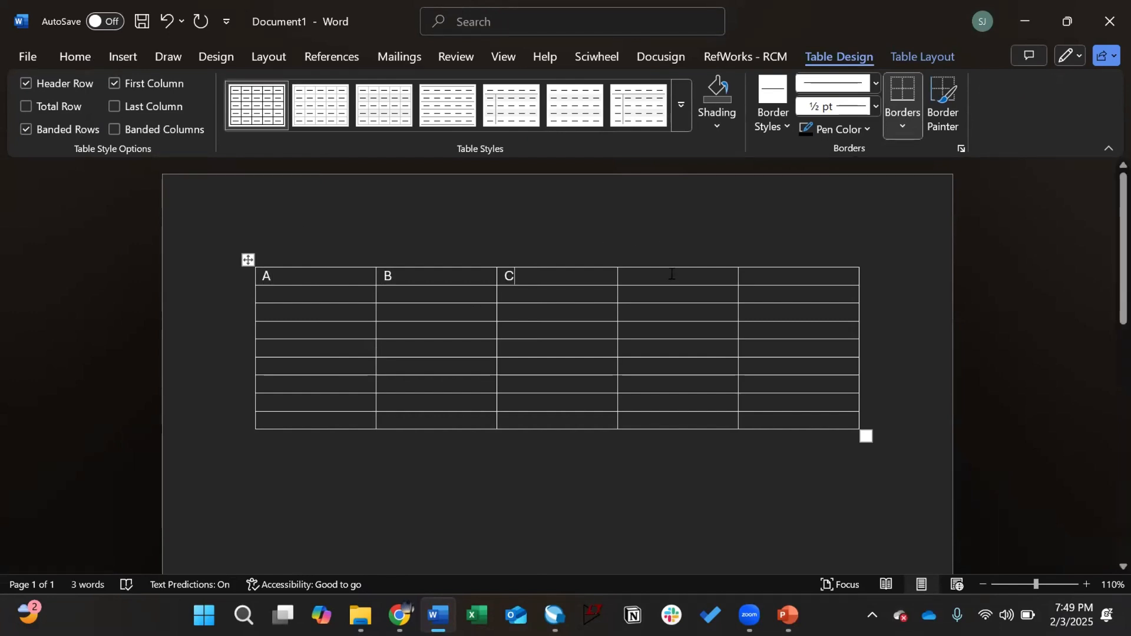
text(F)
Step: Insert a new column before the F column
click(697, 275)
right_click(697, 275)
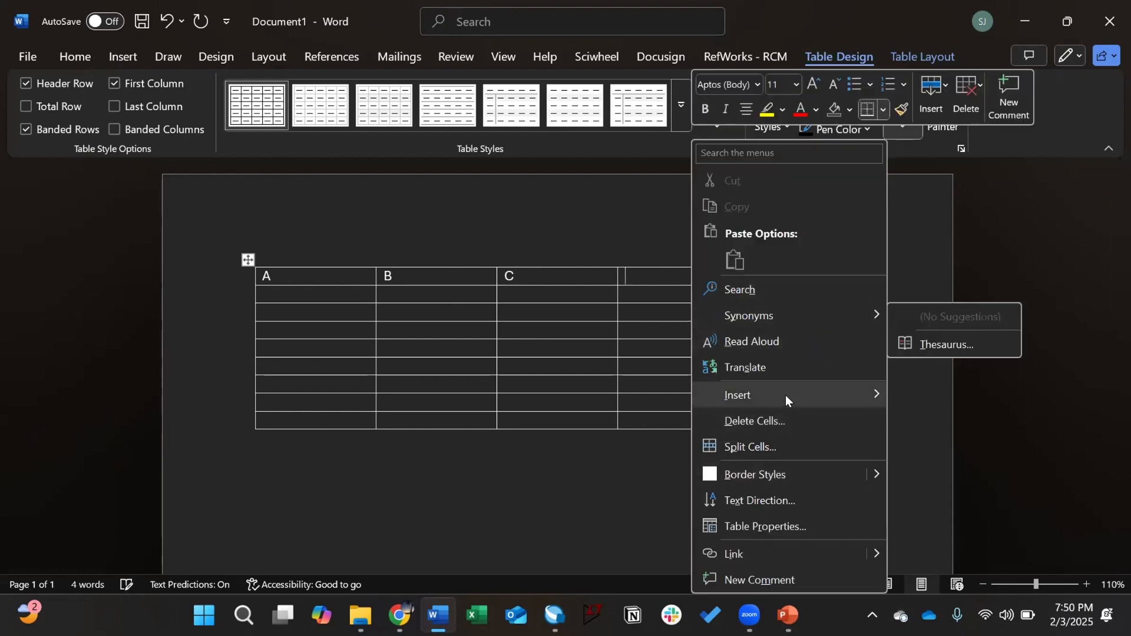
mouse_move(786, 395)
click(977, 423)
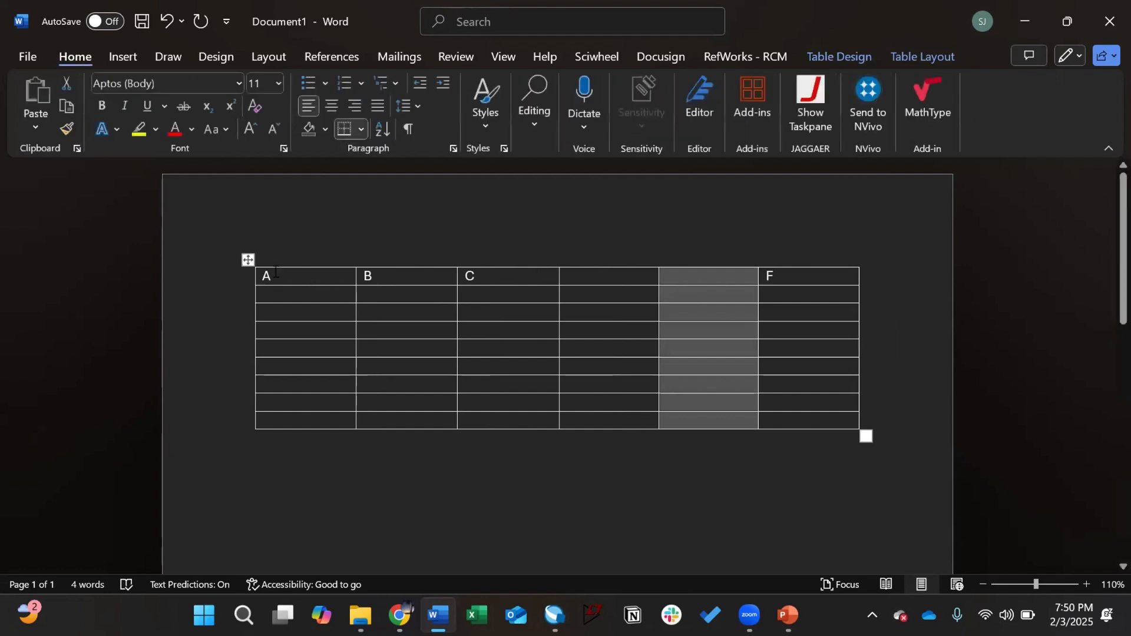
Step: Make the table's header row bold
click(219, 275)
key(ctrl+b)
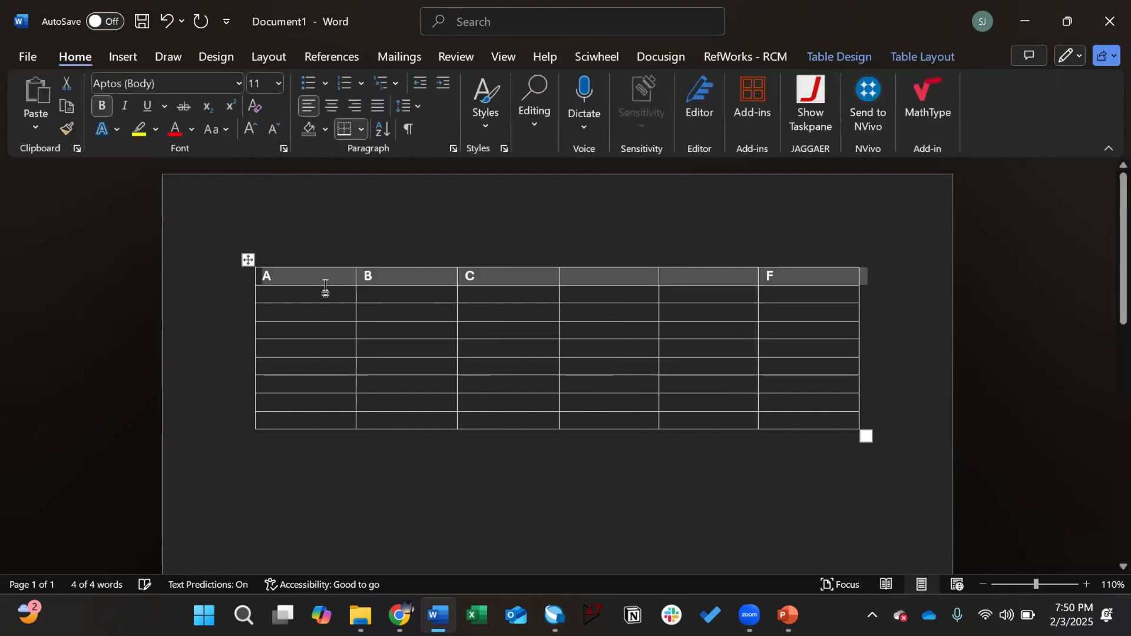
click(321, 292)
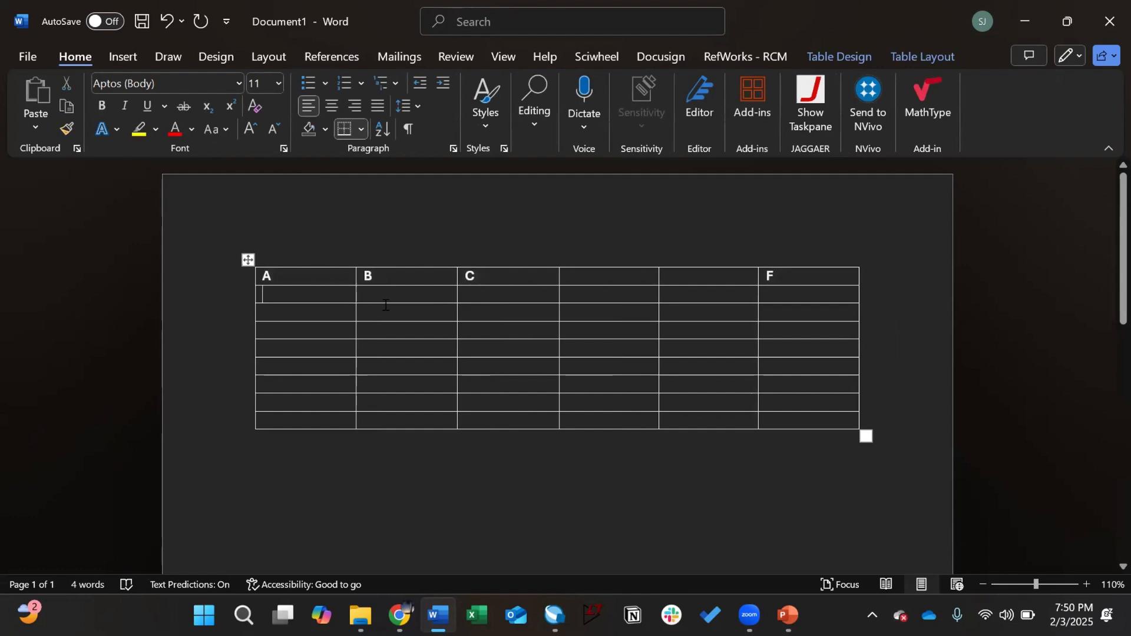
Step: Enter 0 values in column C's data cells
click(481, 293)
text(0)
key(Down)
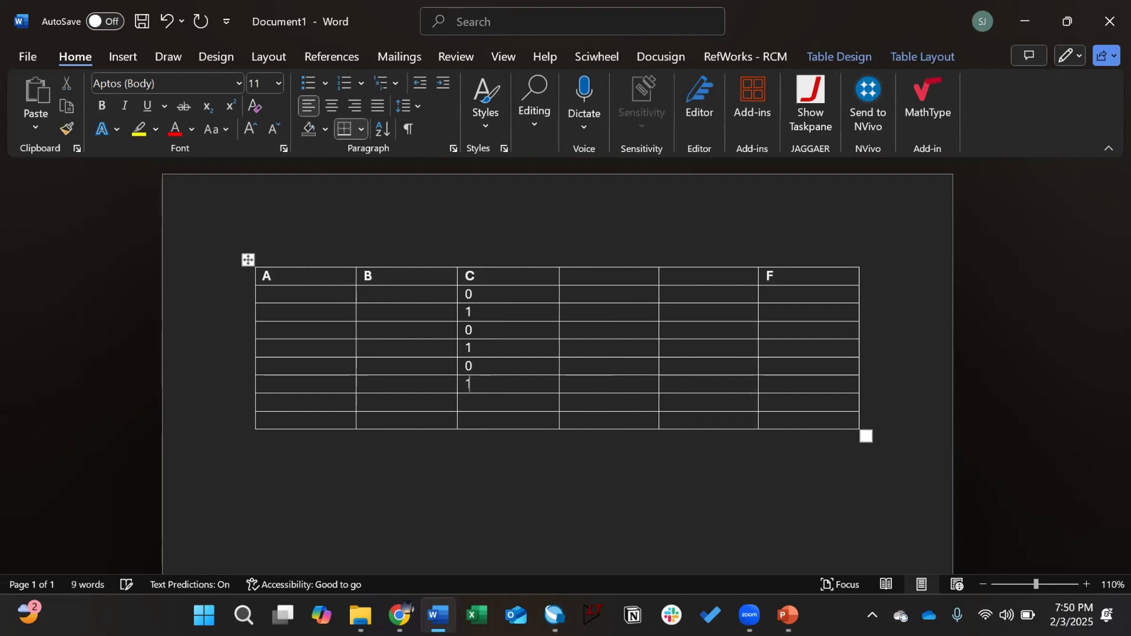
key(Down)
text(0)
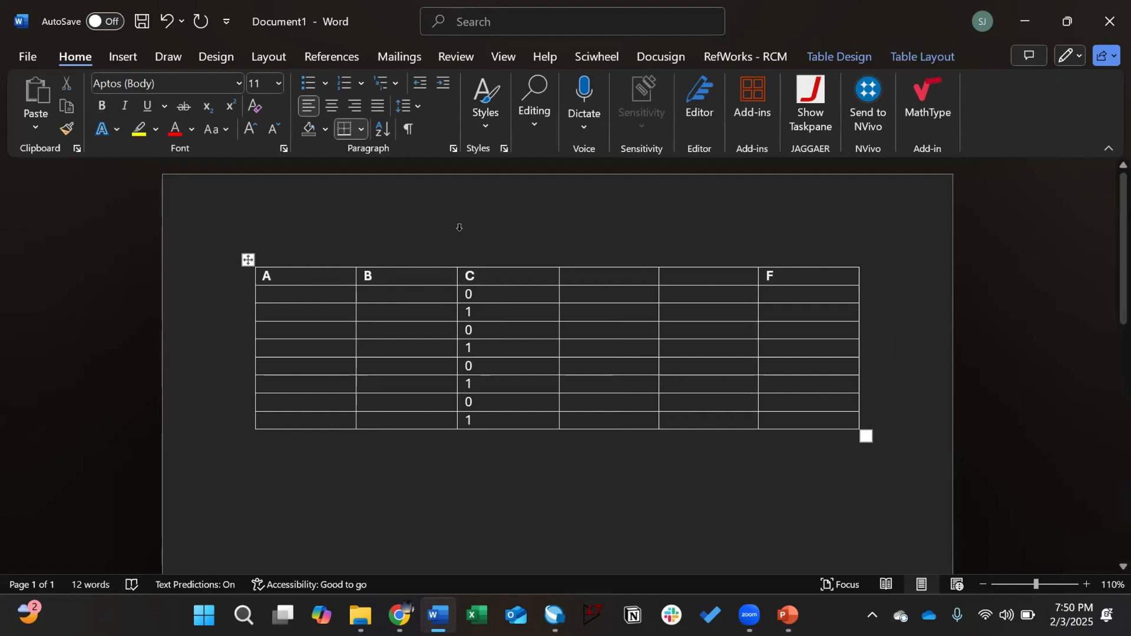
Step: Fill column B with 0, 0, 1, 1
click(426, 287)
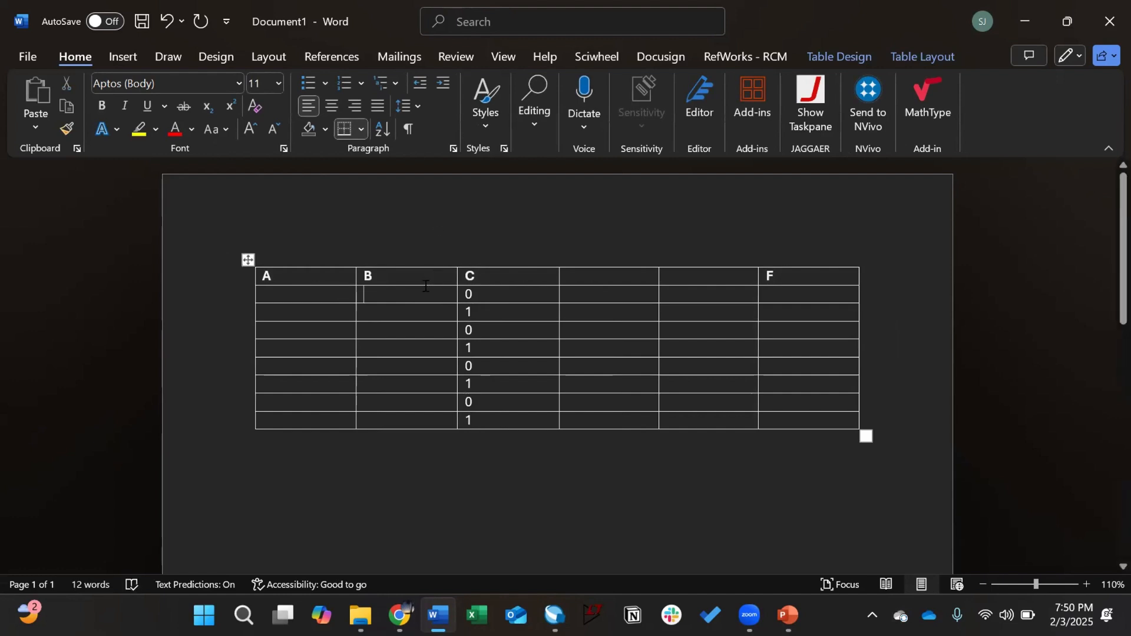
text(0)
key(Down)
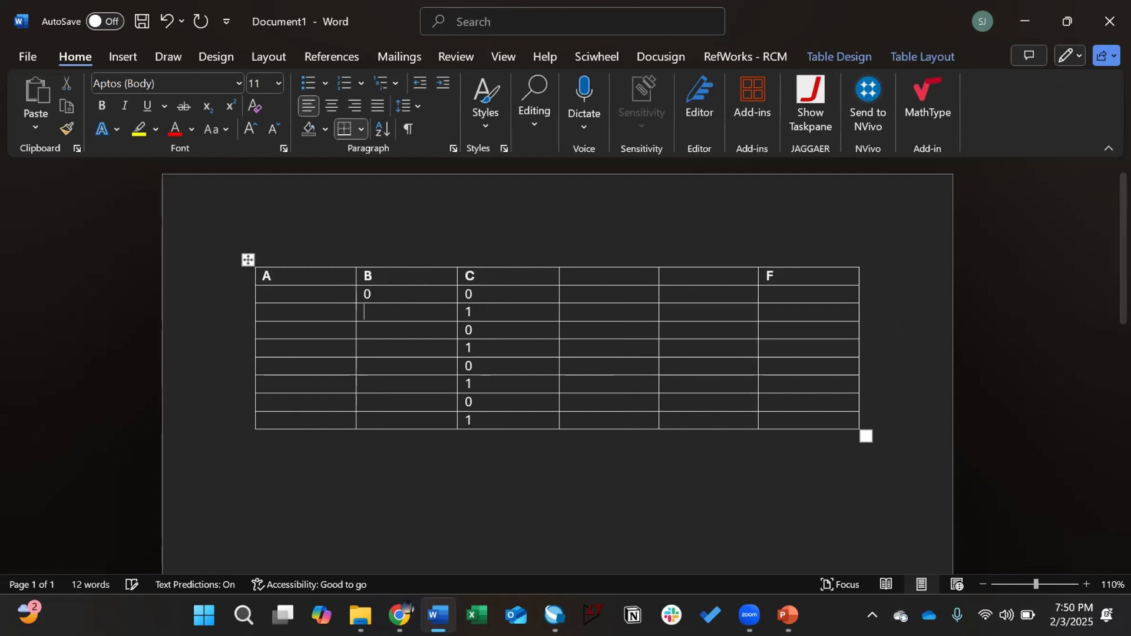
text(0)
key(Down)
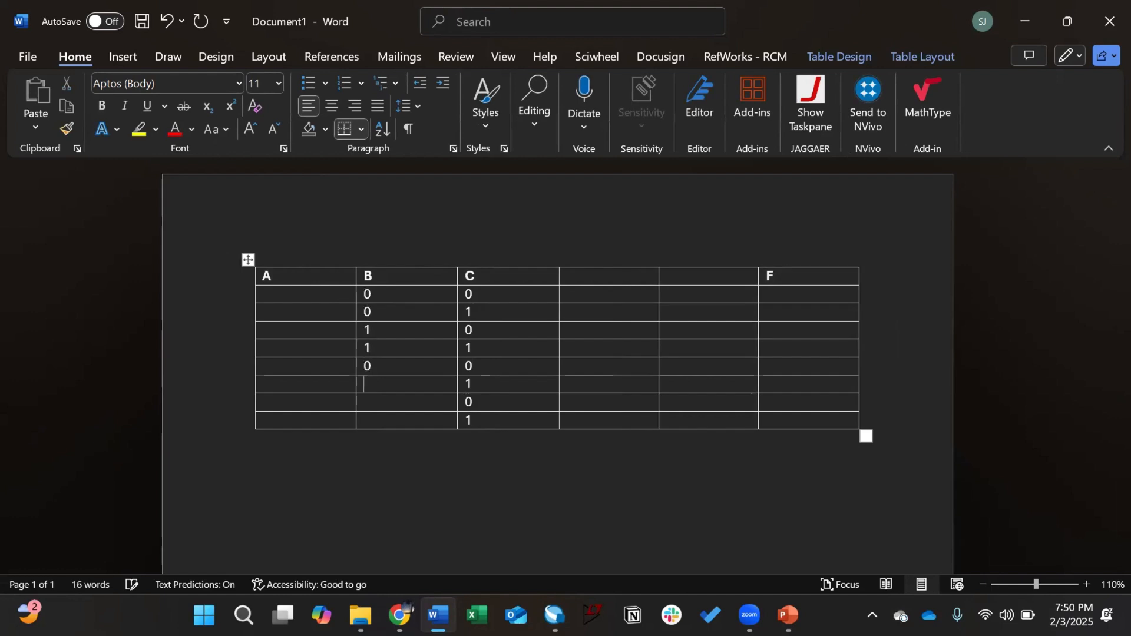
text(1)
key(Down)
text(1)
key(Down)
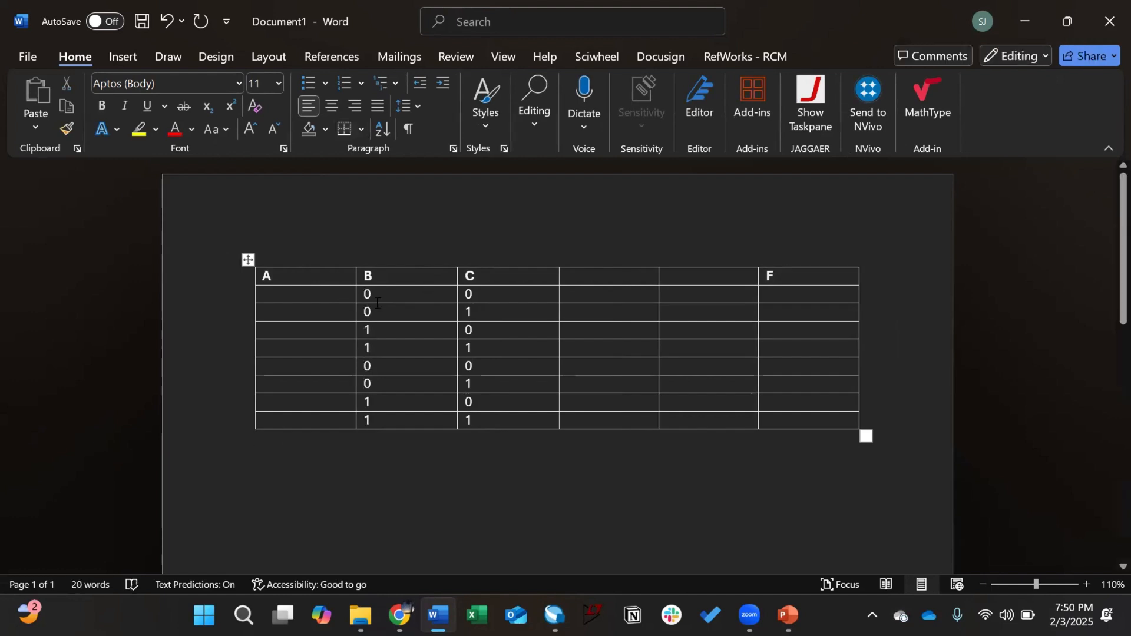
Step: Fill column A with 0, 0, 1, 1, 1
click(314, 295)
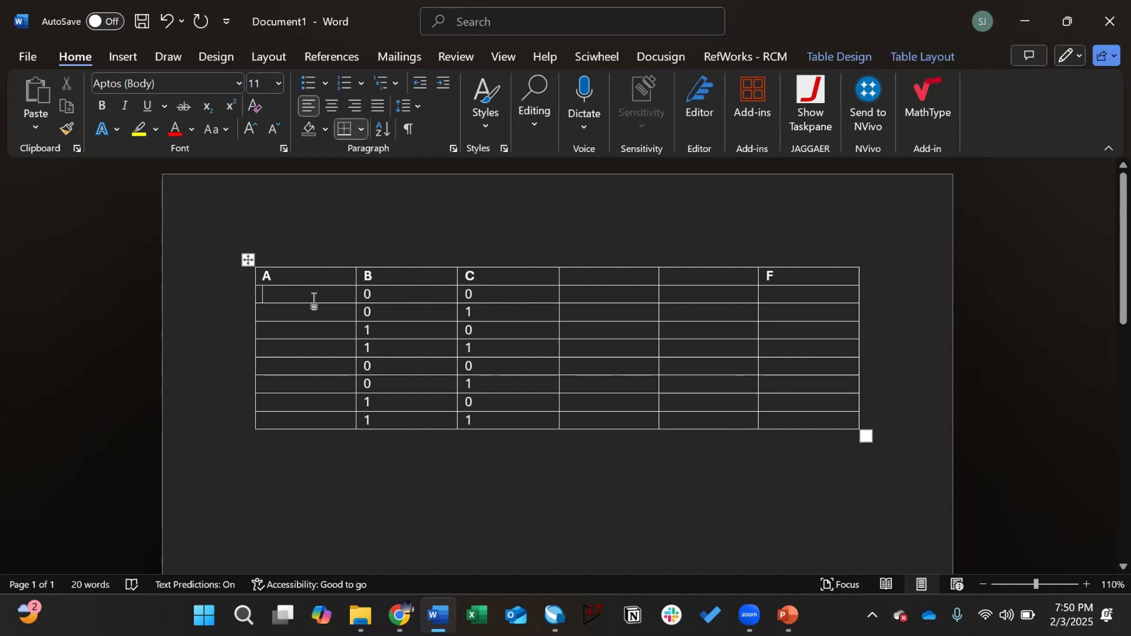
text(0)
key(Down)
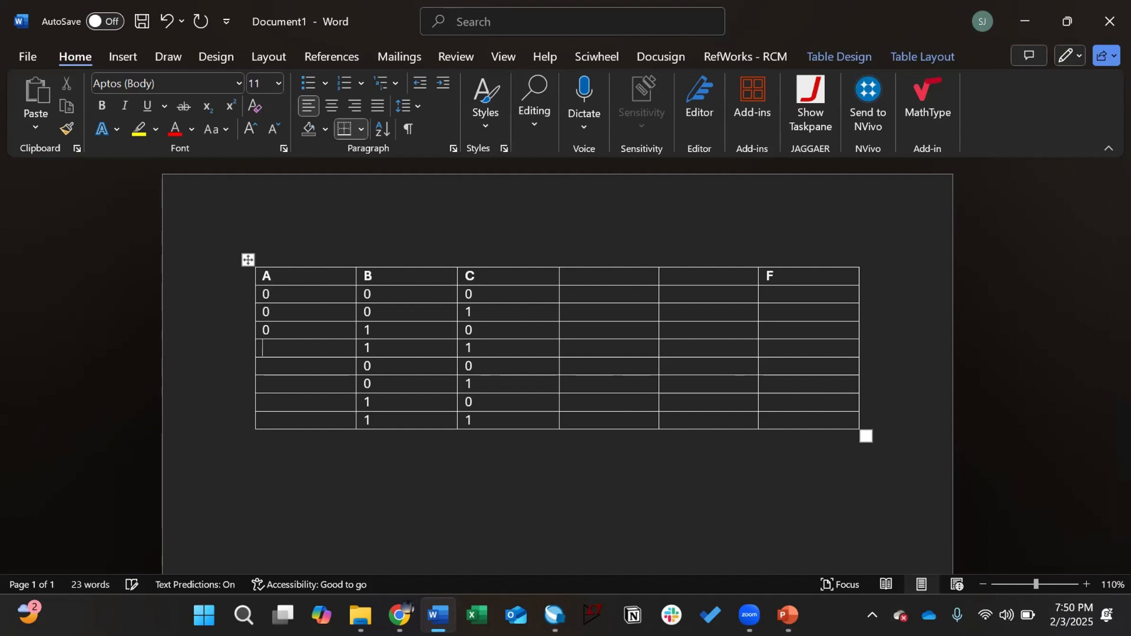
text(0)
key(Down)
text(1)
key(Down)
text(1)
key(Down)
text(1)
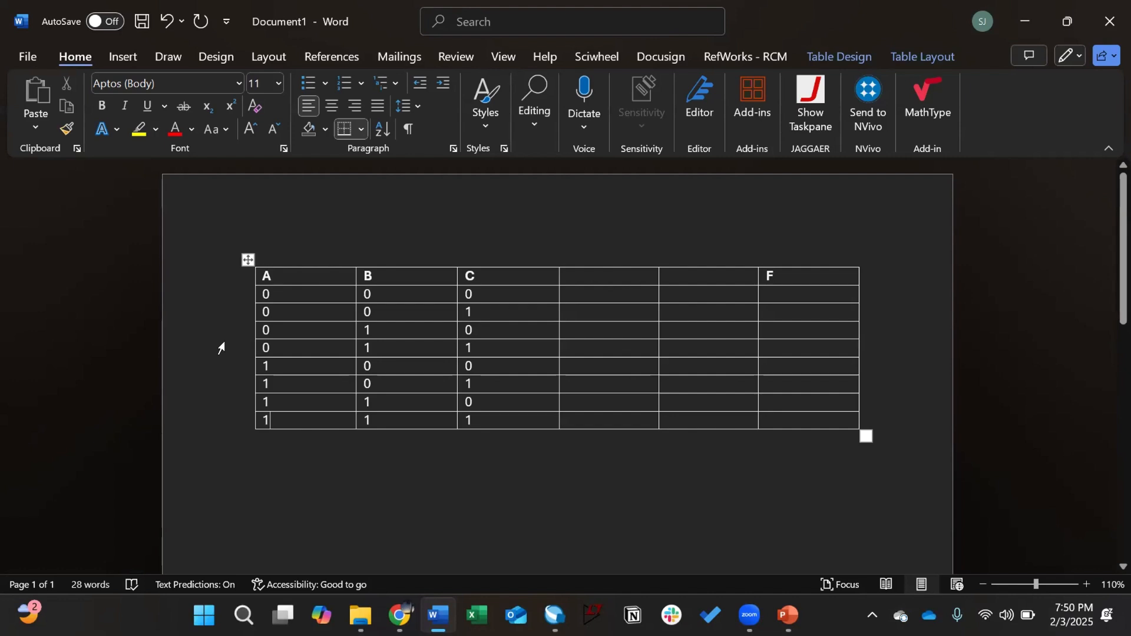
mouse_move(229, 398)
mouse_move(228, 440)
mouse_move(226, 302)
click(568, 275)
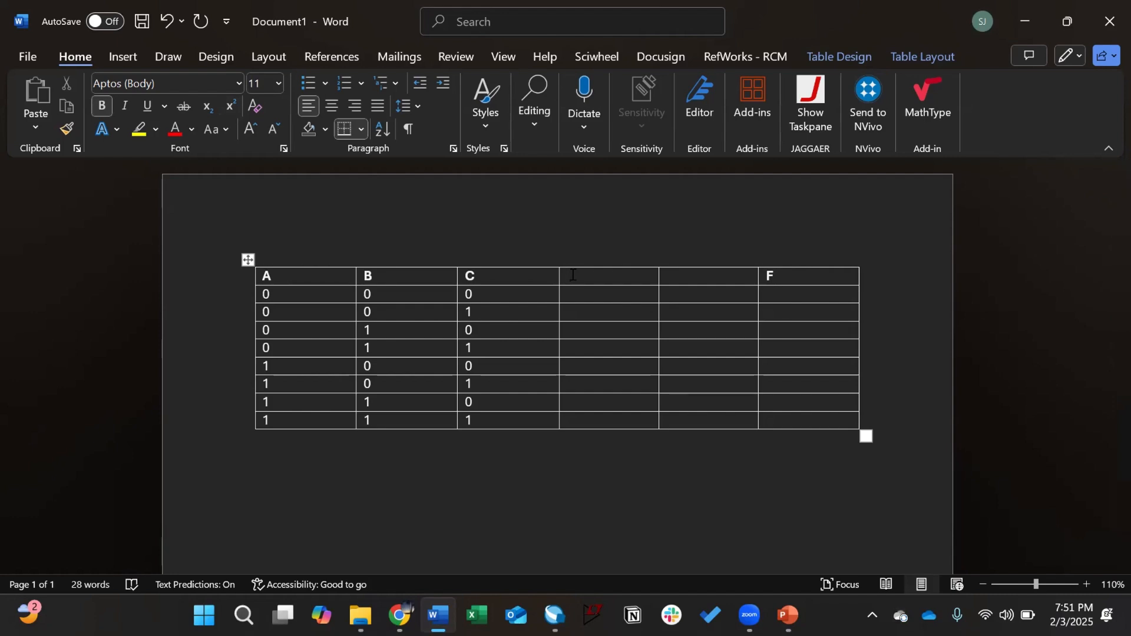
key(alt+Tab)
scroll(625, 303, down, 1)
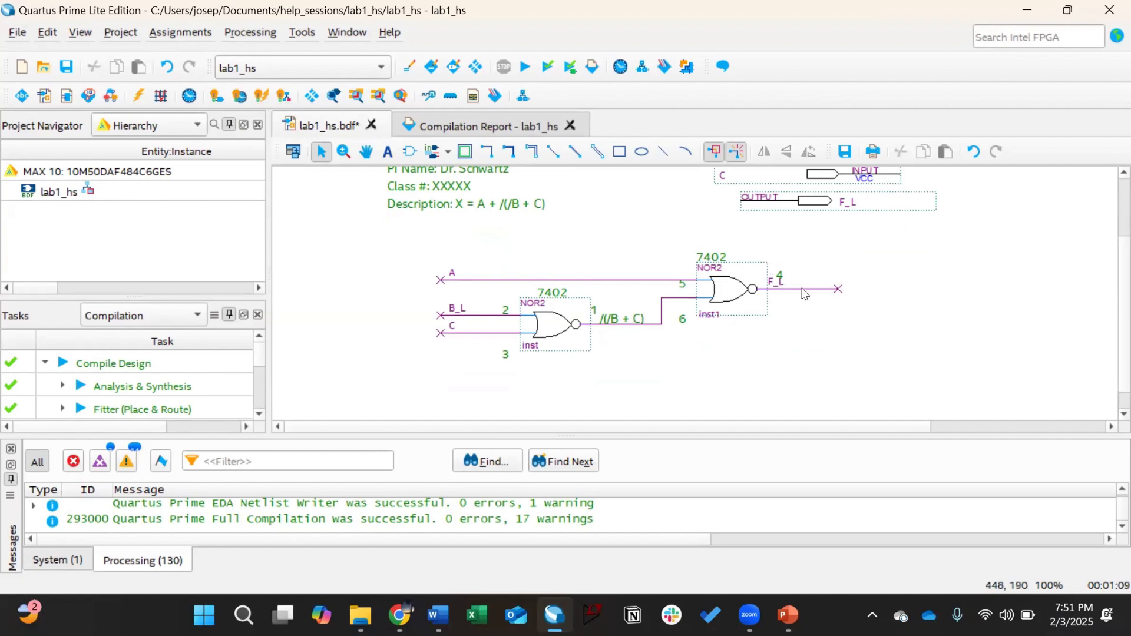
Step: Review the Quartus NOR schematic, then return to the Word truth table
scroll(803, 276, up, 1)
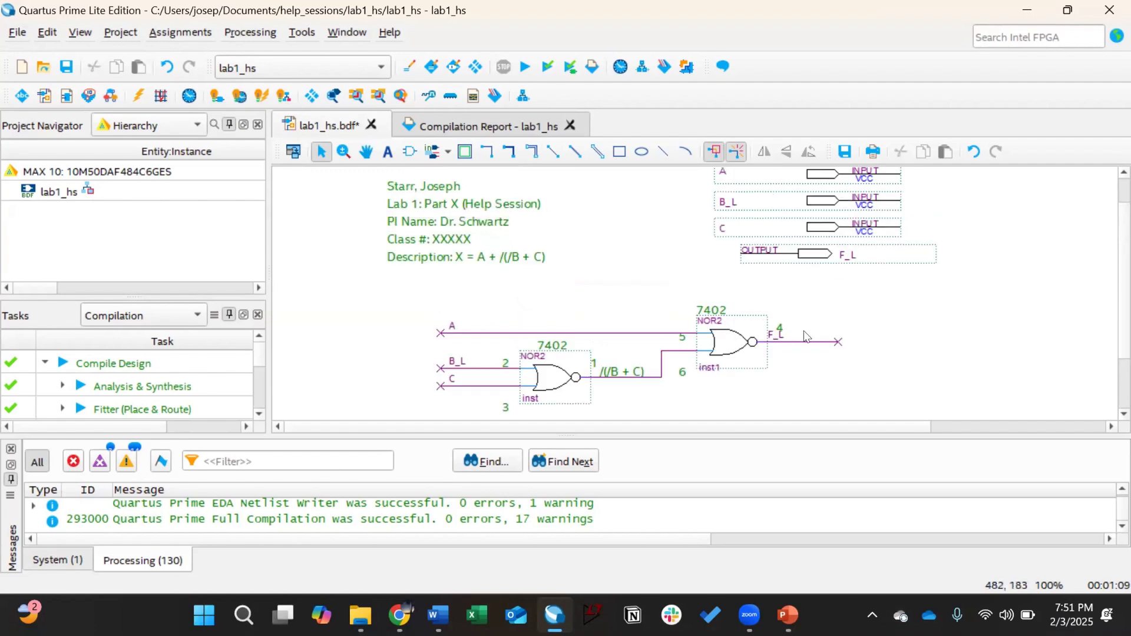
key(alt+Tab)
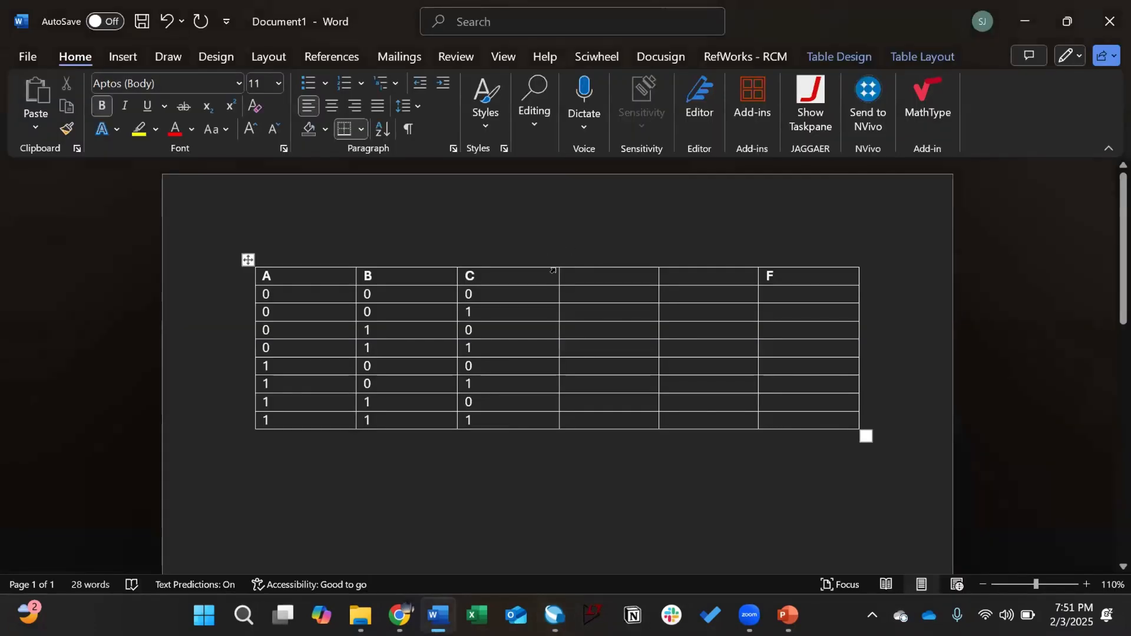
Step: Head the fourth column /B and enter 1, 1, 0, 0 under it
text(/B)
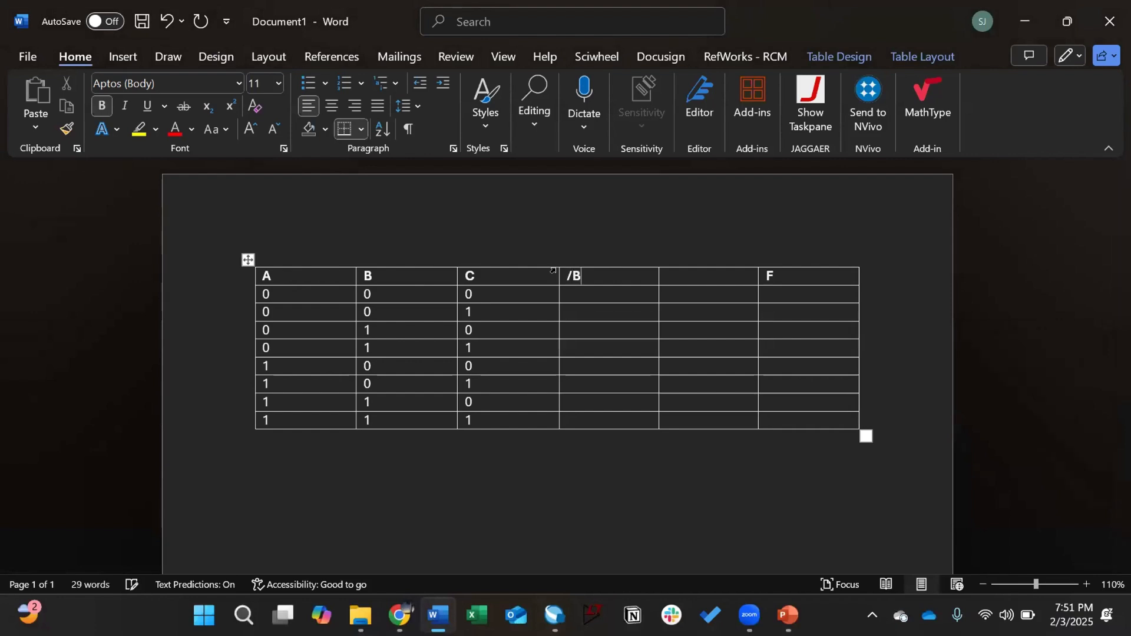
key(Down)
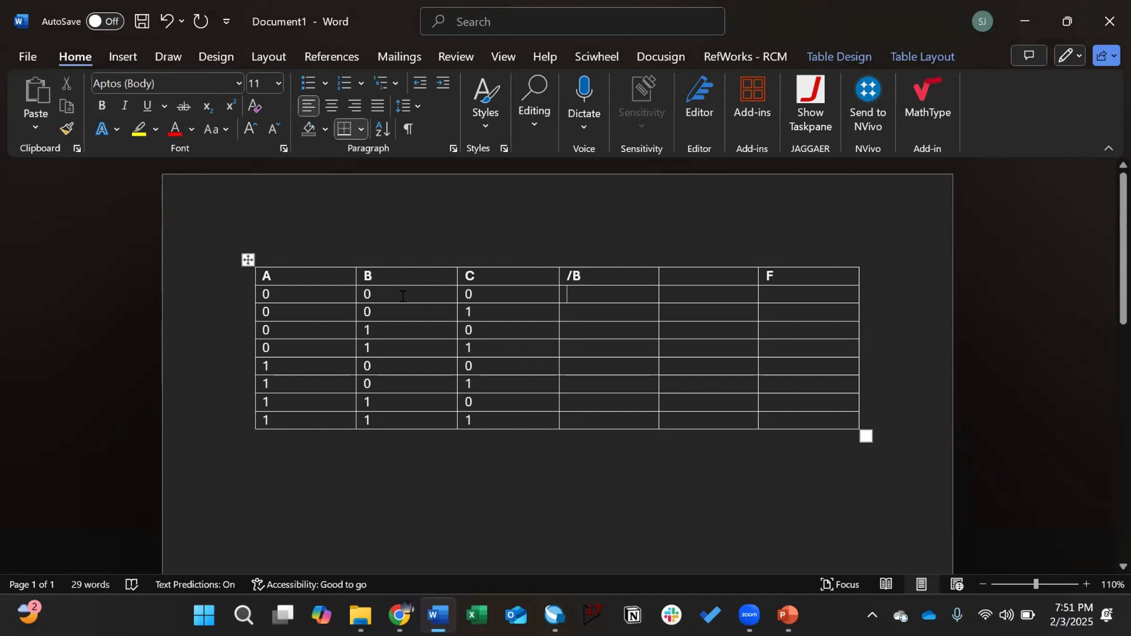
text(1)
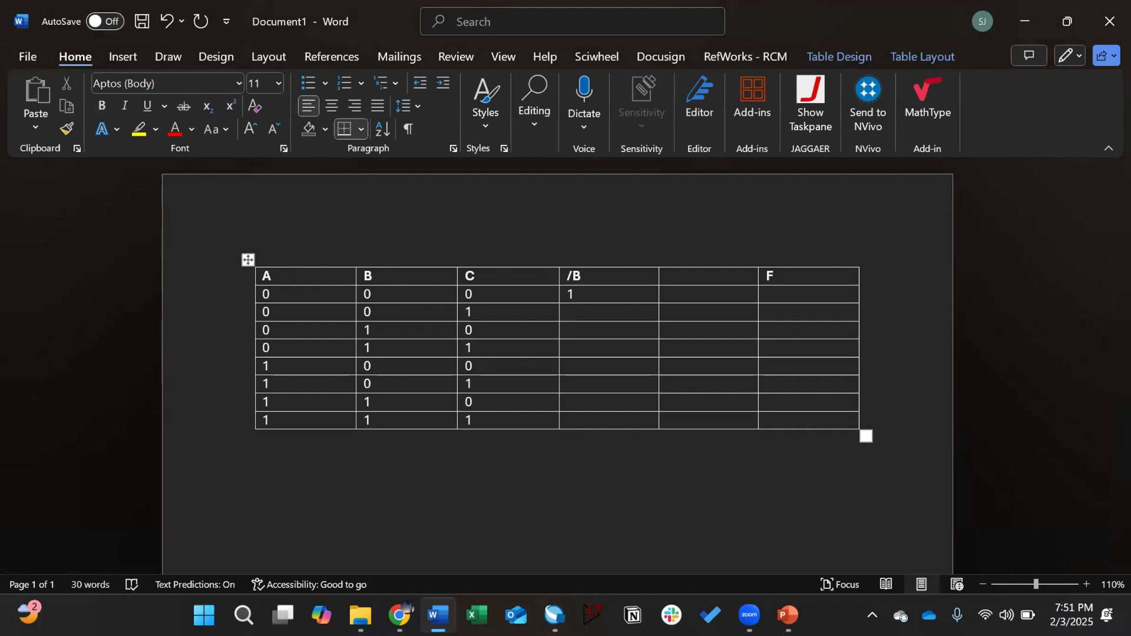
key(Down)
text(1)
key(Down)
text(0)
key(Down)
text(0)
Step: Finish /B with 1, 1, 0, 0 and head the fifth column /B + C
key(Down)
text(1)
key(Down)
text(1)
key(Down)
text(0)
key(Down)
text(0)
click(699, 274)
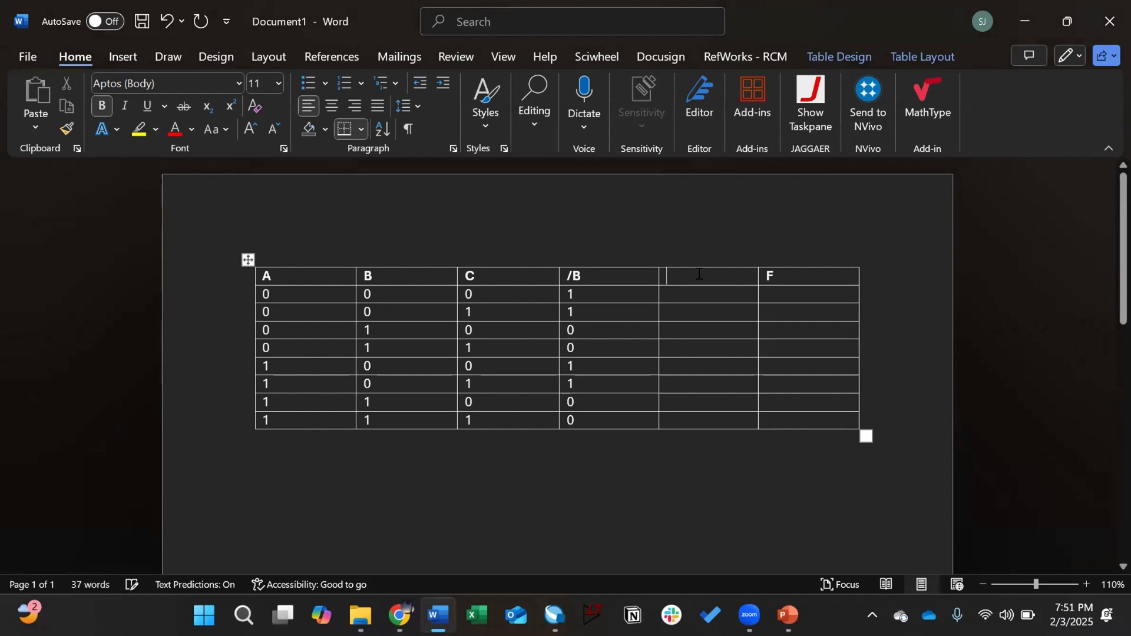
text(/)
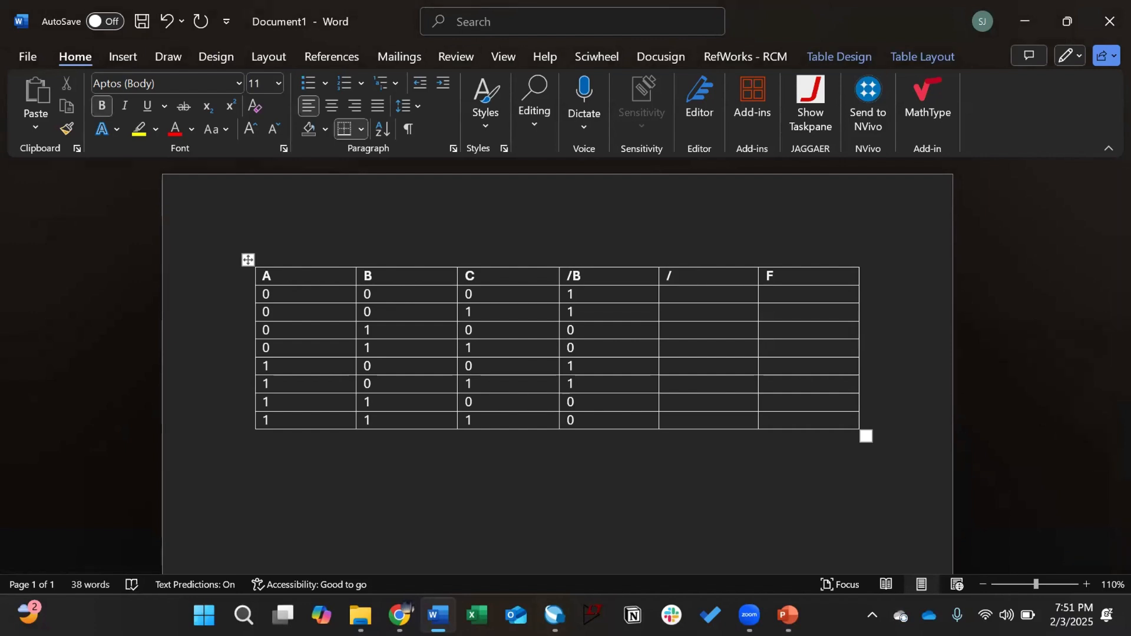
text(B + C)
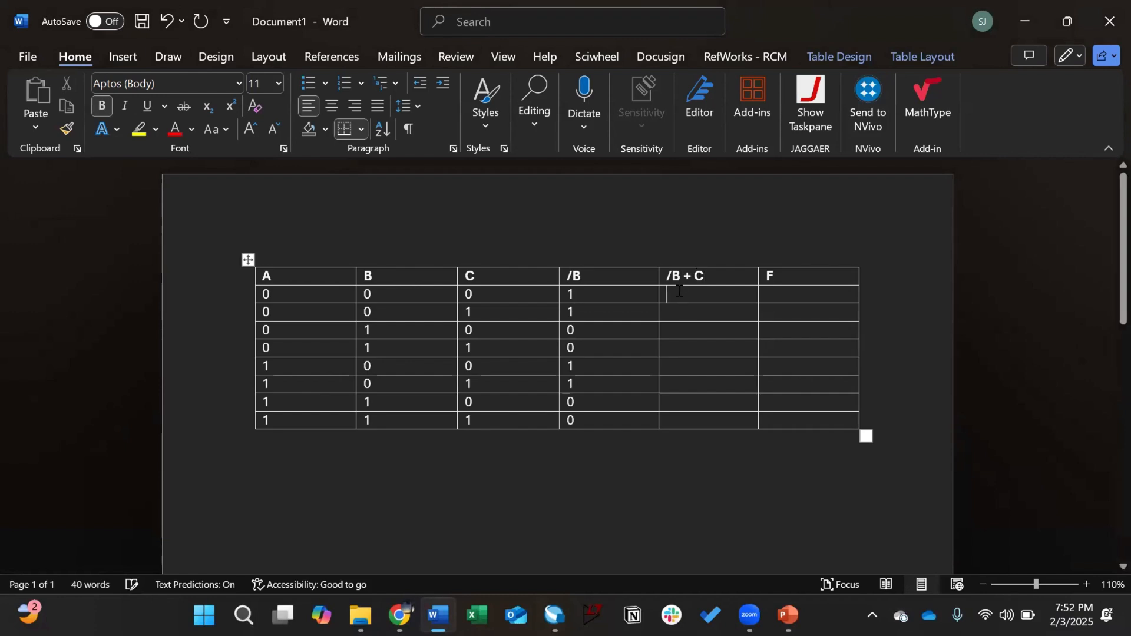
Step: Fill the /B + C column with 1, 1, 0, 1, 1, 1, 0, 1
click(673, 293)
drag(383, 277, 395, 378)
click(379, 292)
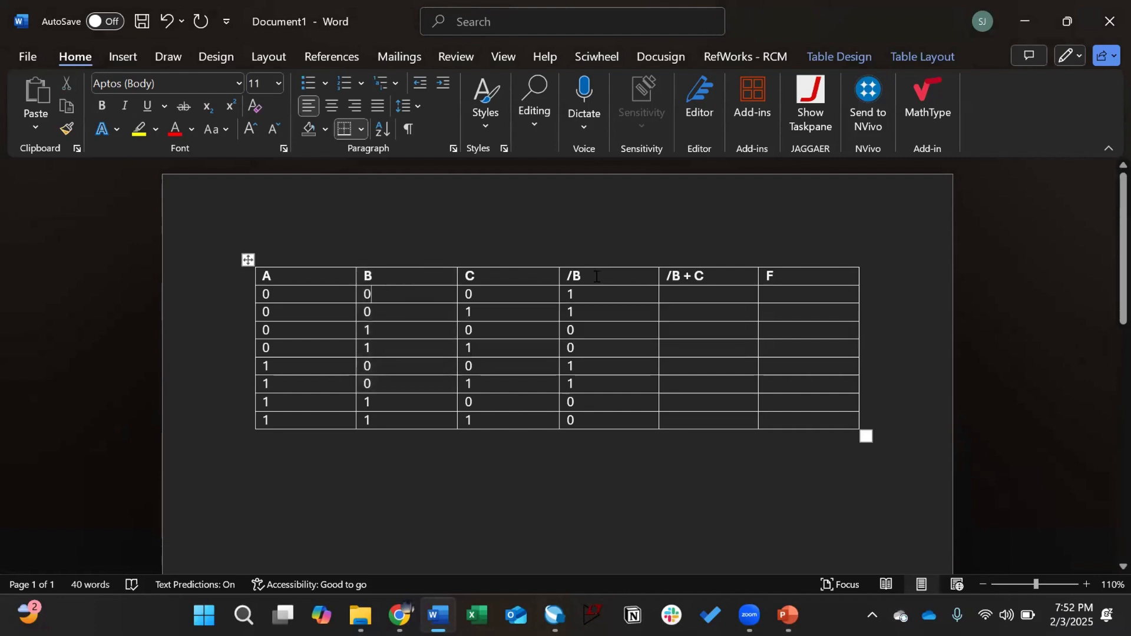
click(680, 293)
text(1)
key(Down)
text(1 )
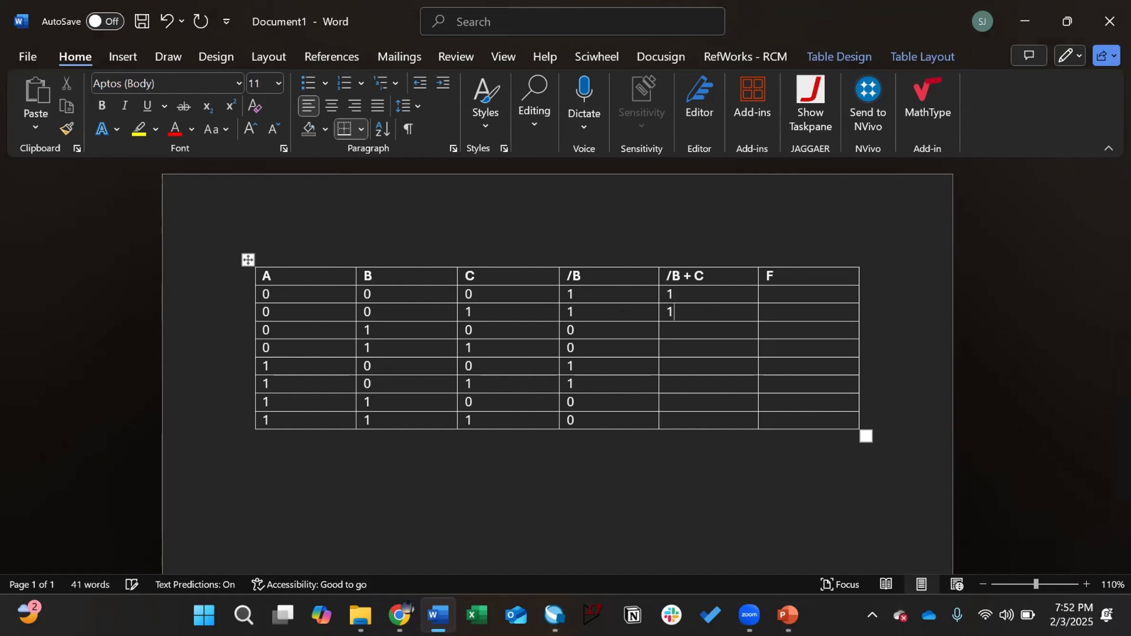
text(0)
key(Down)
text(1)
key(Down)
text(1)
key(Down)
text(10)
key(Down)
text(1)
Step: Insert a new column to the right of /B + C and head it /(/B + C)
right_click(755, 272)
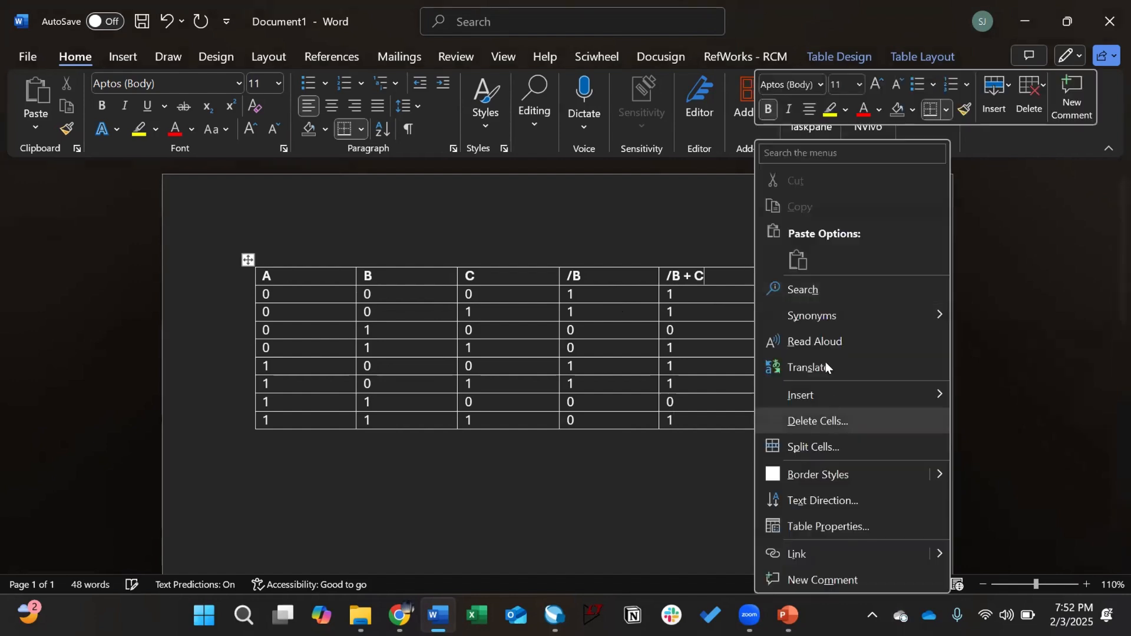
mouse_move(832, 394)
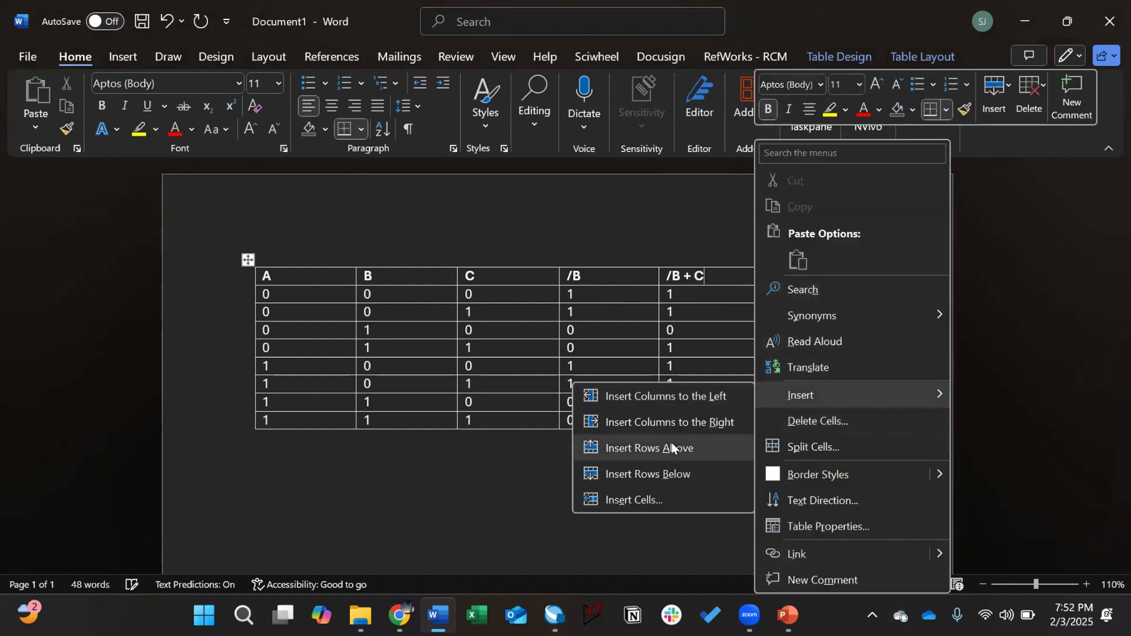
click(665, 419)
click(740, 276)
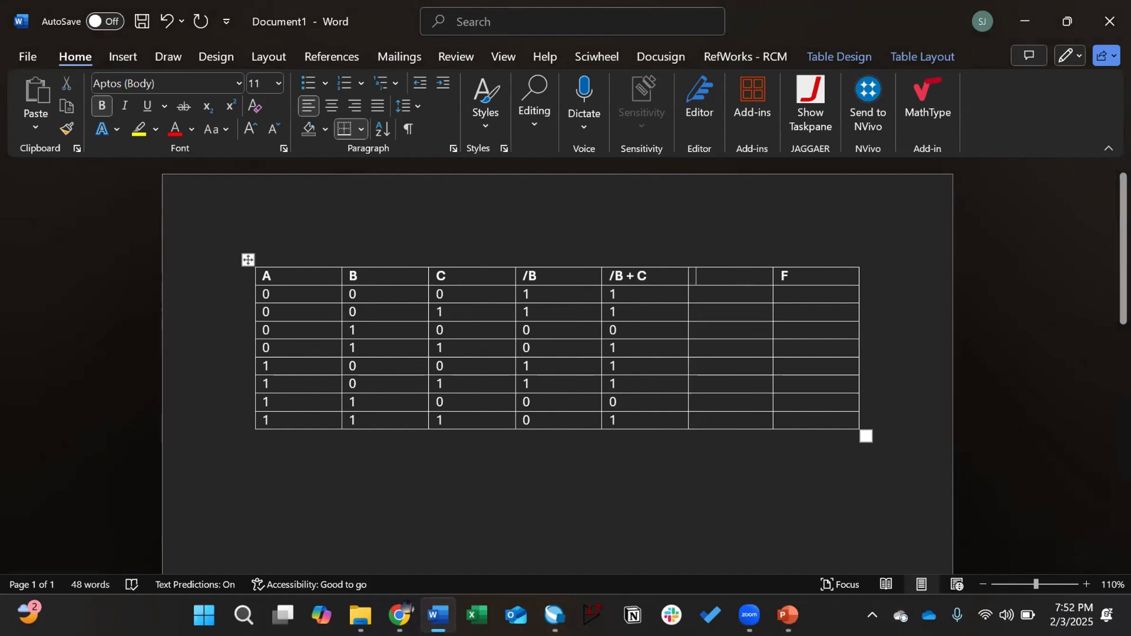
text(/(/B)
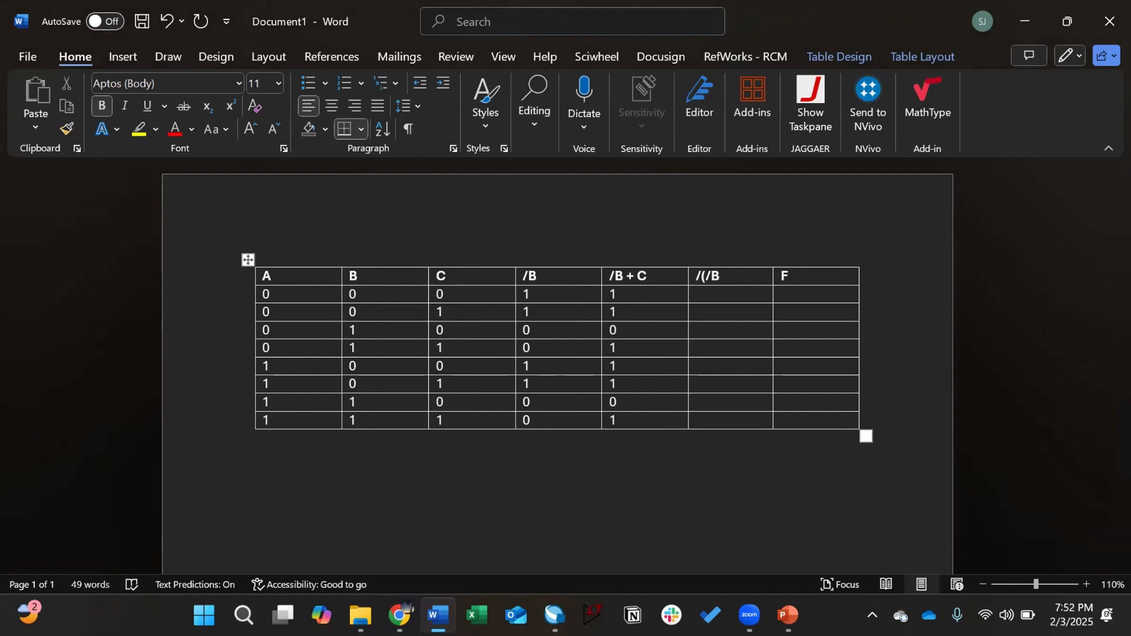
text( + C))
Step: Fill the /(/B + C) column with the values 0, 0, 1, 0, 0, 0, 1, 0
key(Down)
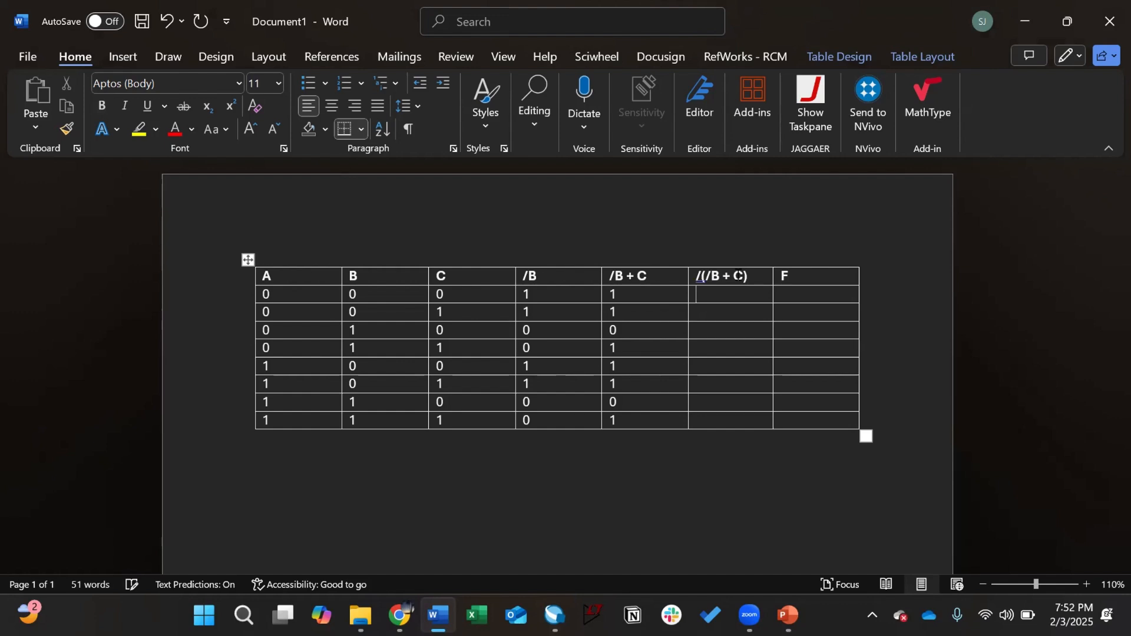
text(0)
key(Down)
text(0)
key(Down)
text(1)
key(Down)
text(0)
key(Down)
text(0)
key(Down)
text(0)
key(Down)
text(1)
key(Down)
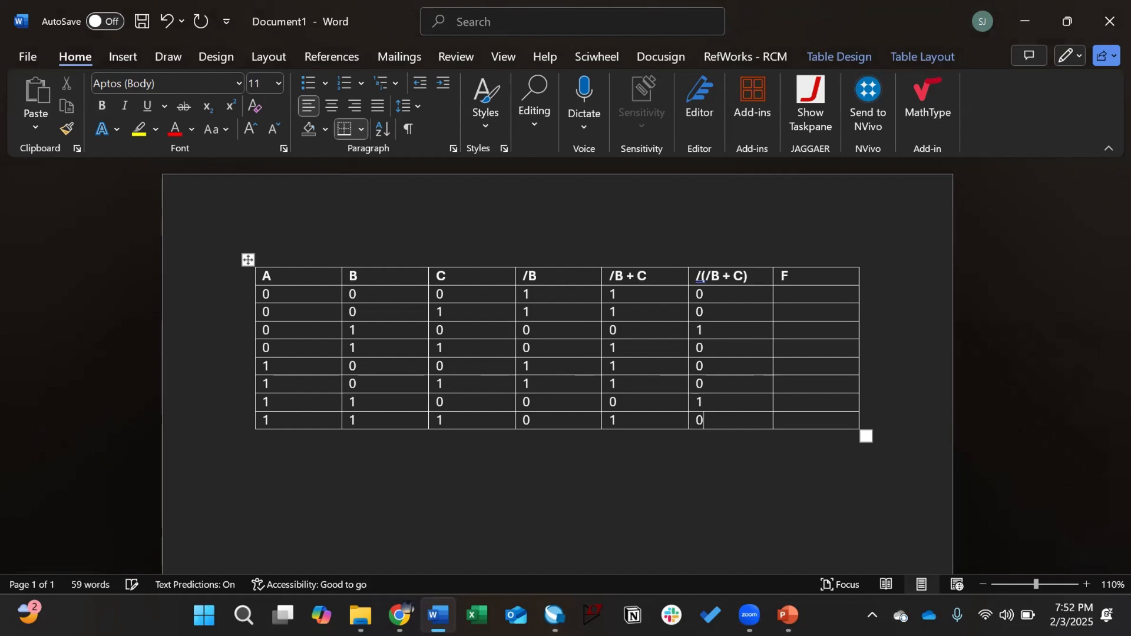
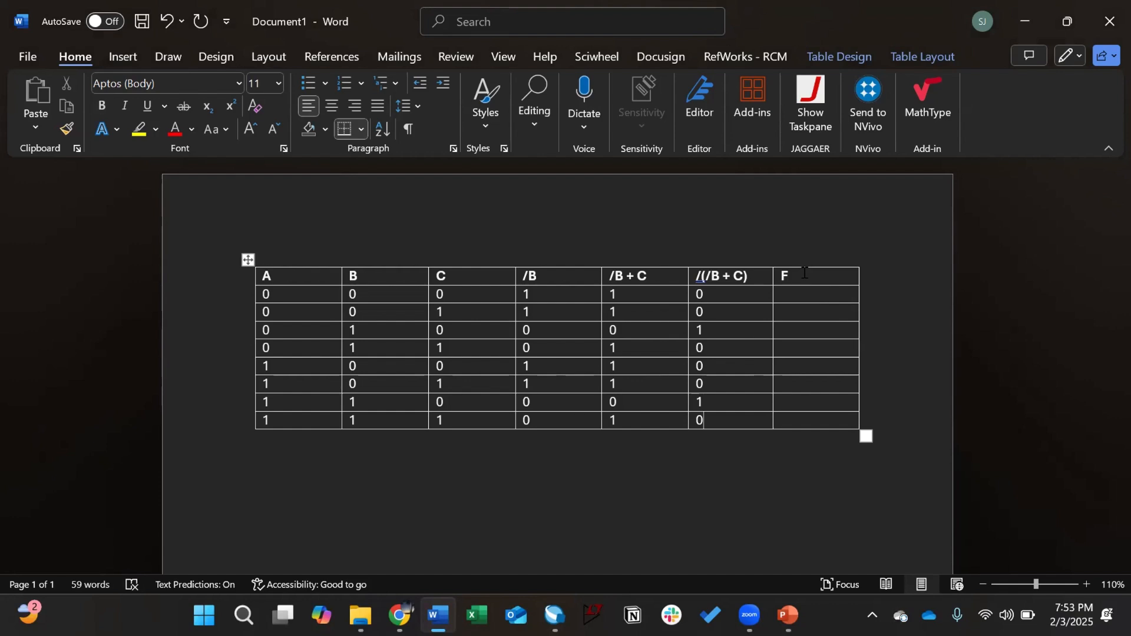
Step: Copy the four 1s at the bottom of column A into the bottom four F cells
click(805, 273)
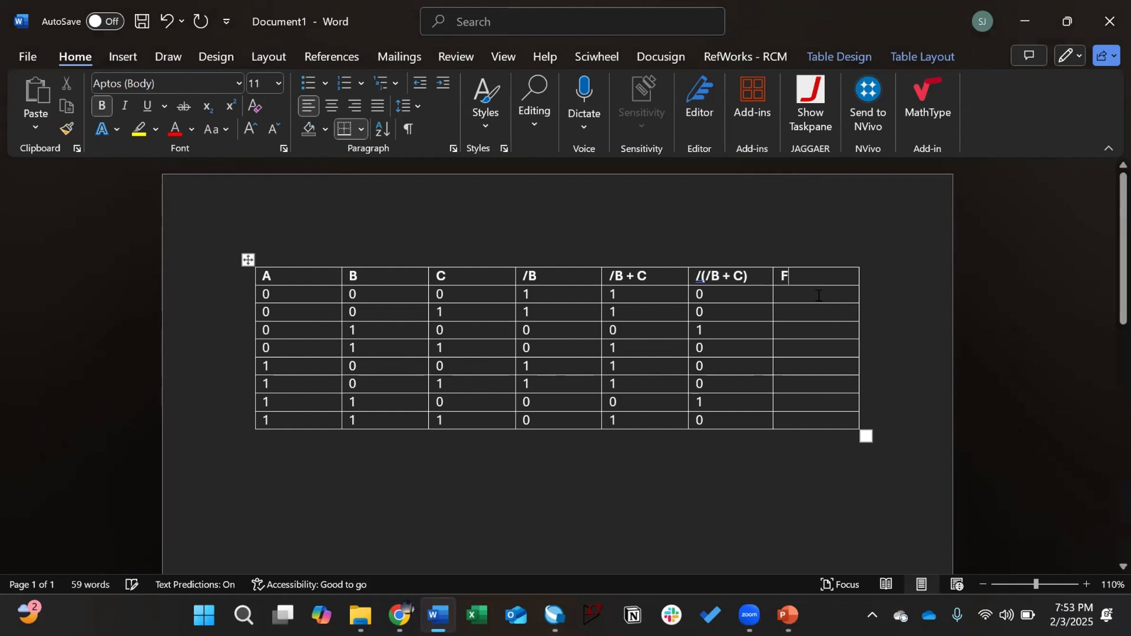
key(shift+Tab)
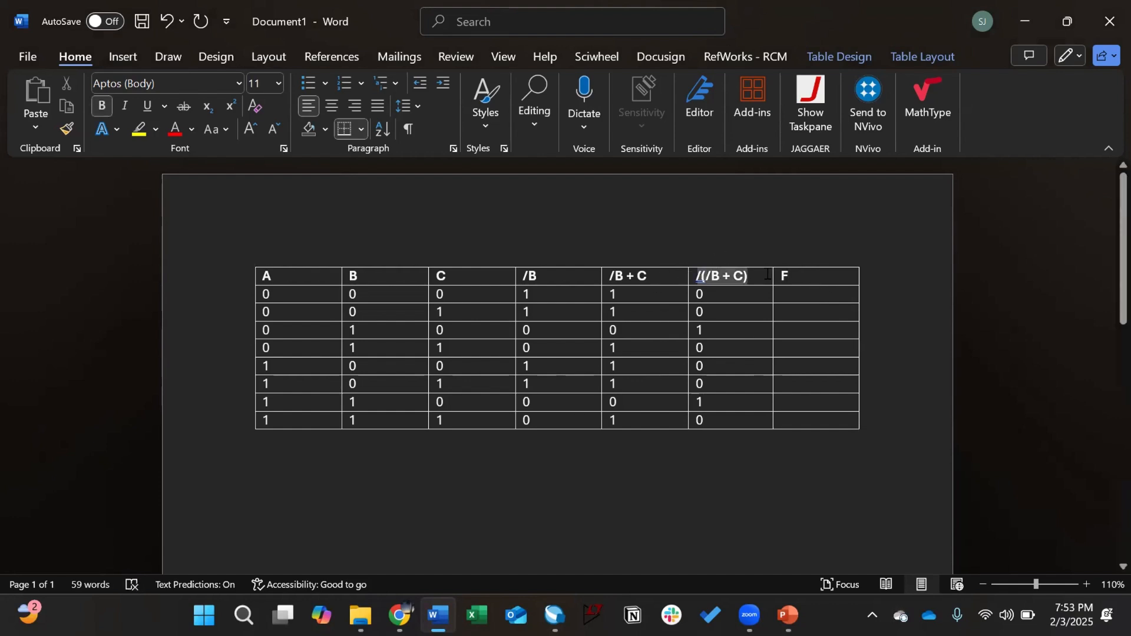
click(309, 277)
drag(286, 361, 300, 421)
key(ctrl+c)
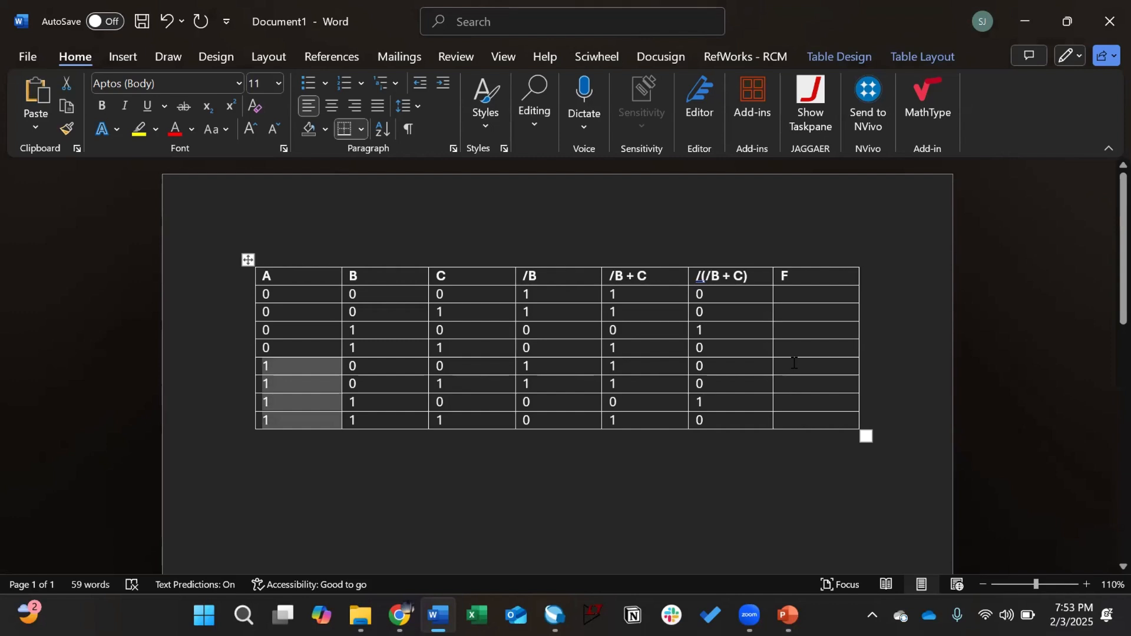
drag(792, 366, 804, 420)
key(ctrl+v)
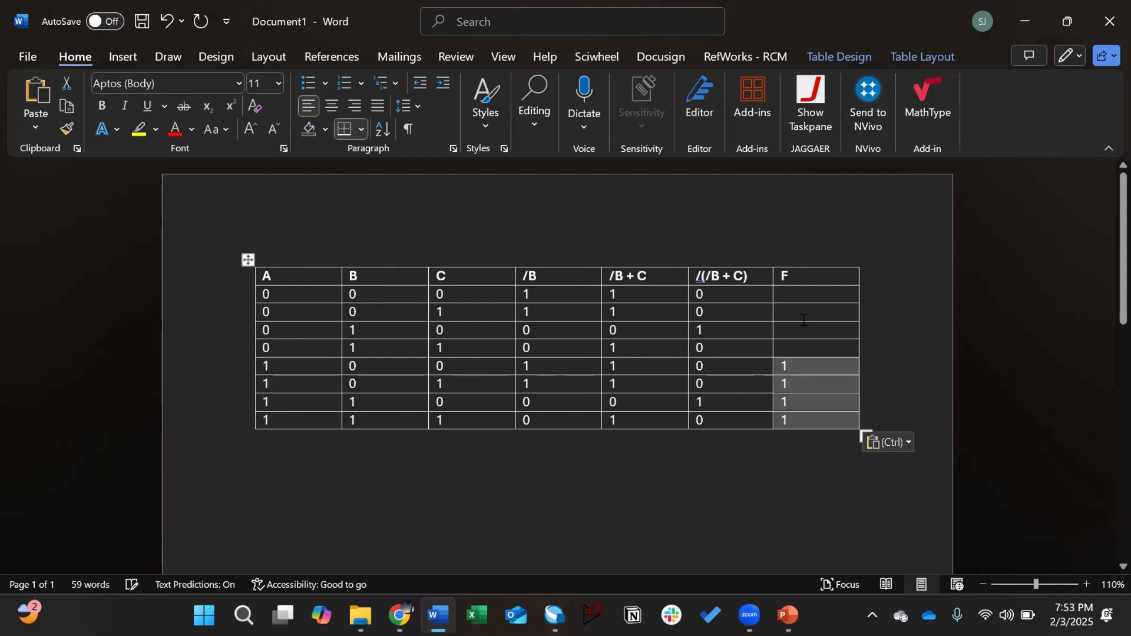
Step: Enter the remaining F values 0, 0, 1, 0 in the top four rows
click(783, 330)
text(1)
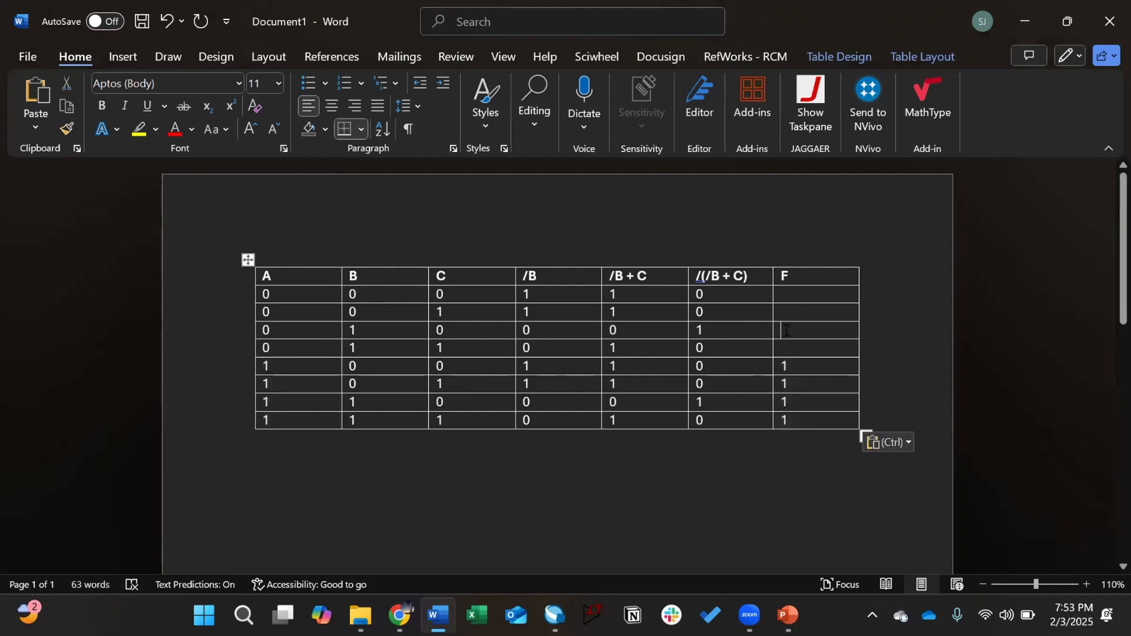
click(785, 294)
text(0)
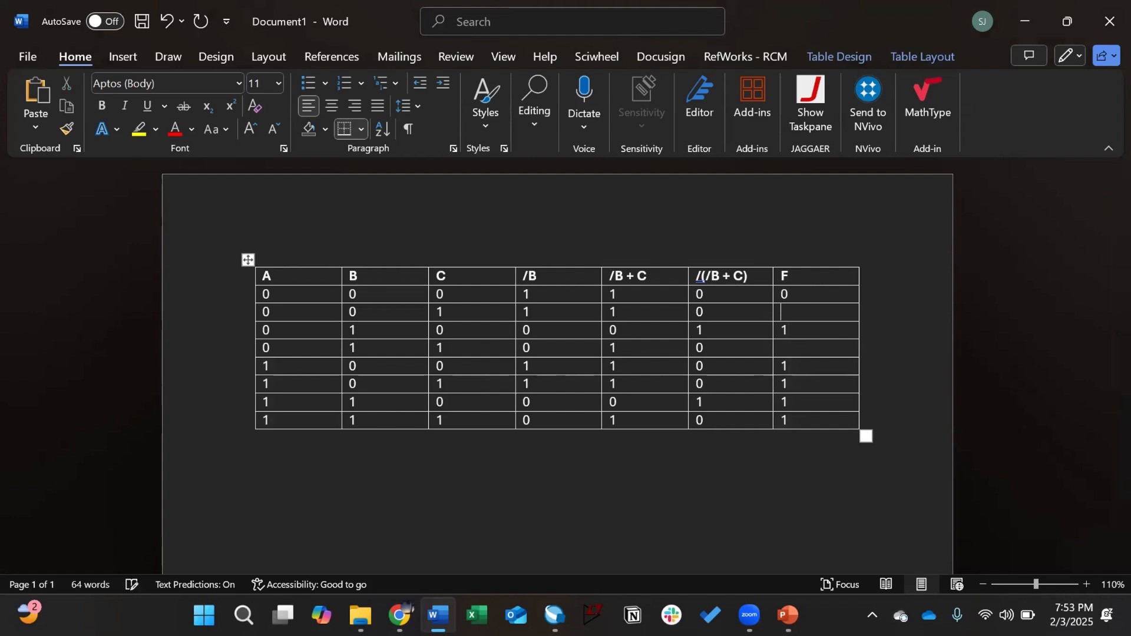
key(Down)
text(0)
key(Down)
key(Down)
text(0)
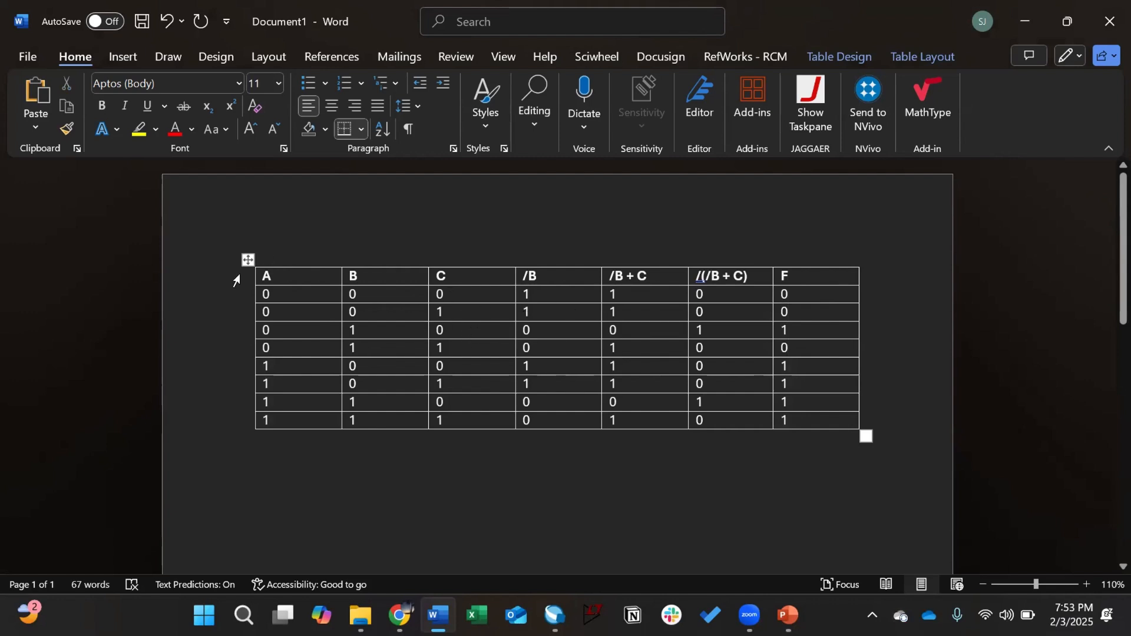
Step: Move to the last F cell and remove an extra empty line added there
click(293, 247)
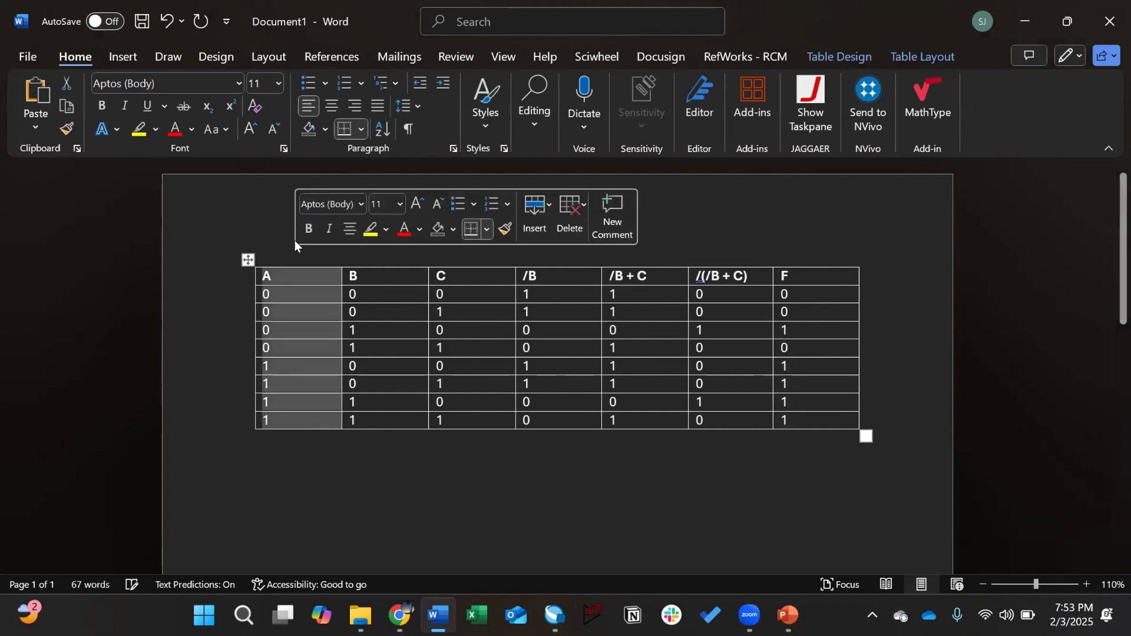
click(302, 277)
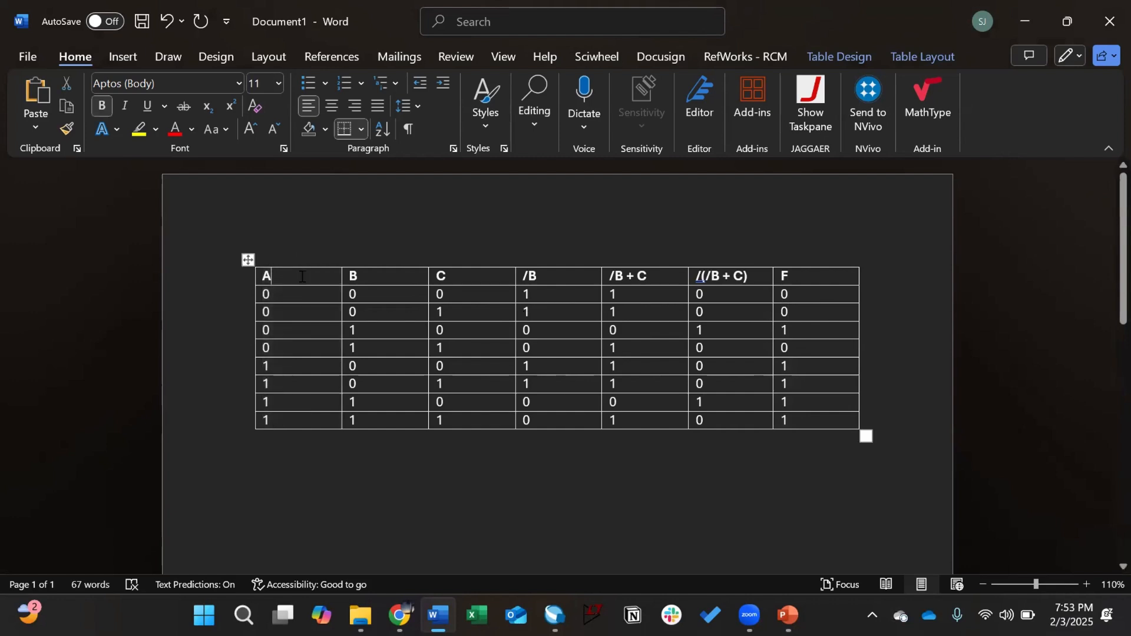
click(883, 406)
key(Left)
key(Down)
double_click(216, 242)
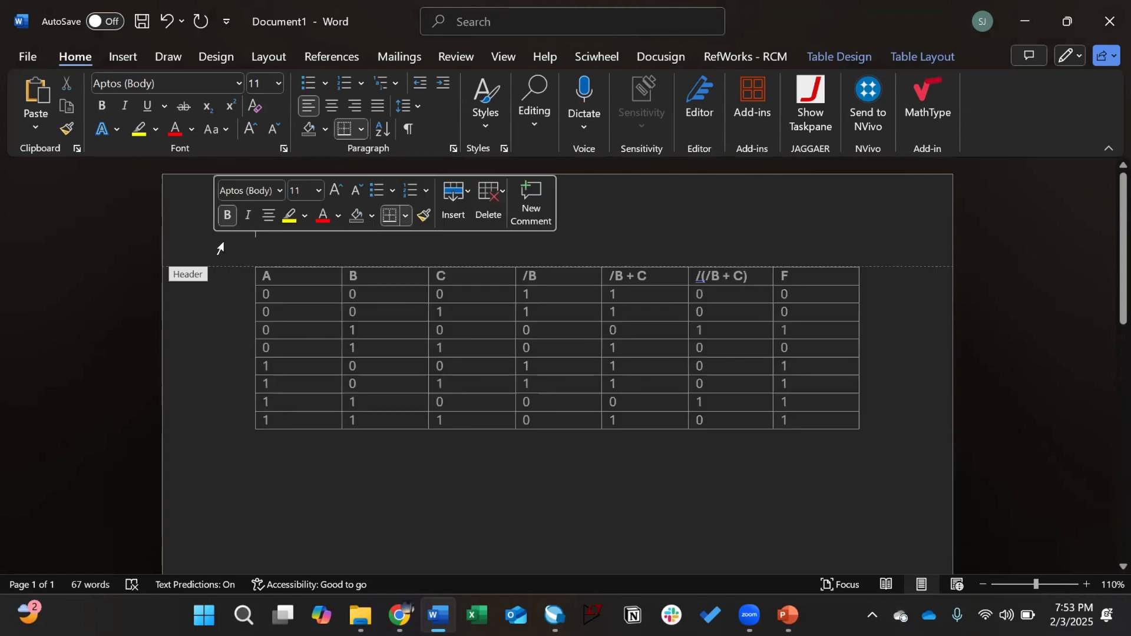
double_click(836, 343)
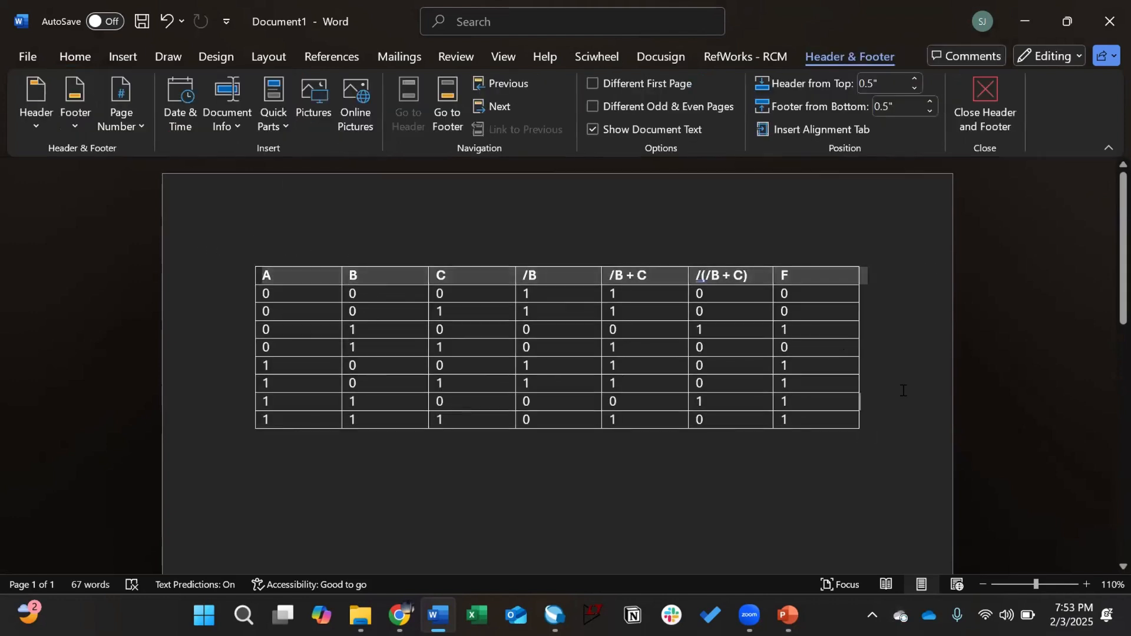
key(Return)
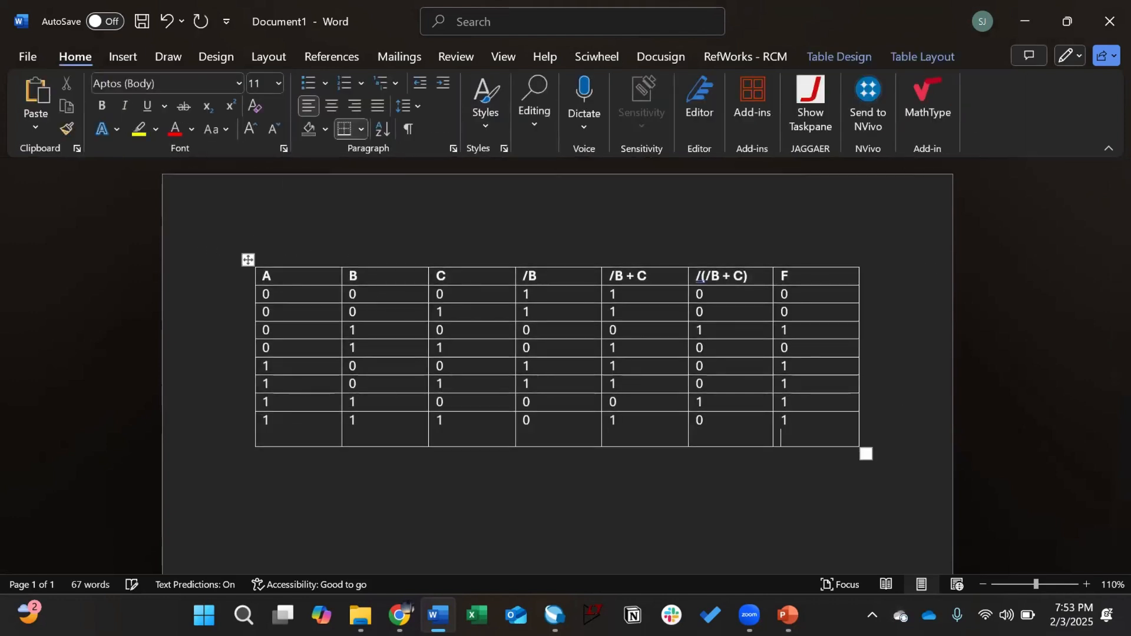
key(BackSpace)
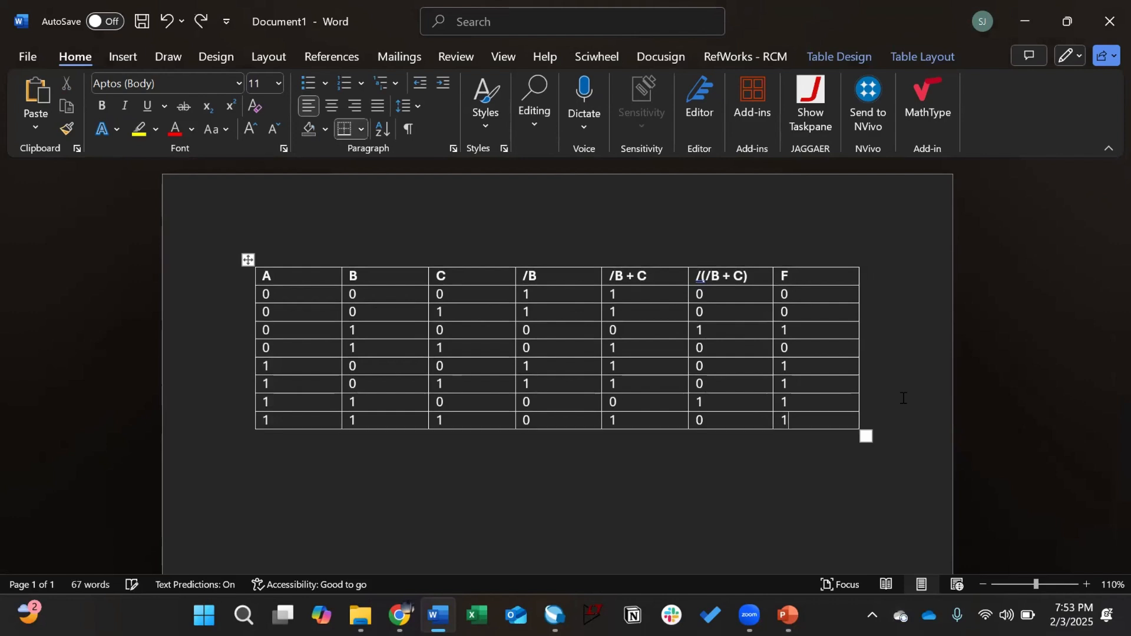
Step: Add captions 'Table 1: Truth table for help session equation' and 'Table 2: Voltage table for help session equation'
click(711, 508)
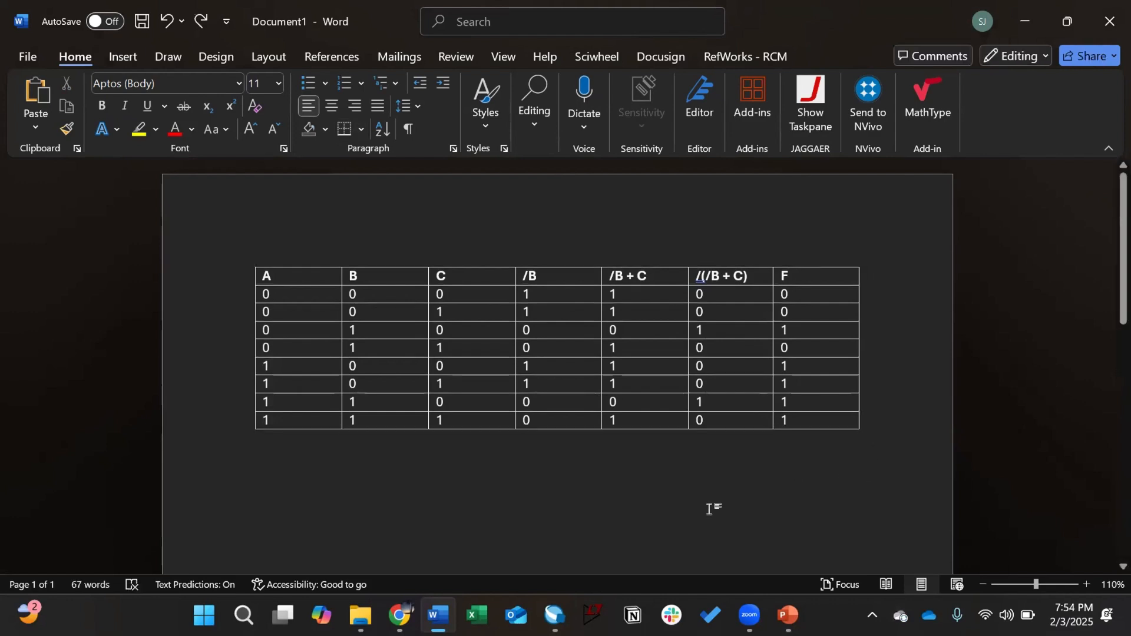
text(Table )
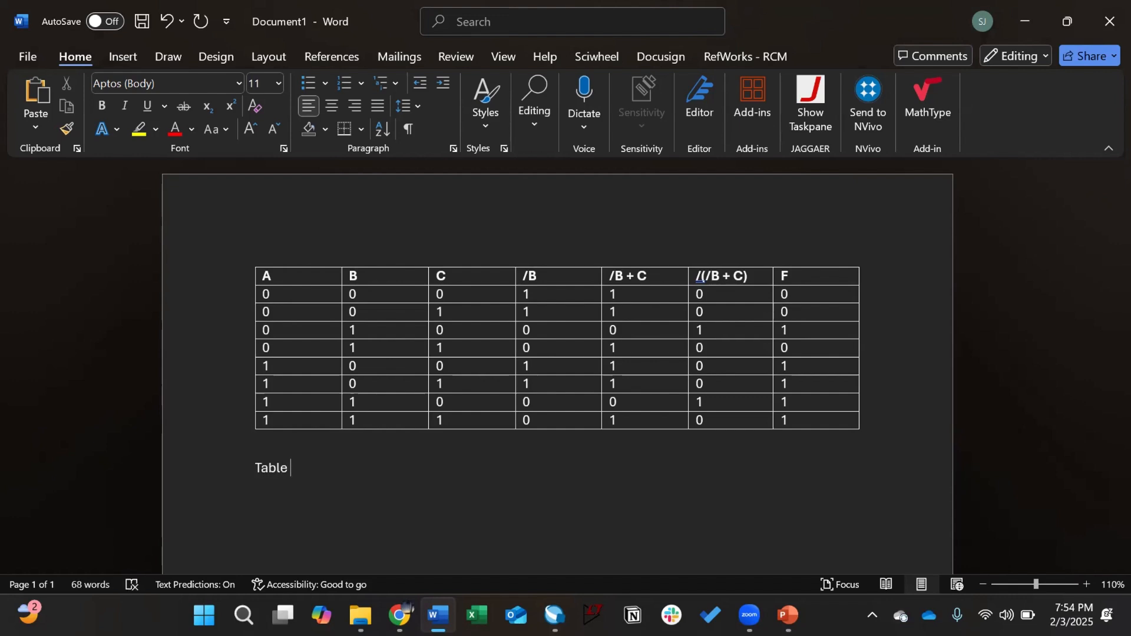
text(1: Truth table for)
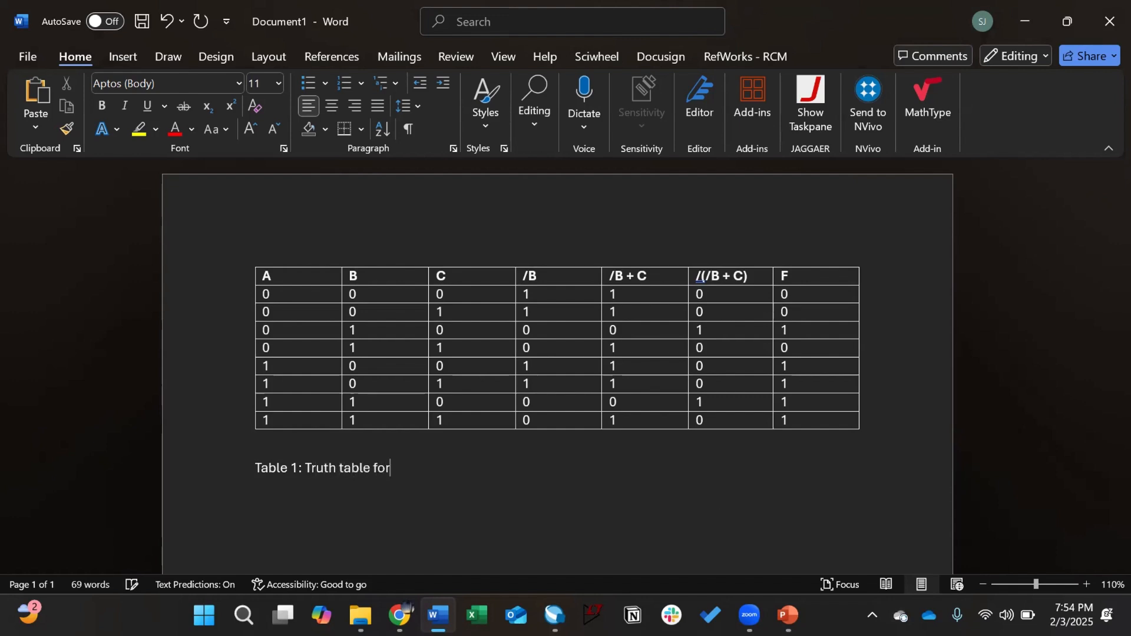
text( he)
text(essionequation)
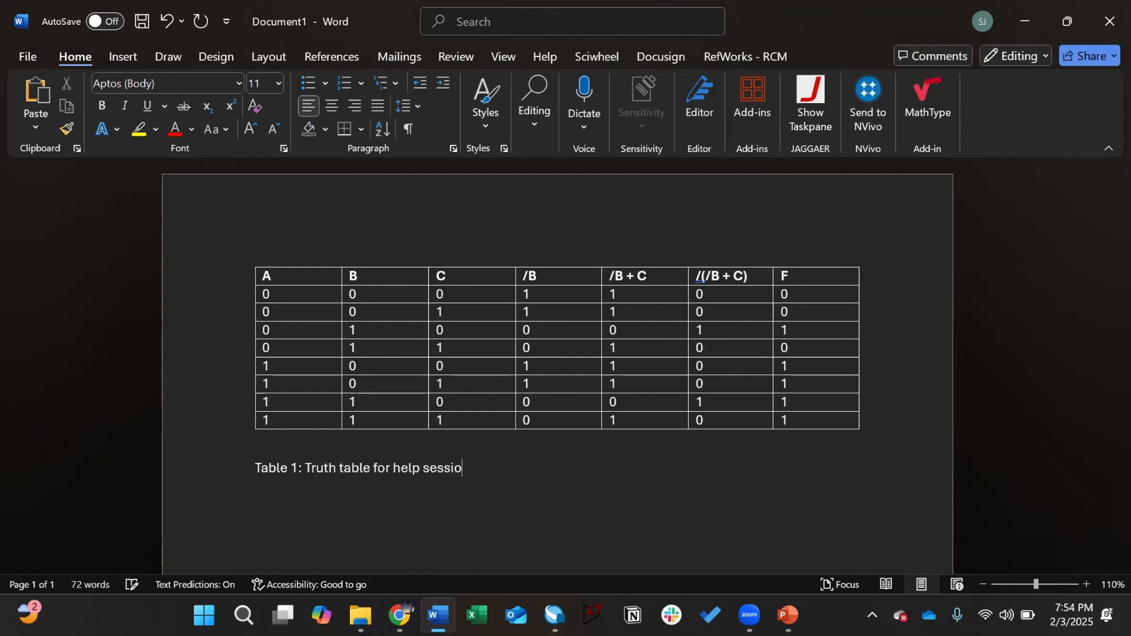
key(BackSpace)
key(BackSpace)
key(BackSpace)
key(BackSpace)
key(BackSpace)
key(BackSpace)
key(BackSpace)
key(BackSpace)
text(equ)
text(ation)
text(Table )
text(2)
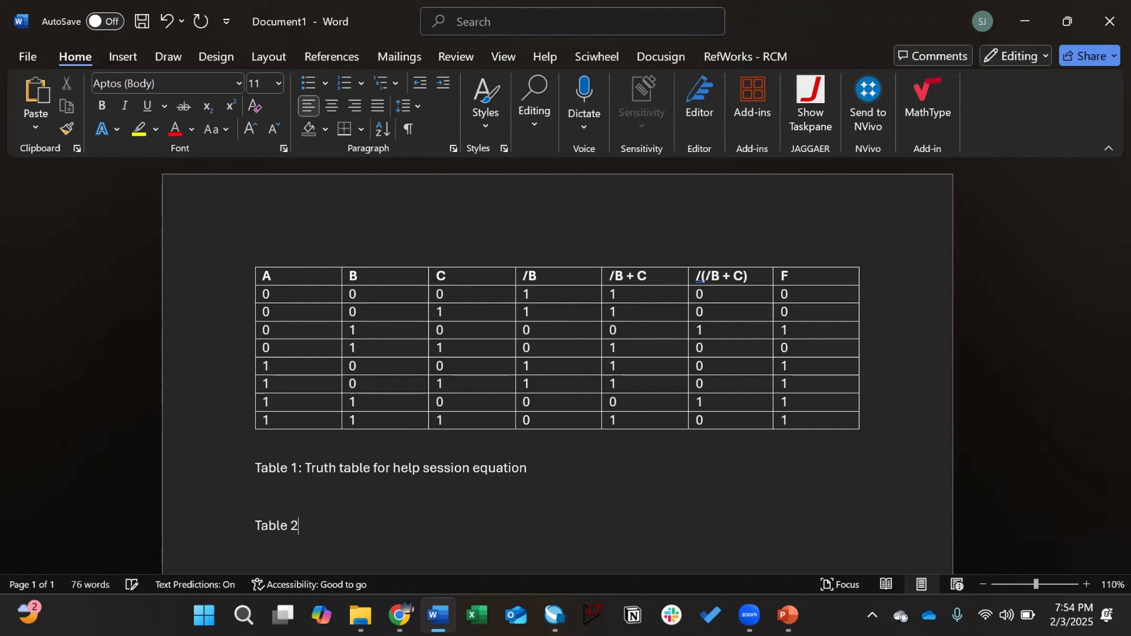
text(: Voltage table for he)
key(Tab)
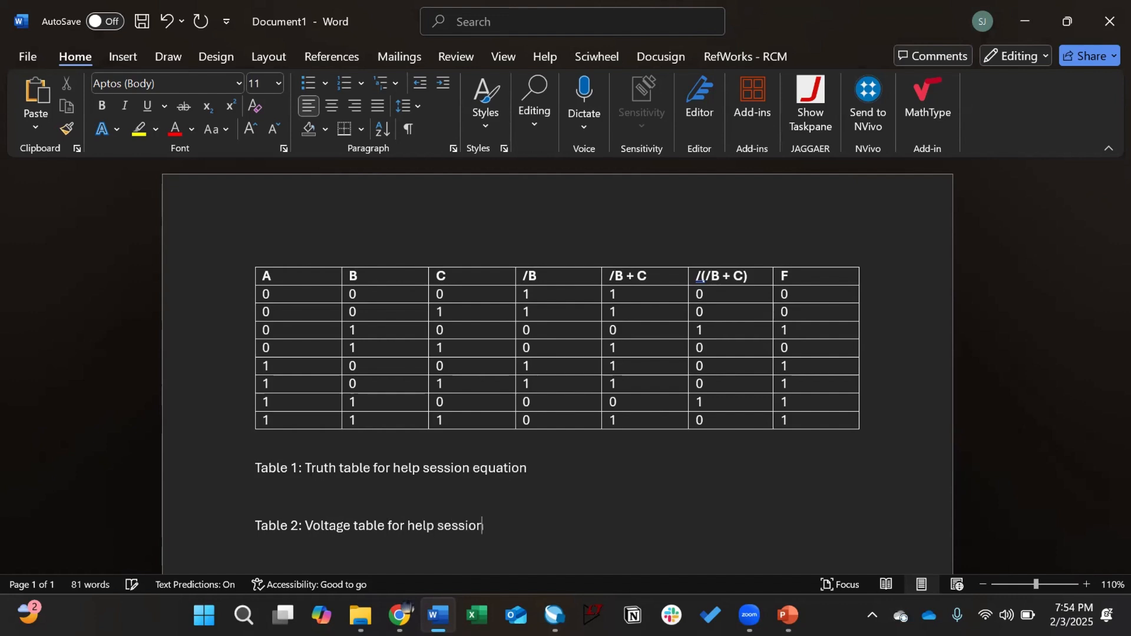
text(equ)
key(Tab)
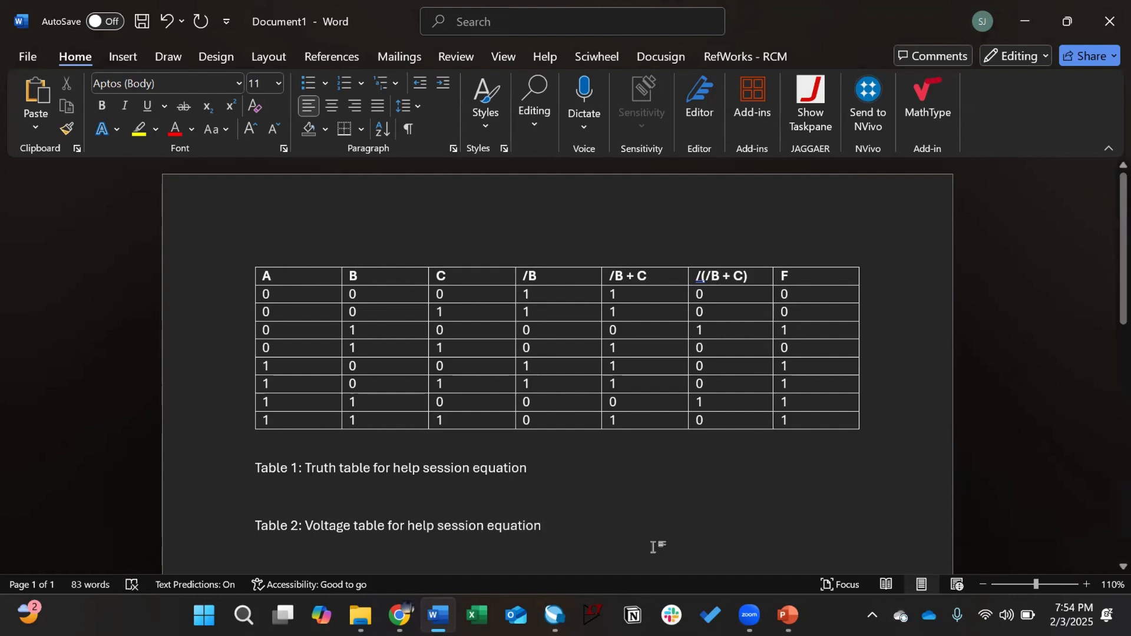
Step: Paste a truth table copy under Table 1 caption and delete its /B, /B + C, /(/B + C) columns
drag(263, 276, 831, 419)
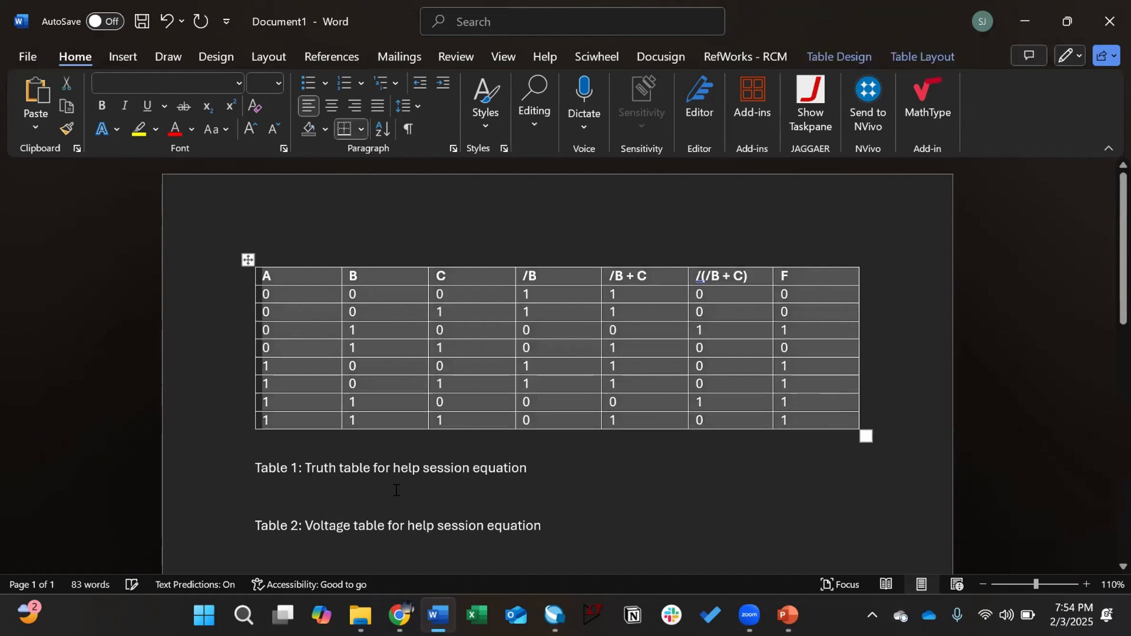
click(375, 490)
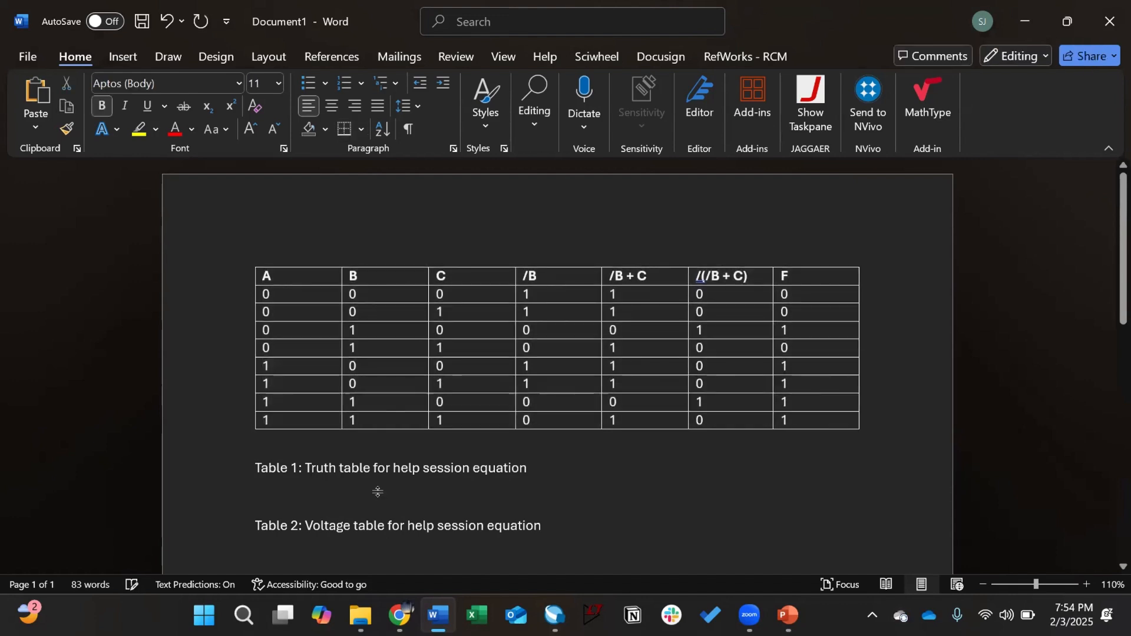
key(ctrl+v)
scroll(413, 448, down, 1)
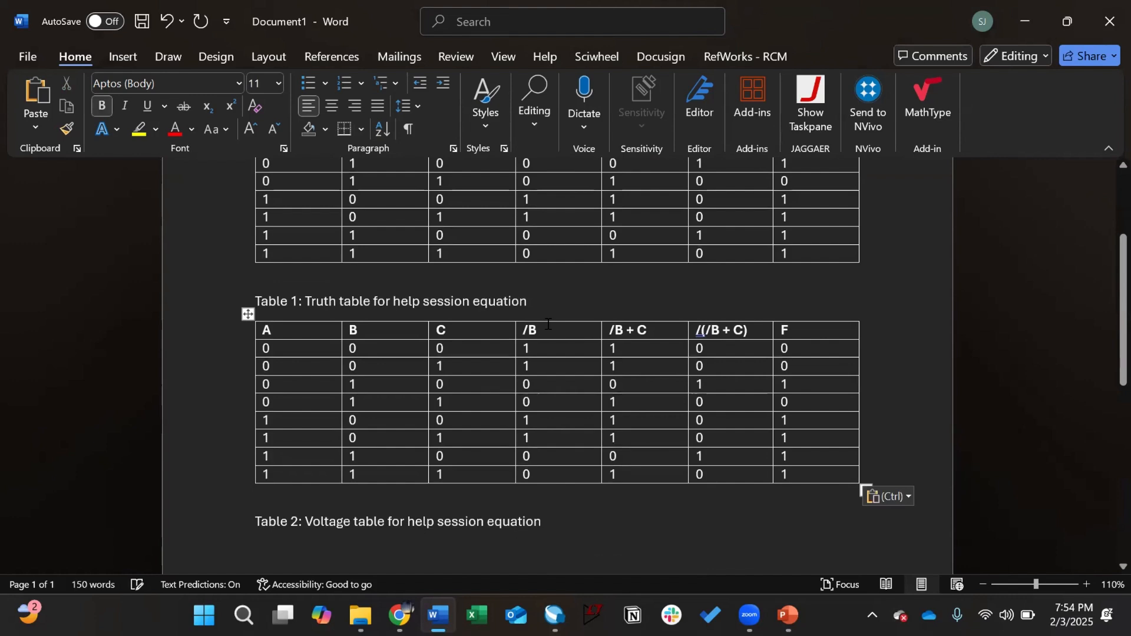
drag(525, 332, 719, 466)
key(BackSpace)
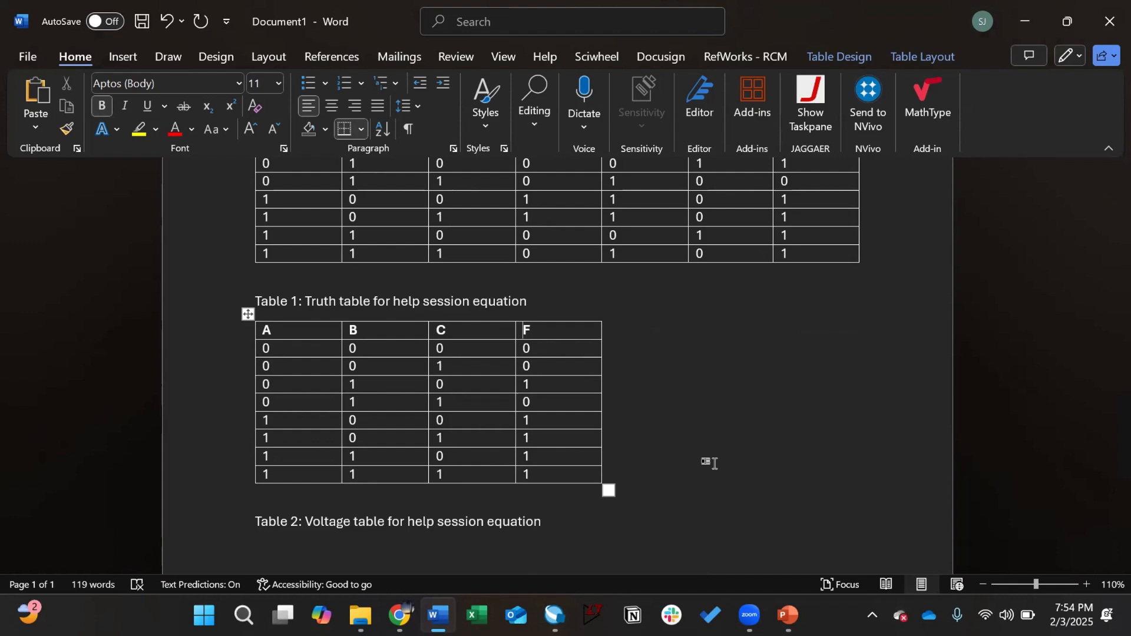
scroll(713, 463, up, 3)
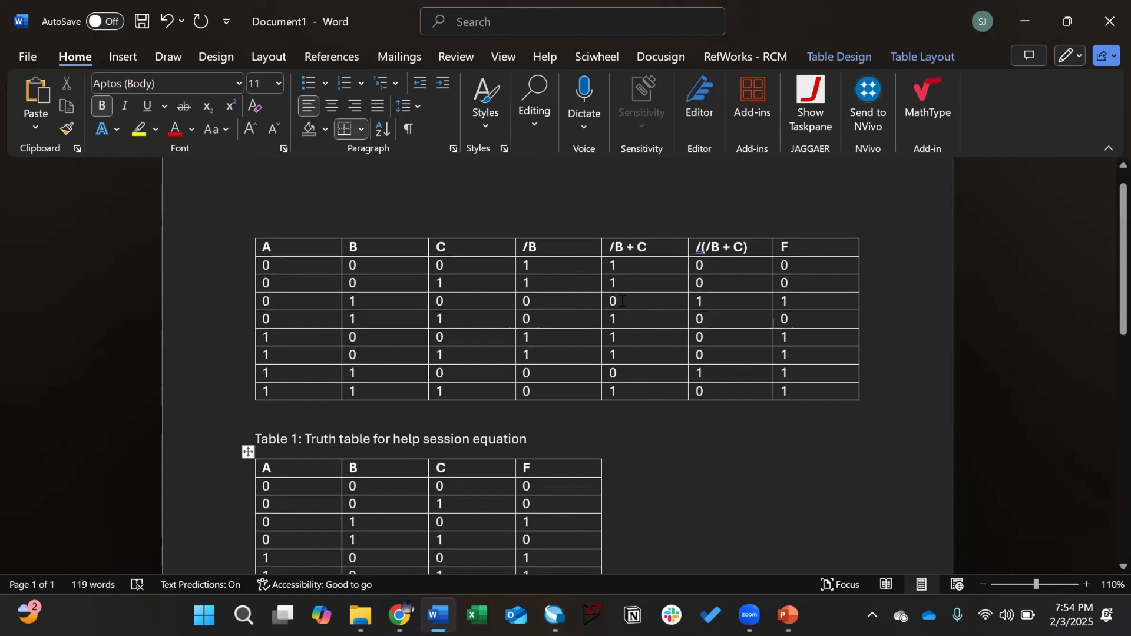
scroll(625, 294, down, 2)
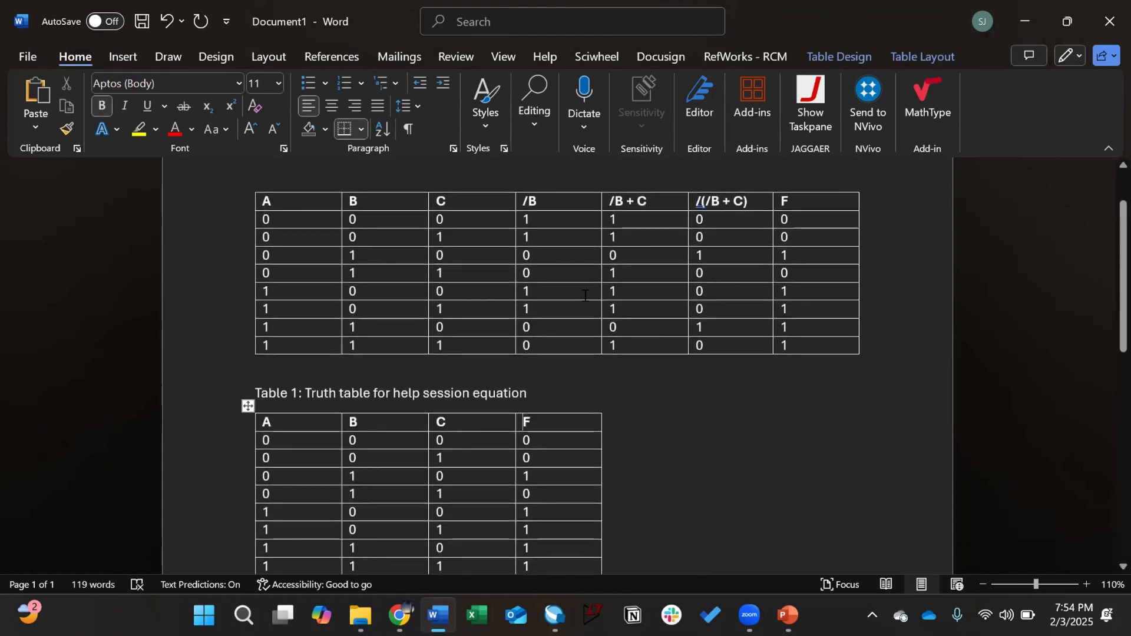
click(564, 515)
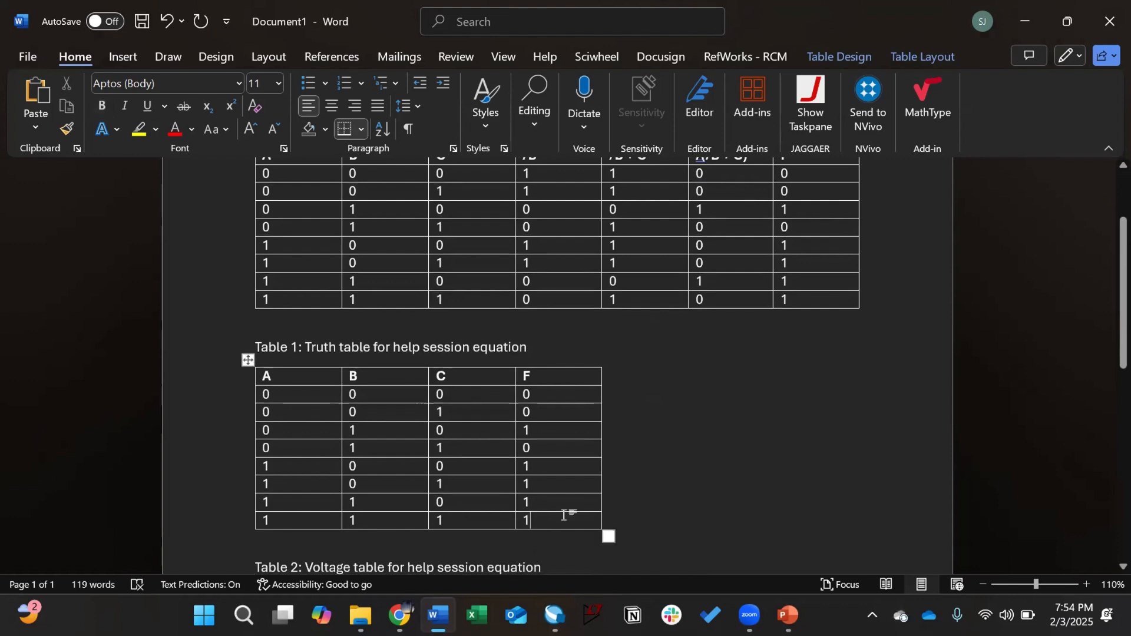
Step: Label the headers A (H), B (L), C (H), F (L) and select the A (H) values
click(306, 380)
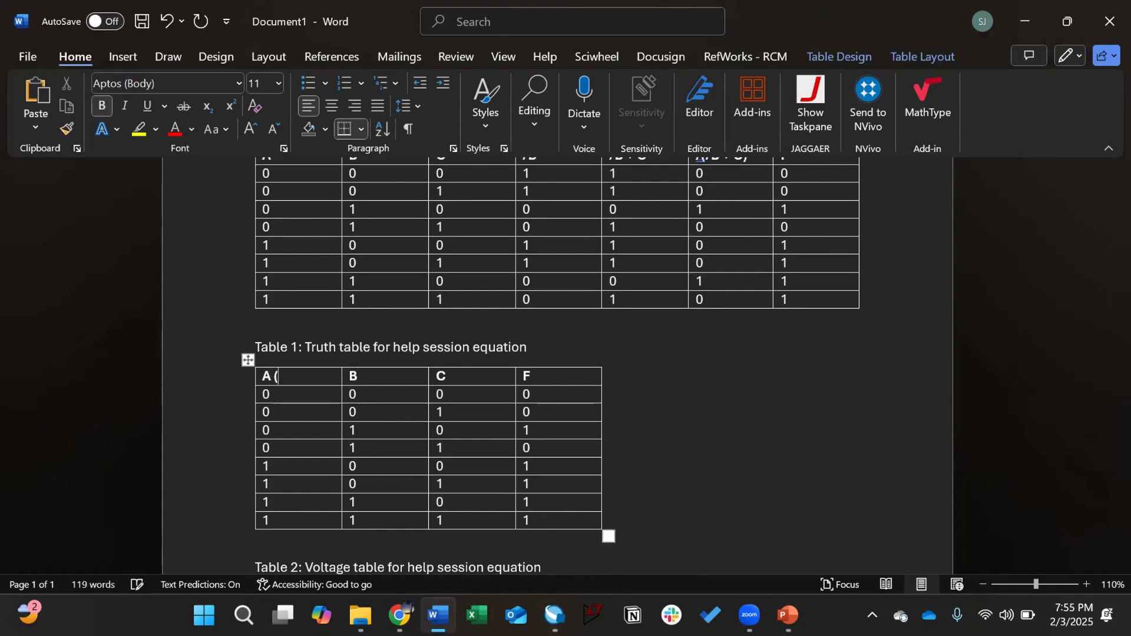
text((H))
key(Tab)
key(Right)
text((L)
key(Tab)
key(Right)
text((H))
key(Tab)
key(Tab)
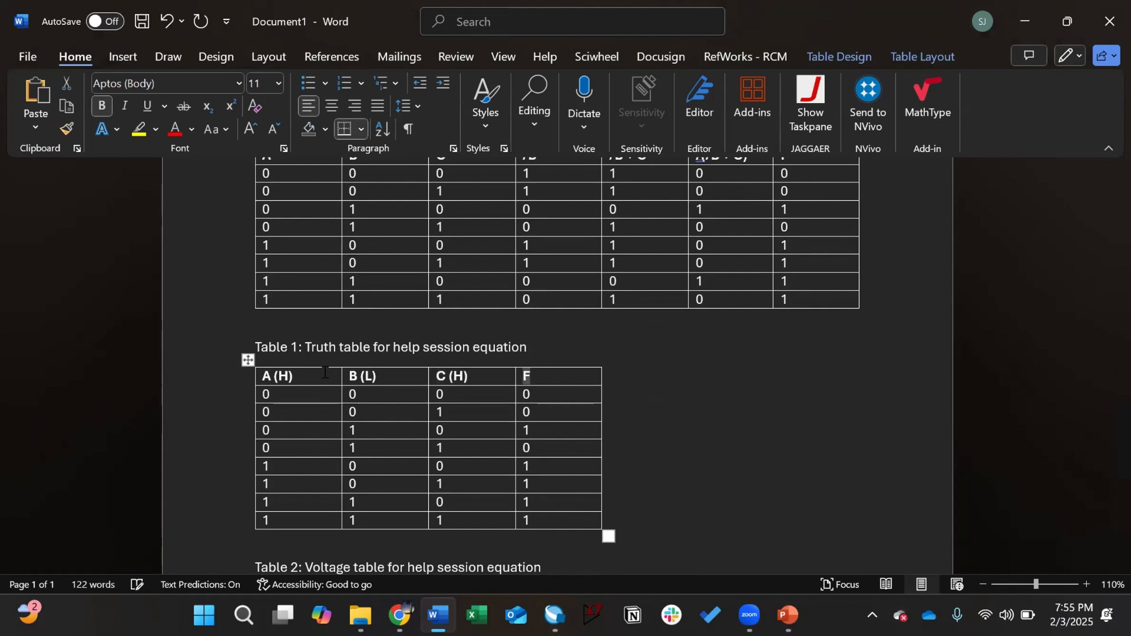
click(548, 375)
text((L))
scroll(574, 393, down, 3)
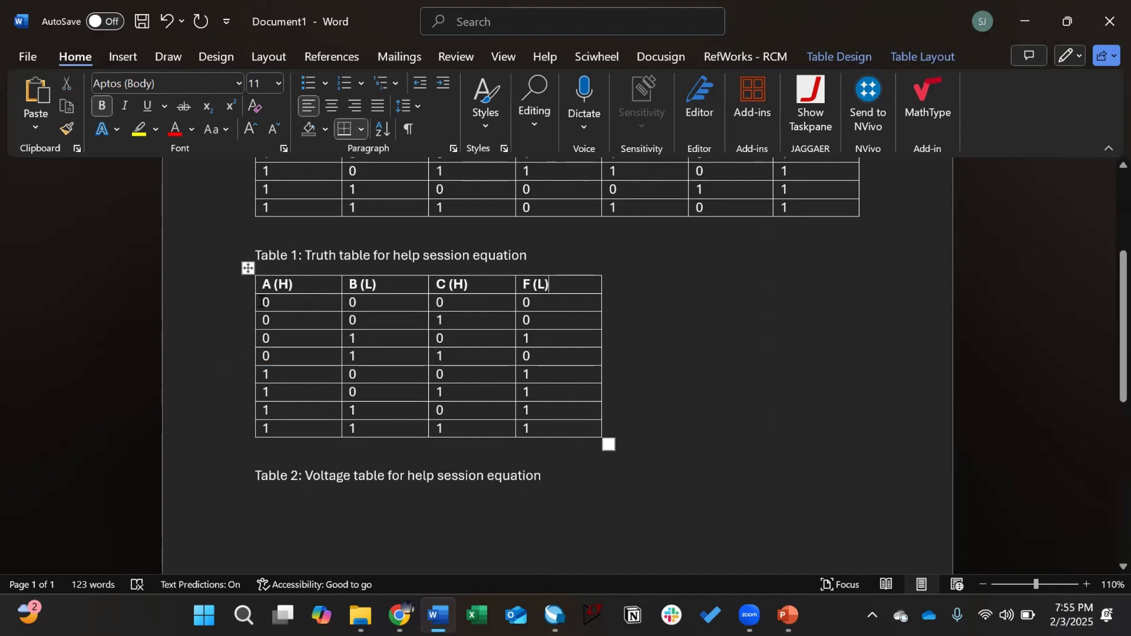
drag(262, 300, 282, 431)
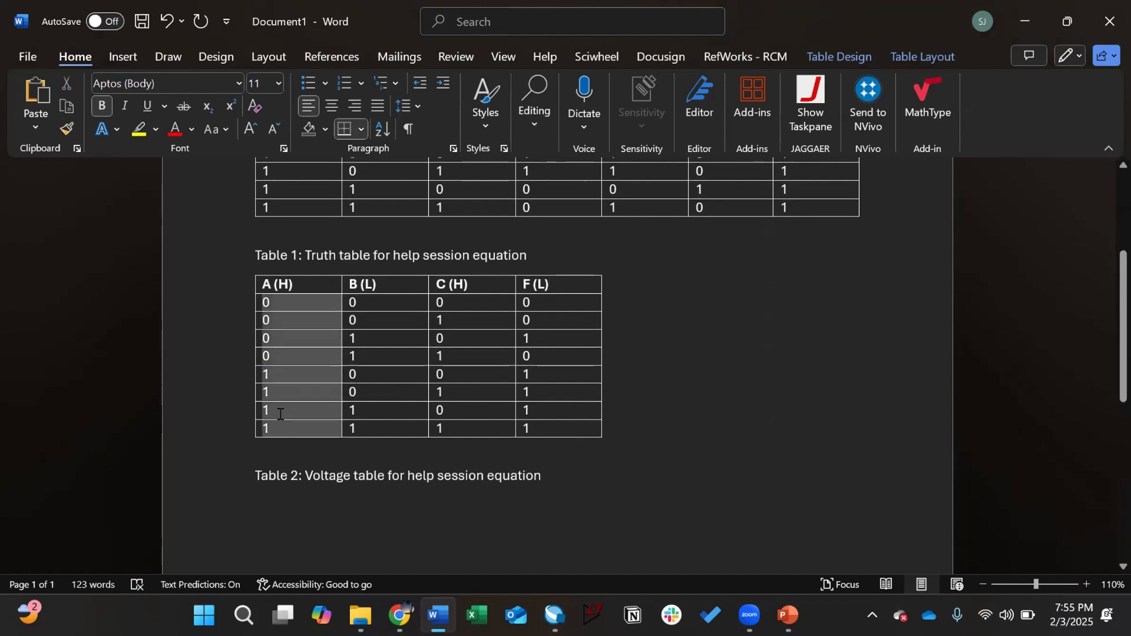
Step: Replace every 0 with L in the selected A (H) column only
click(622, 25)
text(replace)
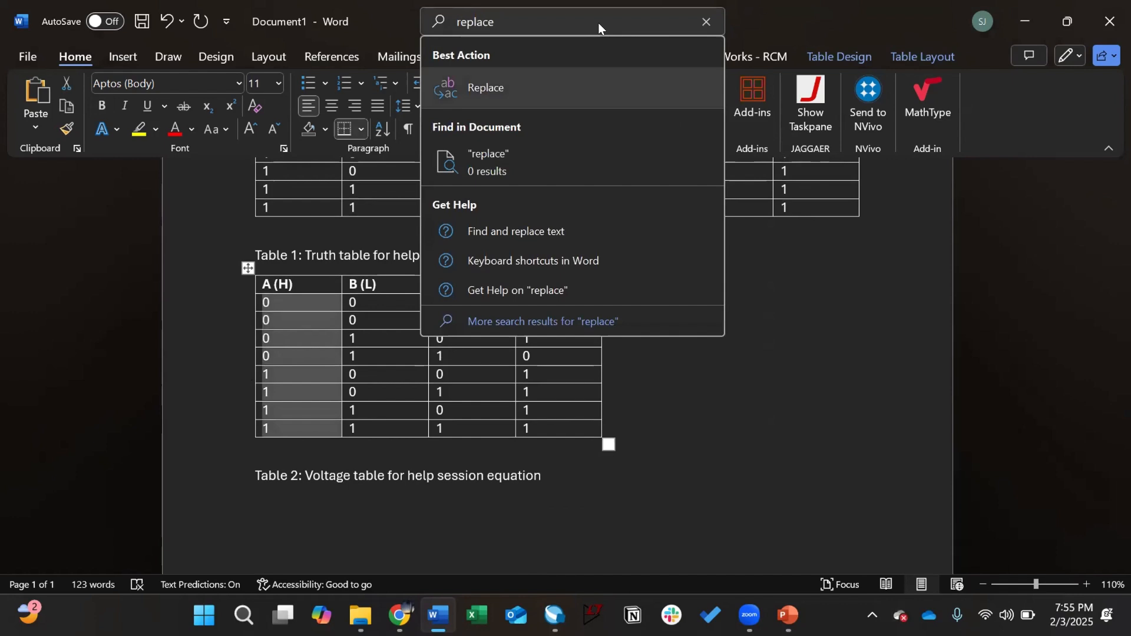
click(591, 83)
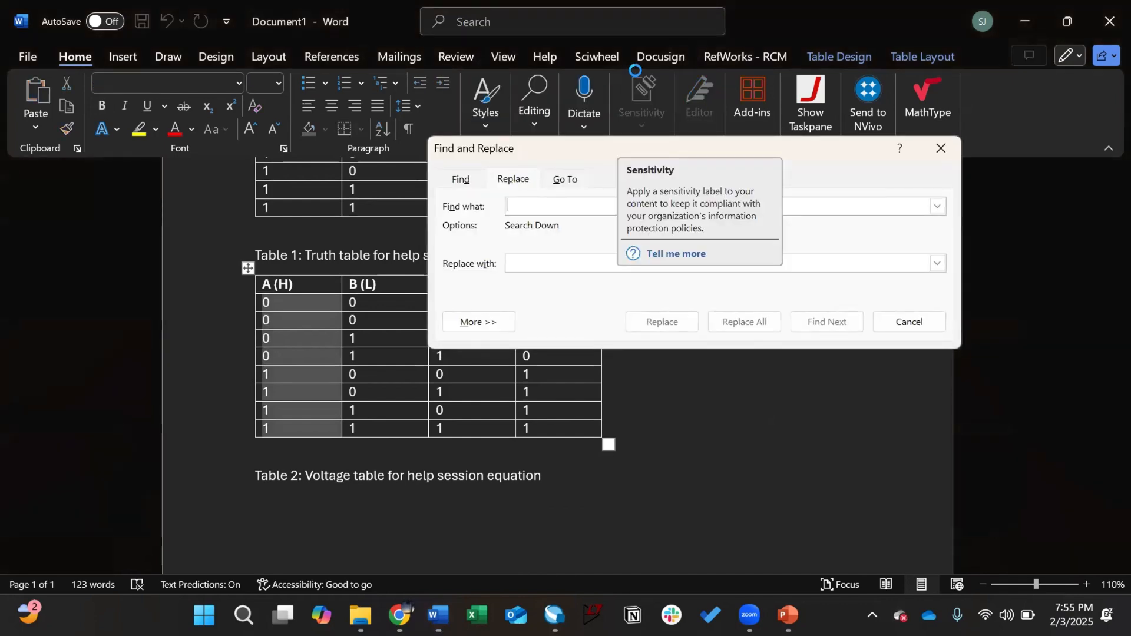
drag(628, 149, 594, 157)
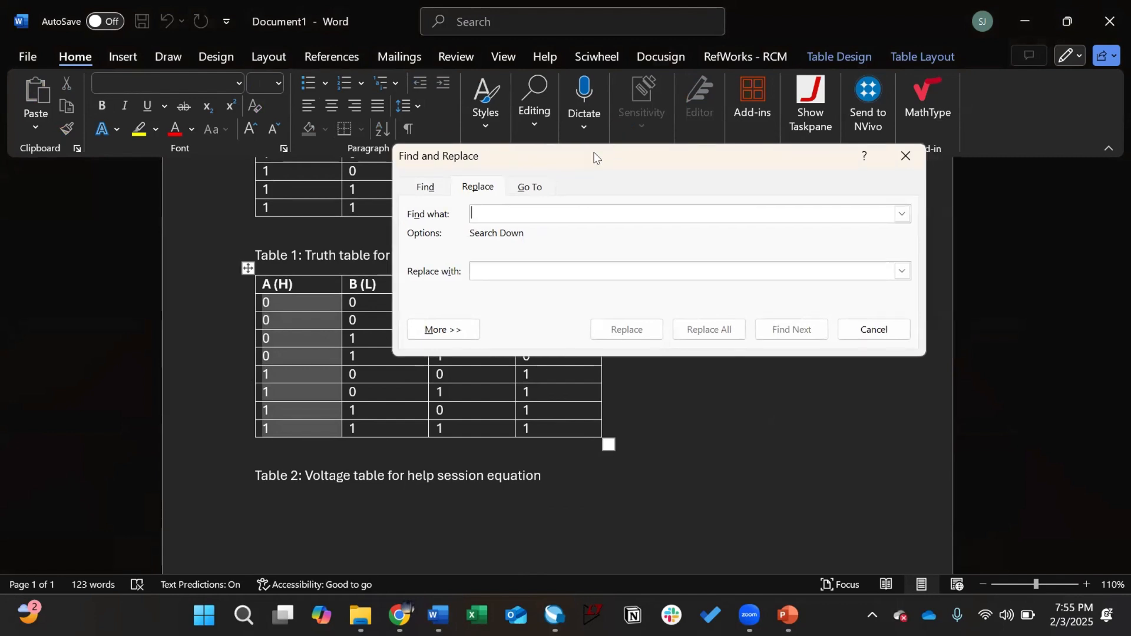
text(0)
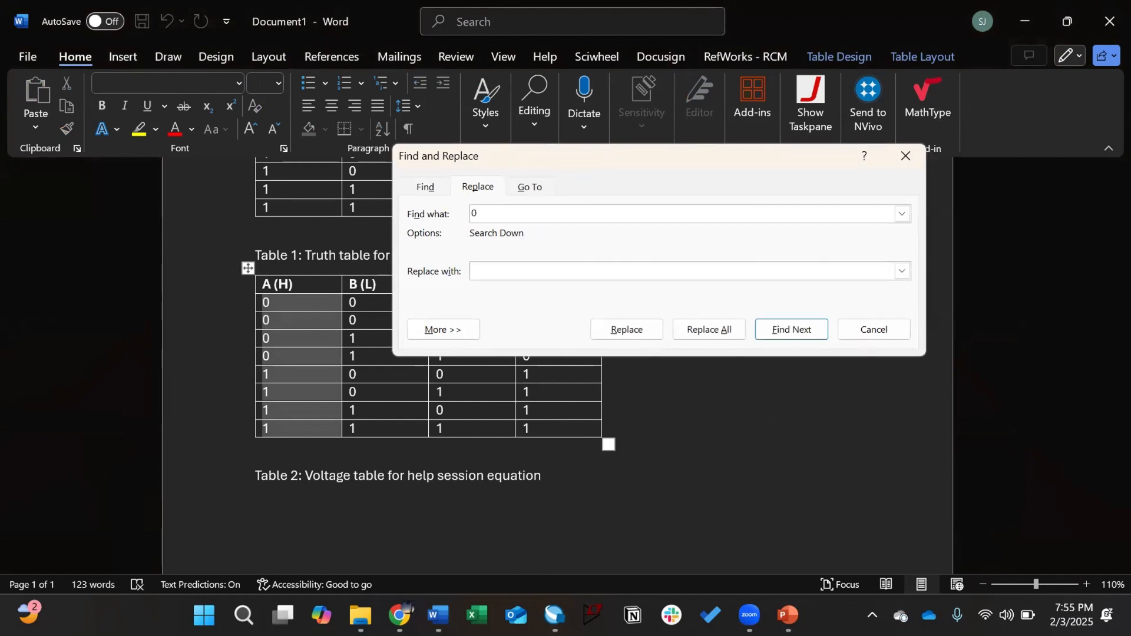
click(557, 274)
text(L)
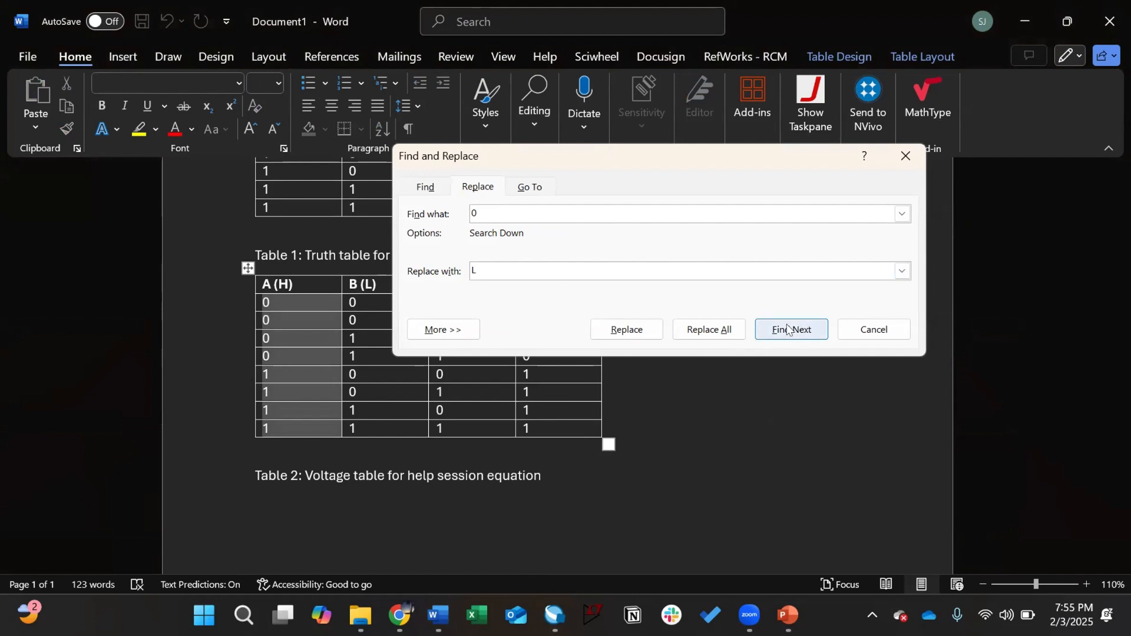
click(733, 333)
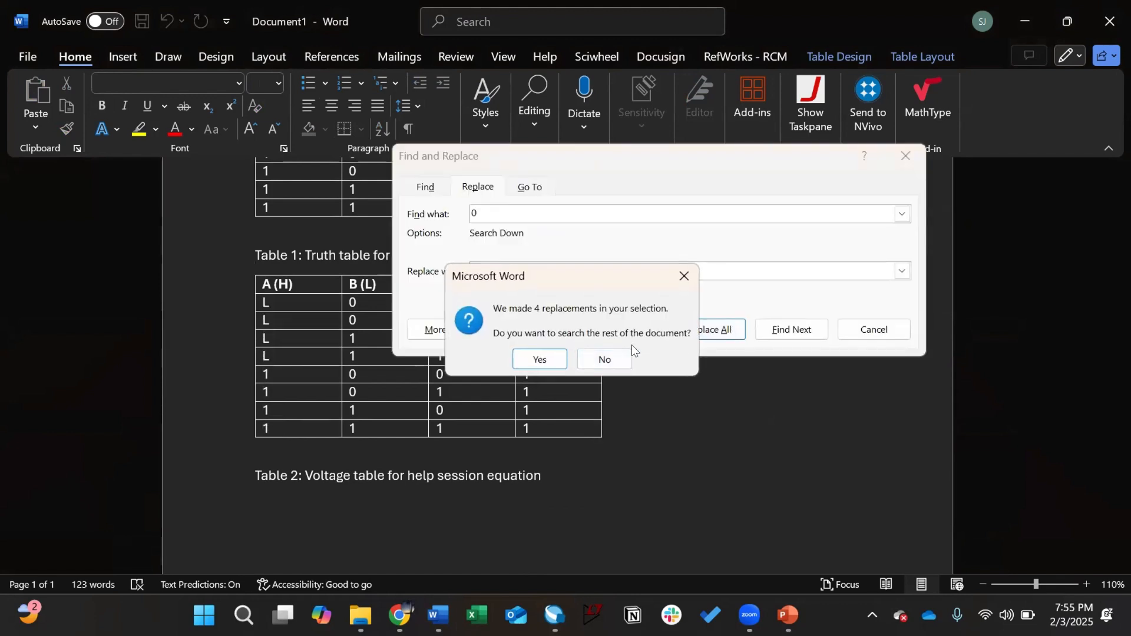
click(624, 361)
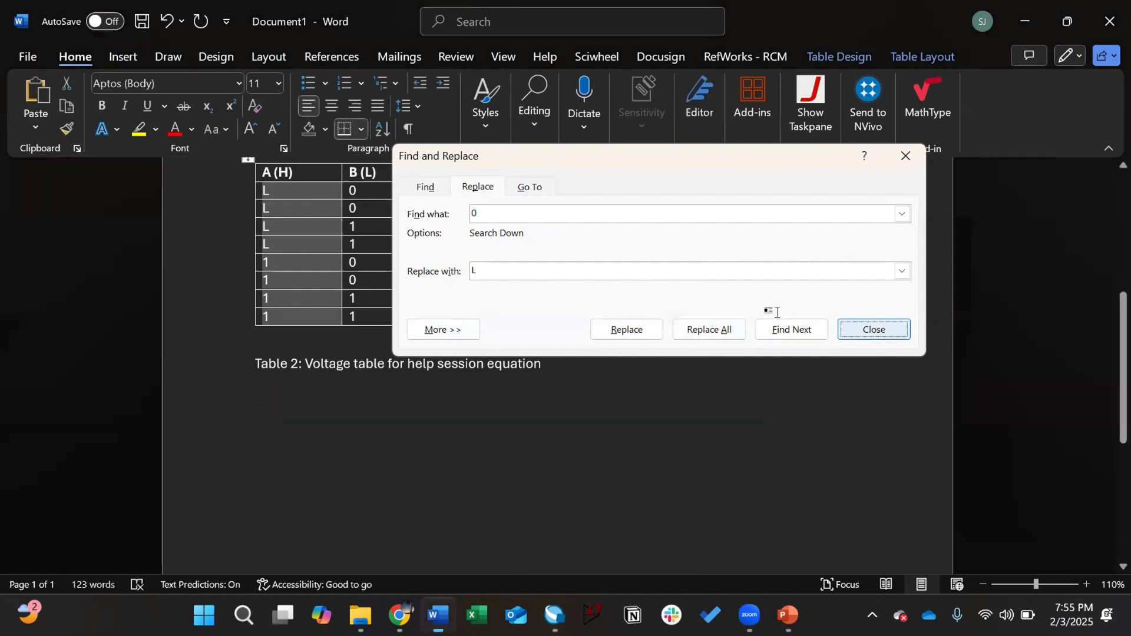
key(Escape)
scroll(301, 274, up, 1)
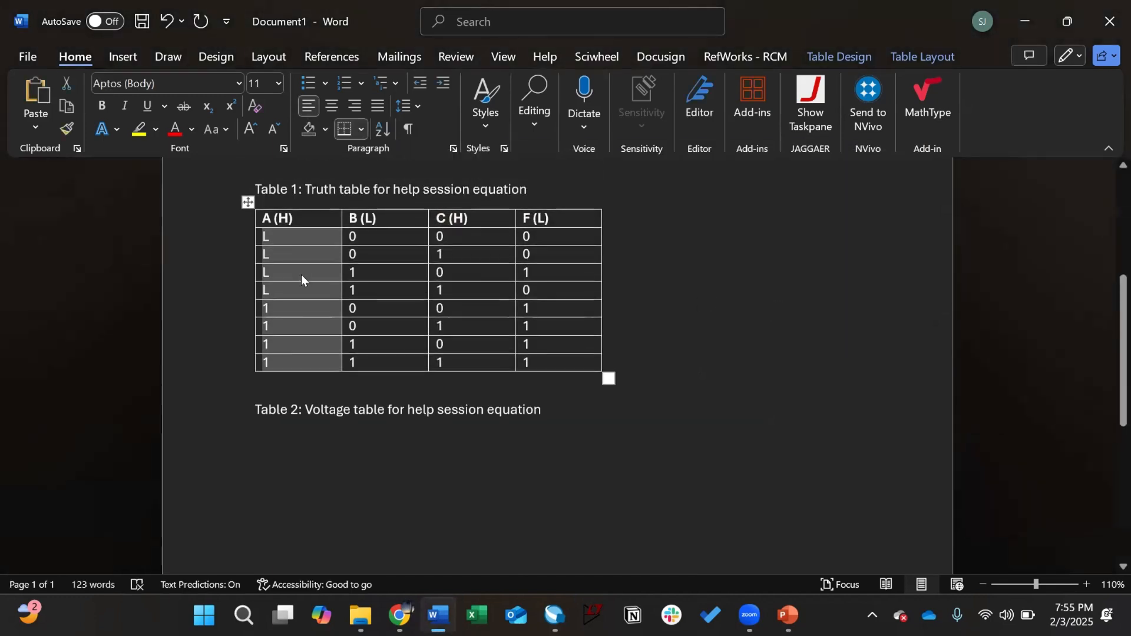
Step: Replace every 1 with H in the selected A (H) column
key(ctrl+h)
text(1)
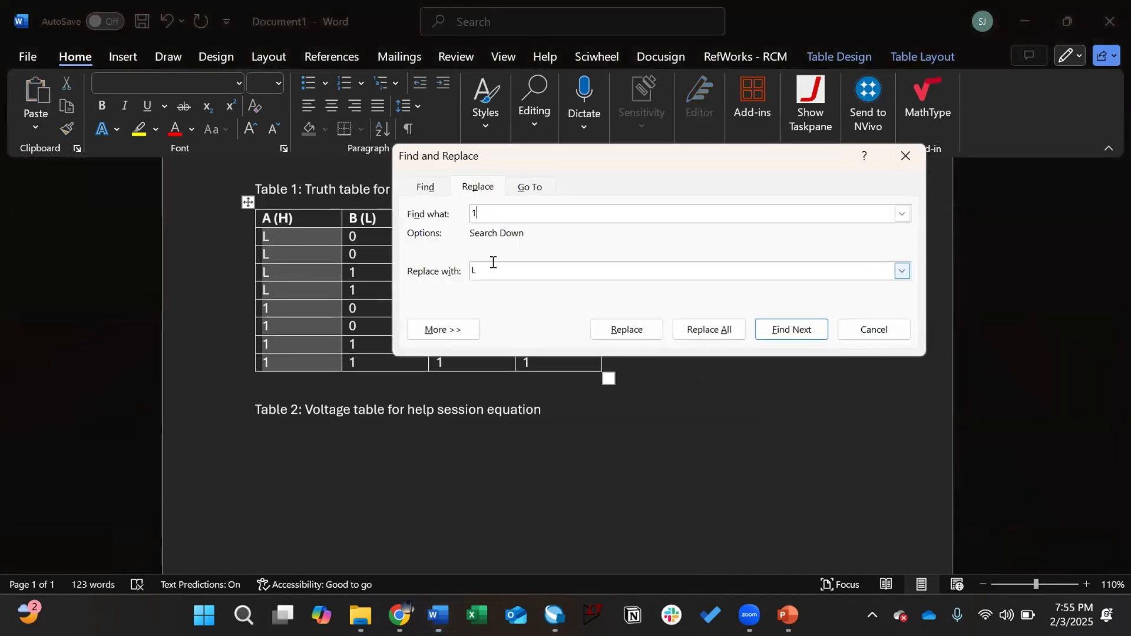
click(473, 268)
click(725, 329)
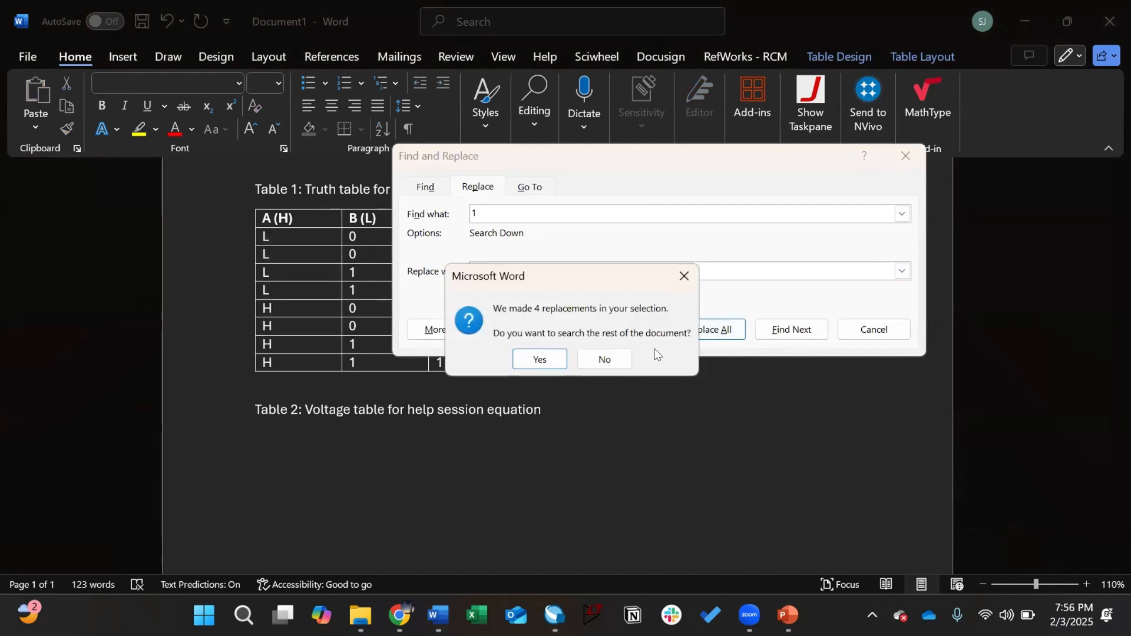
click(628, 360)
Step: Select the B (L) values and replace every 0 with H
click(854, 327)
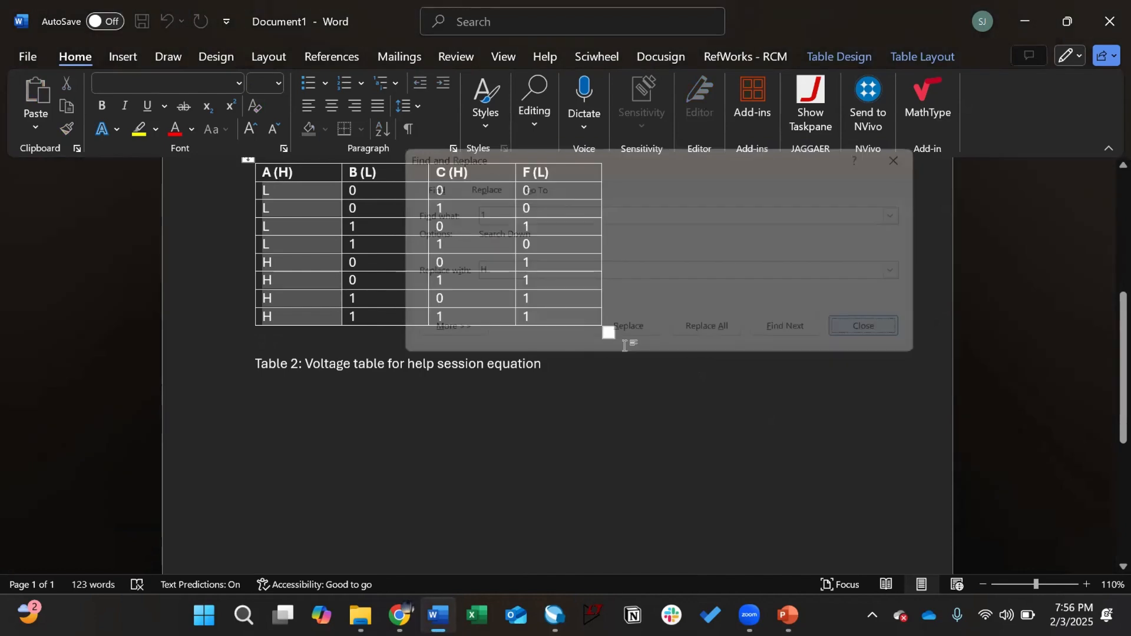
drag(362, 236, 362, 356)
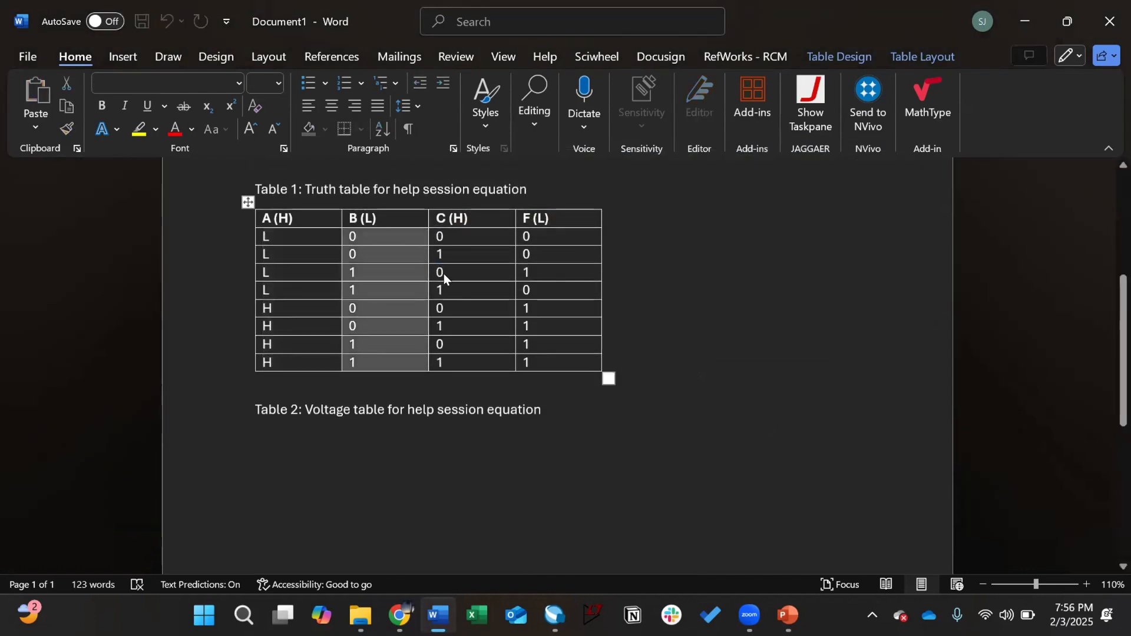
key(ctrl+h)
text(0)
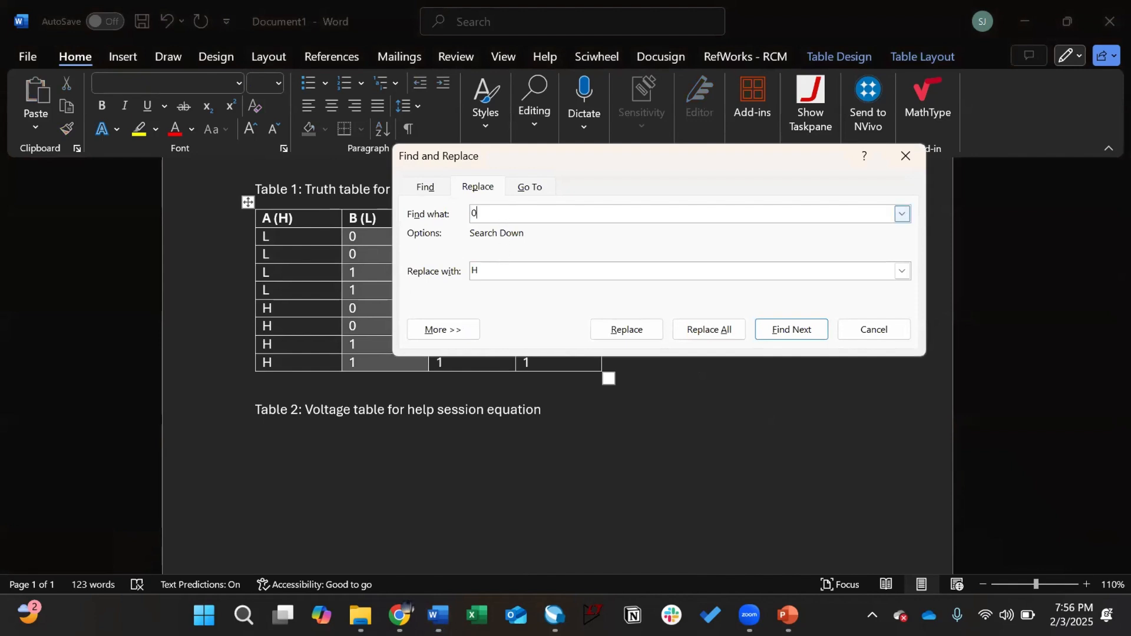
key(Tab)
key(BackSpace)
click(726, 329)
click(607, 358)
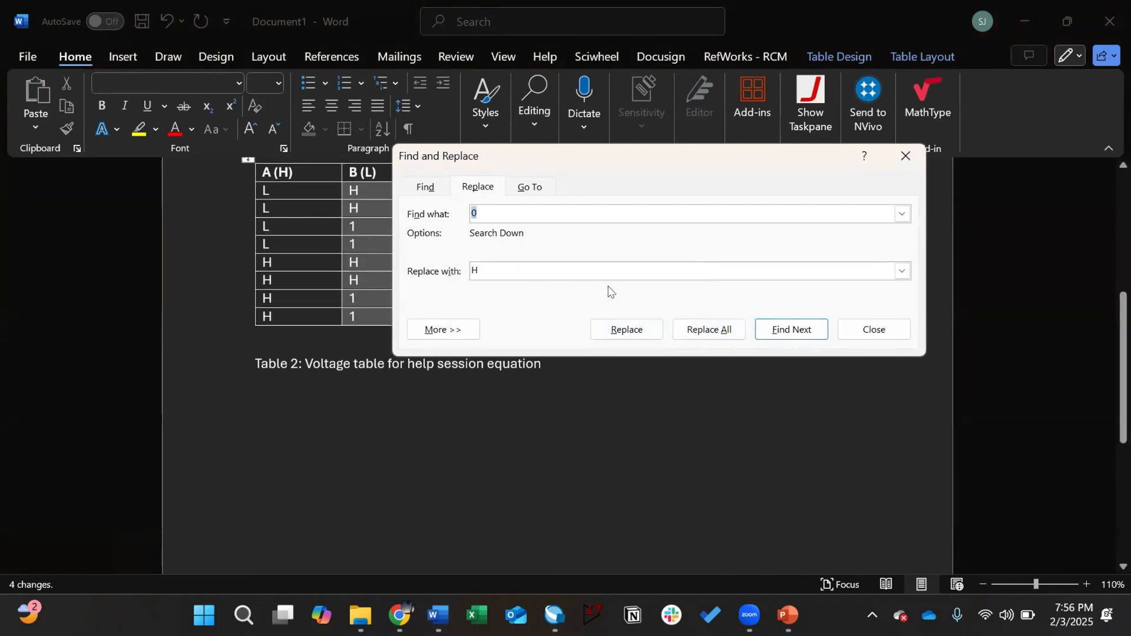
Step: Replace every 1 with L in the B (L) column
text(1)
key(Tab)
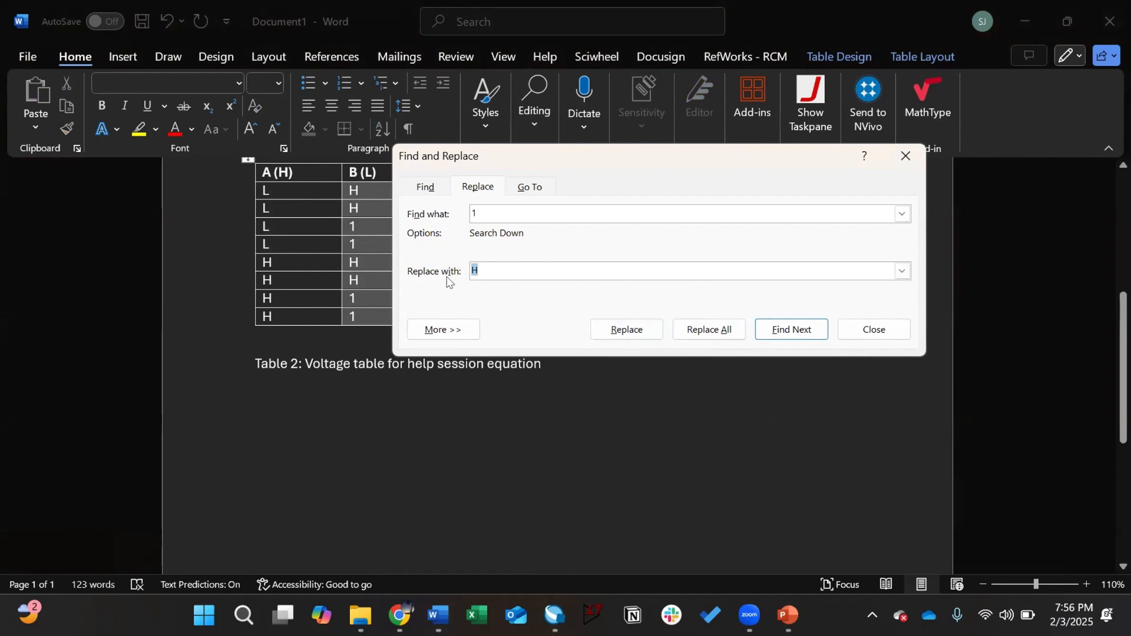
text(L)
click(687, 329)
click(603, 357)
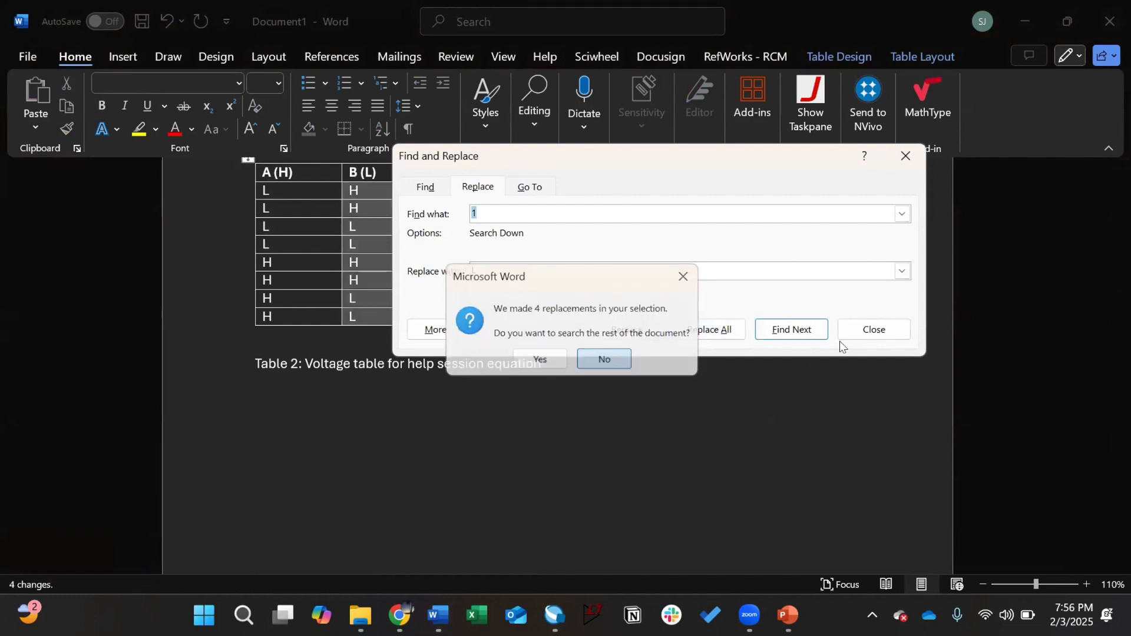
click(843, 337)
scroll(422, 260, up, 1)
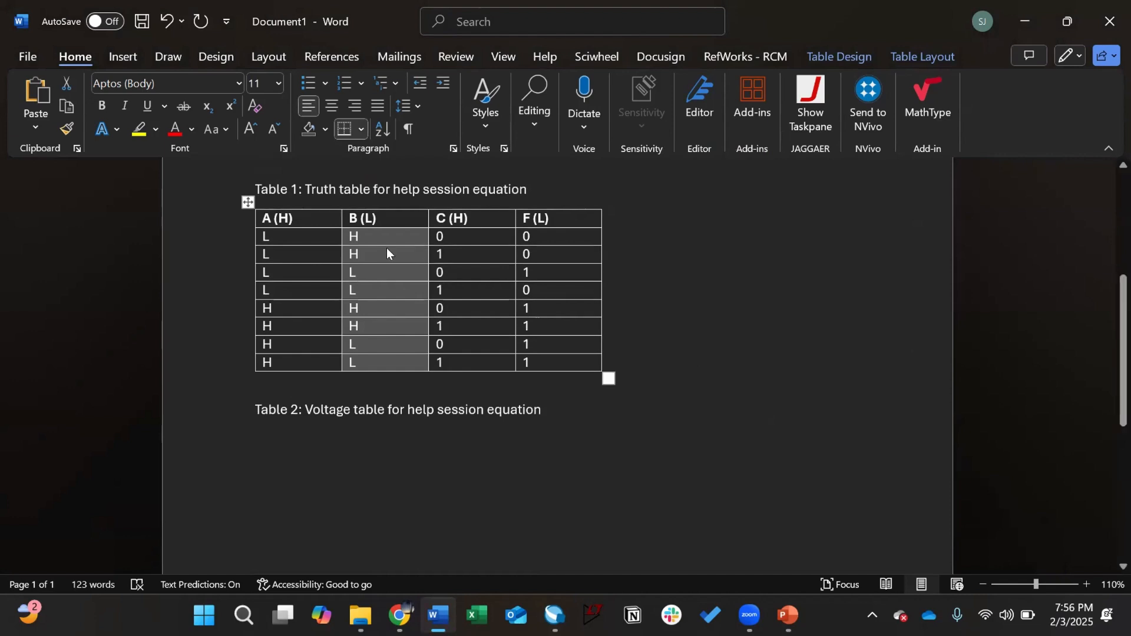
Step: In the F (L) column, replace 1 with L and 0 with H
click(389, 257)
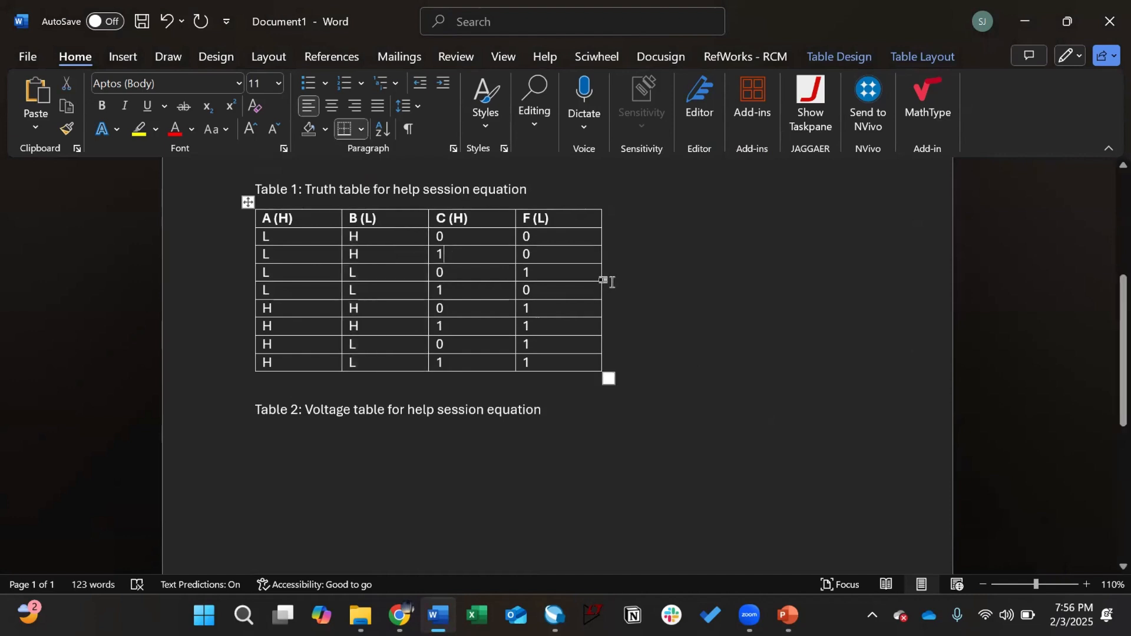
click(382, 217)
drag(538, 236, 540, 353)
key(ctrl+h)
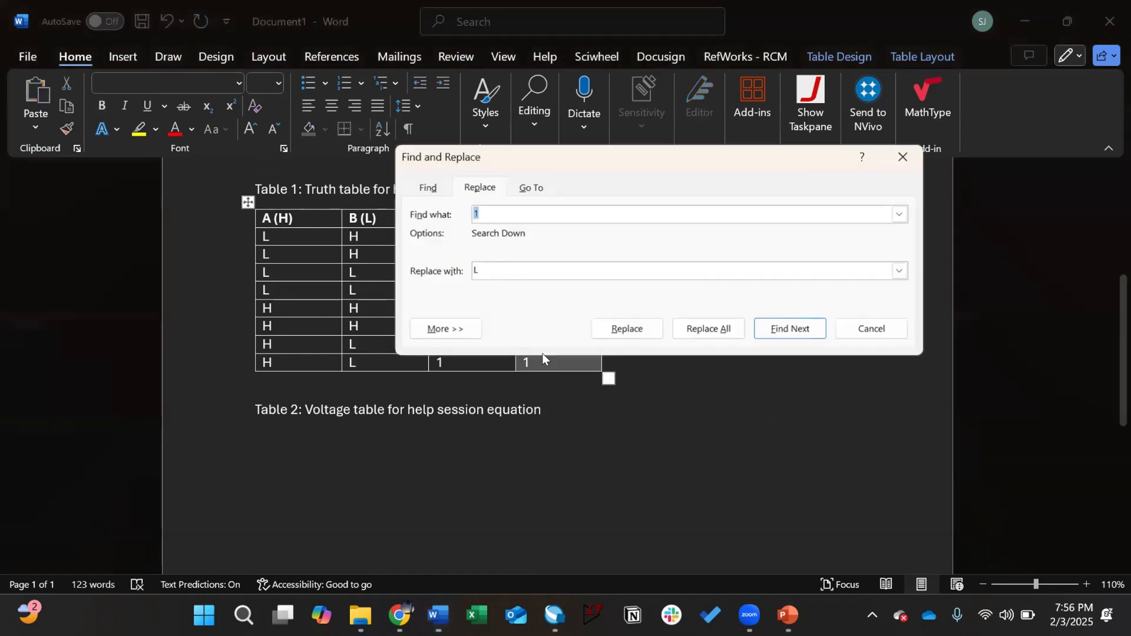
click(709, 330)
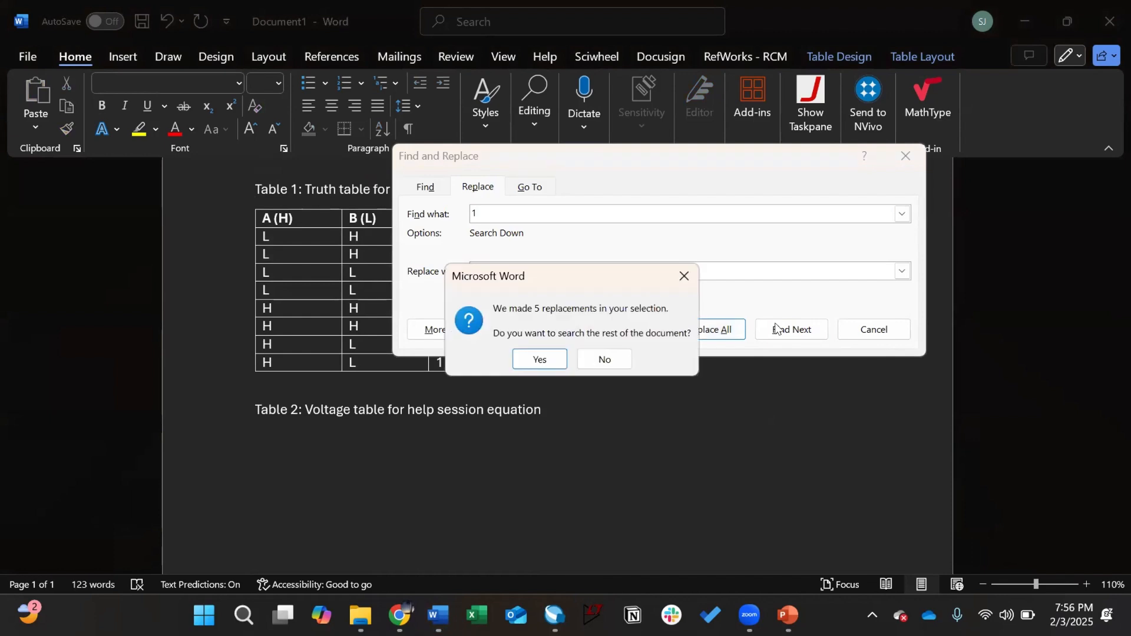
click(604, 357)
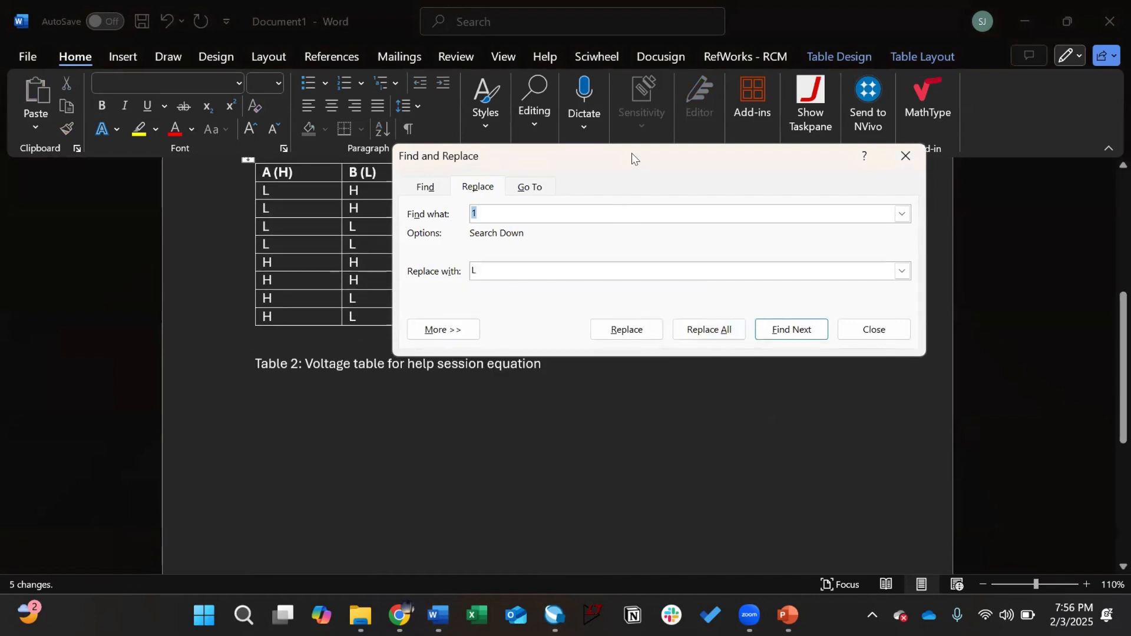
text(0)
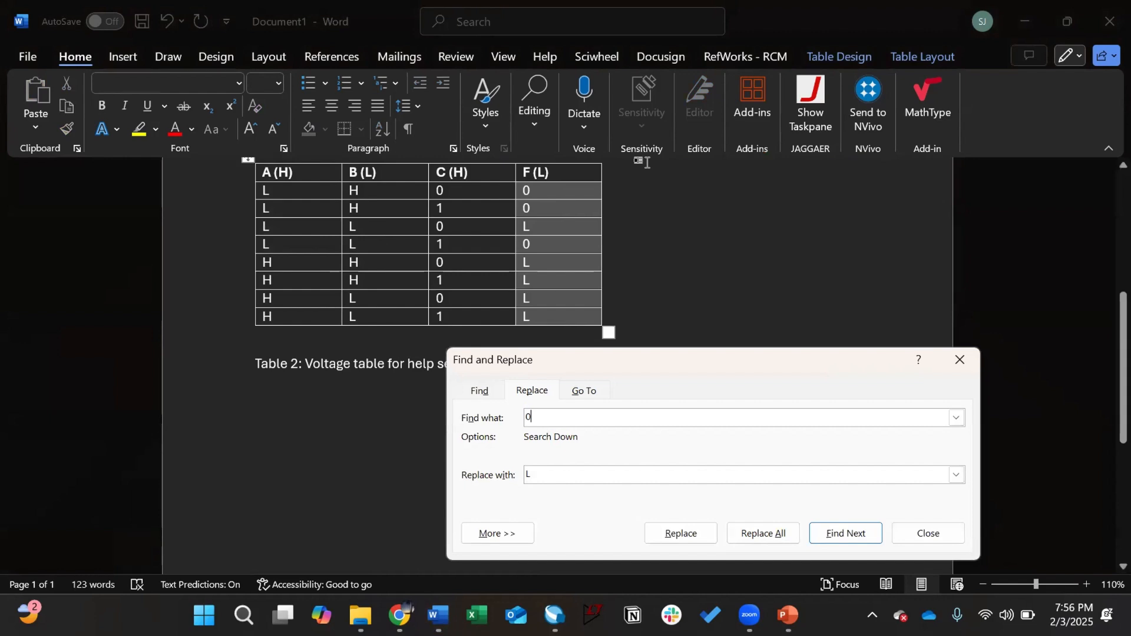
text(H)
click(763, 534)
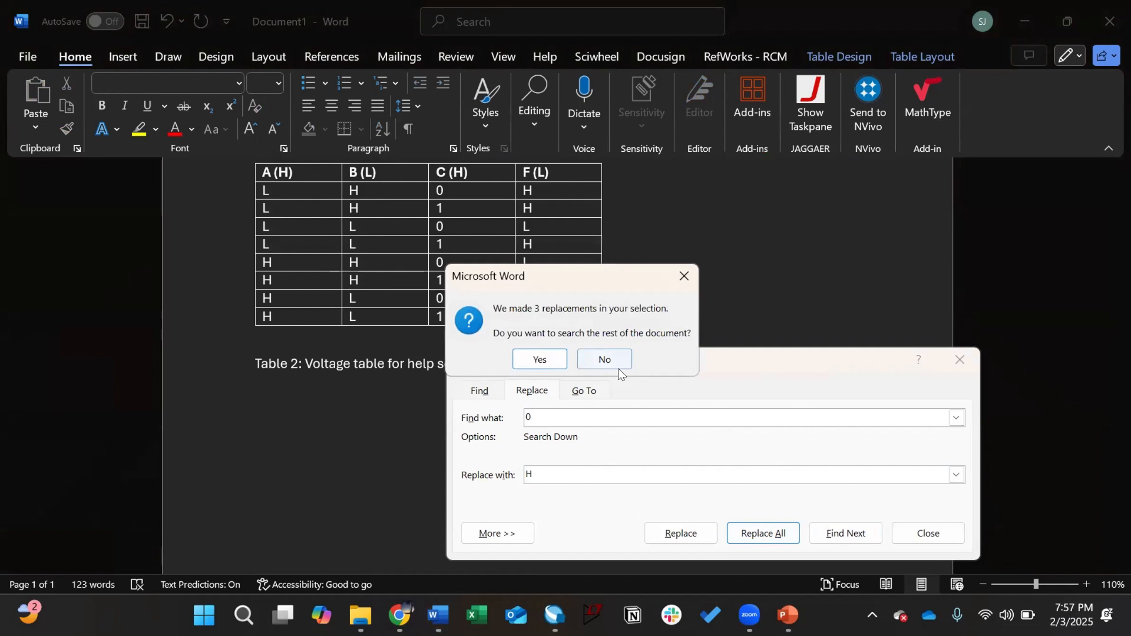
click(606, 359)
key(Escape)
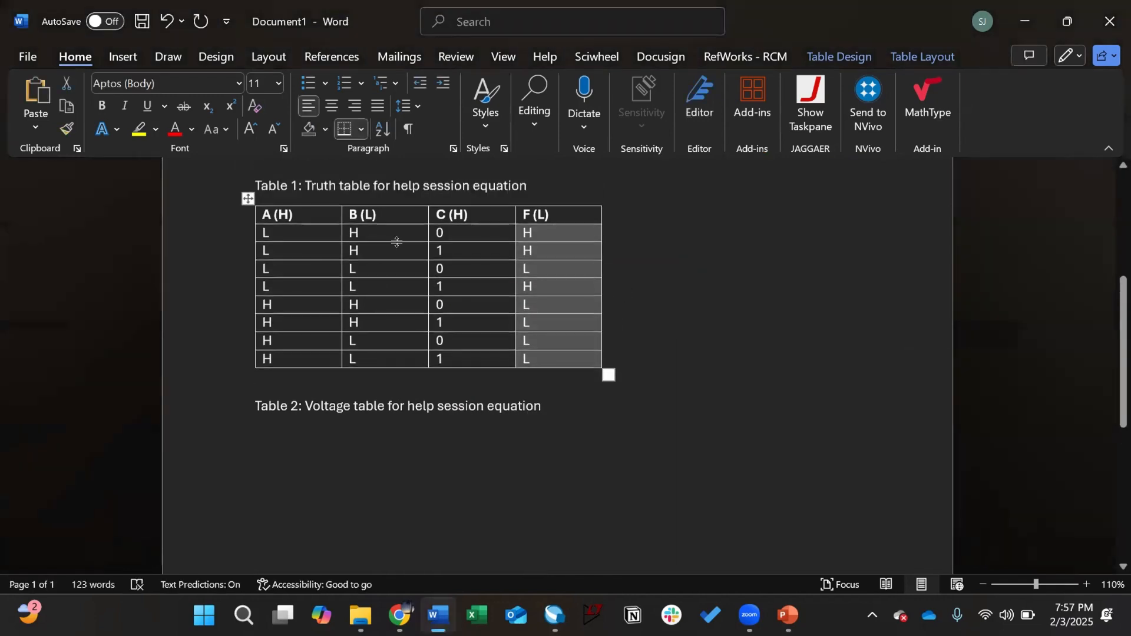
Step: Select the C (H) values and replace every 0 with L
drag(446, 237, 453, 354)
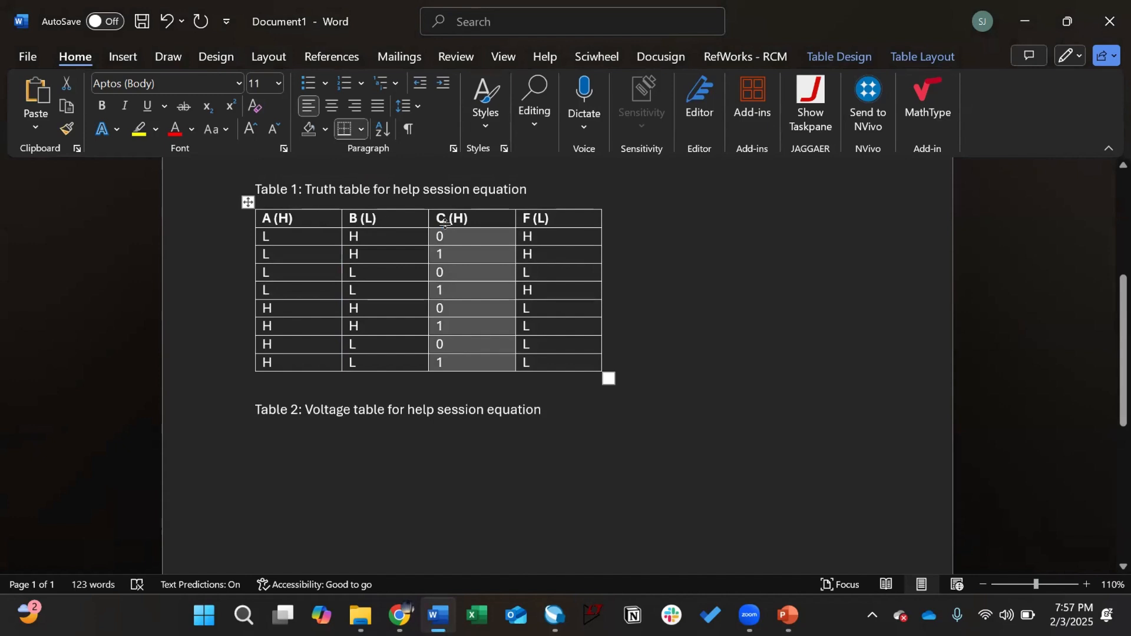
key(ctrl+h)
key(Tab)
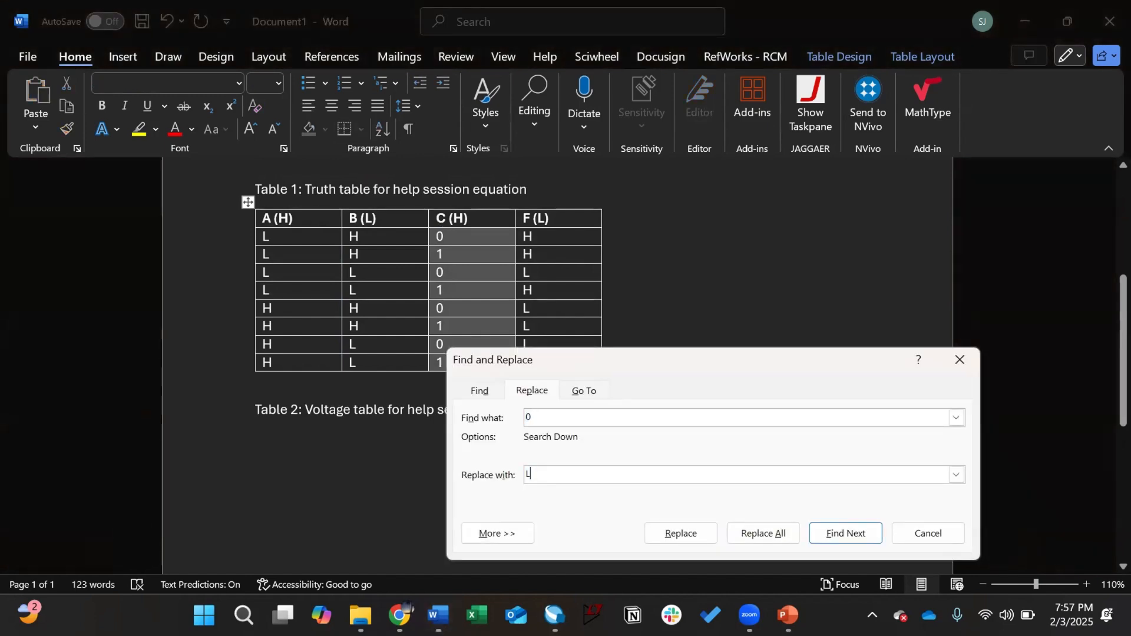
text(L)
click(763, 533)
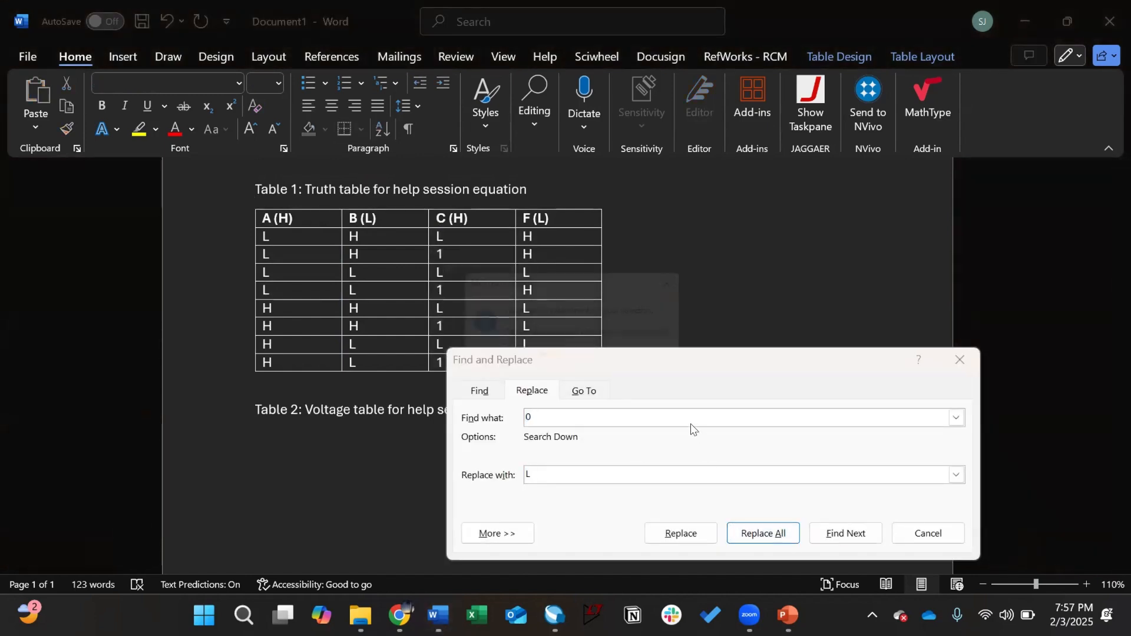
click(583, 356)
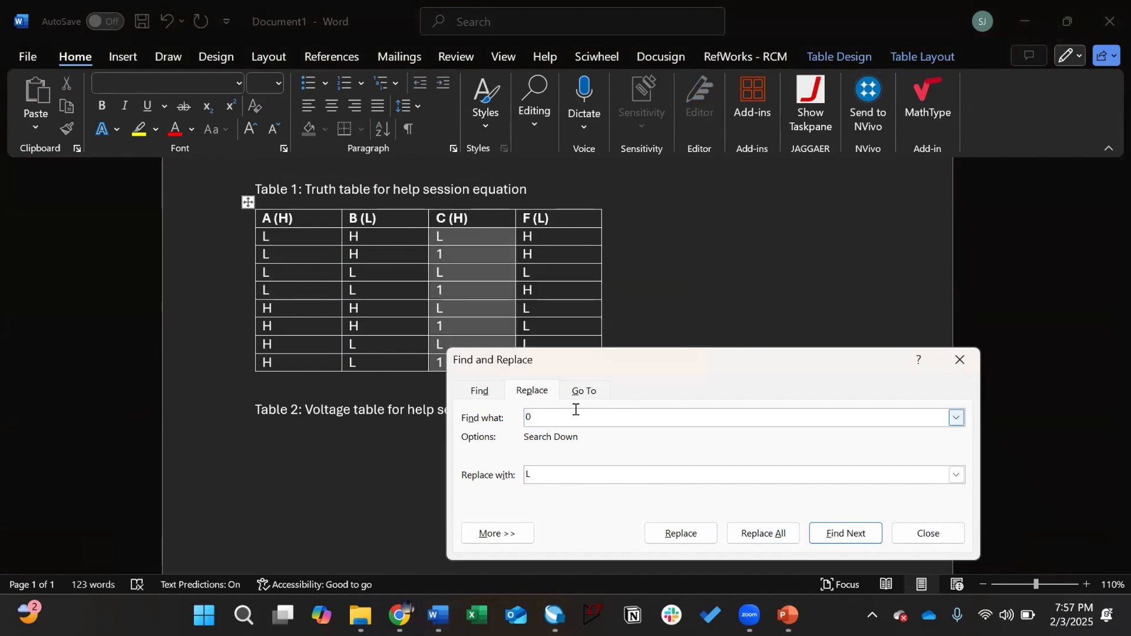
Step: Replace every 1 with H in column C (H) and close Find and Replace
drag(576, 411, 451, 418)
text(1)
drag(545, 470, 522, 465)
text(H)
click(763, 533)
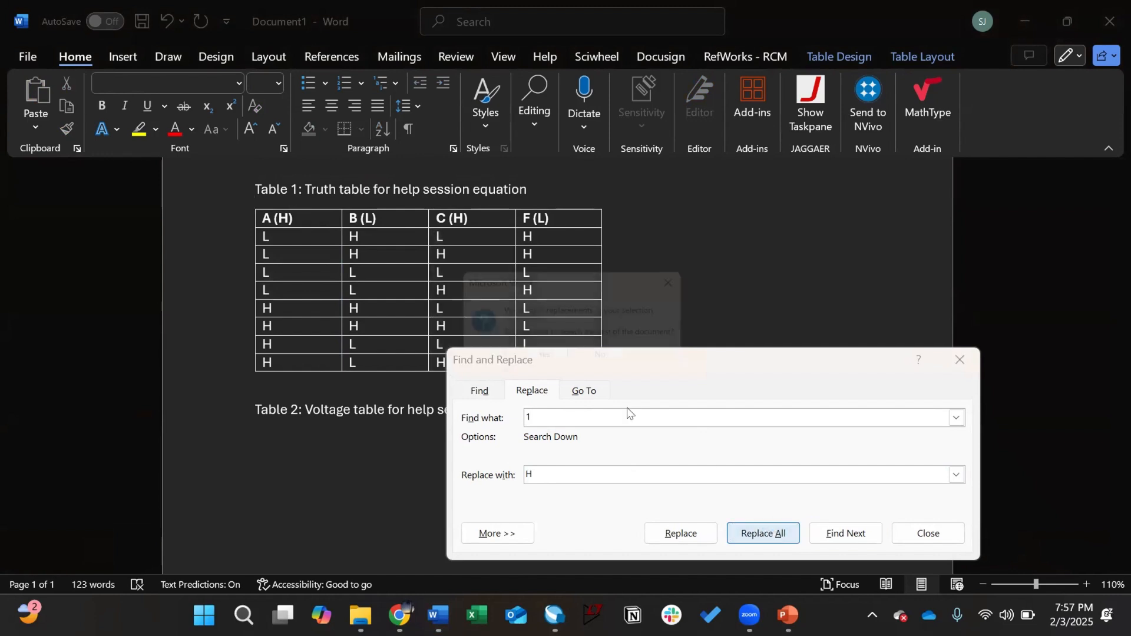
click(604, 352)
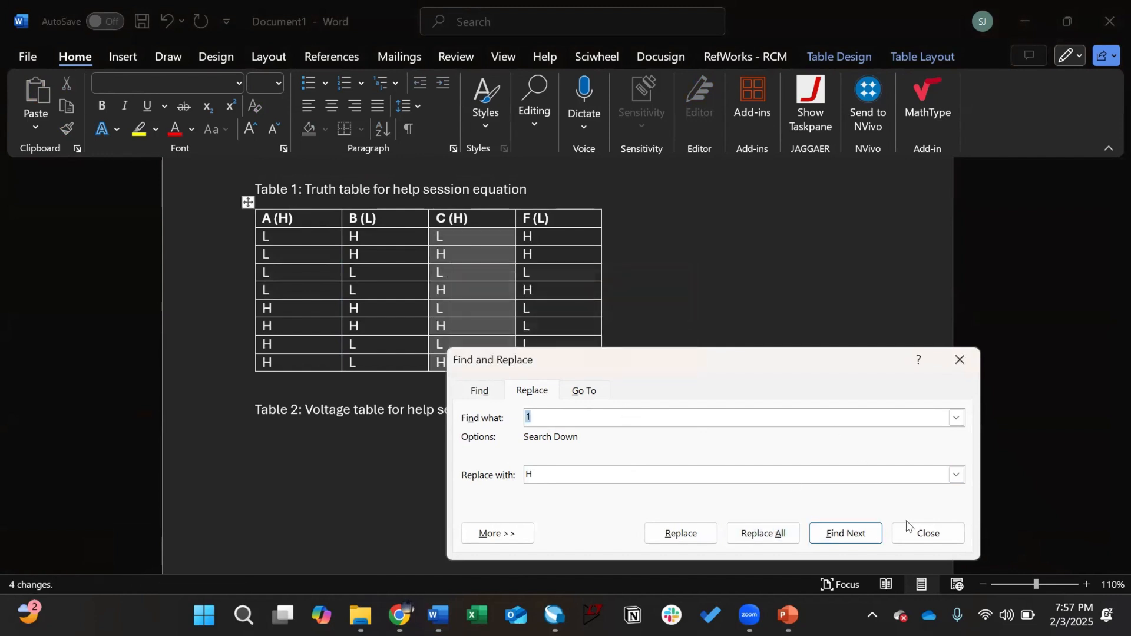
click(913, 533)
click(618, 326)
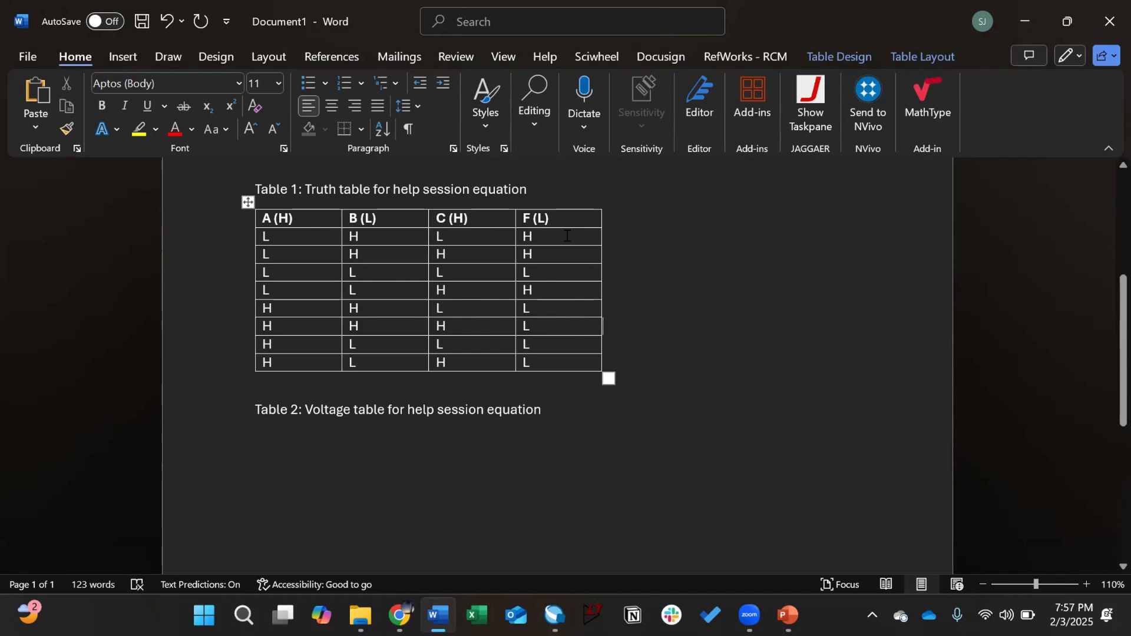
Step: Move the L L L L row from third place to the top of Table 1
drag(350, 250, 530, 253)
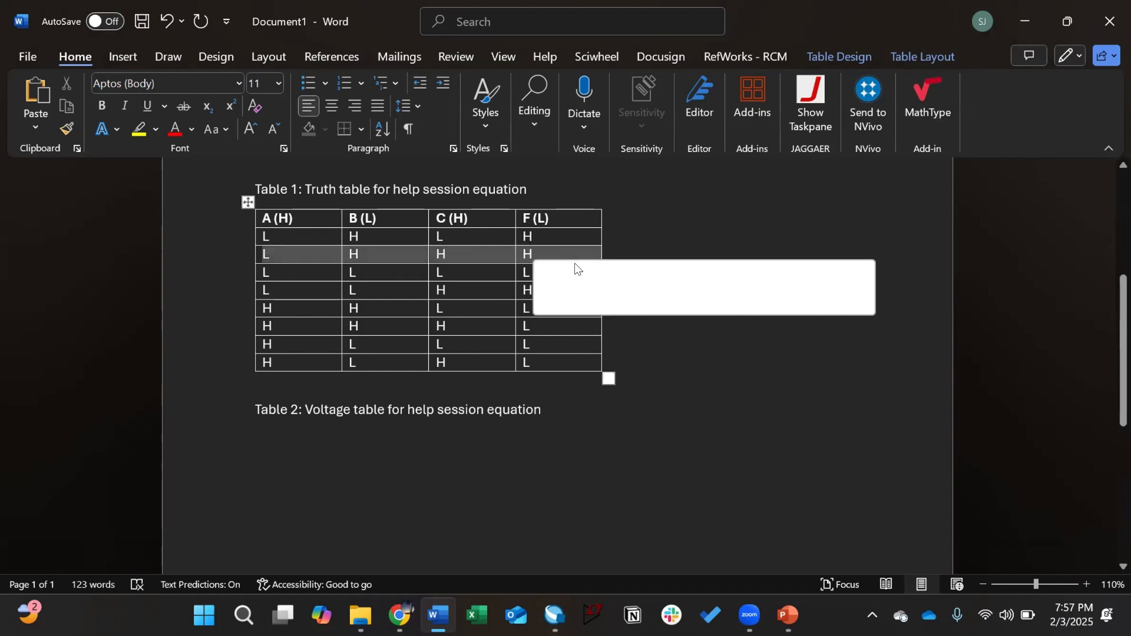
click(547, 254)
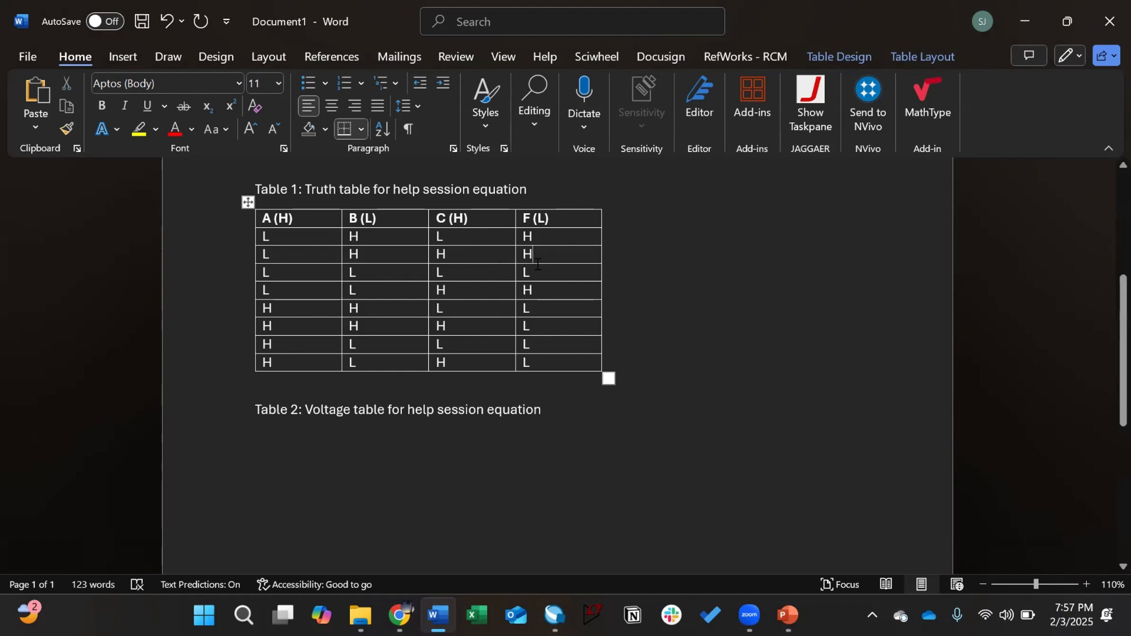
right_click(575, 236)
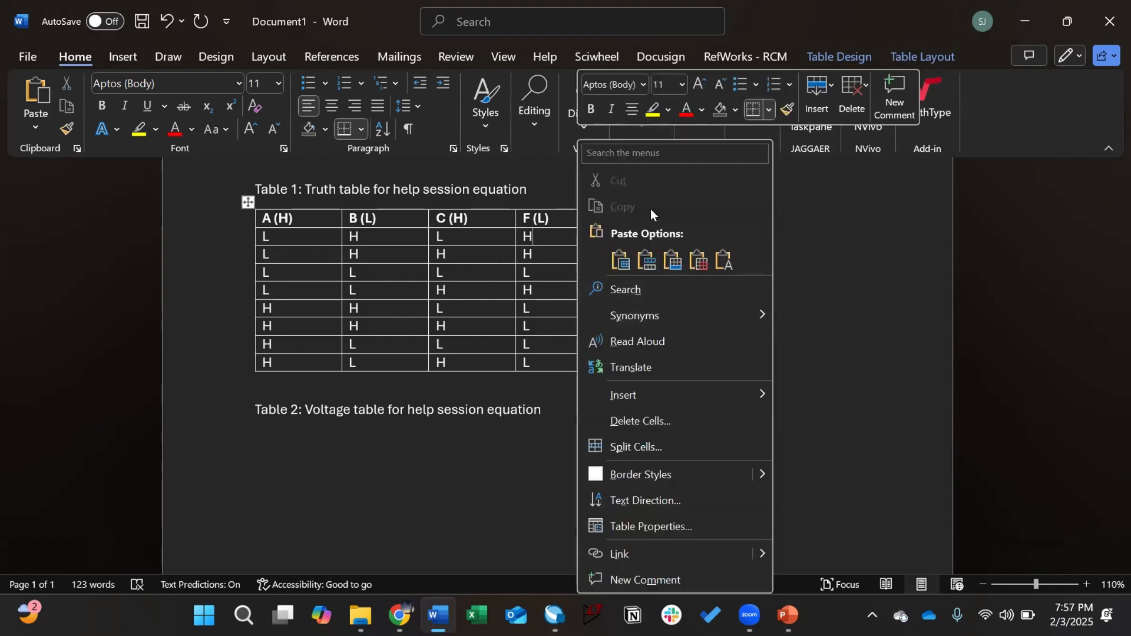
key(Escape)
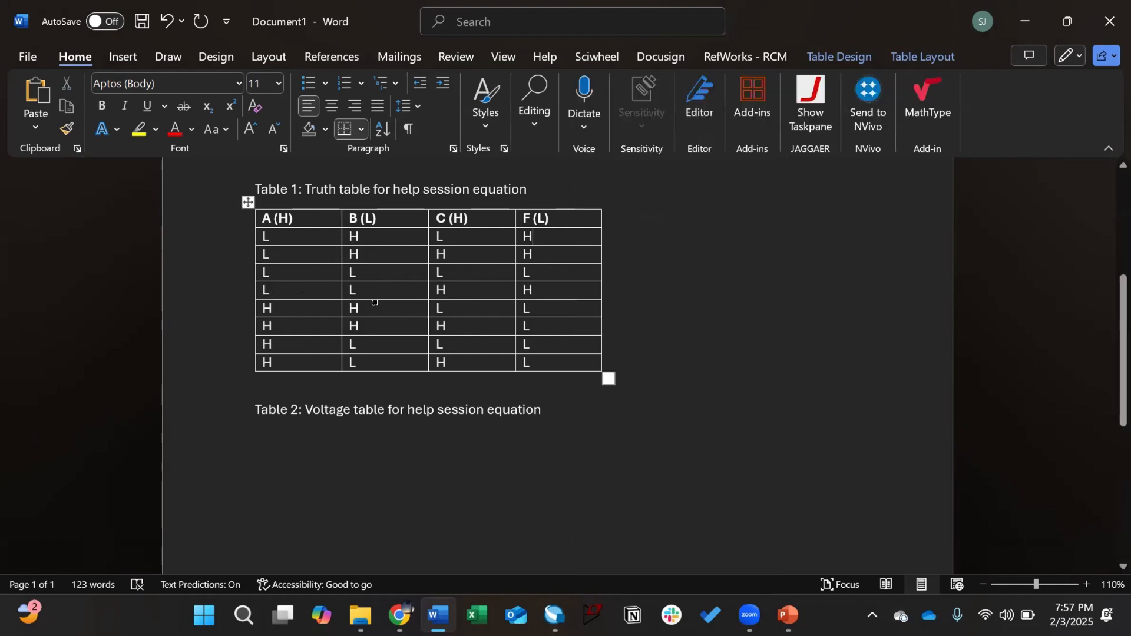
mouse_move(278, 272)
mouse_down()
mouse_move(423, 266)
mouse_move(201, 273)
mouse_up()
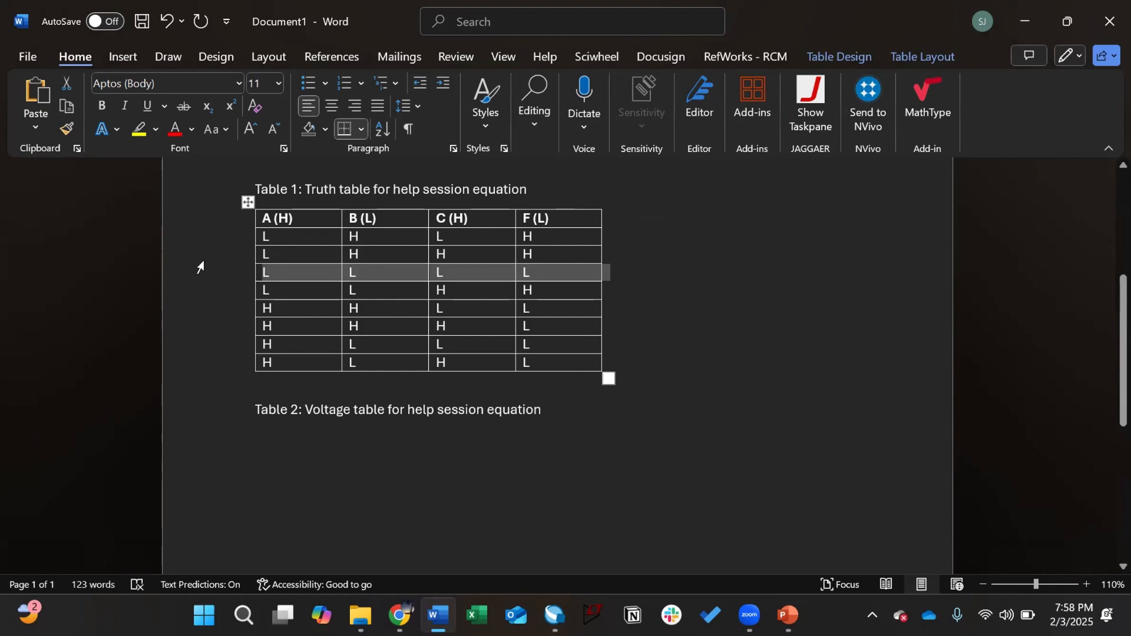
click(271, 251)
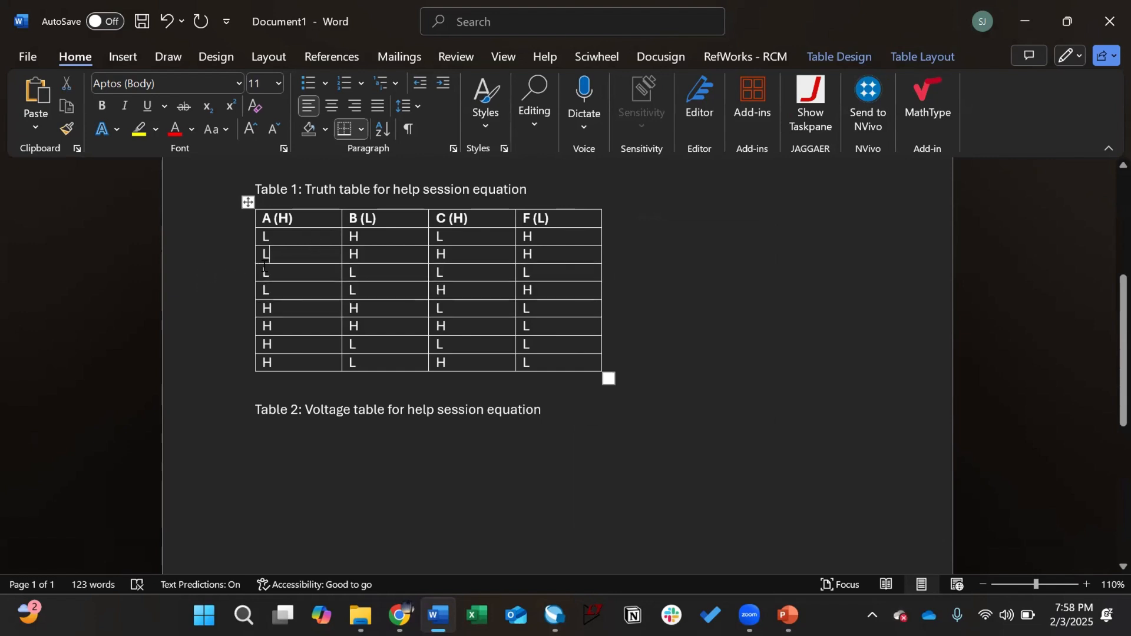
click(218, 273)
drag(230, 239, 257, 235)
click(230, 268)
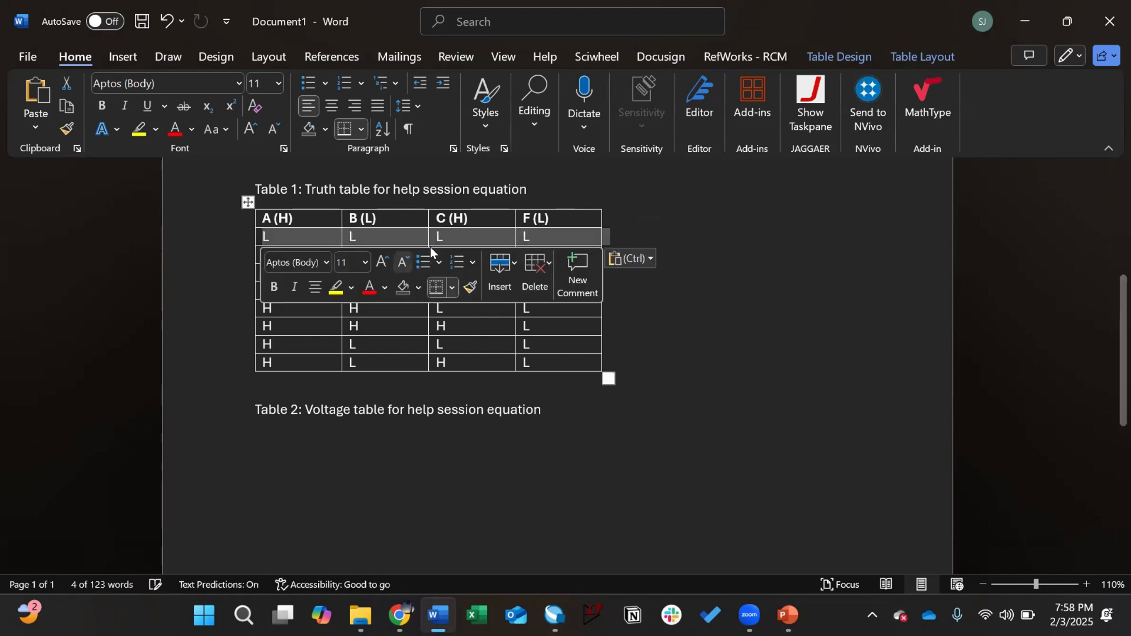
click(469, 237)
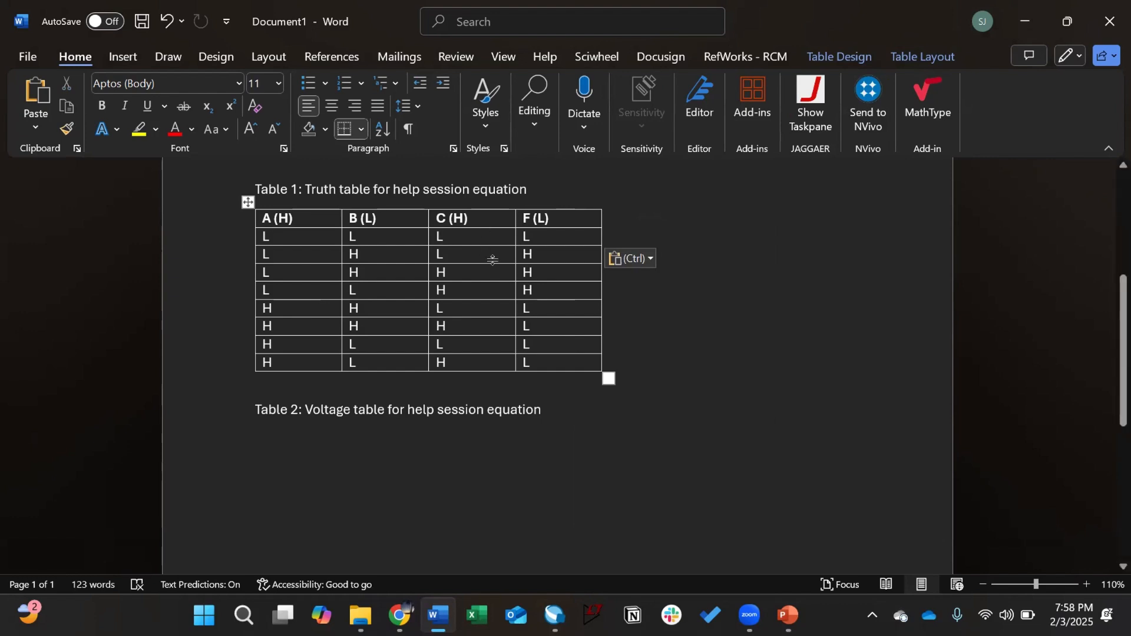
Step: Insert an empty column right of F (L) and number the first rows 0, 2, 3, 1
right_click(546, 235)
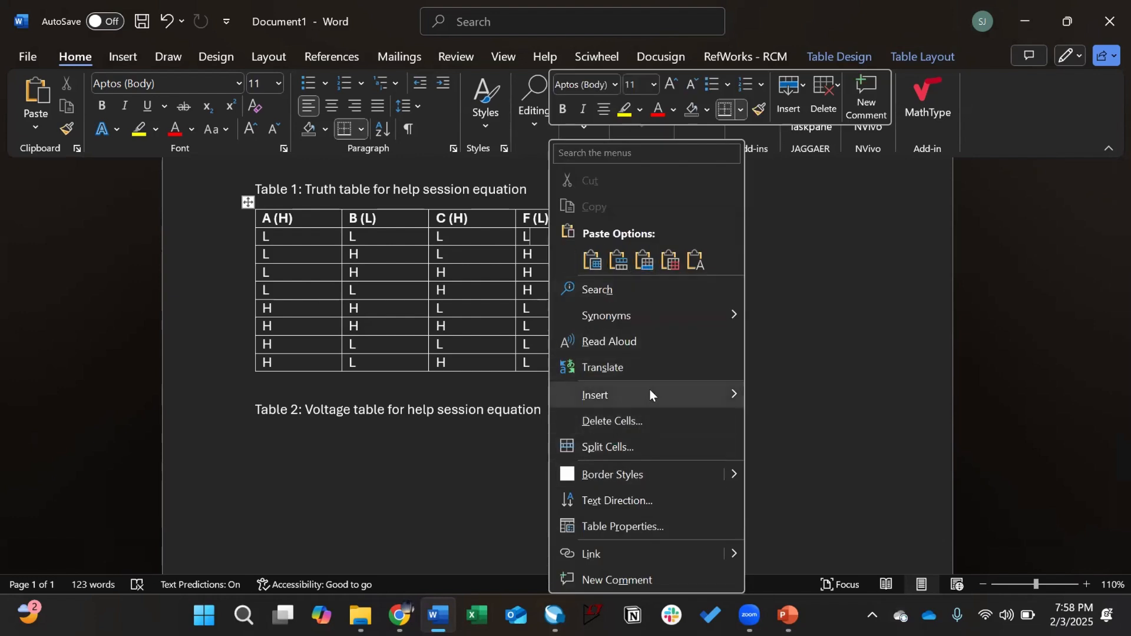
mouse_move(649, 391)
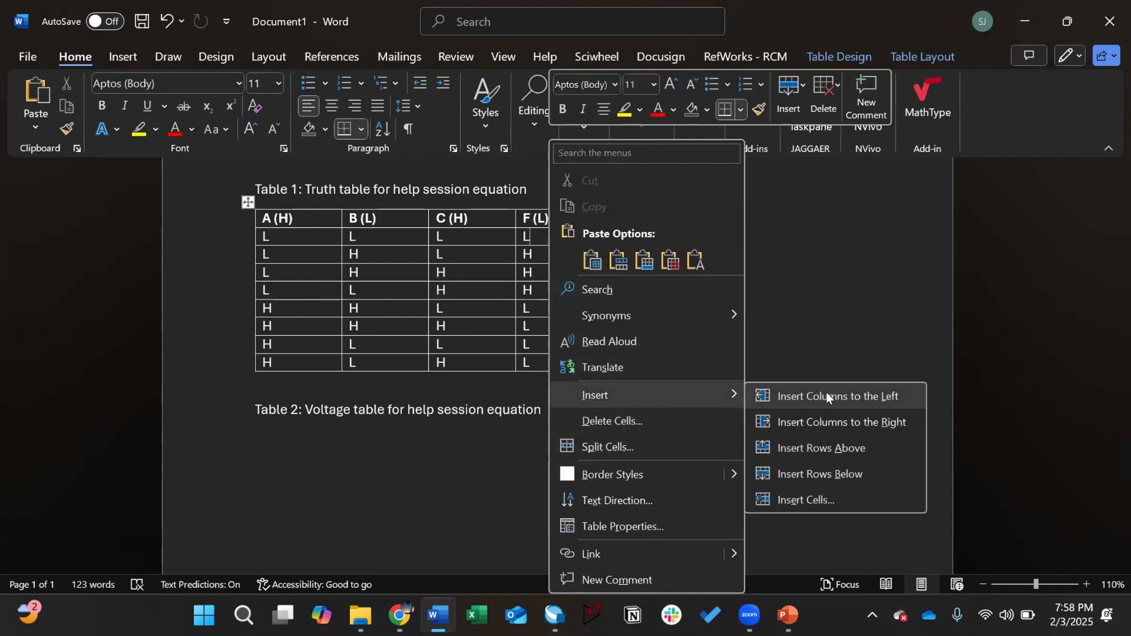
click(846, 421)
click(623, 237)
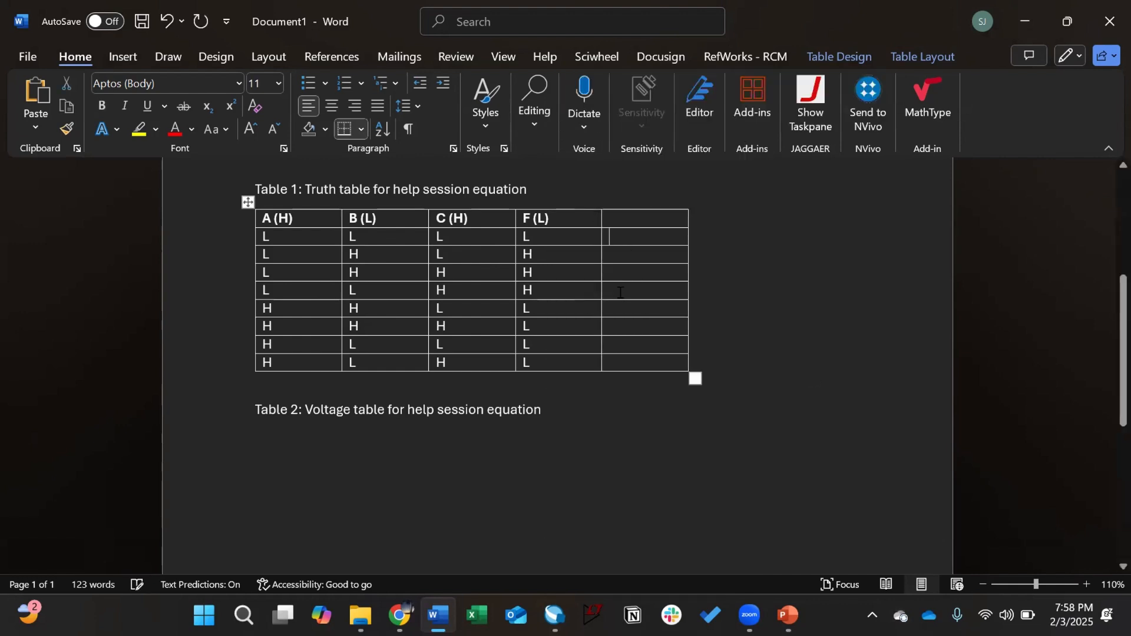
text(0)
key(Down)
Step: Enter the remaining row numbers 6, 7, 4, 5 and select the new column's numbers
key(Down)
click(652, 288)
text(1)
click(631, 254)
text(2 )
text(3)
click(618, 344)
text(4)
key(Down)
text(5)
click(630, 310)
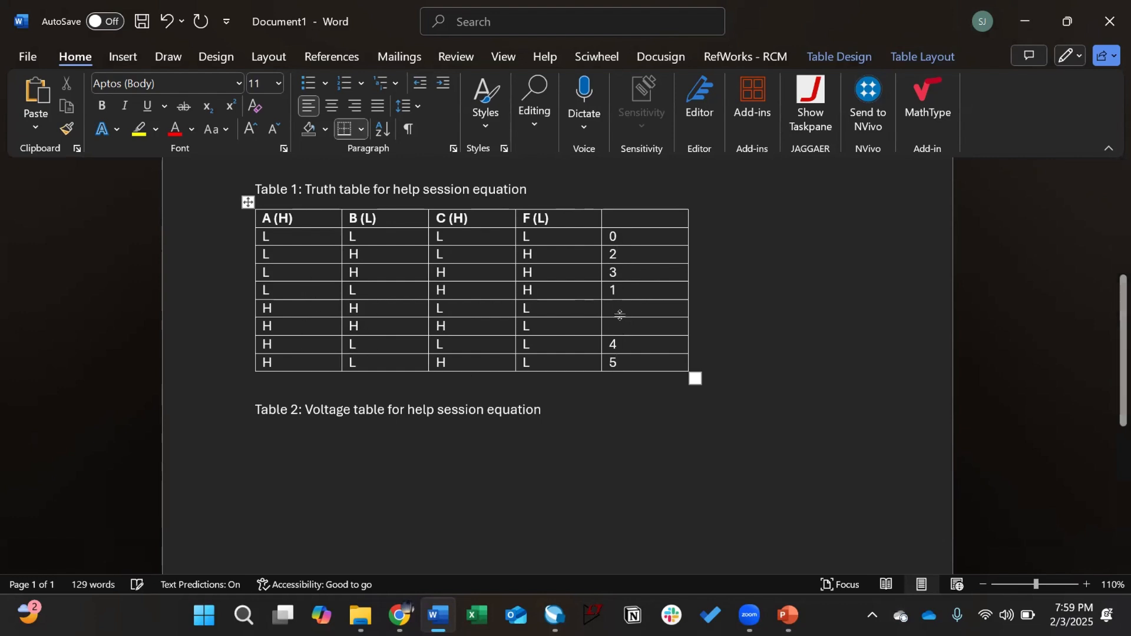
text(6)
key(Down)
text(7)
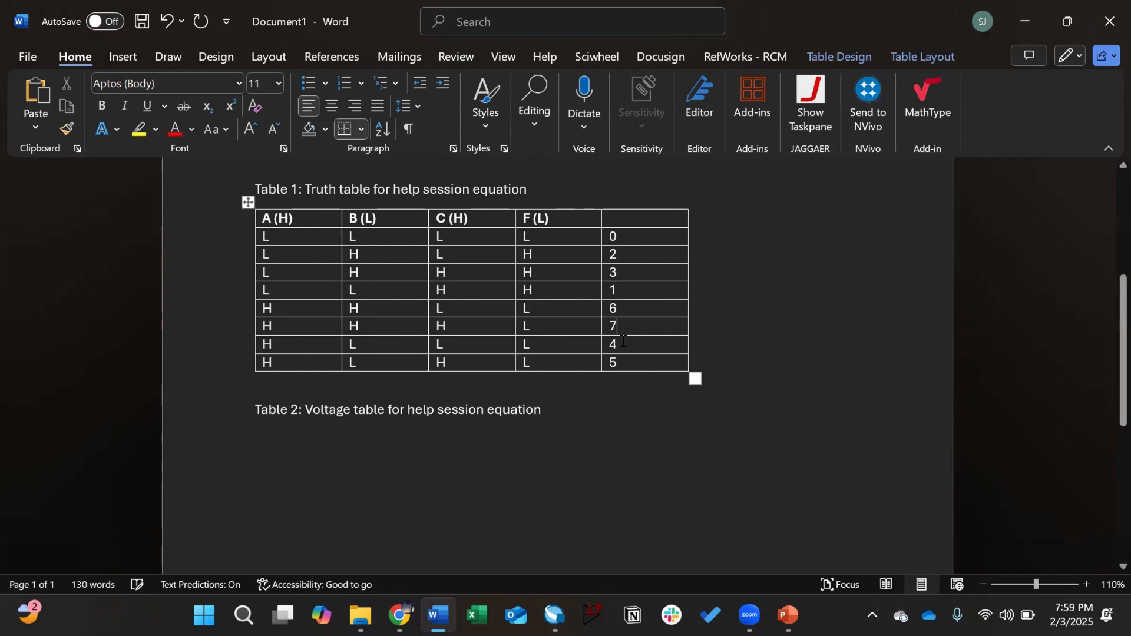
click(645, 360)
drag(265, 235, 608, 232)
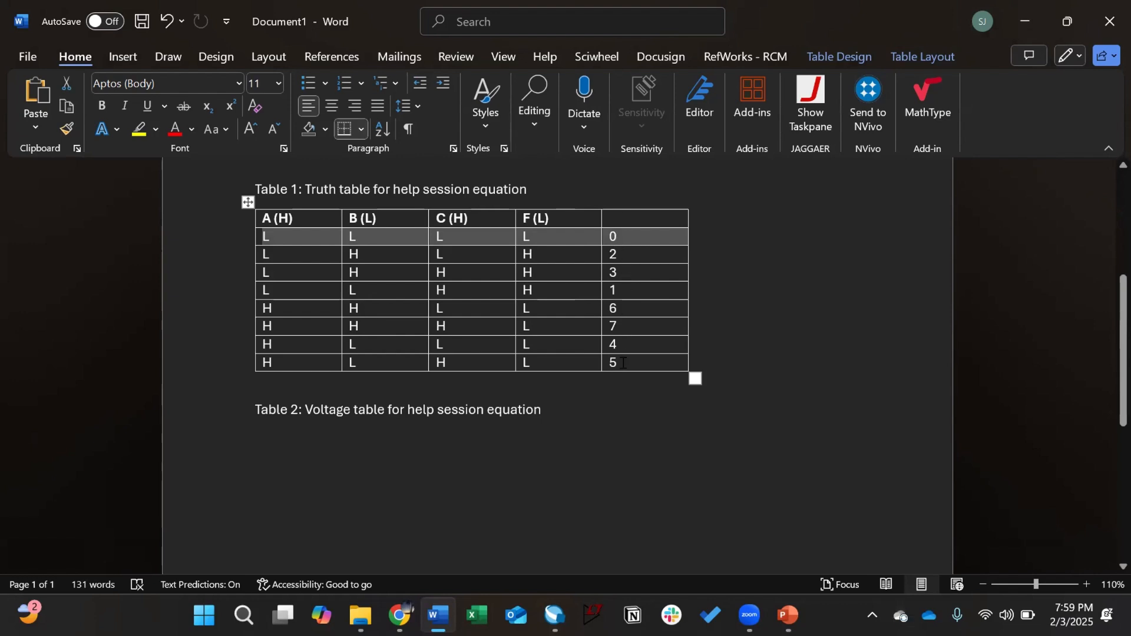
drag(650, 236, 641, 363)
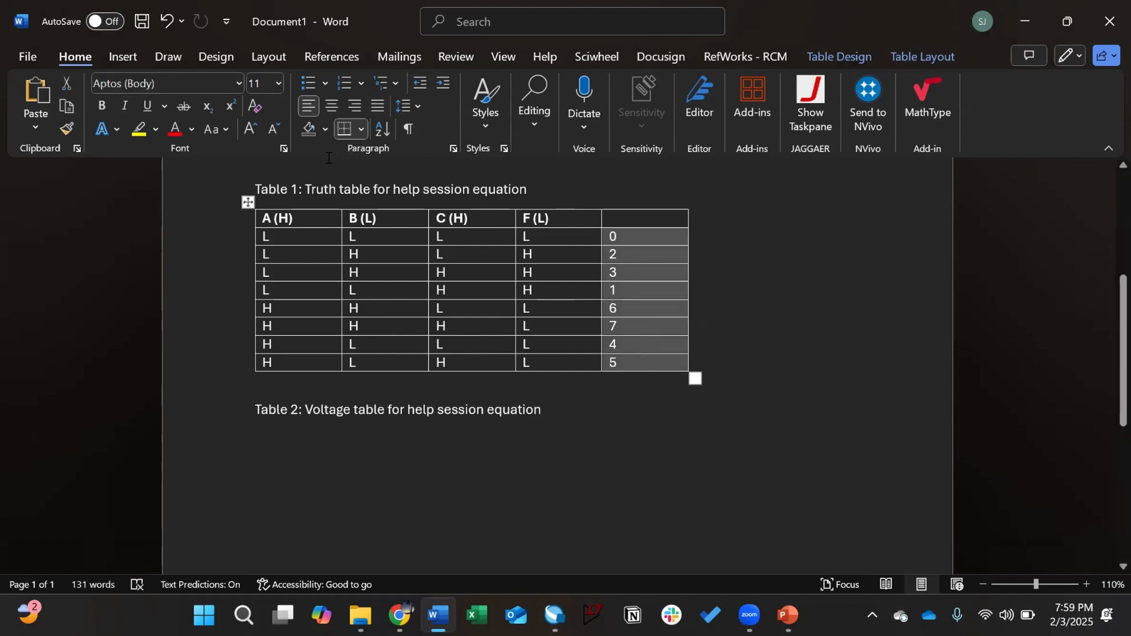
Step: Try a Number-type sort on the selected cells and dismiss the invalid-entry warnings
click(380, 130)
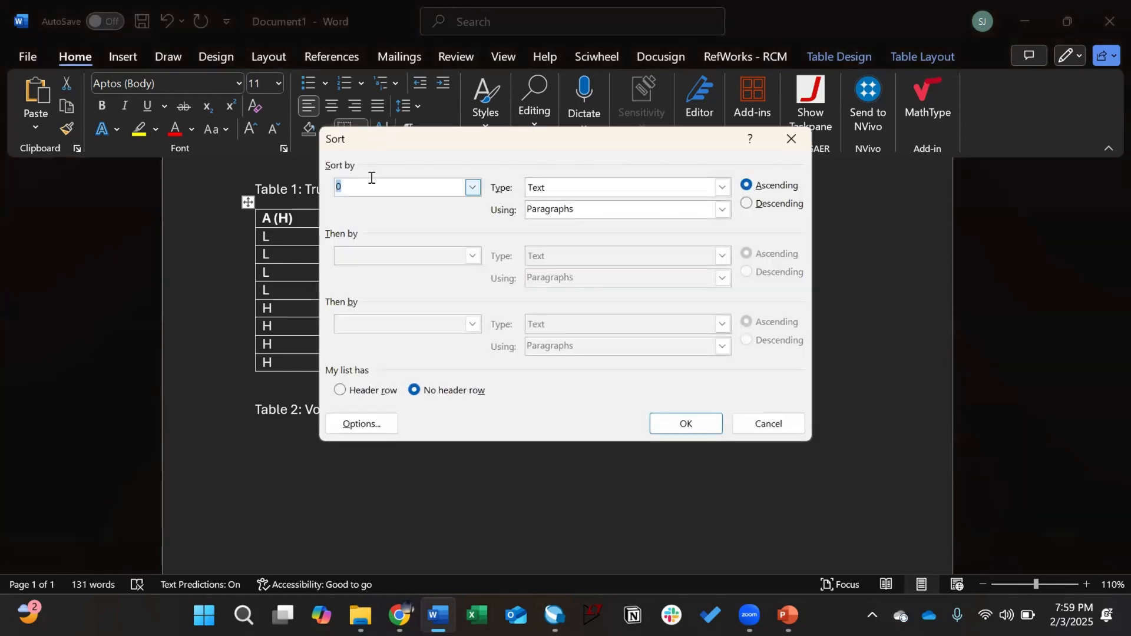
click(587, 187)
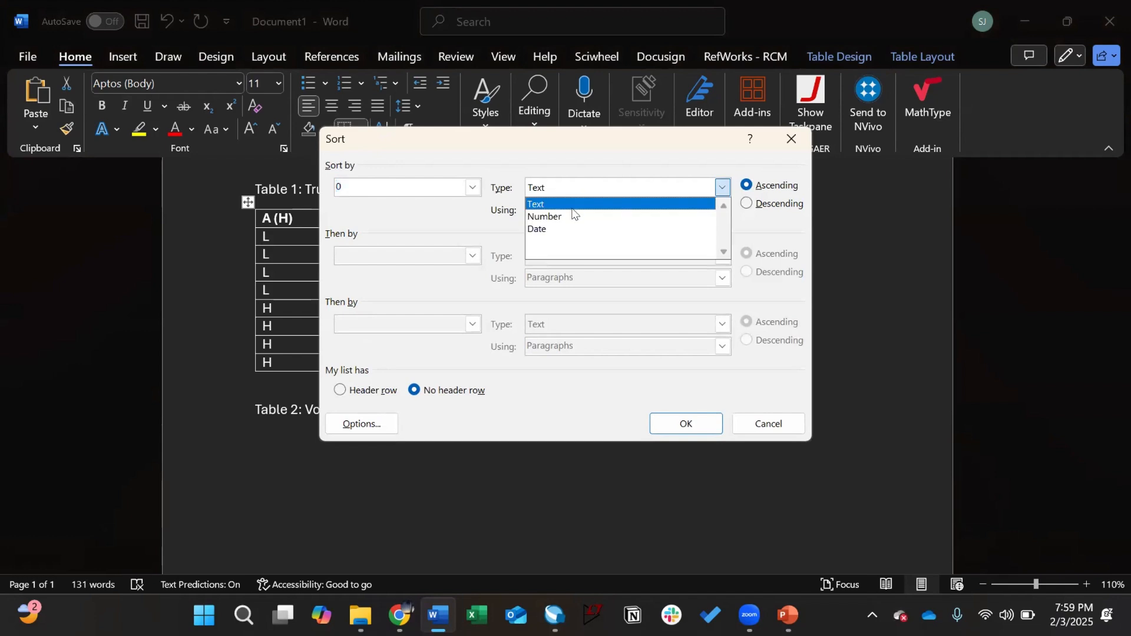
click(572, 216)
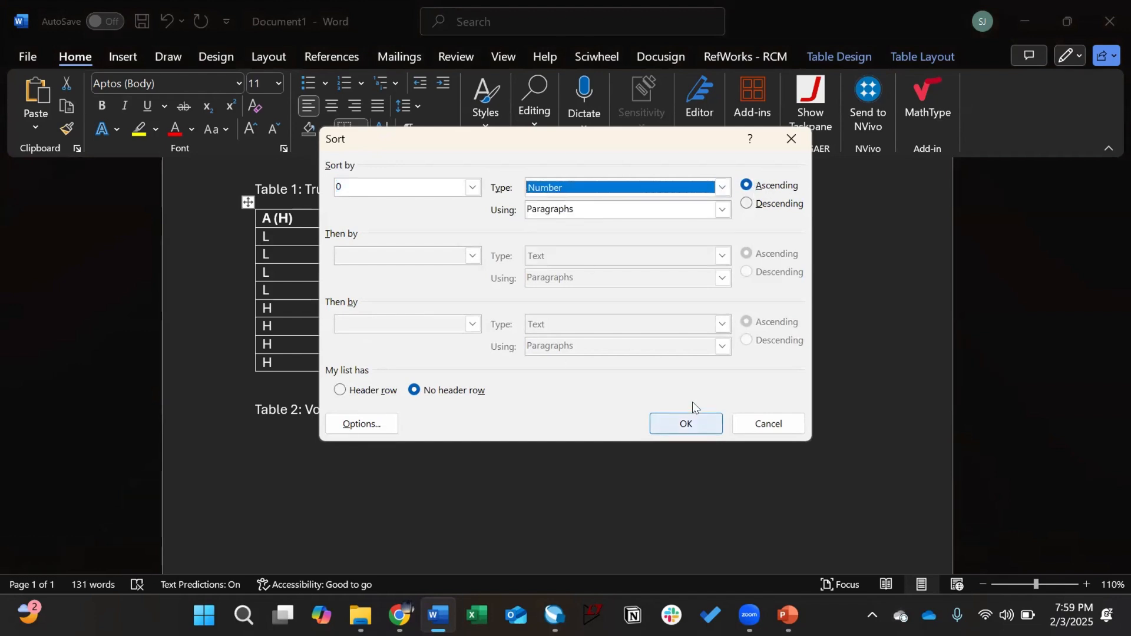
click(685, 418)
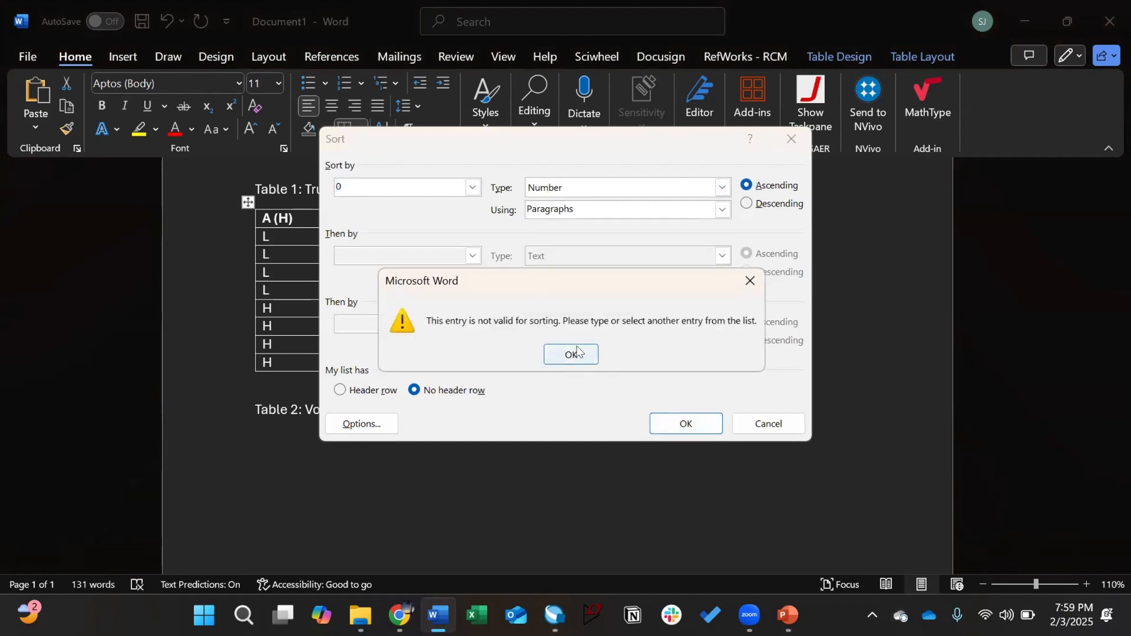
key(Return)
key(BackSpace)
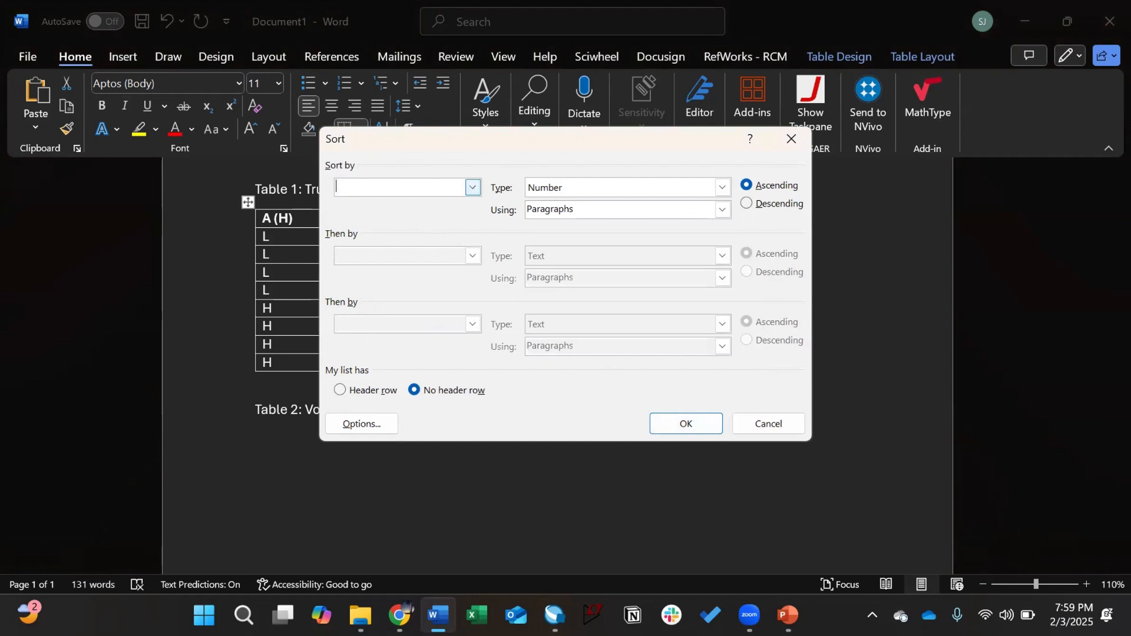
click(684, 423)
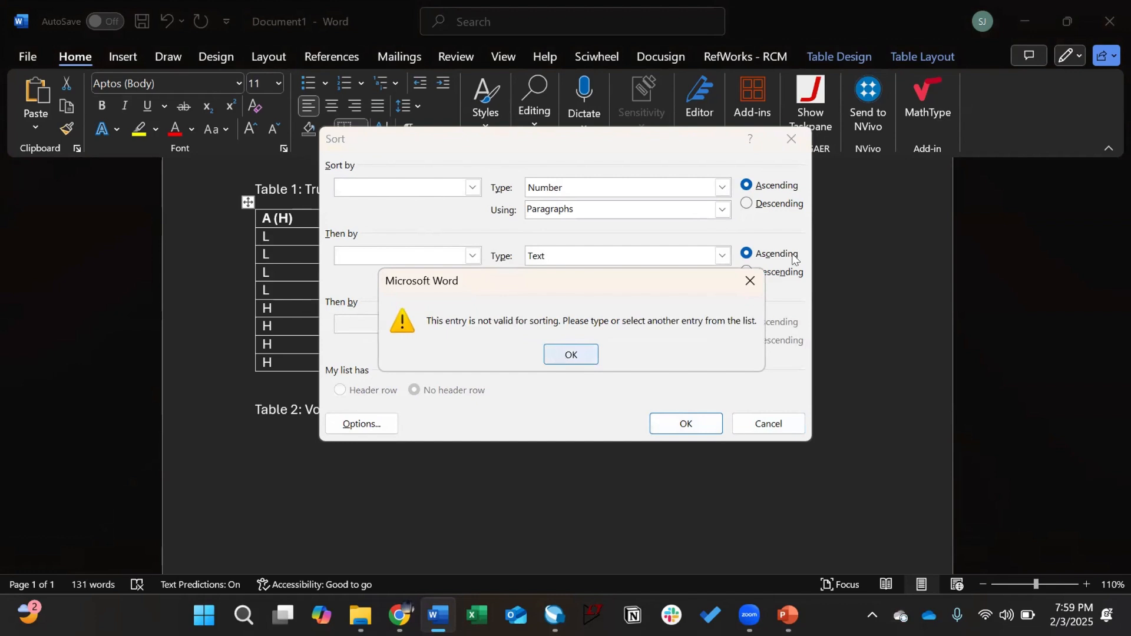
click(558, 353)
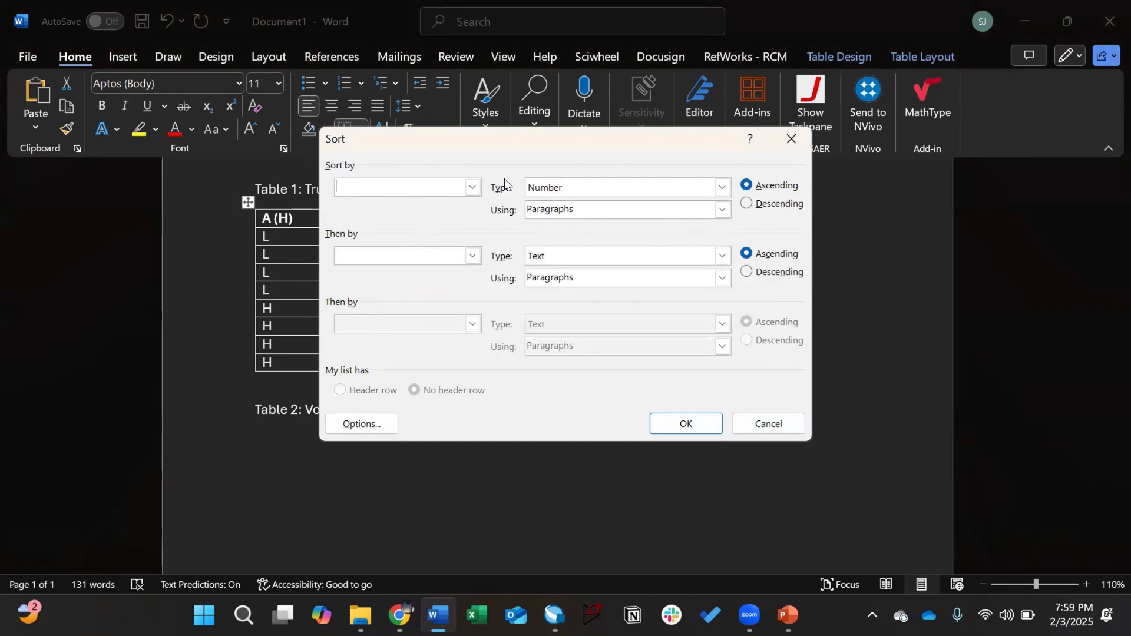
Step: Sort Table 1 ascending by Column 5 as numbers, by Paragraphs, so rows run 0–7
click(722, 212)
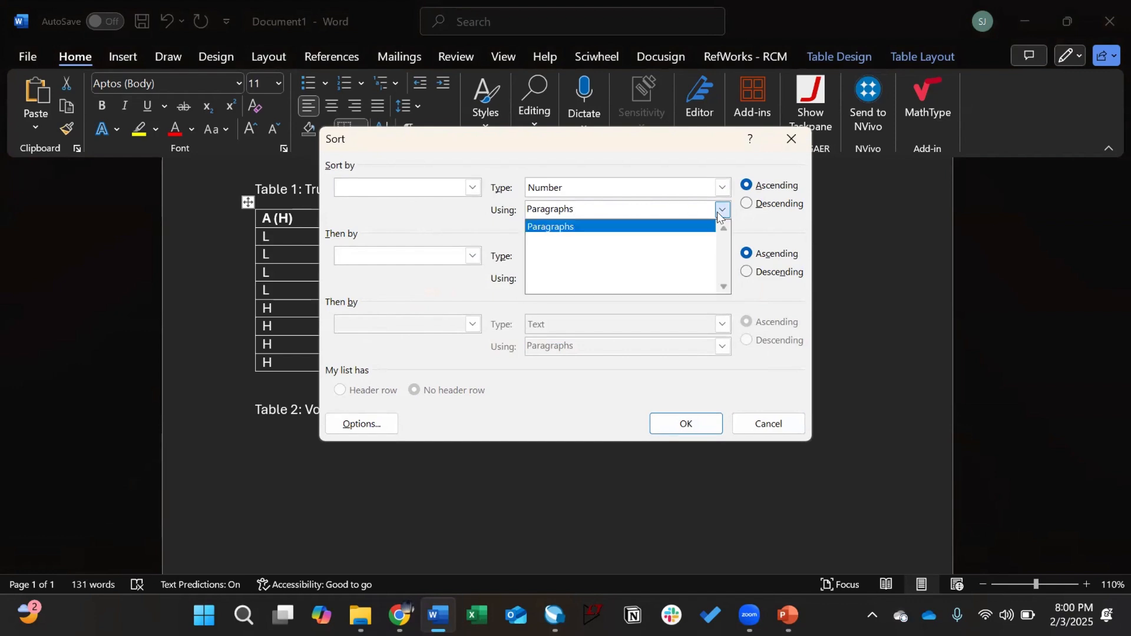
click(684, 224)
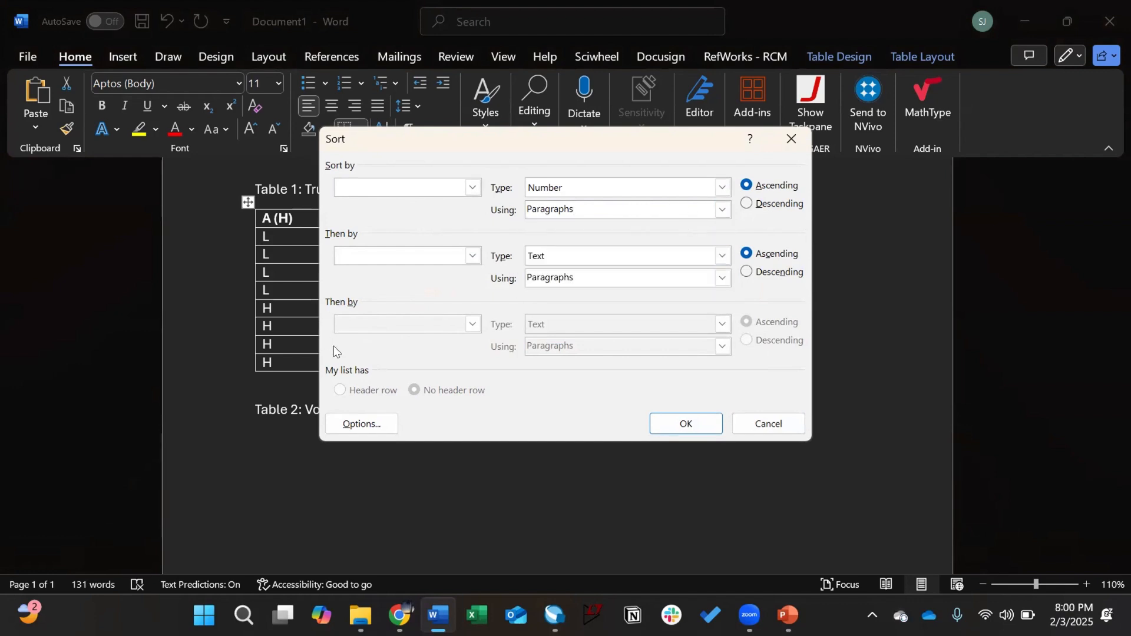
click(473, 187)
click(465, 206)
click(685, 421)
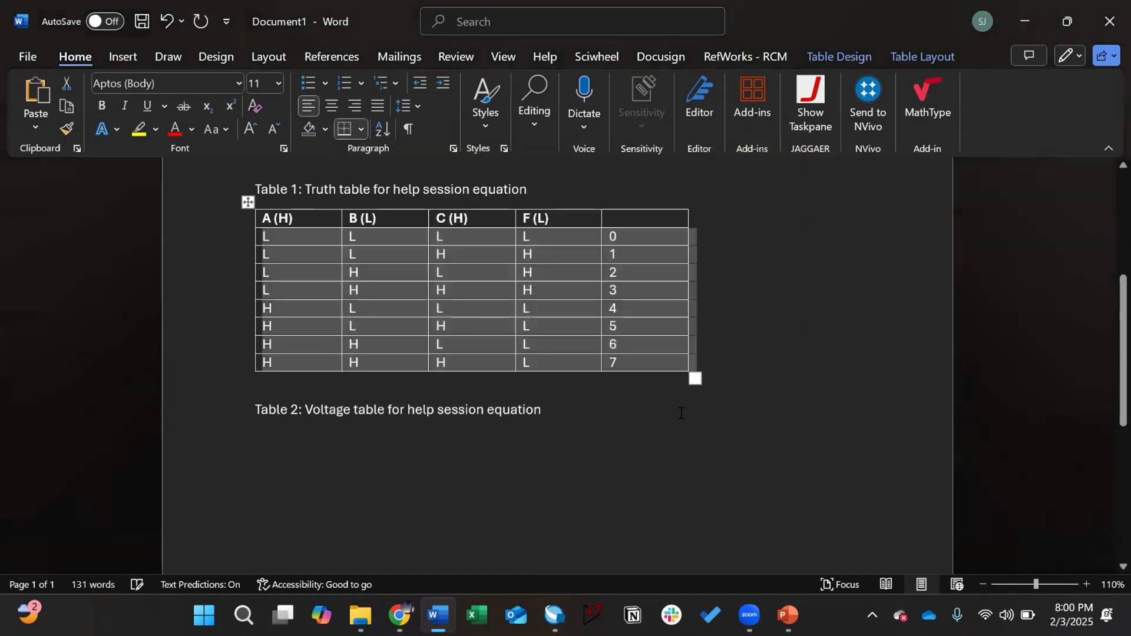
Step: Make the header row slightly taller and select the 0–7 numbers in the fifth column
click(833, 444)
drag(632, 243, 624, 363)
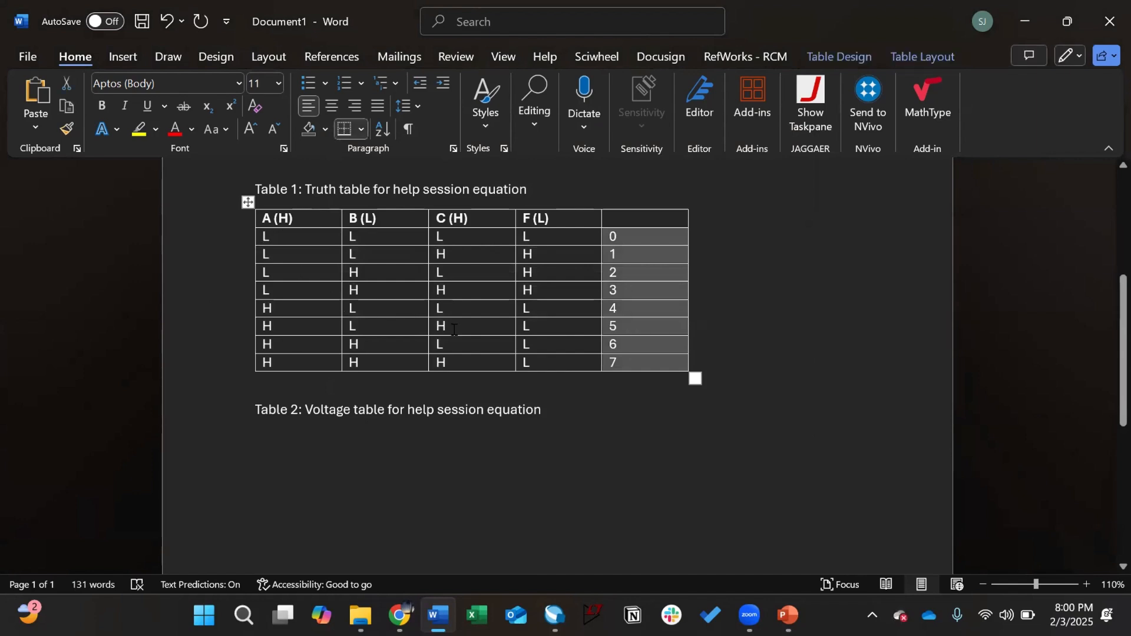
drag(370, 228, 406, 232)
drag(271, 242, 453, 242)
click(425, 362)
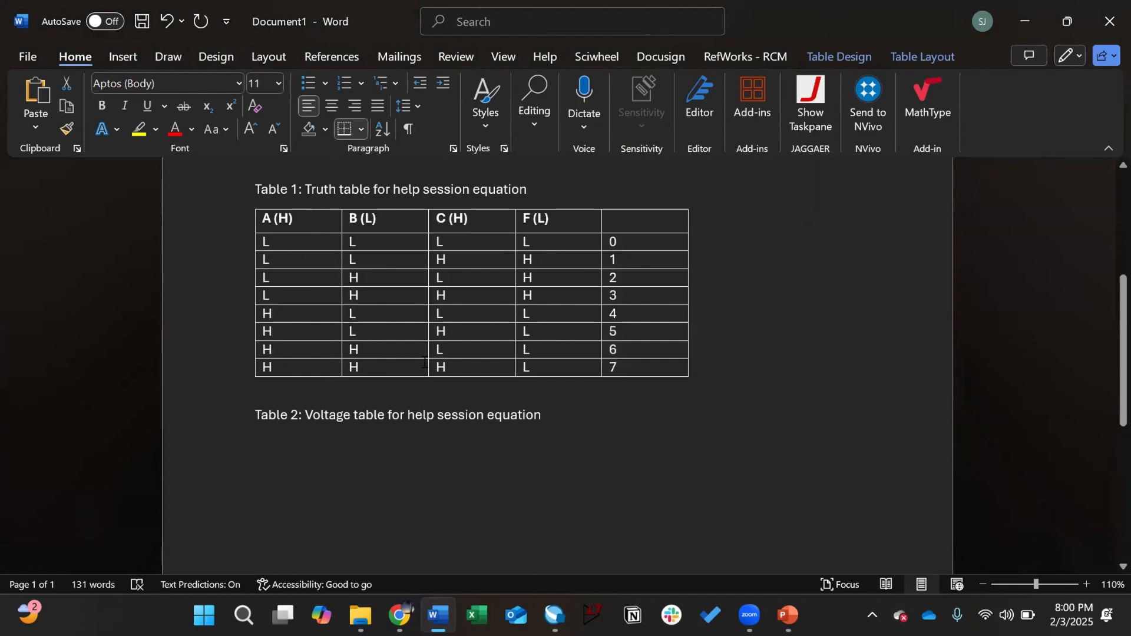
drag(425, 361, 461, 363)
drag(668, 241, 657, 358)
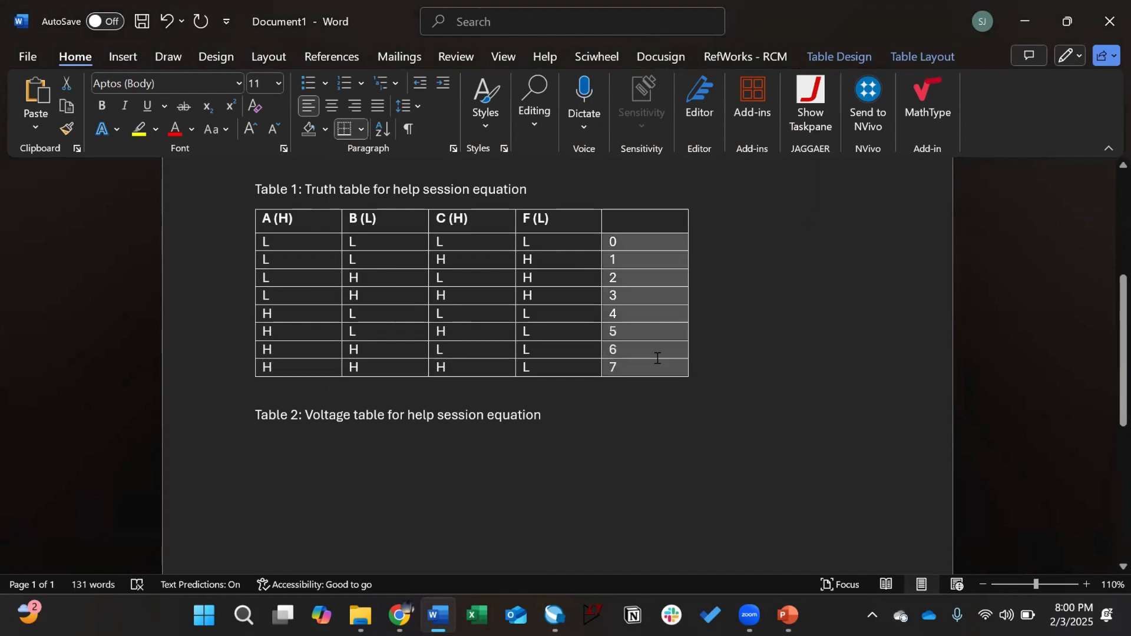
Step: Delete the whole numbered fifth column from Table 1, undoing a partial cell deletion first
key(BackSpace)
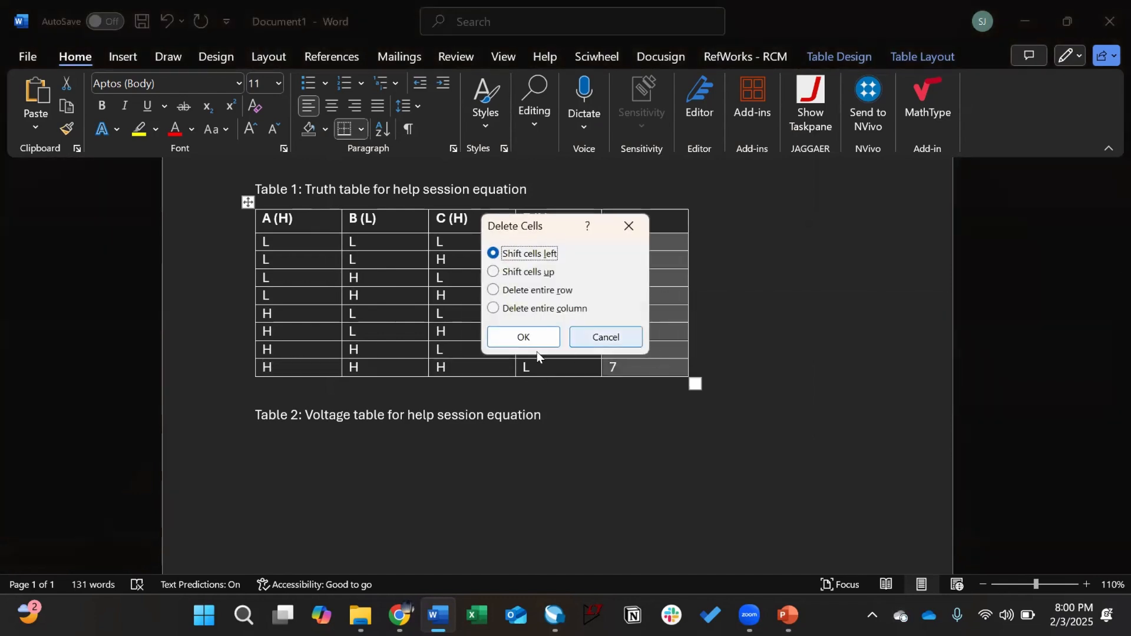
click(527, 338)
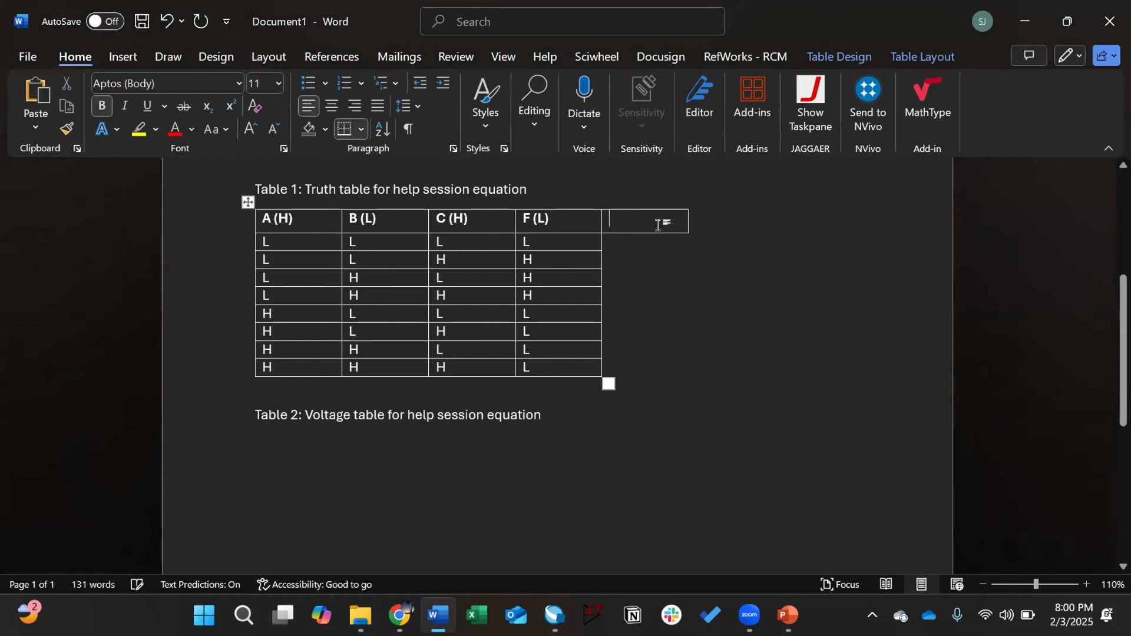
key(ctrl+z)
drag(662, 225, 656, 363)
key(BackSpace)
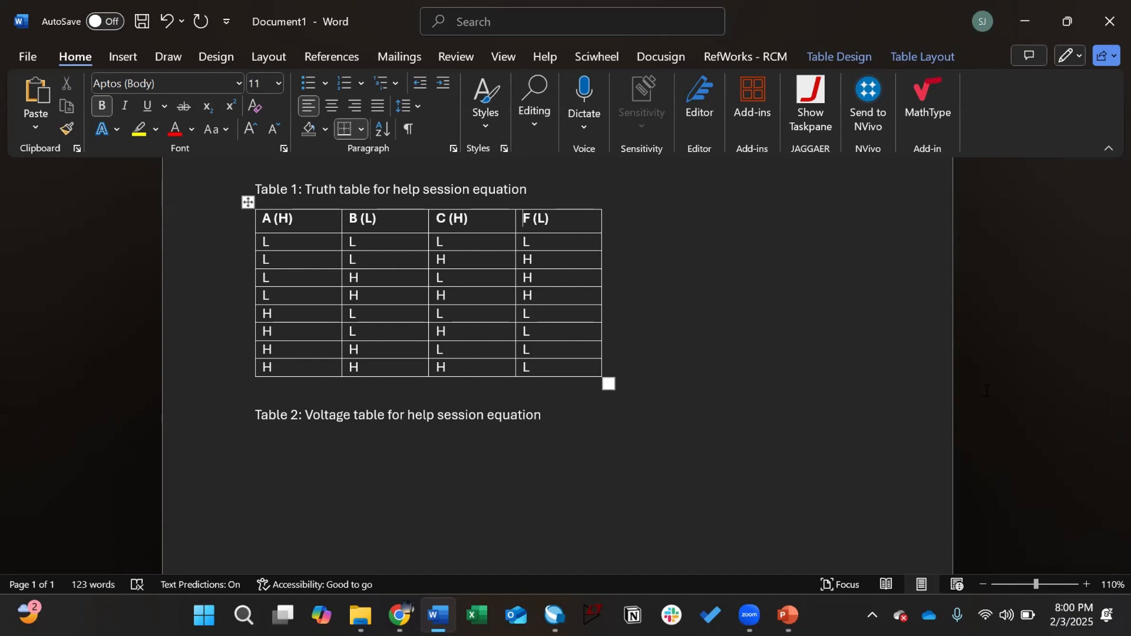
Step: Switch to the Quartus window showing the lab1_hs NOR-gate schematic
scroll(558, 424, up, 1)
scroll(602, 406, down, 1)
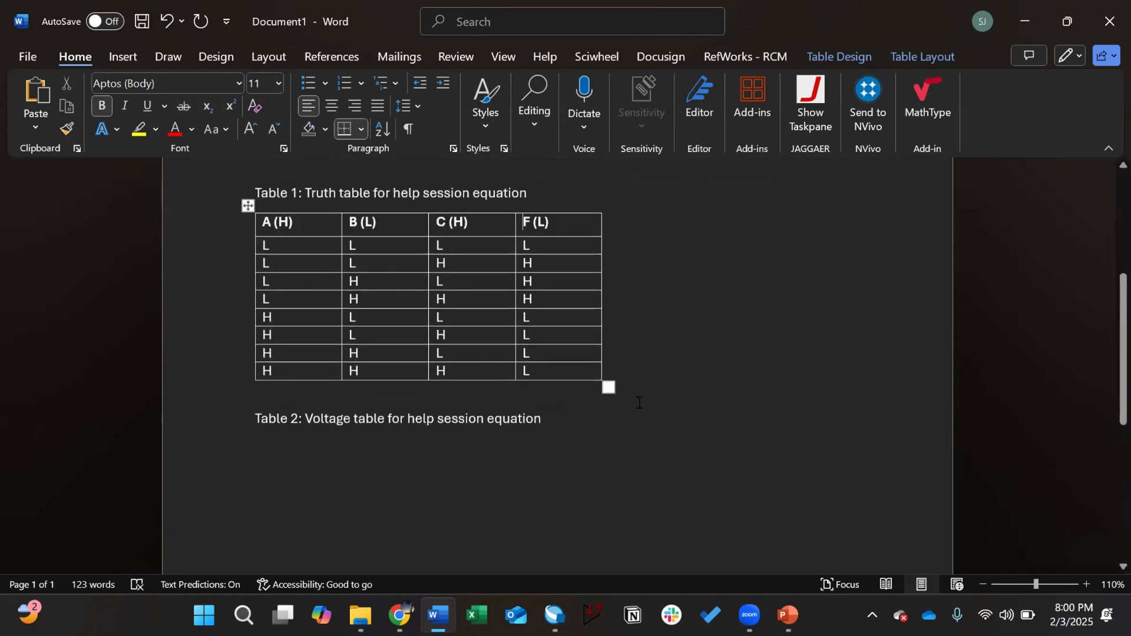
click(556, 616)
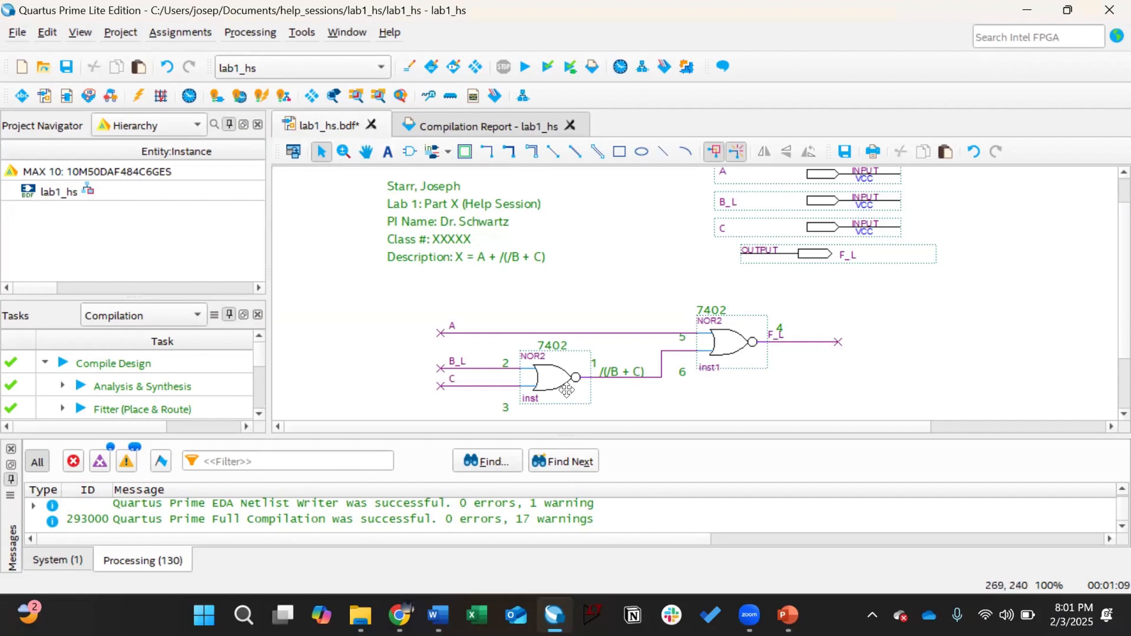
Step: Create a new University Program VWF waveform file
click(14, 33)
click(66, 59)
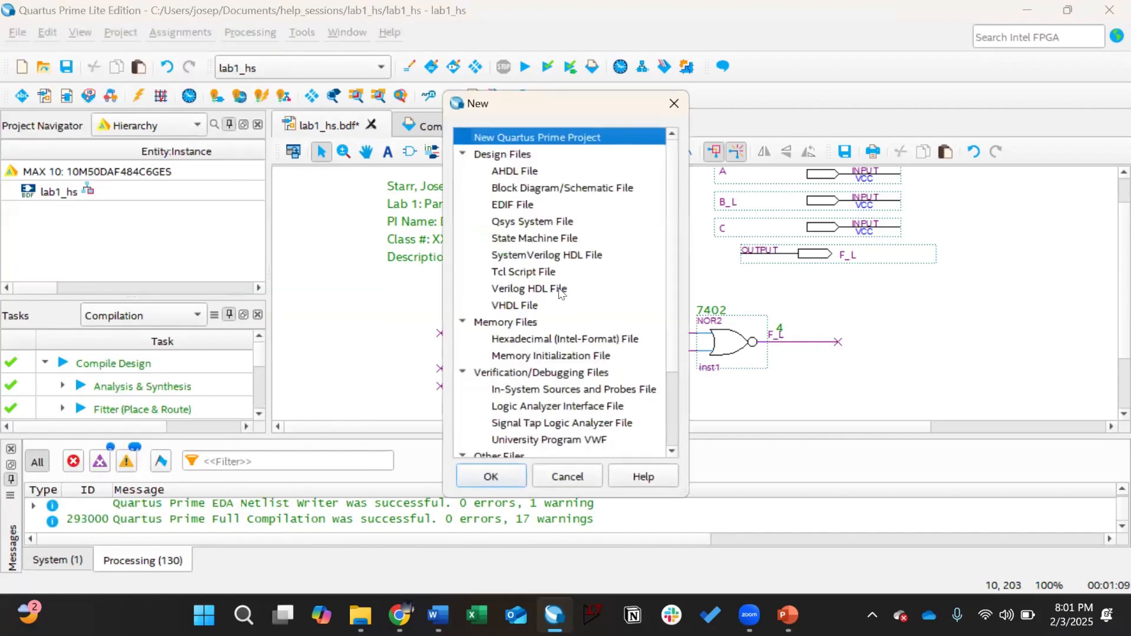
scroll(561, 293, down, 2)
click(548, 338)
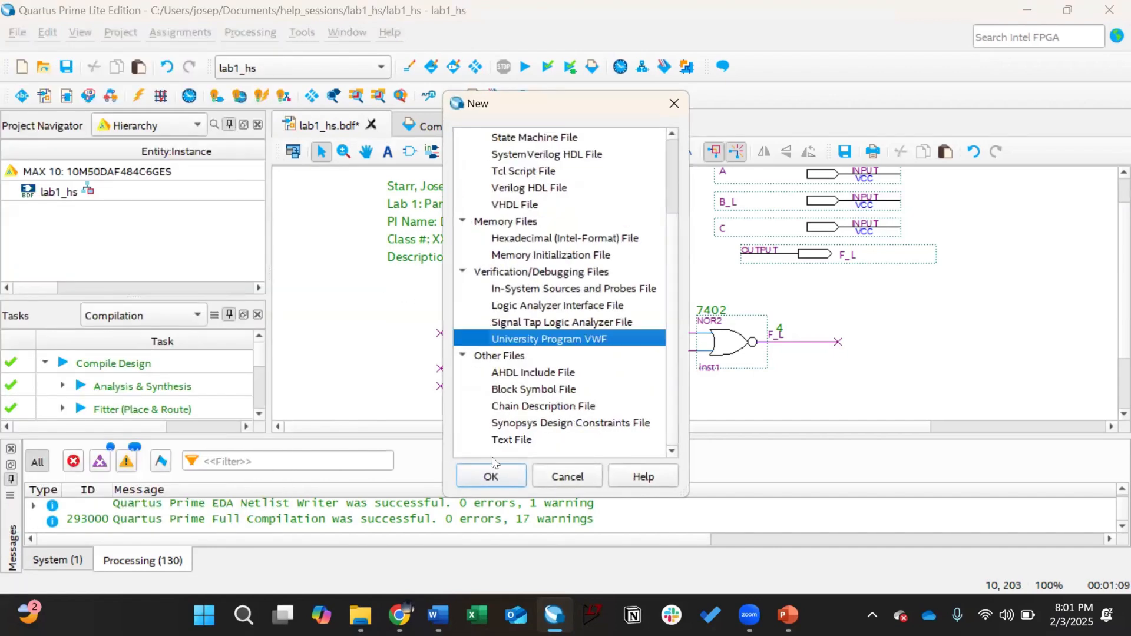
click(489, 477)
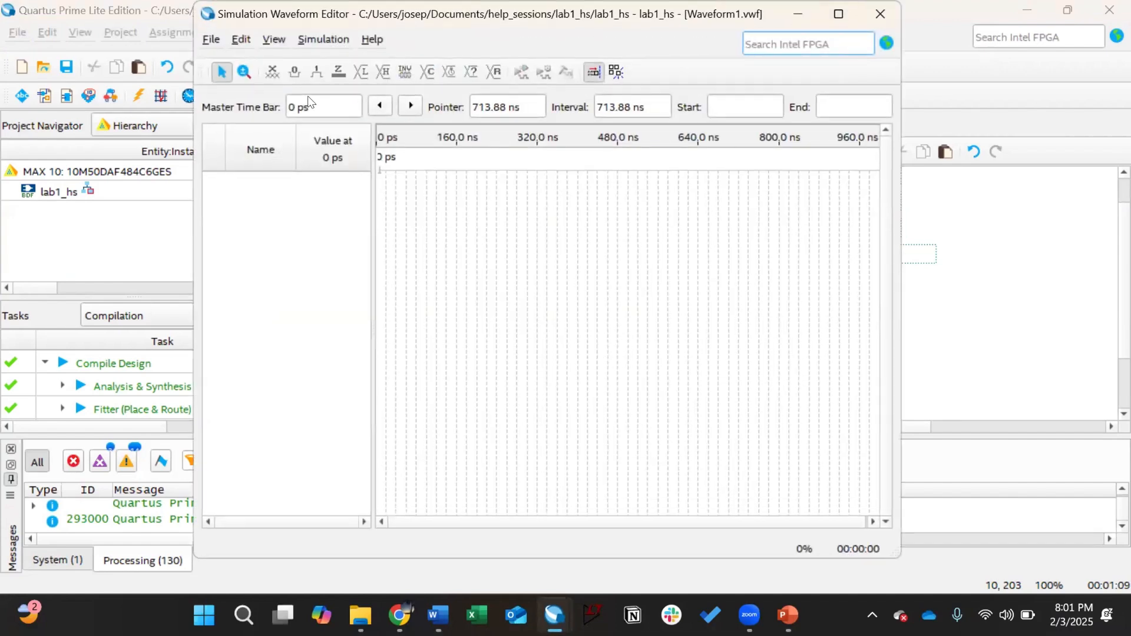
Step: Insert all four pins A, B_L, C and F_L through the Node Finder
double_click(286, 206)
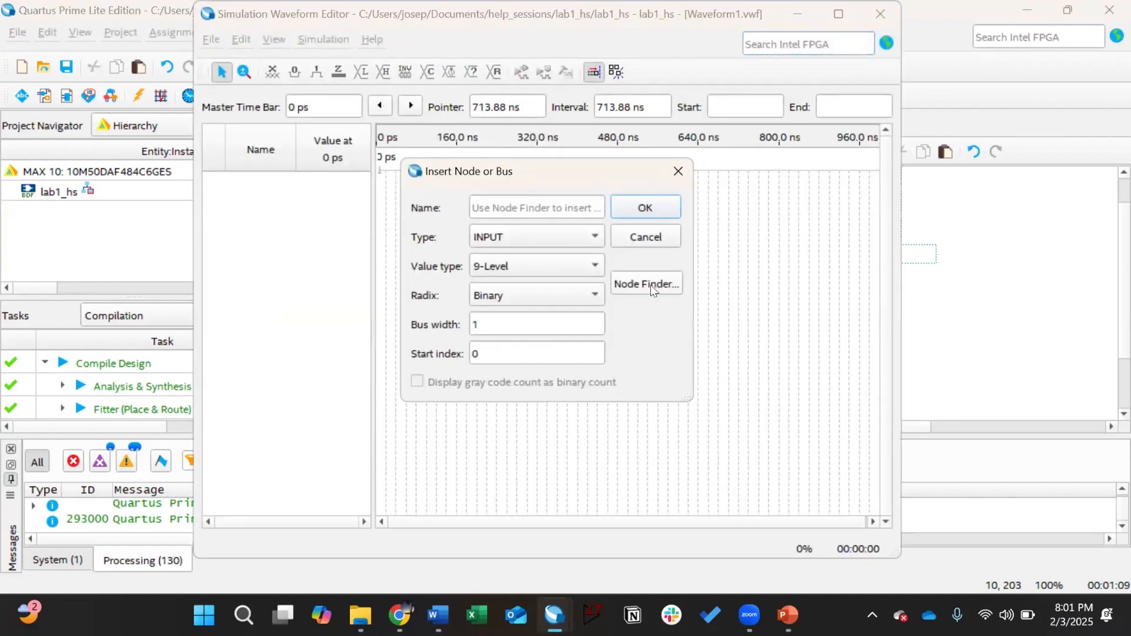
click(677, 172)
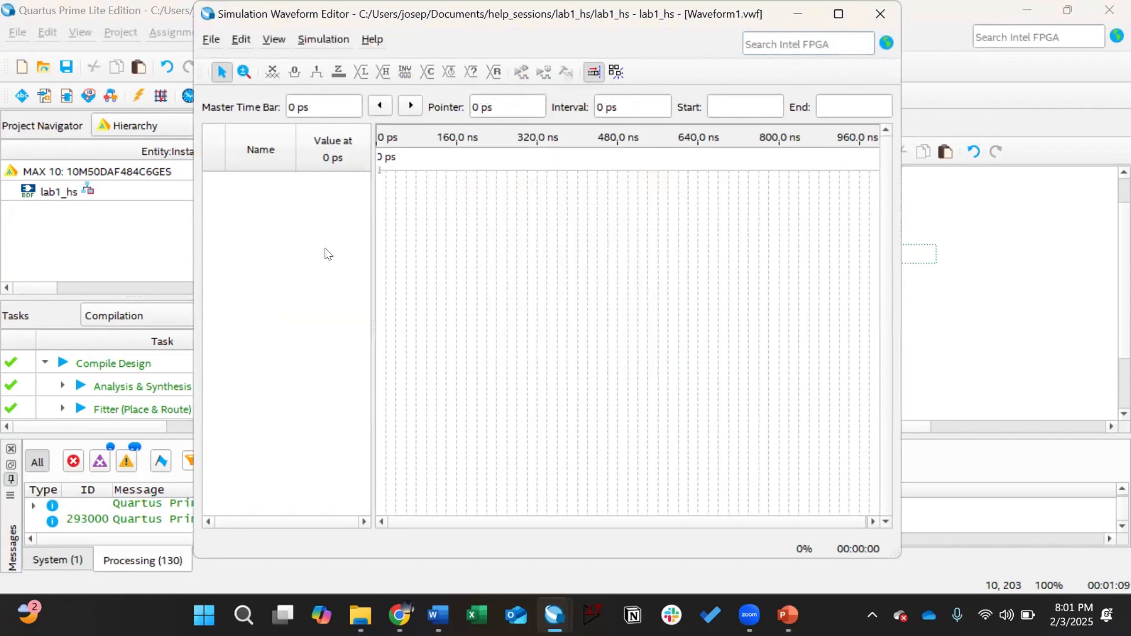
double_click(325, 253)
click(618, 281)
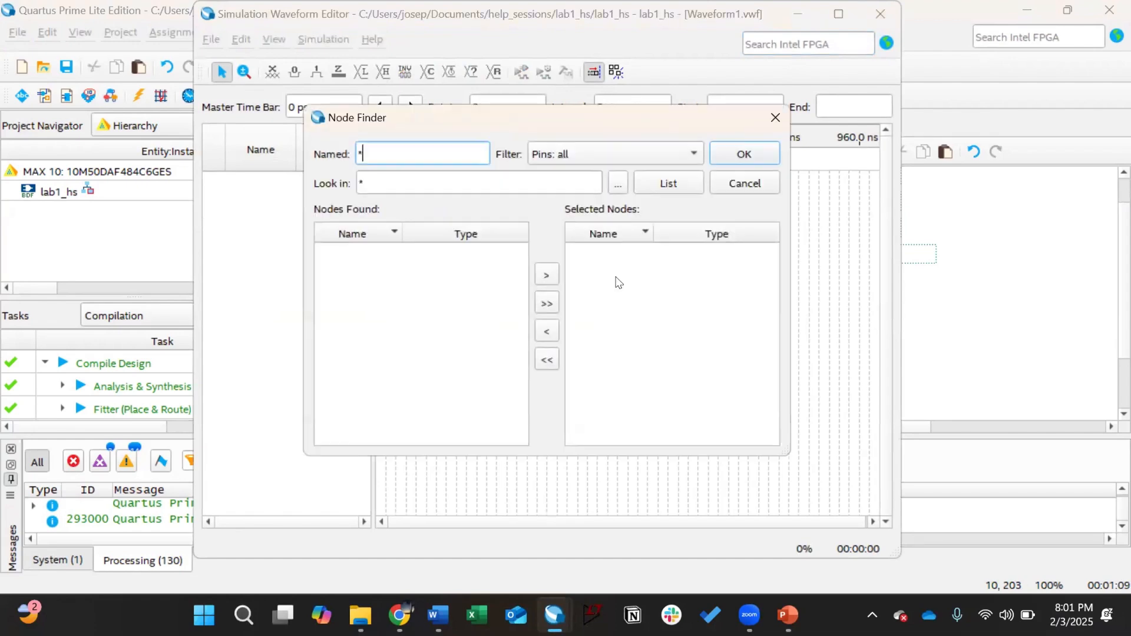
click(669, 183)
click(545, 302)
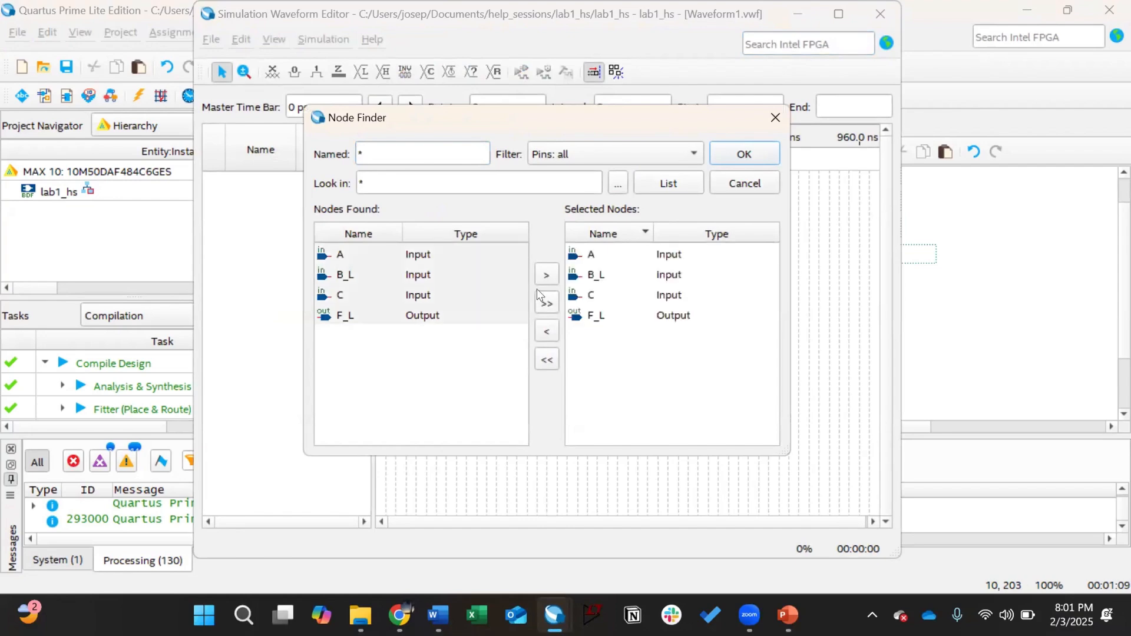
click(730, 155)
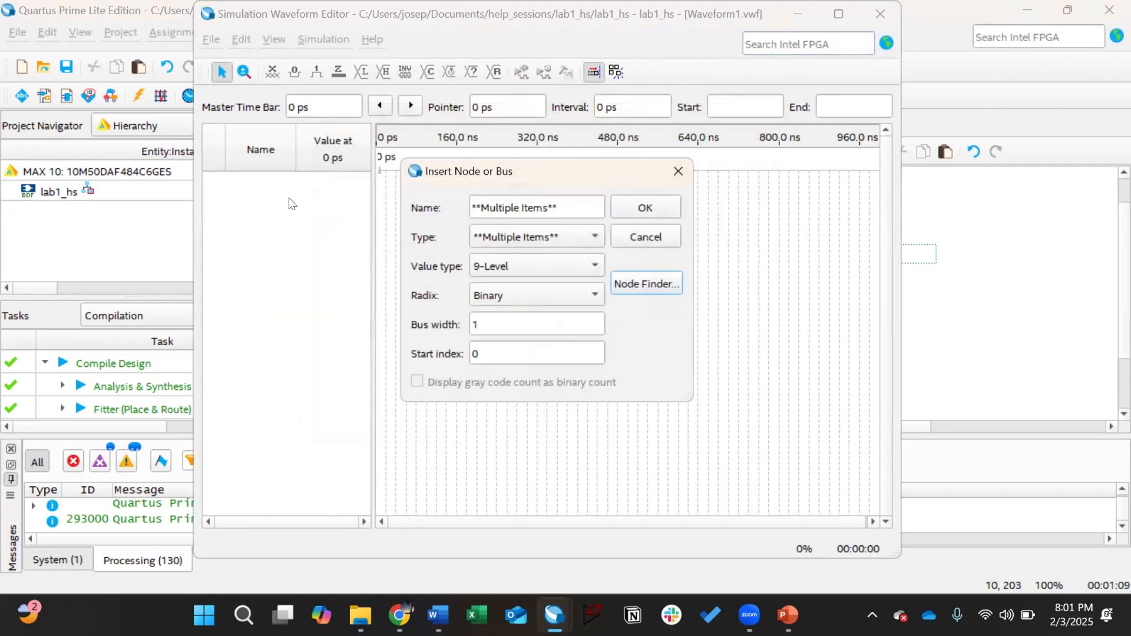
click(642, 208)
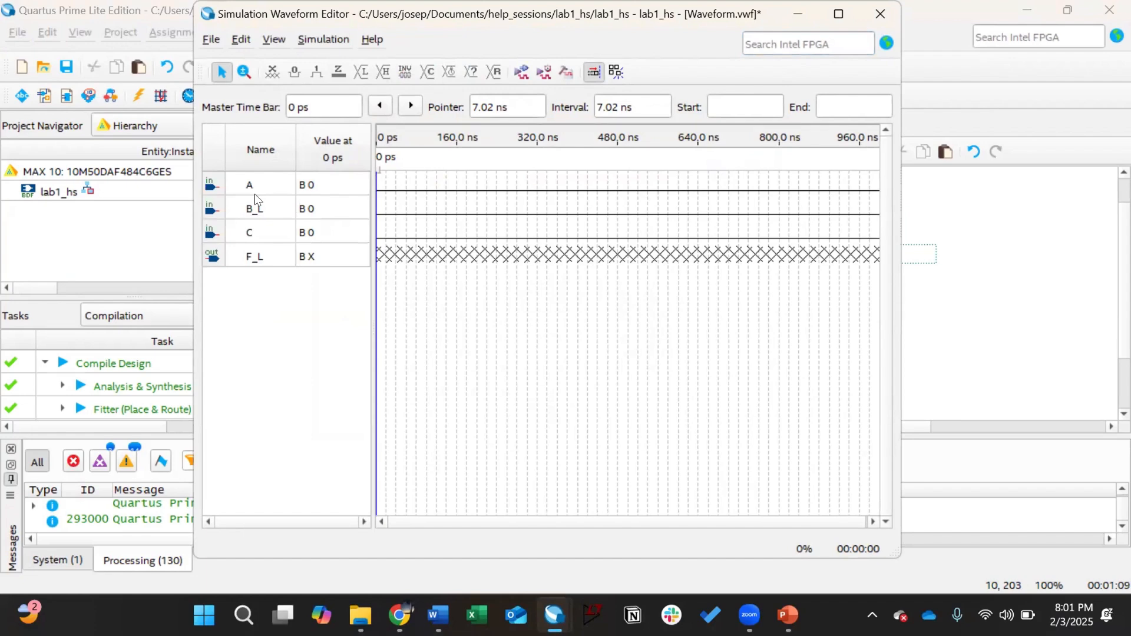
Step: Force A and B_L high at 60–80 ns and A high at 140–160 ns
drag(405, 214, 456, 191)
click(317, 72)
click(317, 71)
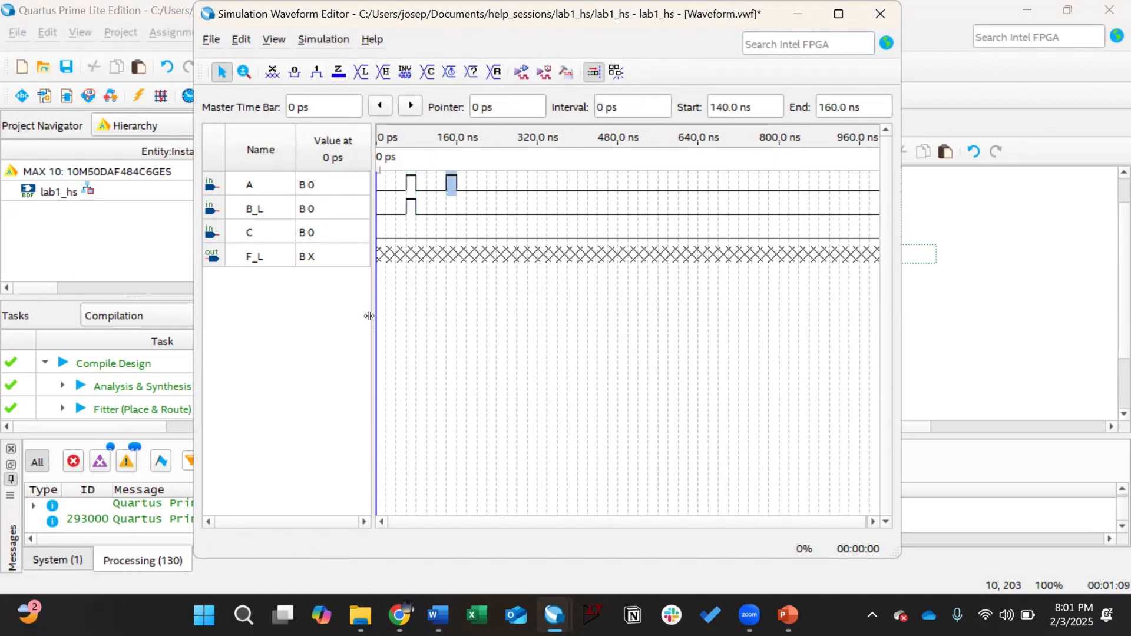
Step: Group rows A, B_L and C into one bus named Inputs
click(255, 182)
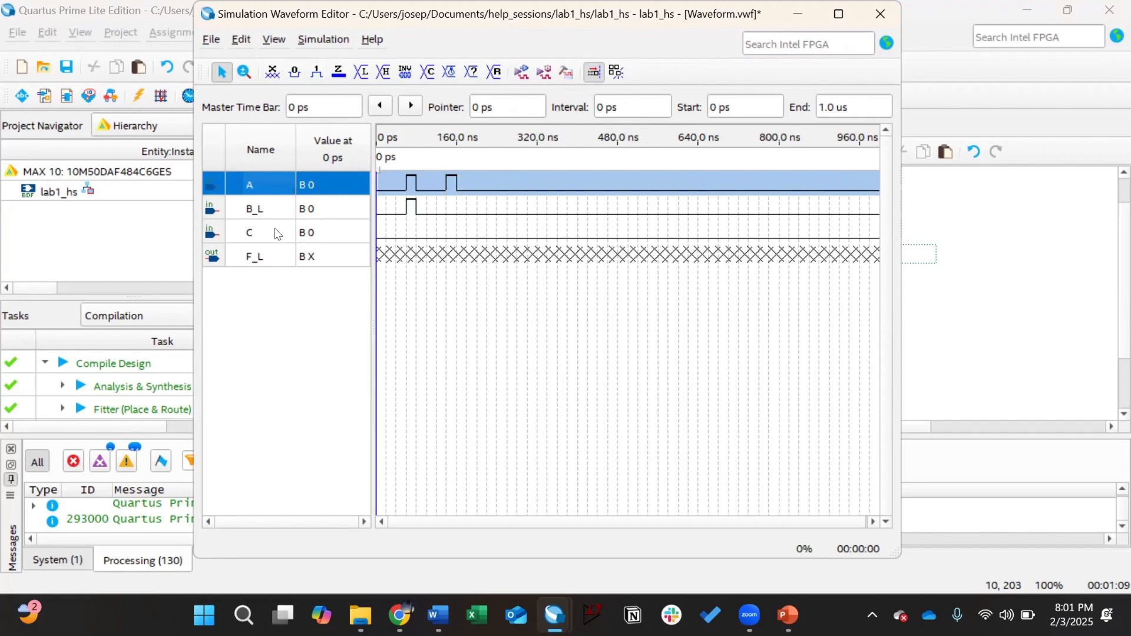
shift+click(276, 233)
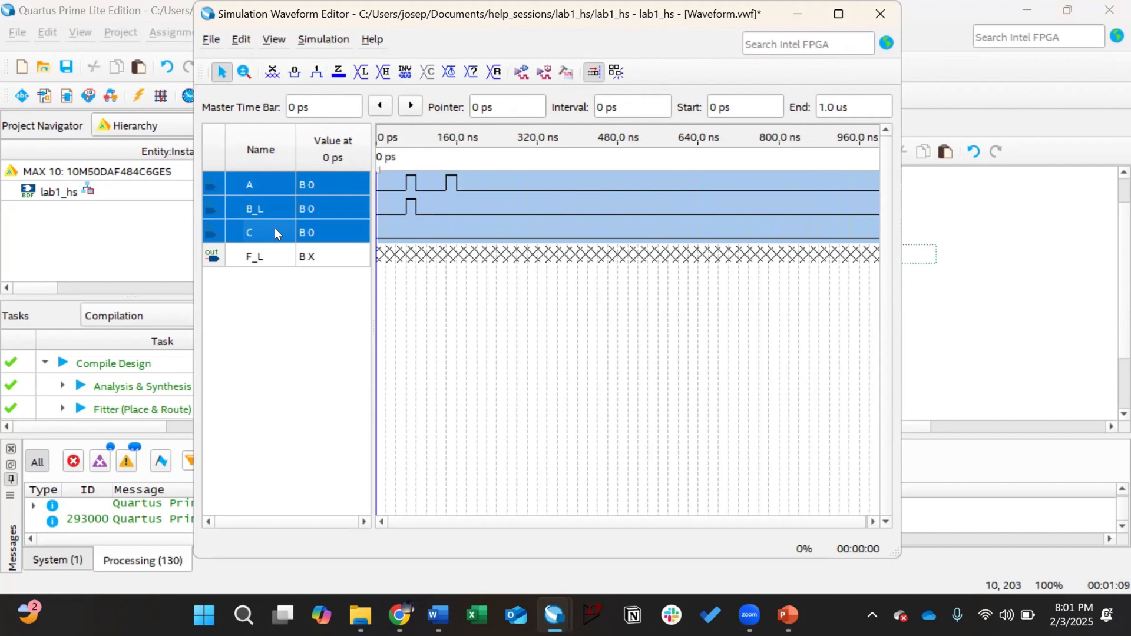
right_click(275, 233)
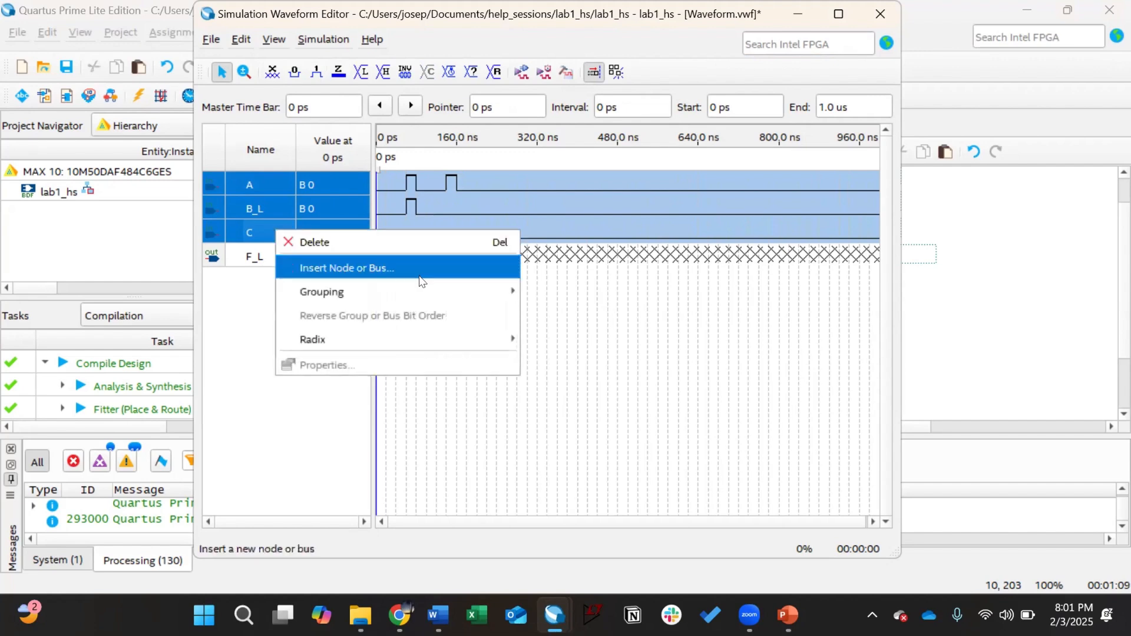
click(560, 291)
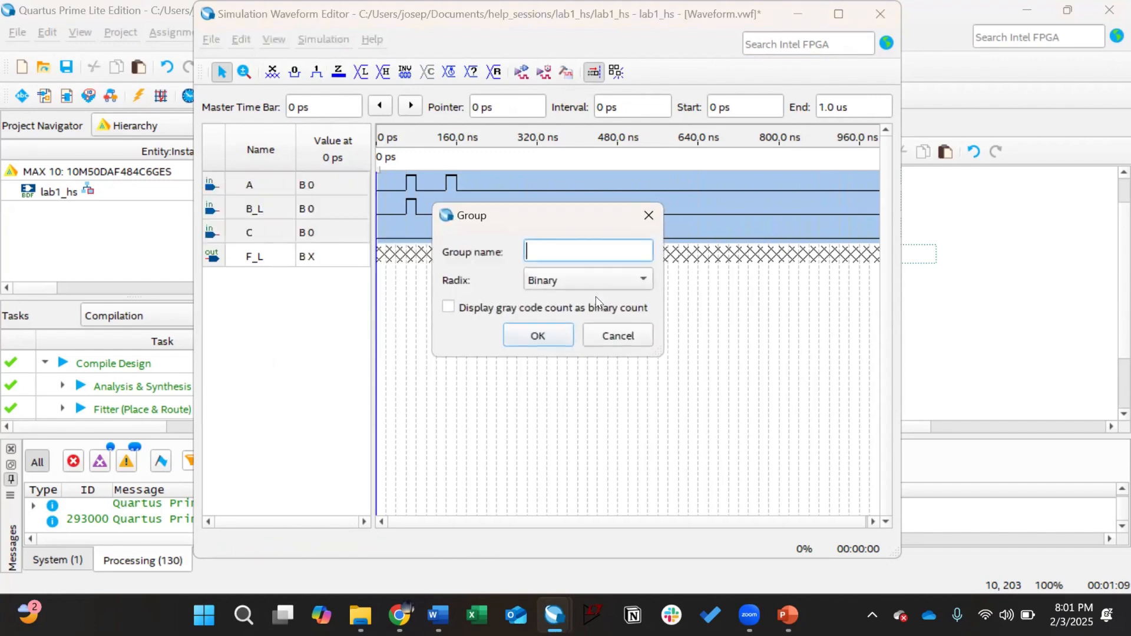
text(Inputs)
key(Return)
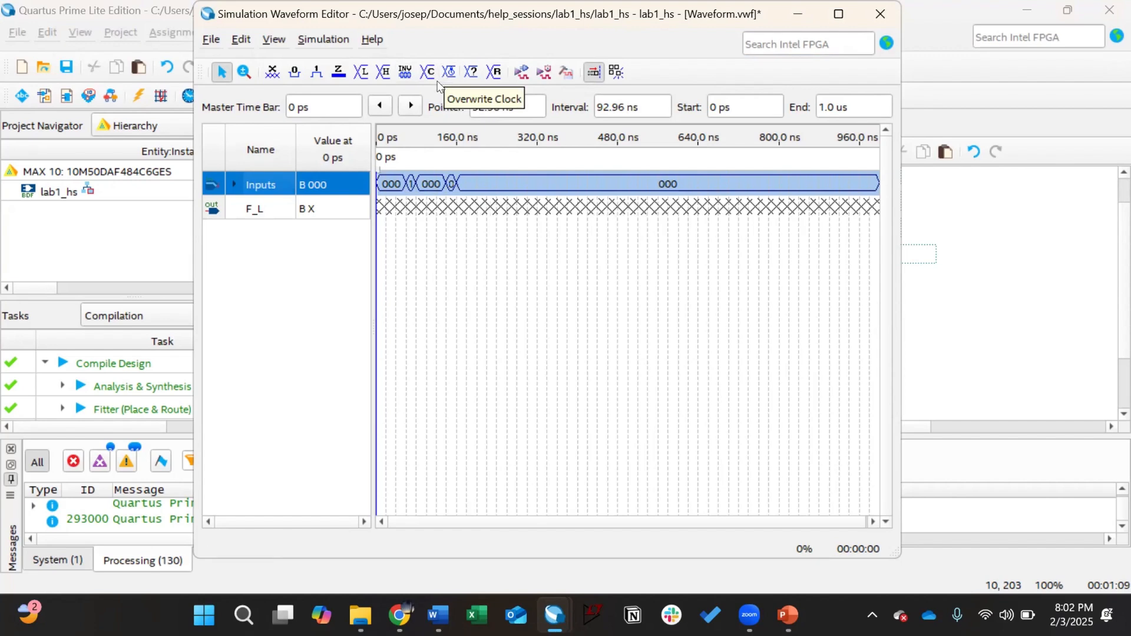
Step: Fill the Inputs bus with a binary count value changing every 25 ns
click(428, 72)
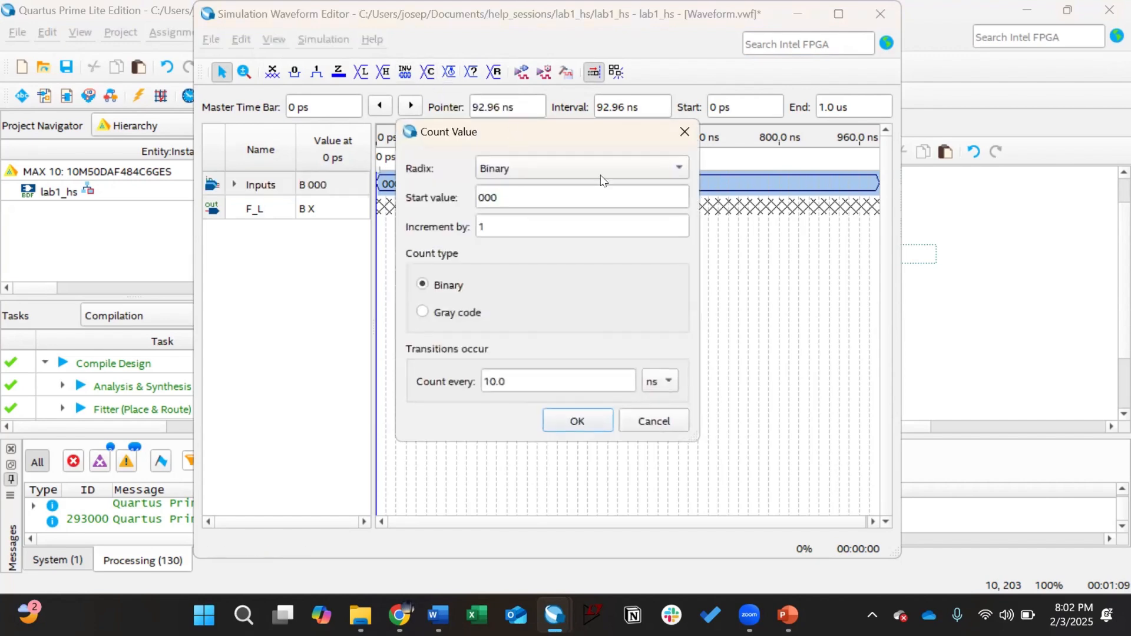
drag(554, 379, 379, 387)
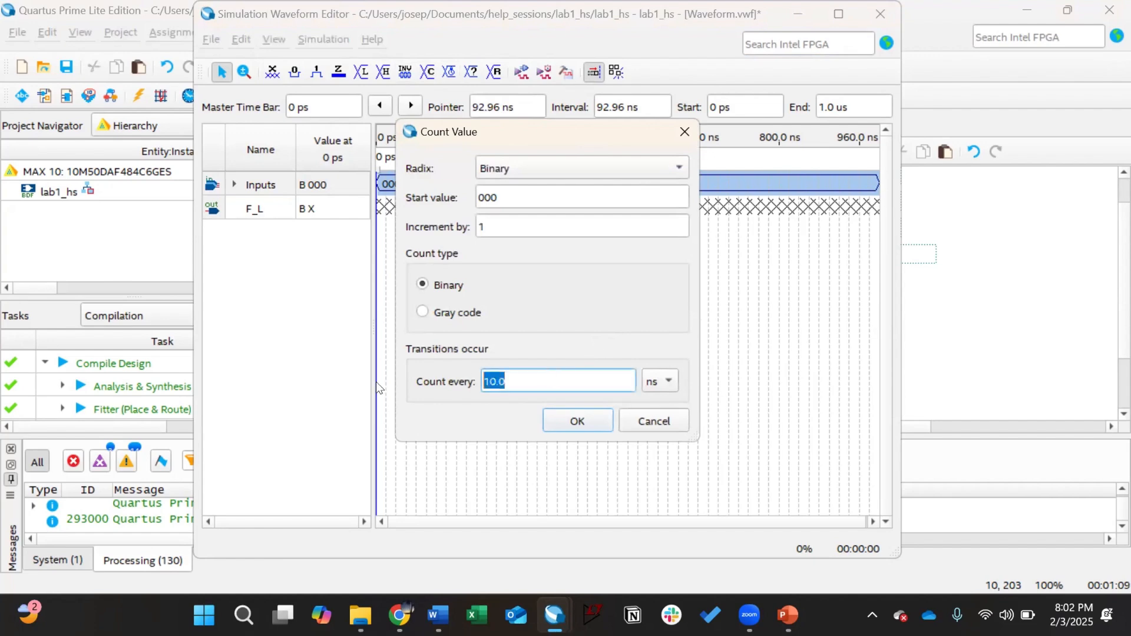
text(25)
click(592, 423)
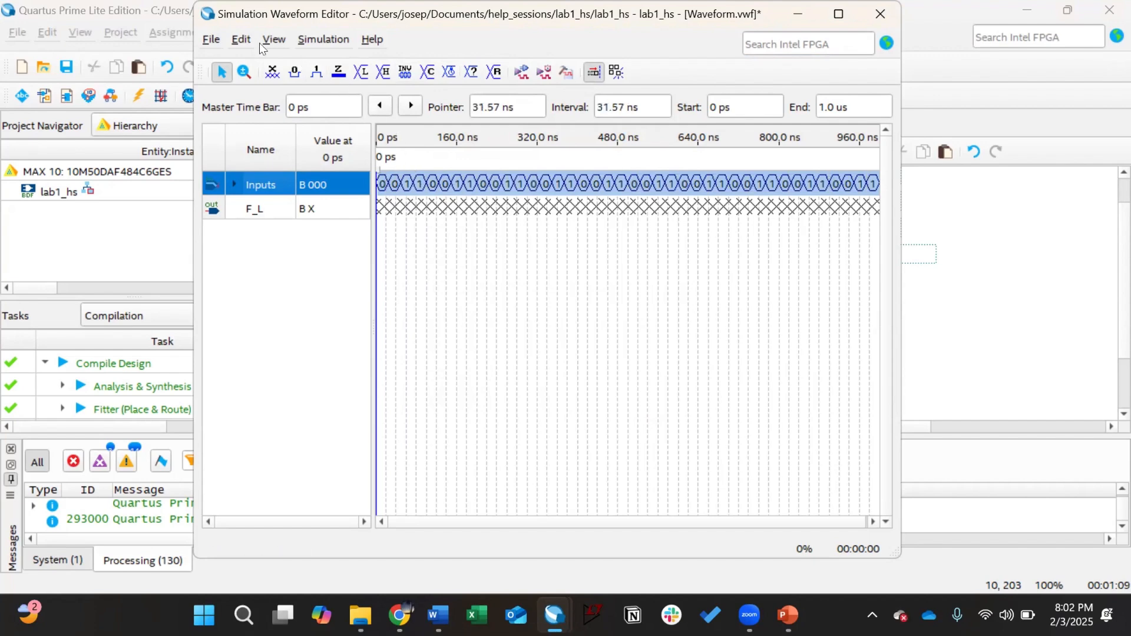
Step: Set the waveform grid size to 25 ns
click(242, 40)
click(272, 208)
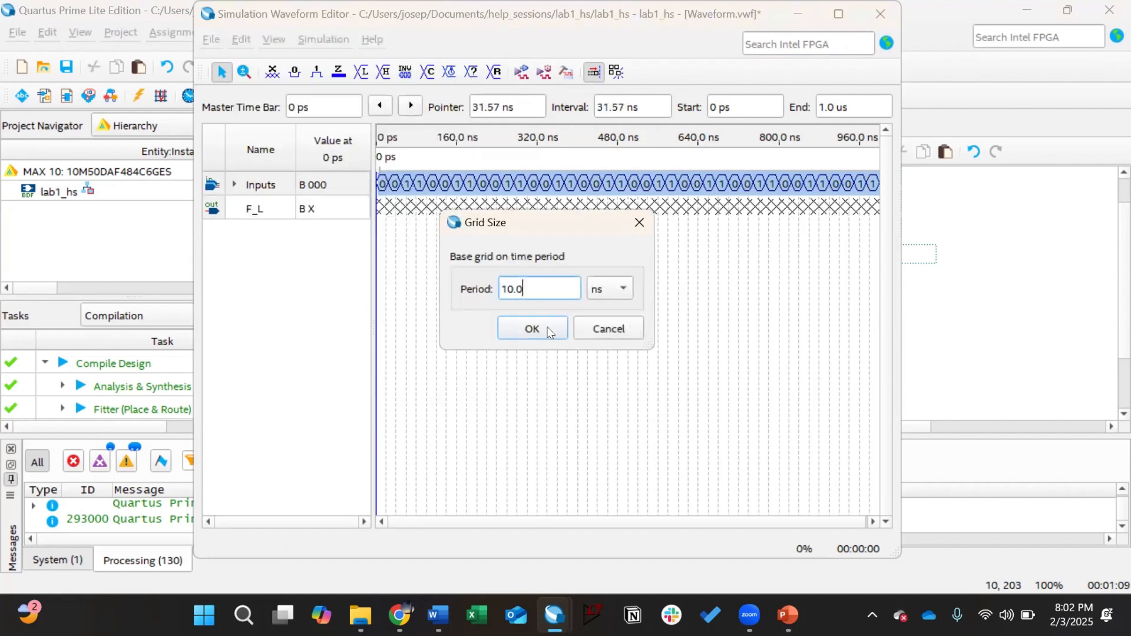
drag(523, 288, 463, 284)
text(25)
key(Return)
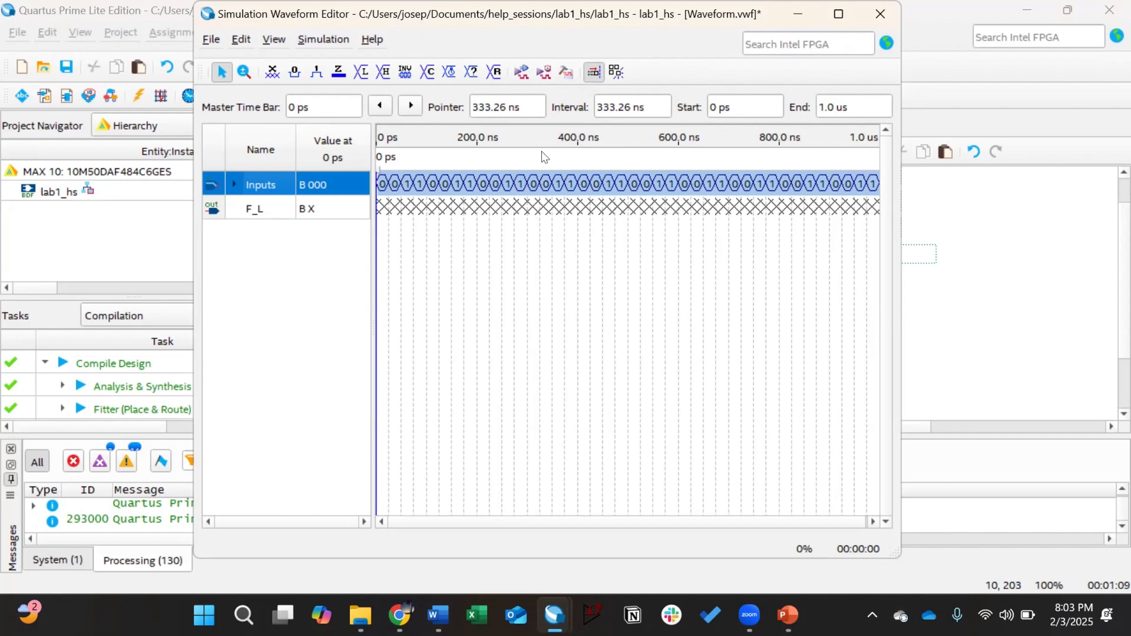
Step: Set the simulation end time to 200 ns
click(242, 40)
click(286, 232)
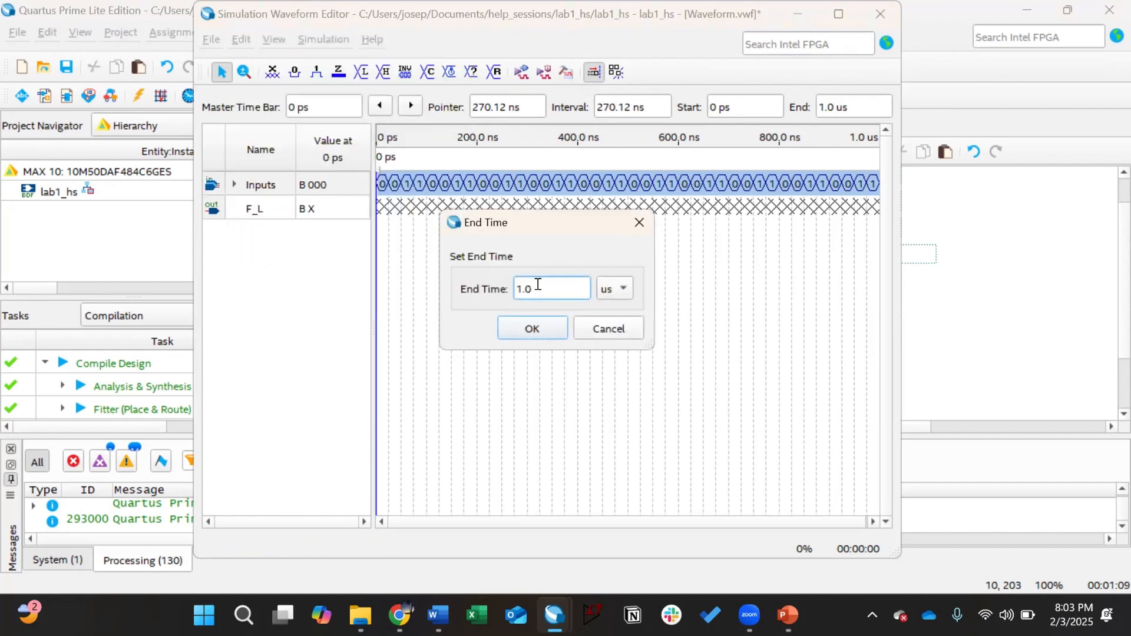
drag(535, 285, 520, 286)
text(200)
click(612, 288)
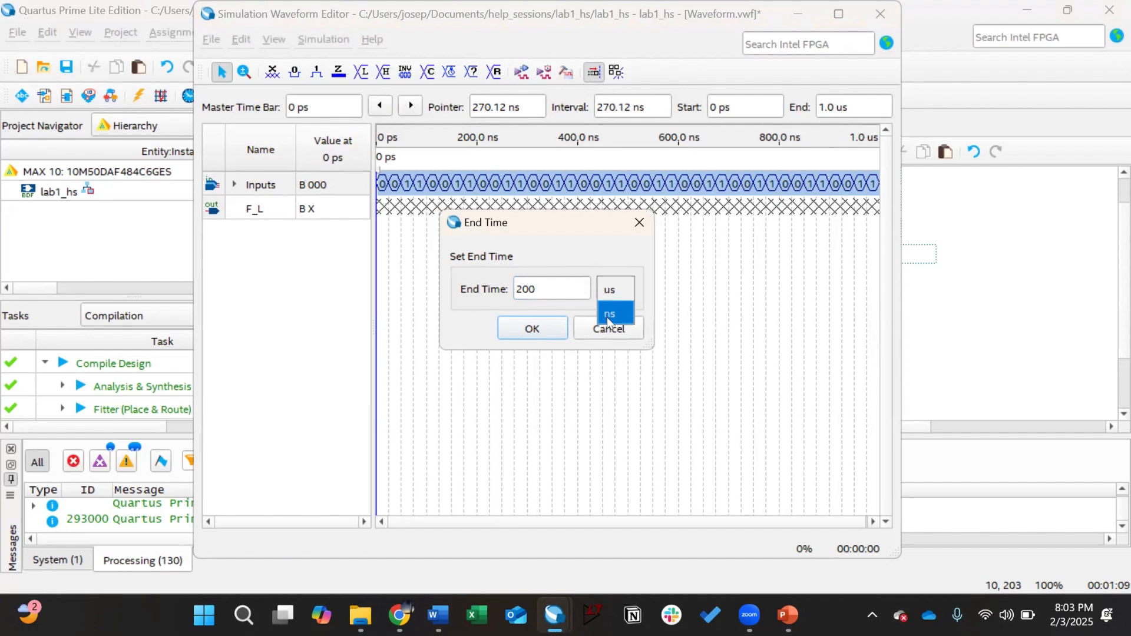
click(607, 316)
click(554, 330)
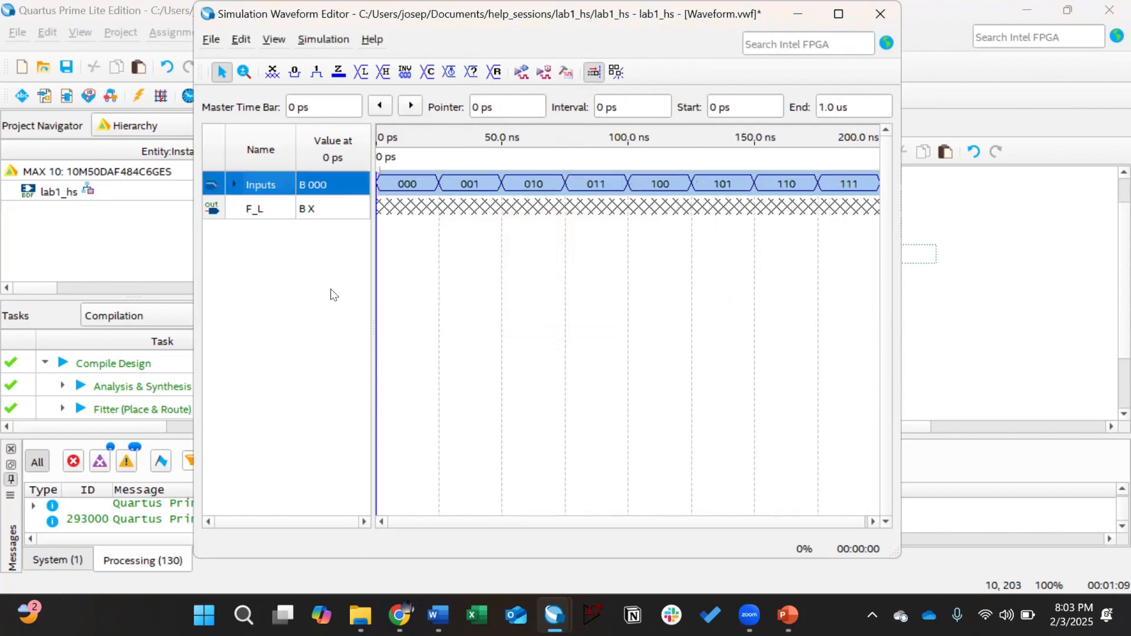
click(726, 217)
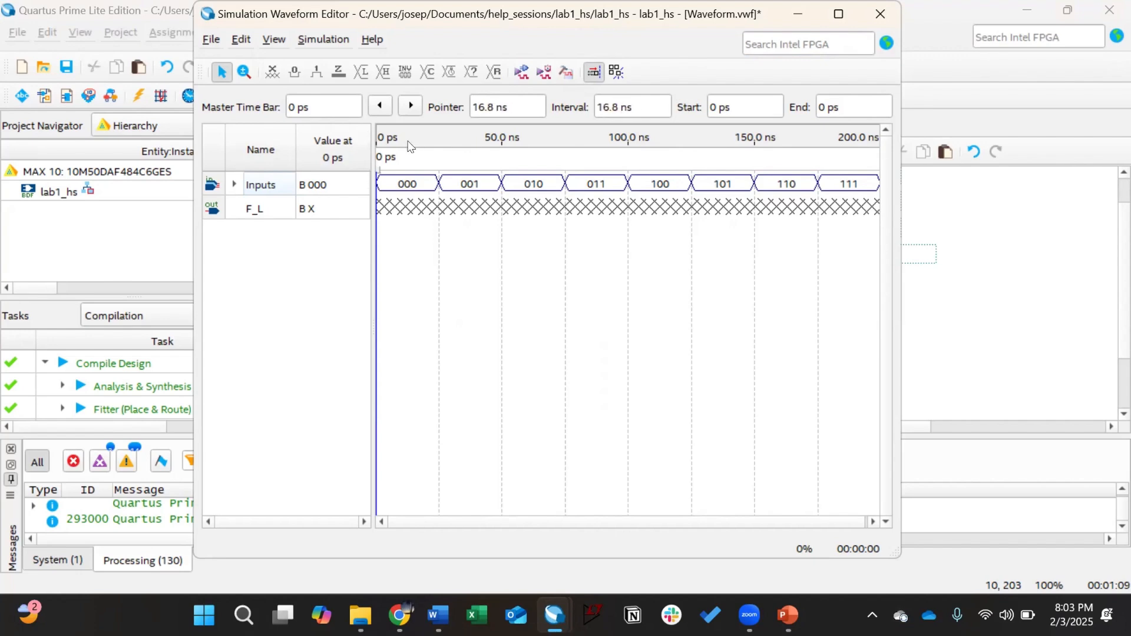
Step: Run a functional simulation, saving the waveform file as Waveform
click(321, 39)
click(366, 81)
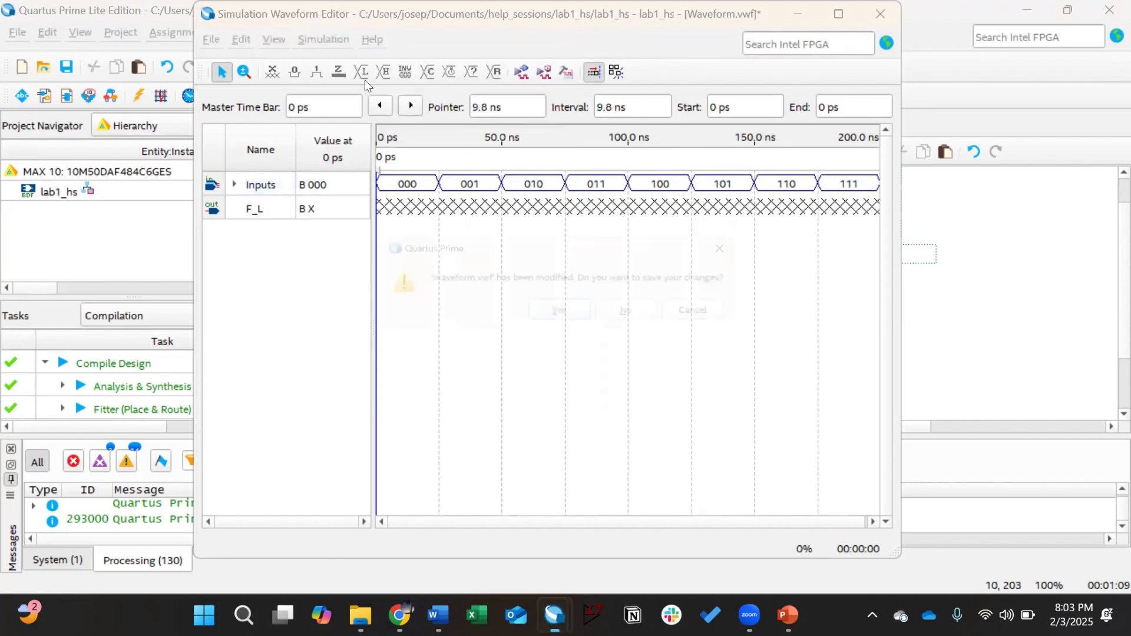
click(569, 309)
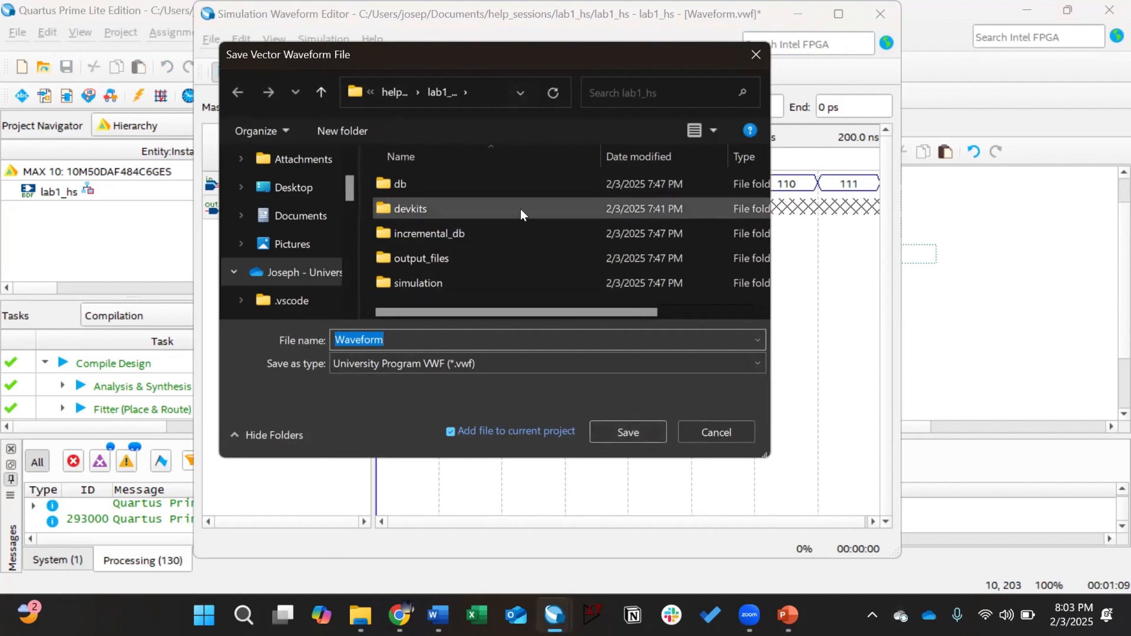
mouse_move(521, 209)
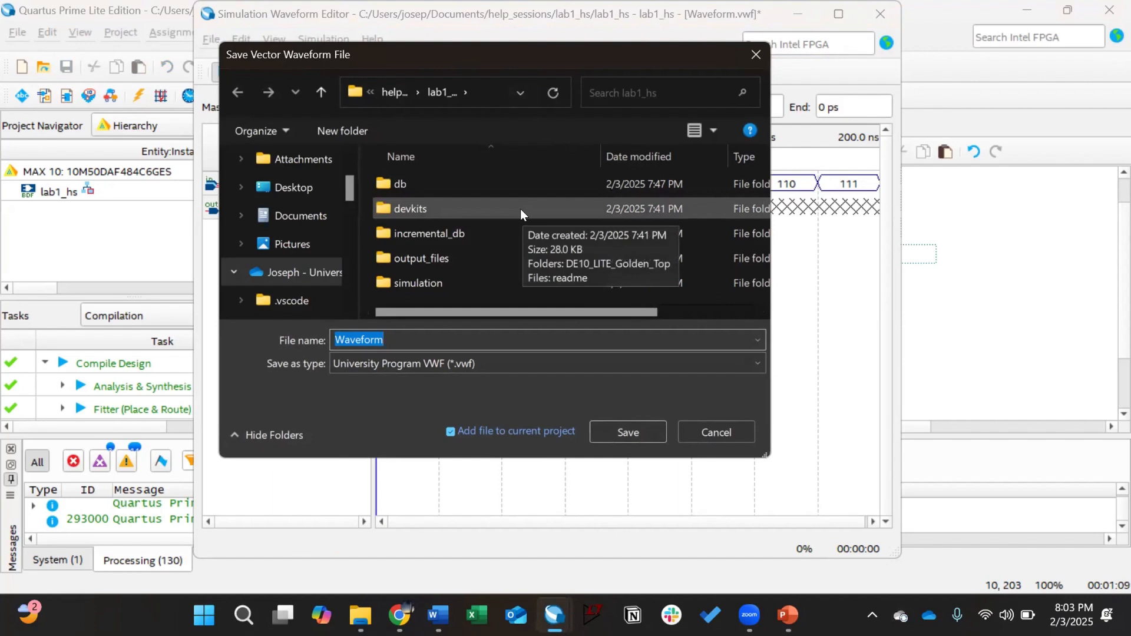
click(596, 427)
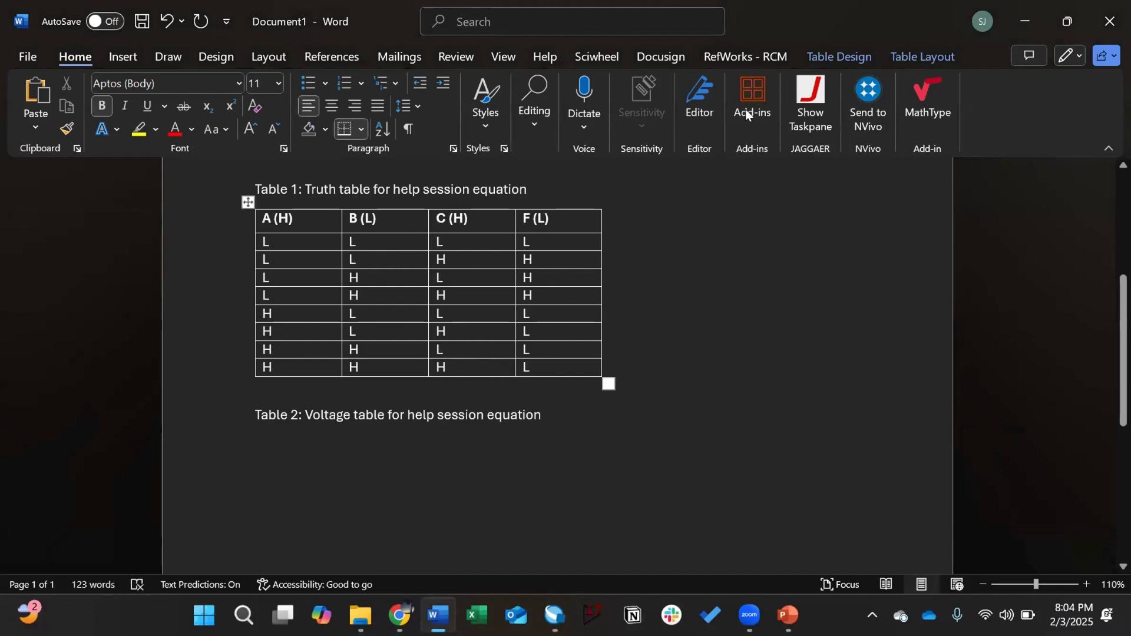
Step: Snap Word to the left half and the Simulation Waveform Editor to the right, widening the traces
key(super+Left)
click(796, 152)
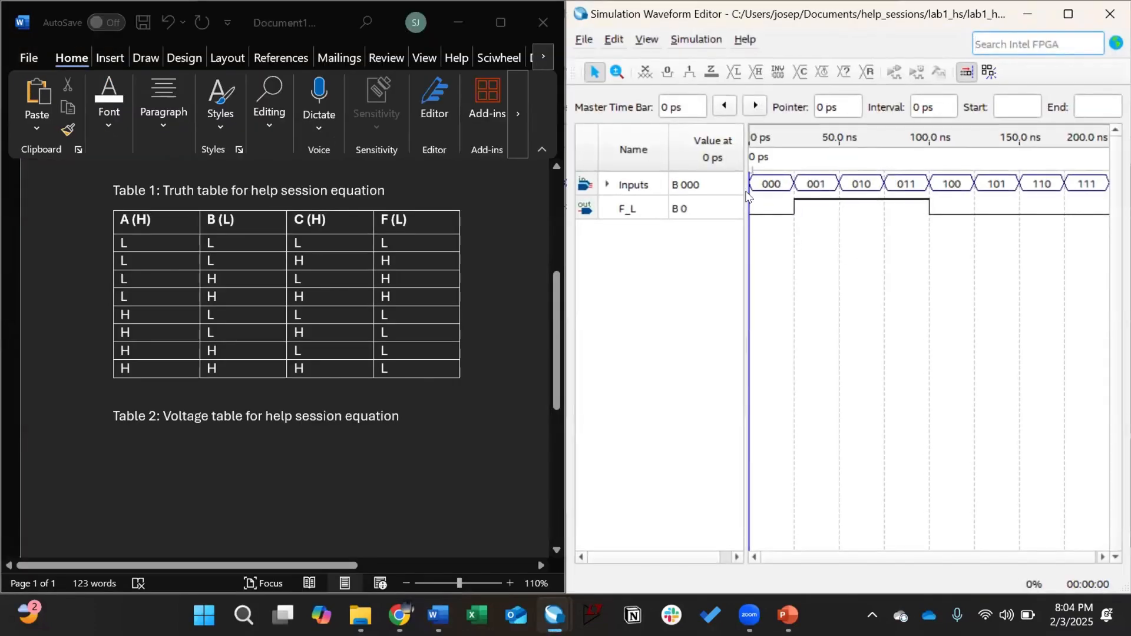
drag(748, 195, 640, 194)
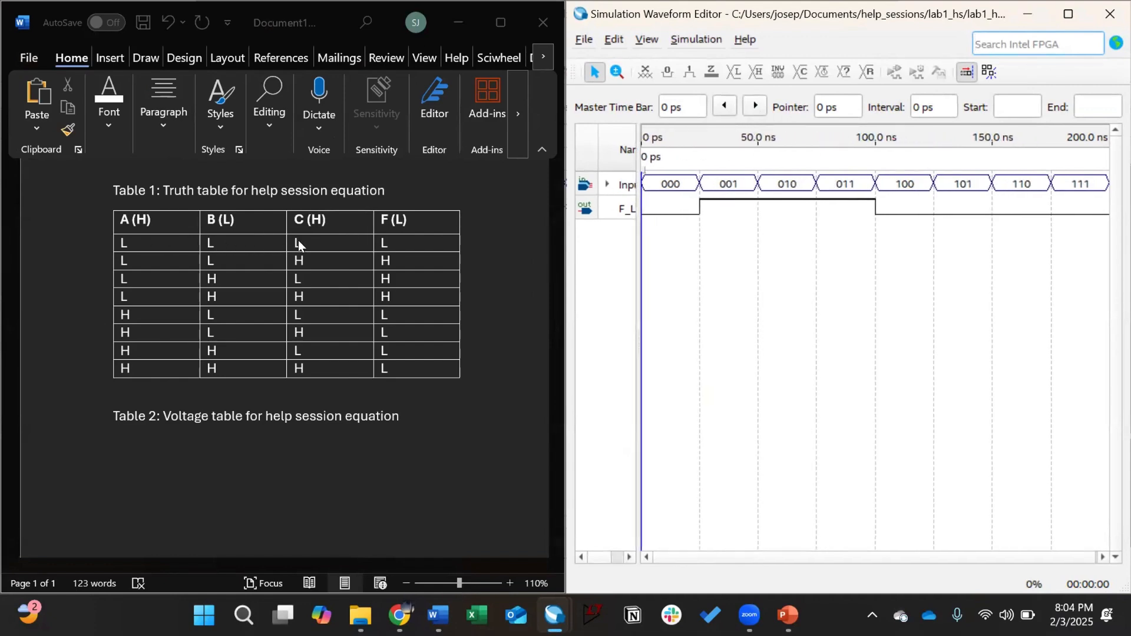
Step: Match F (L)'s H rows to F_L high at 25–75 ns and the last four L rows to F_L low from 100 ns
click(387, 239)
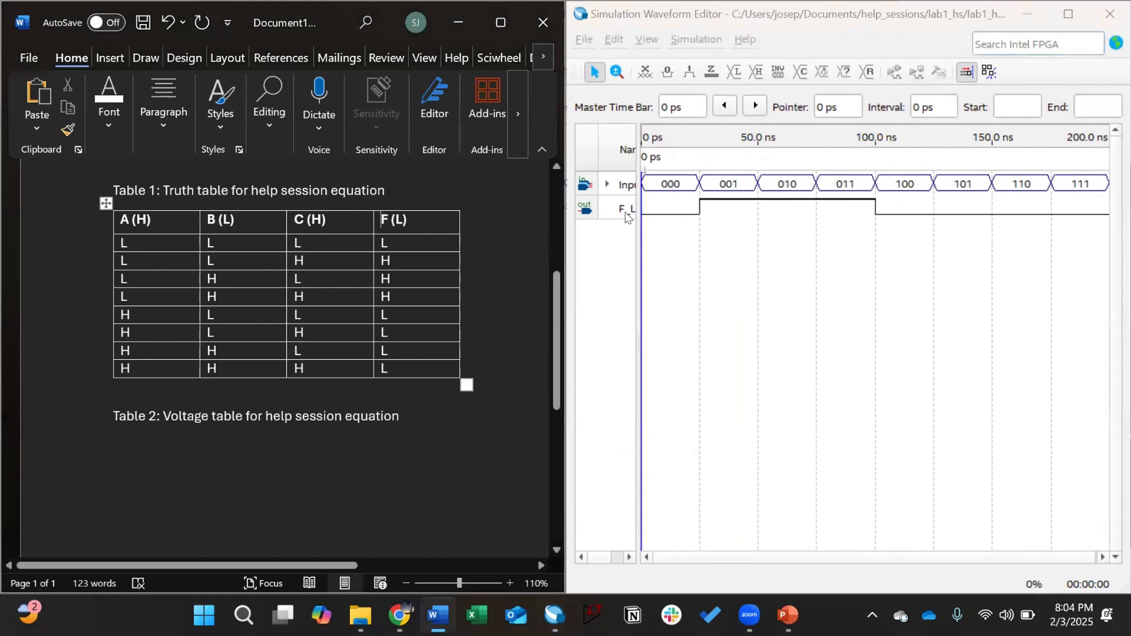
click(663, 212)
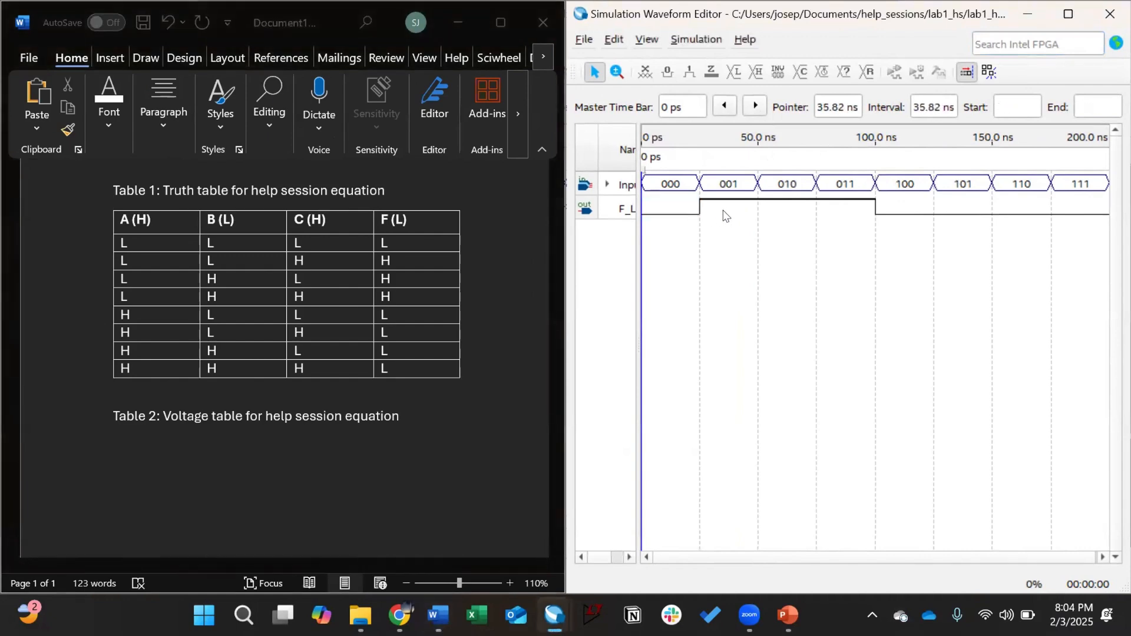
drag(386, 263, 402, 297)
drag(705, 207, 848, 208)
drag(418, 309, 434, 363)
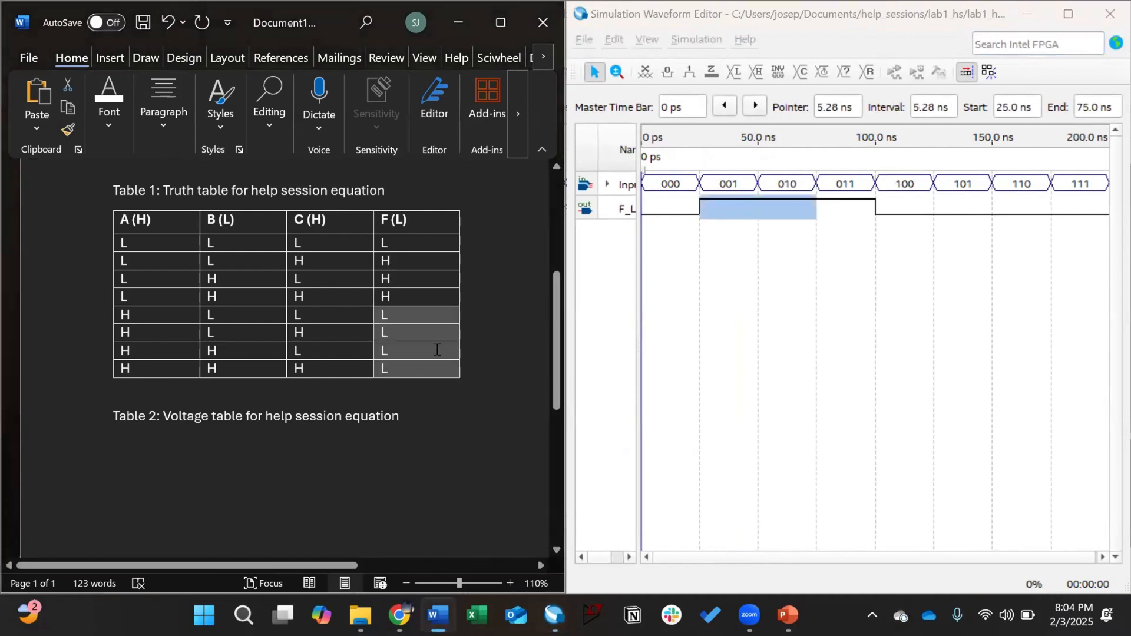
click(903, 218)
drag(966, 209, 1061, 211)
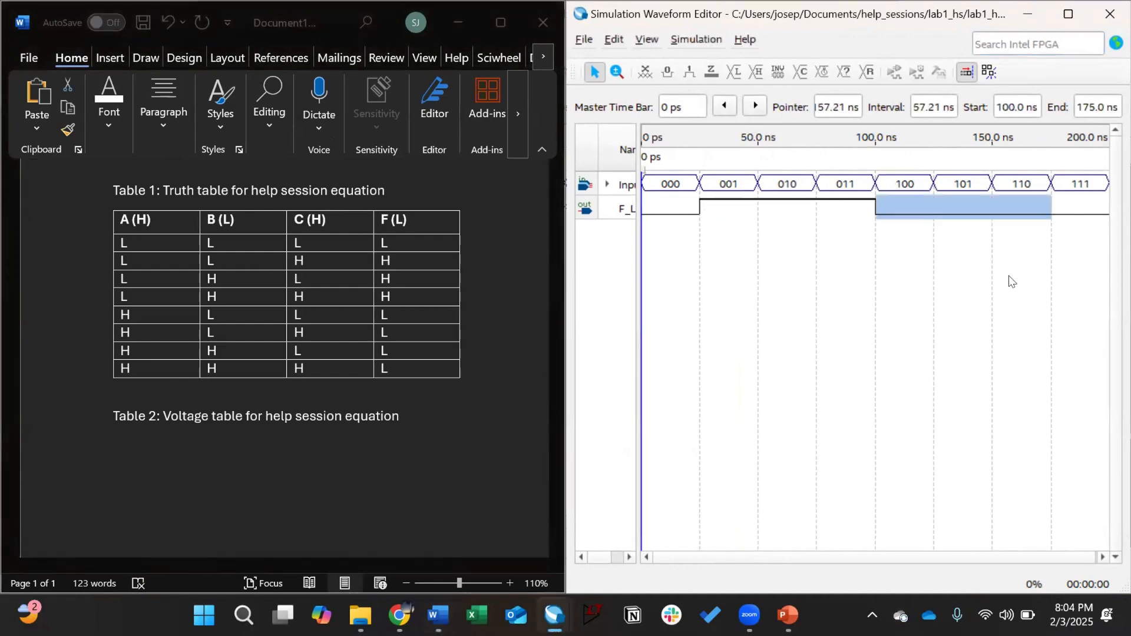
click(1009, 279)
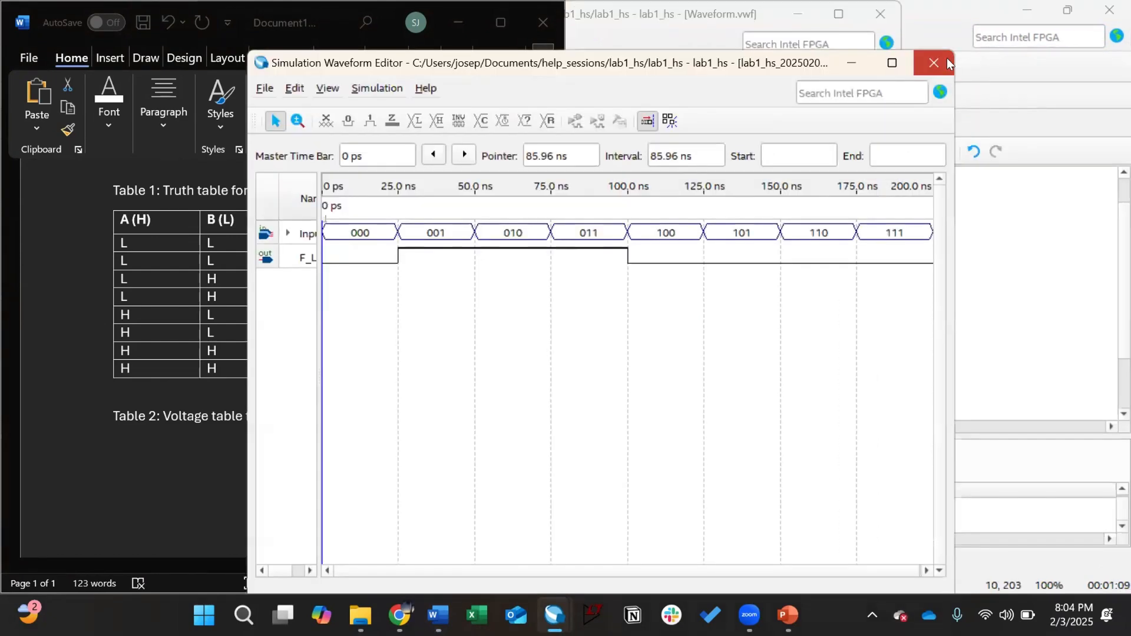
Step: Close the simulation results and leftover waveform windows, returning to the Quartus project
click(947, 58)
click(963, 117)
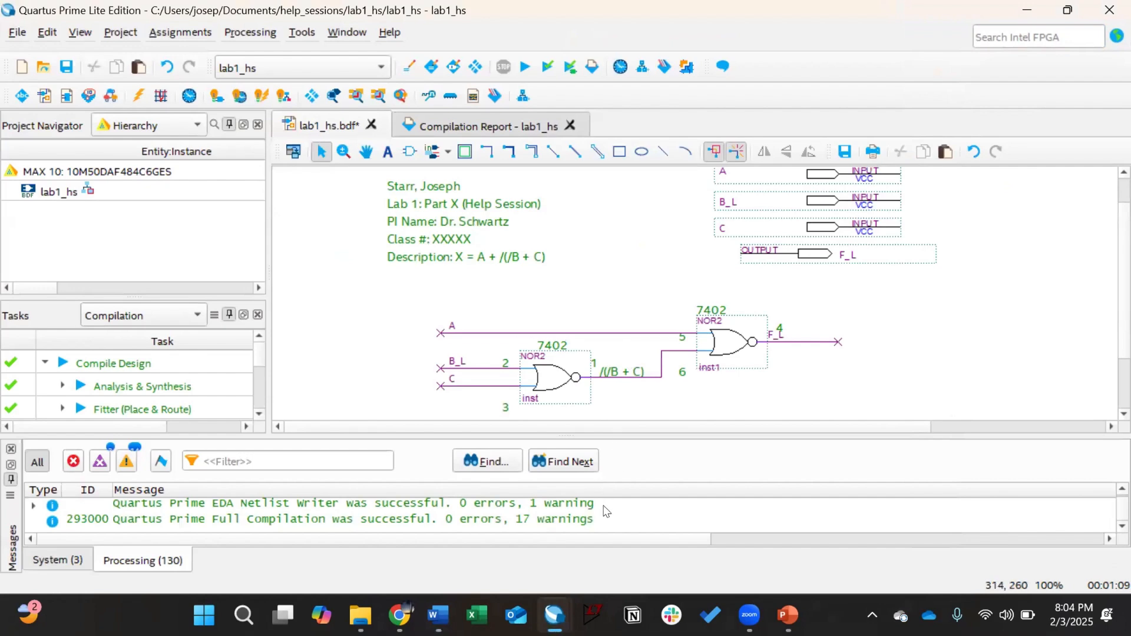
mouse_move(550, 613)
click(713, 469)
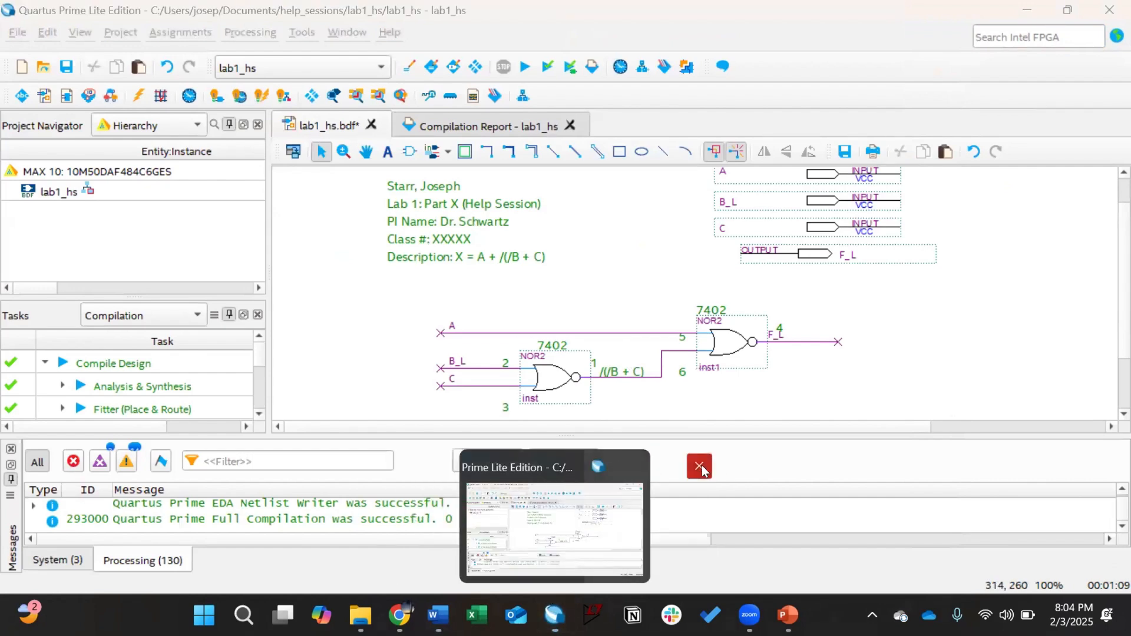
click(613, 239)
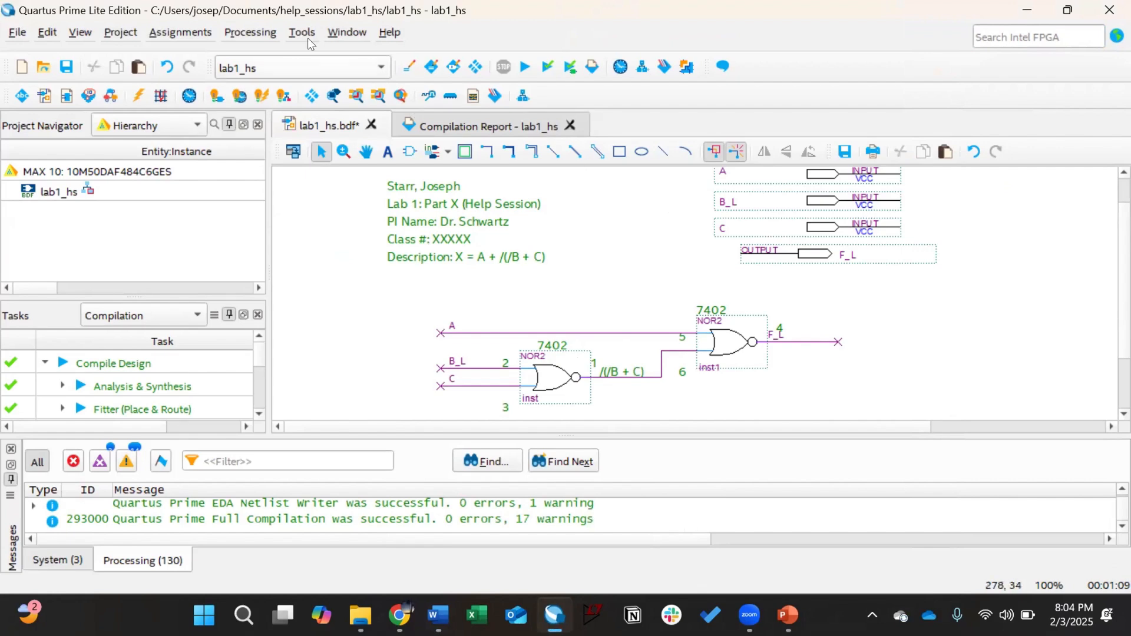
Step: Set the target device to MAX V family part 5M40ZE64A5
click(159, 33)
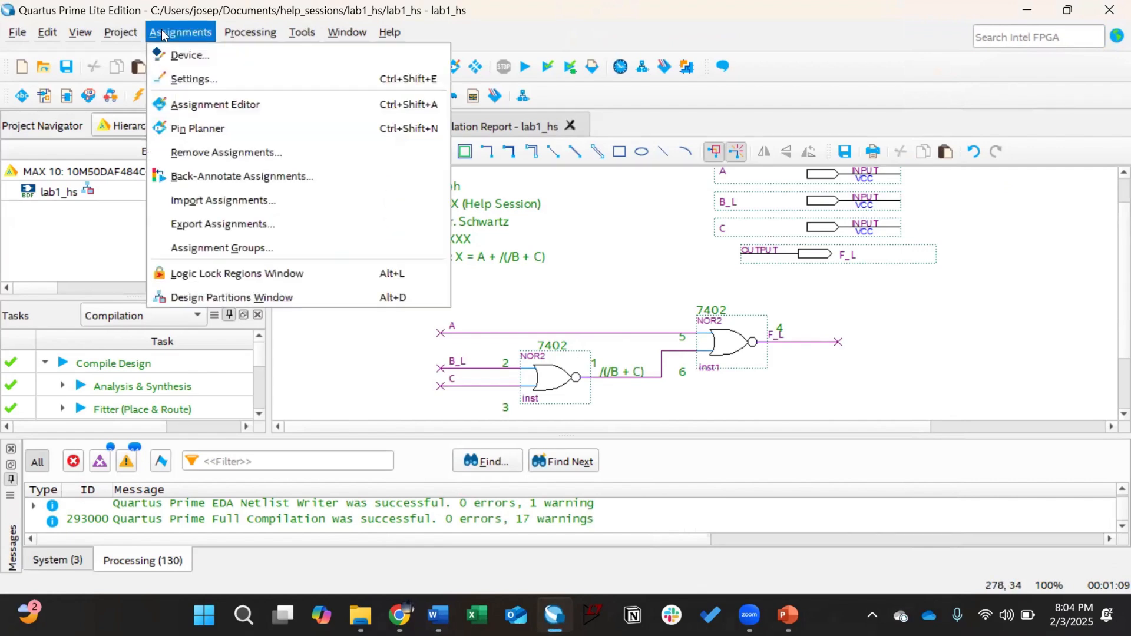
click(191, 53)
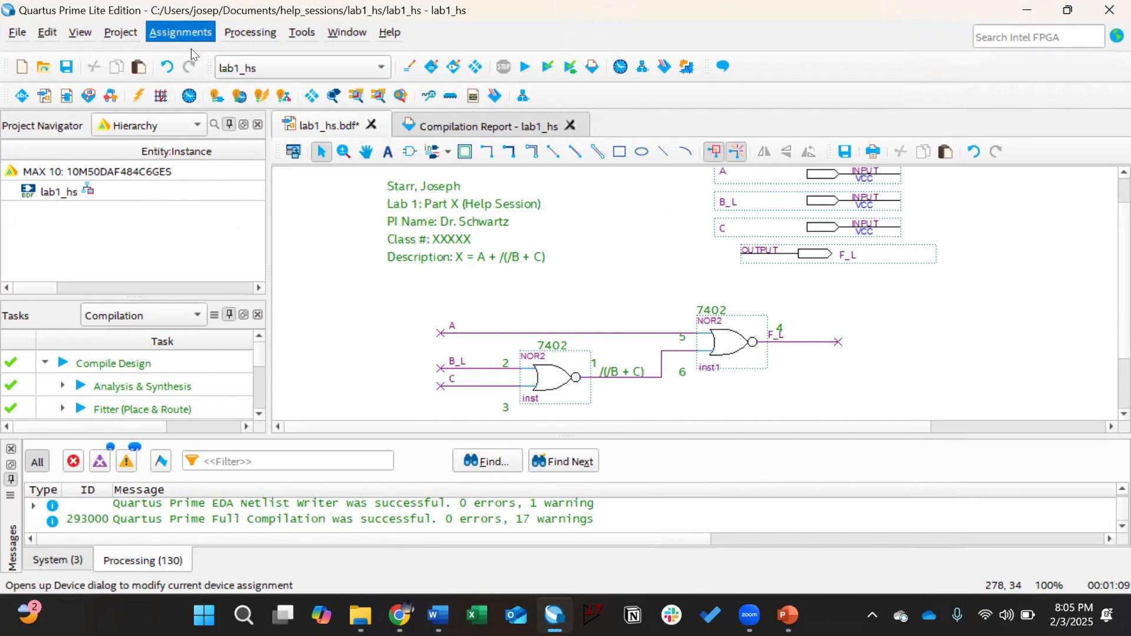
click(334, 194)
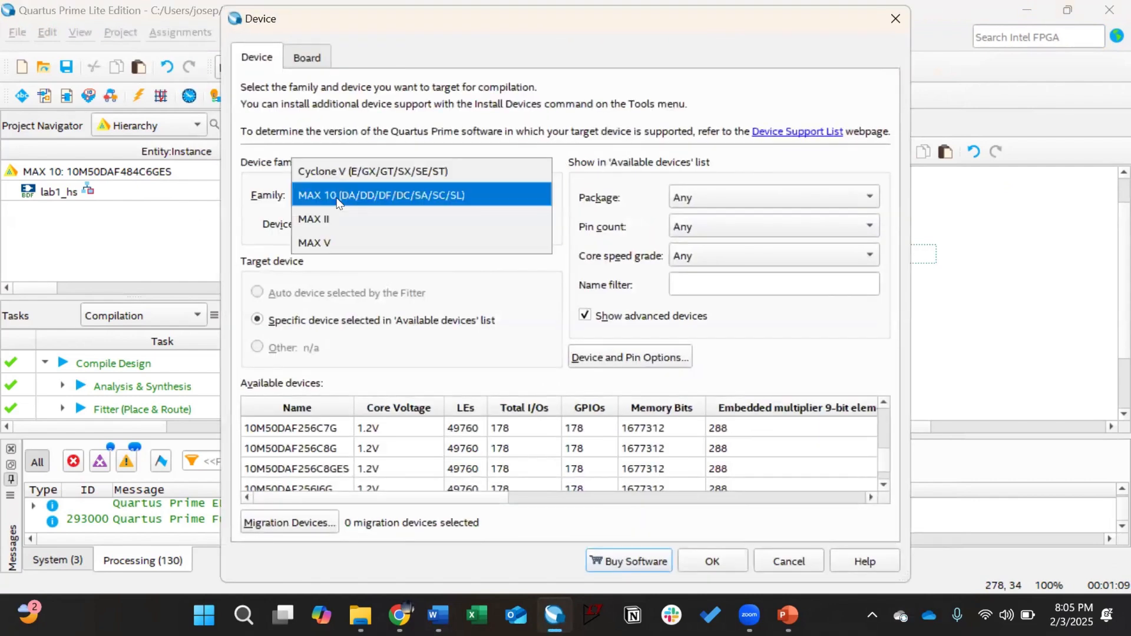
click(341, 242)
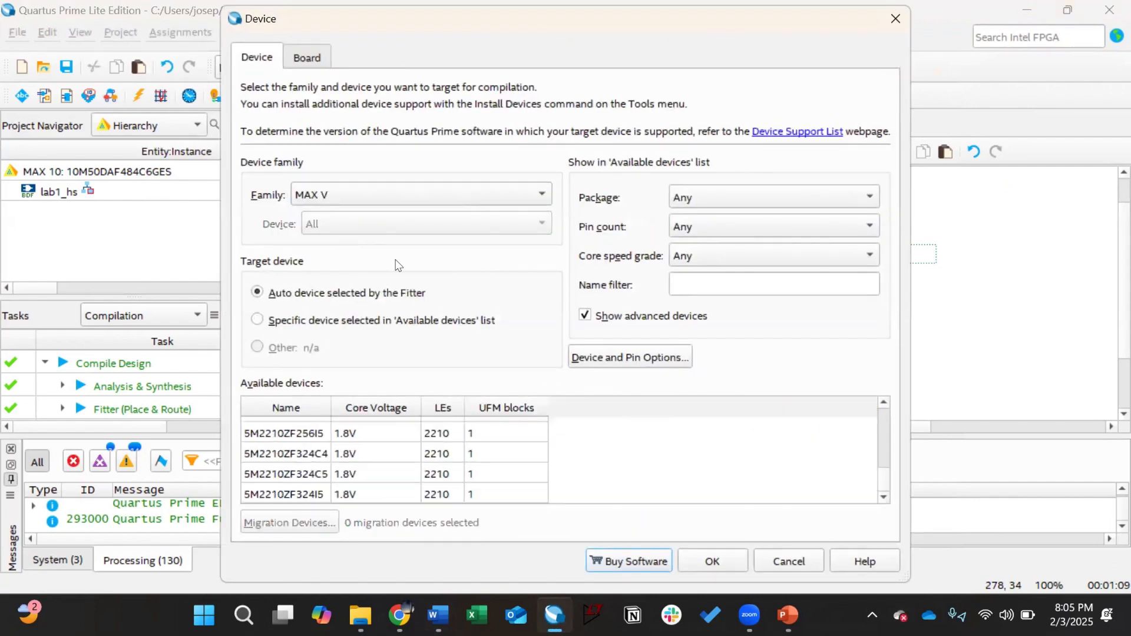
scroll(412, 445, up, 15)
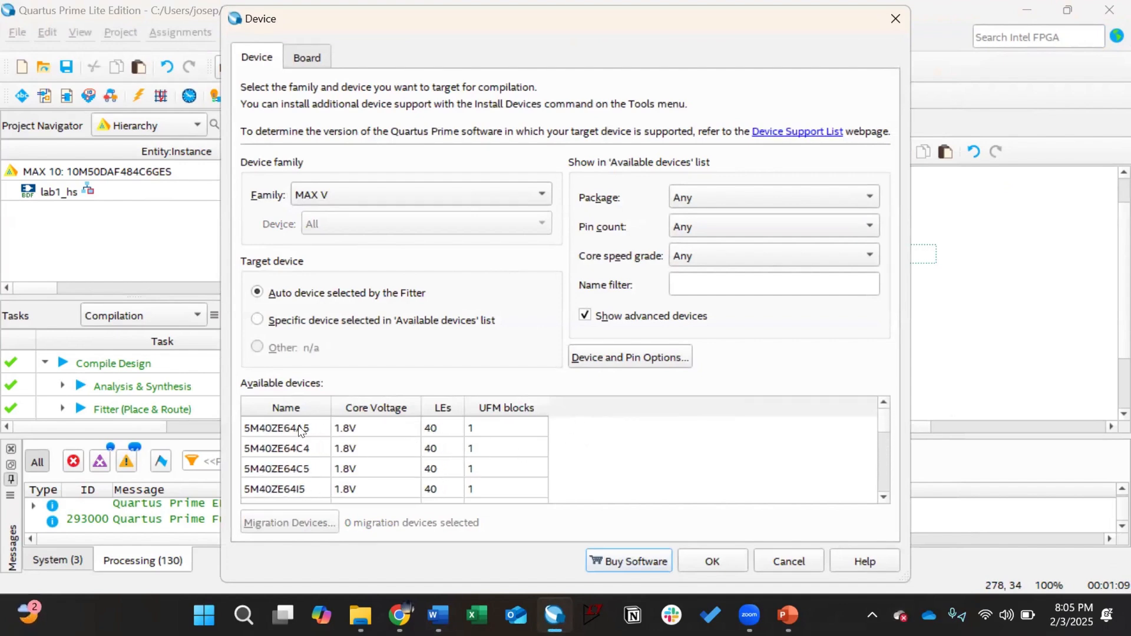
click(298, 429)
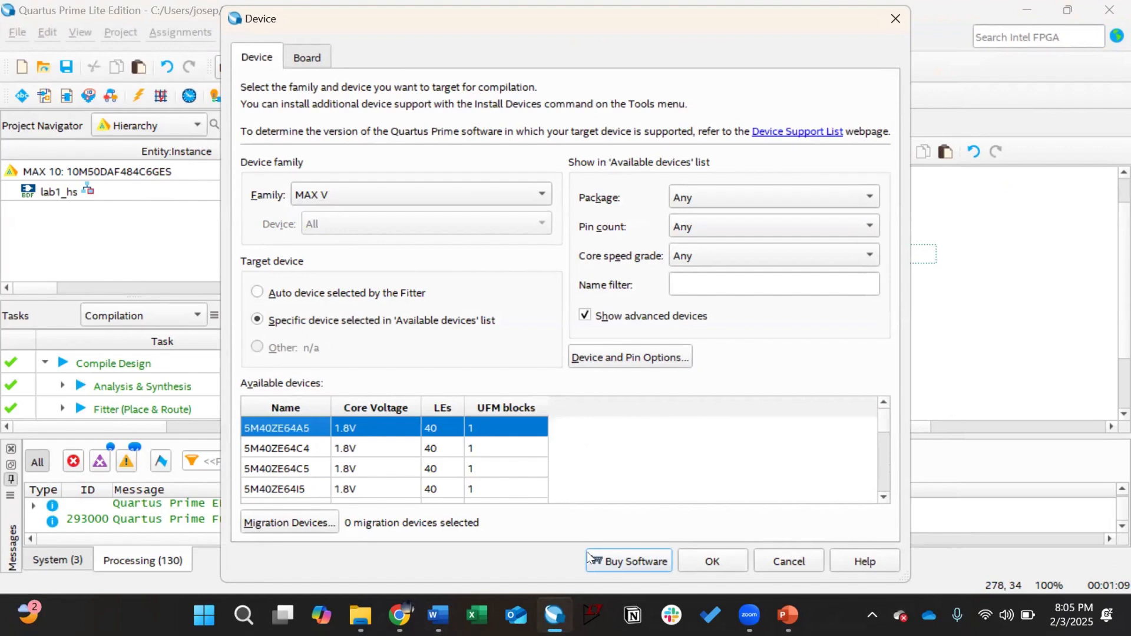
click(690, 558)
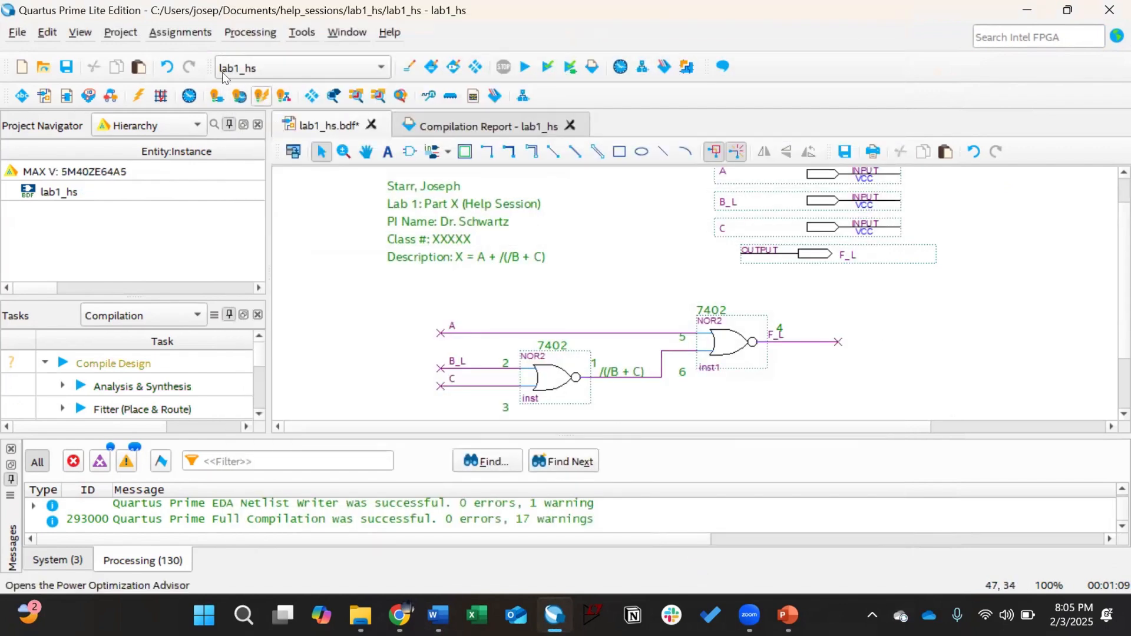
Step: Open Waveform.vwf using the All Files (*.*) file-type filter
click(14, 35)
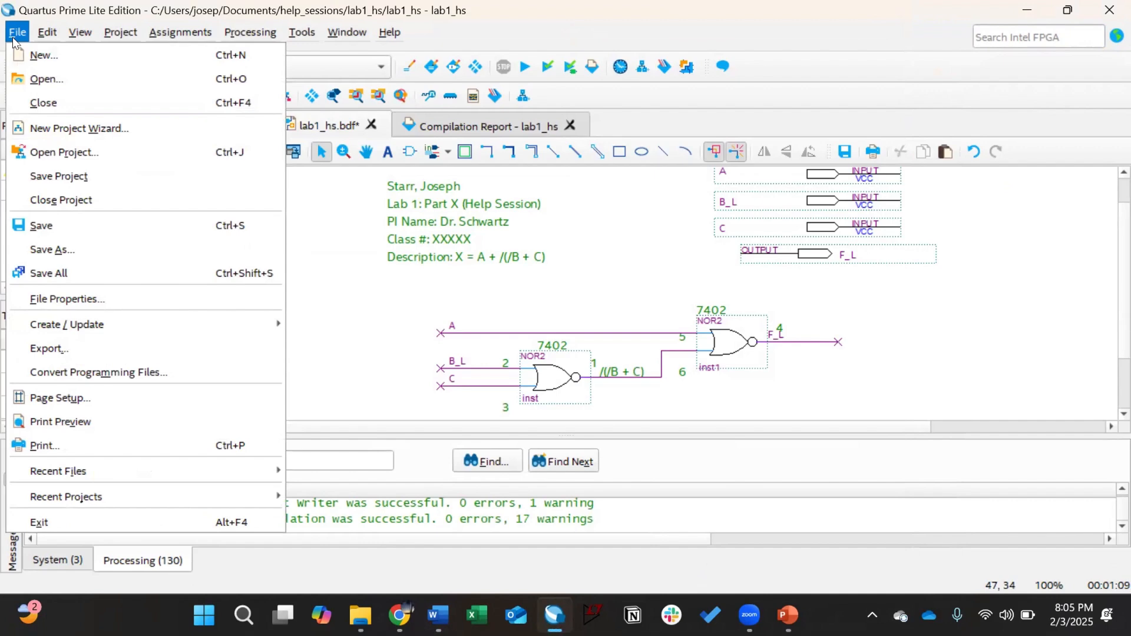
click(46, 79)
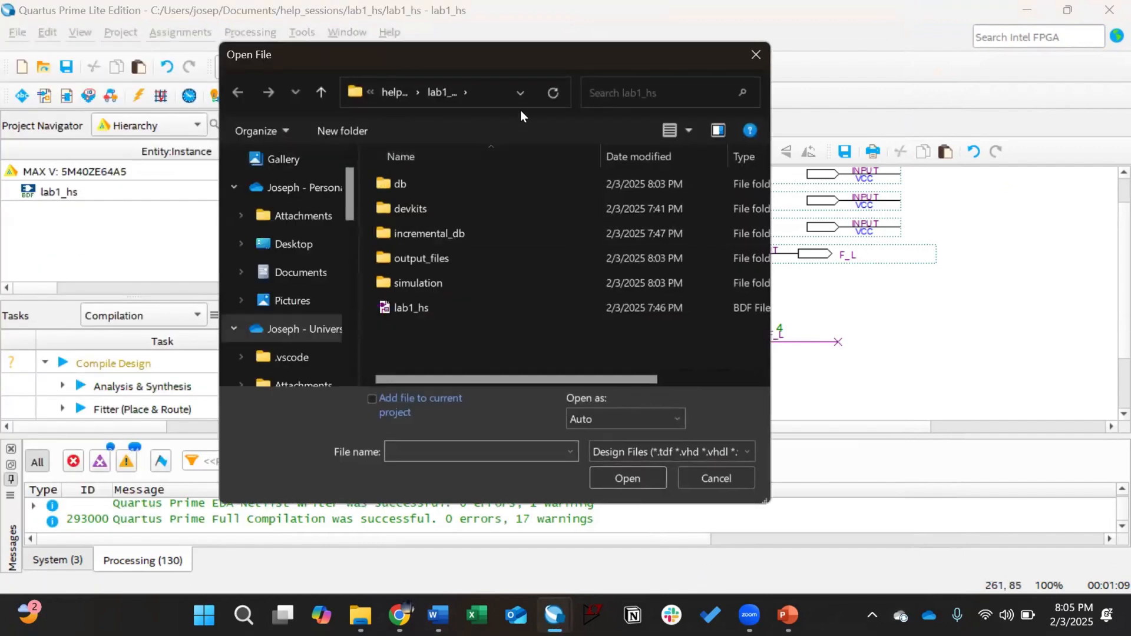
drag(505, 52, 469, 44)
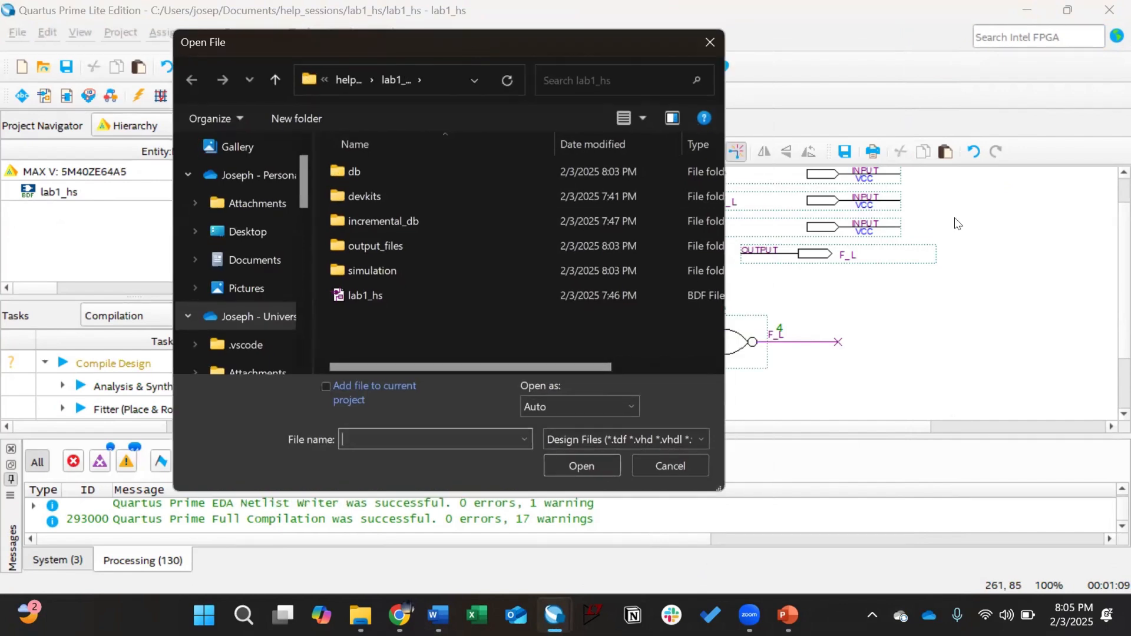
click(688, 439)
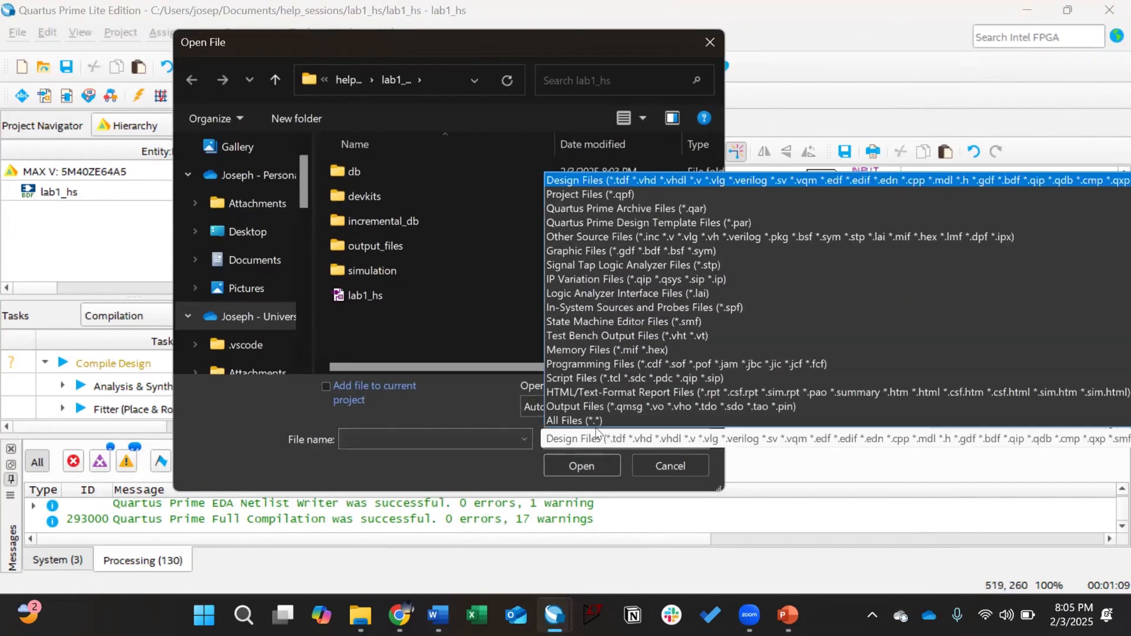
click(593, 420)
scroll(563, 295, down, 1)
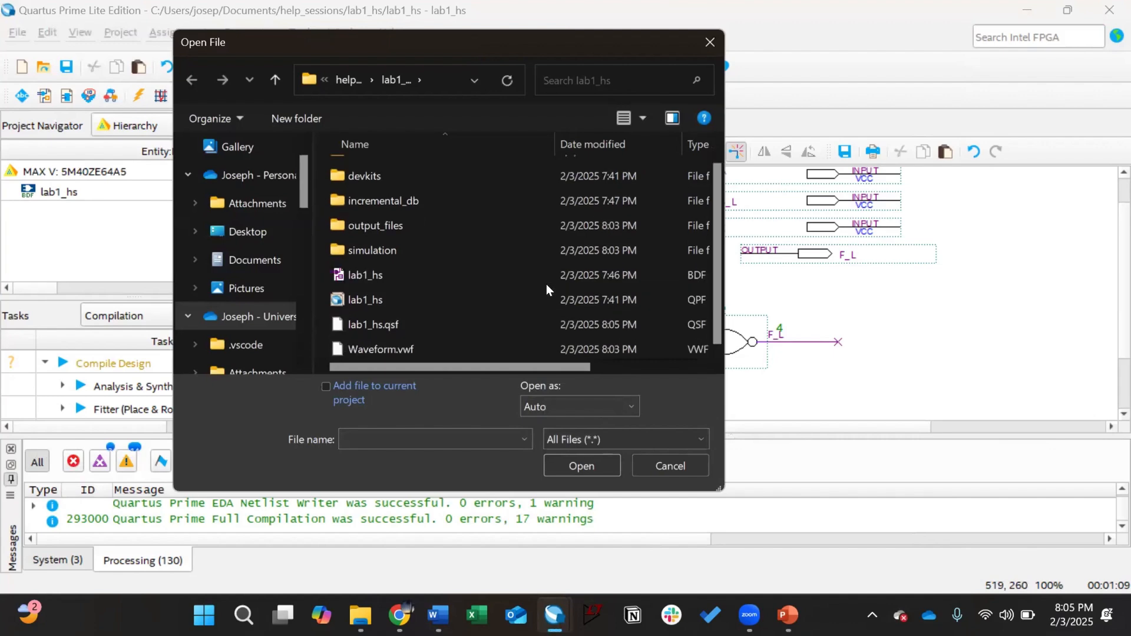
click(437, 348)
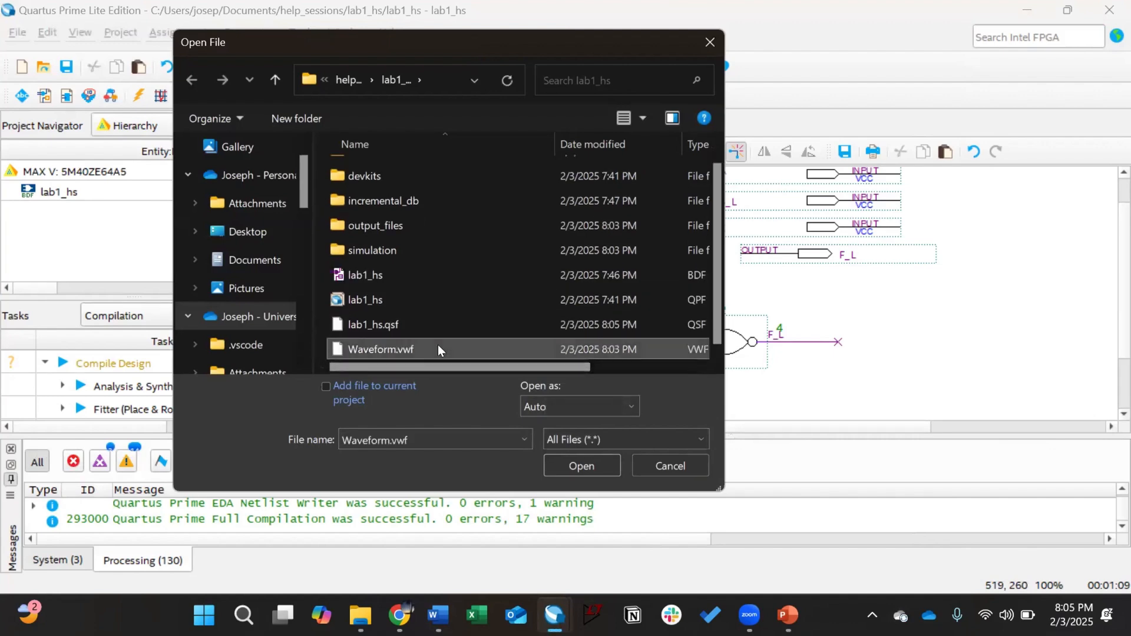
click(600, 464)
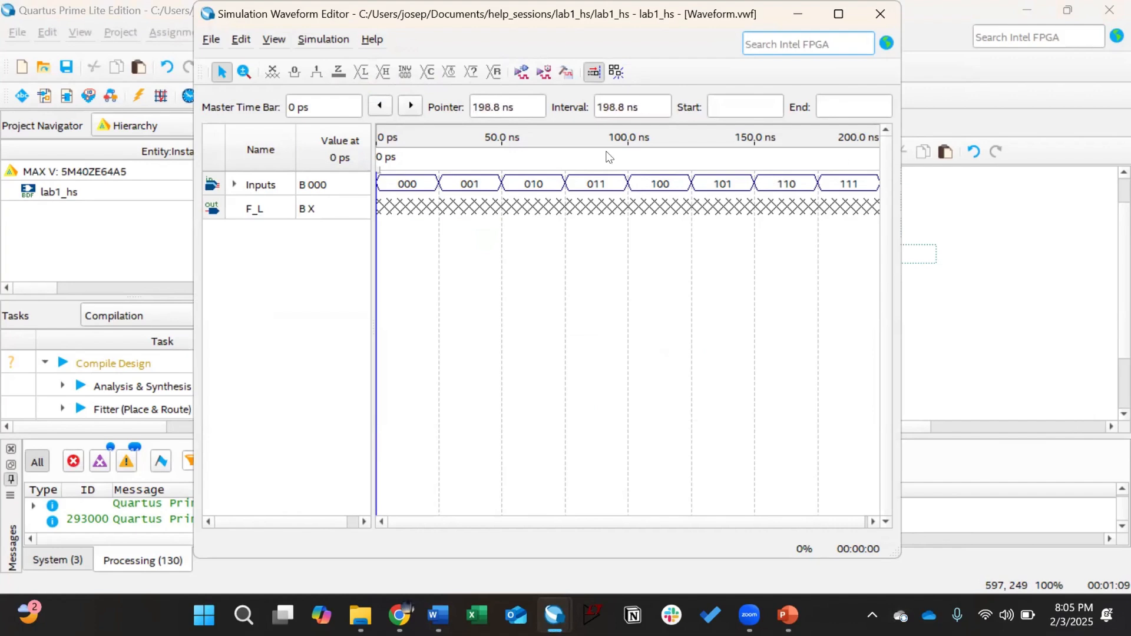
Step: Set the simulation language to VHDL, then run the simulation, saving the waveform first
click(304, 39)
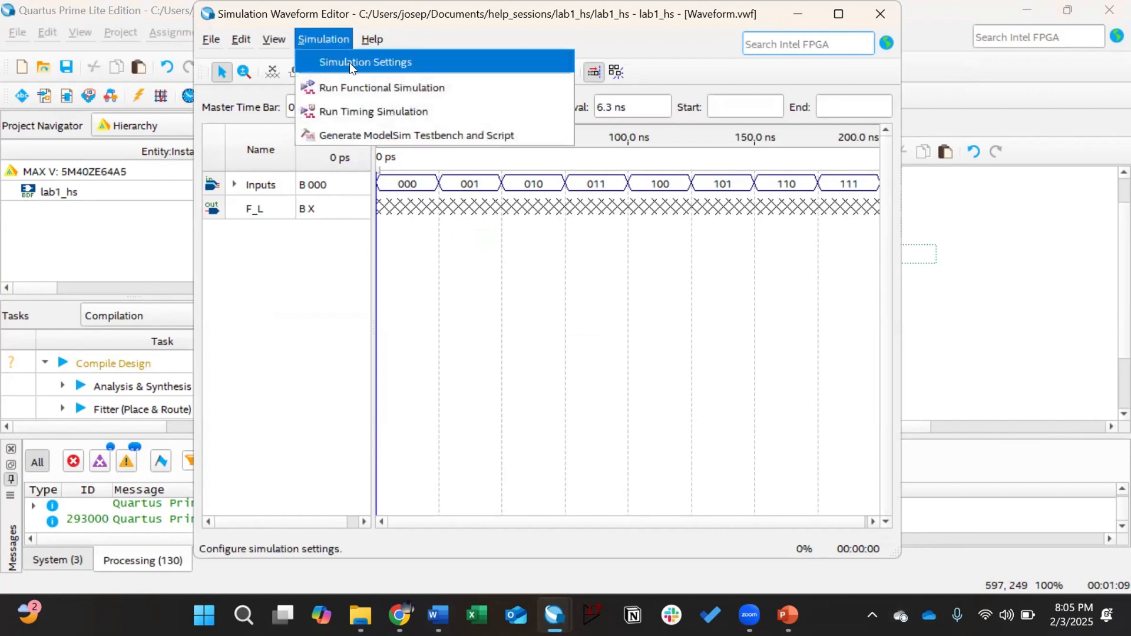
click(349, 63)
click(494, 113)
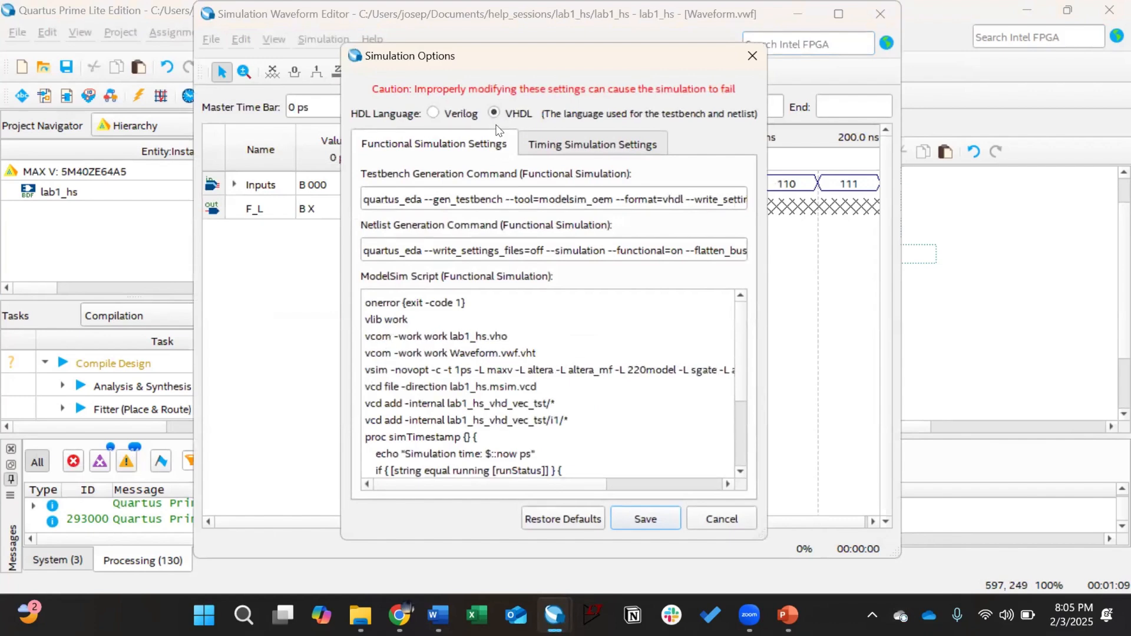
click(623, 516)
click(323, 39)
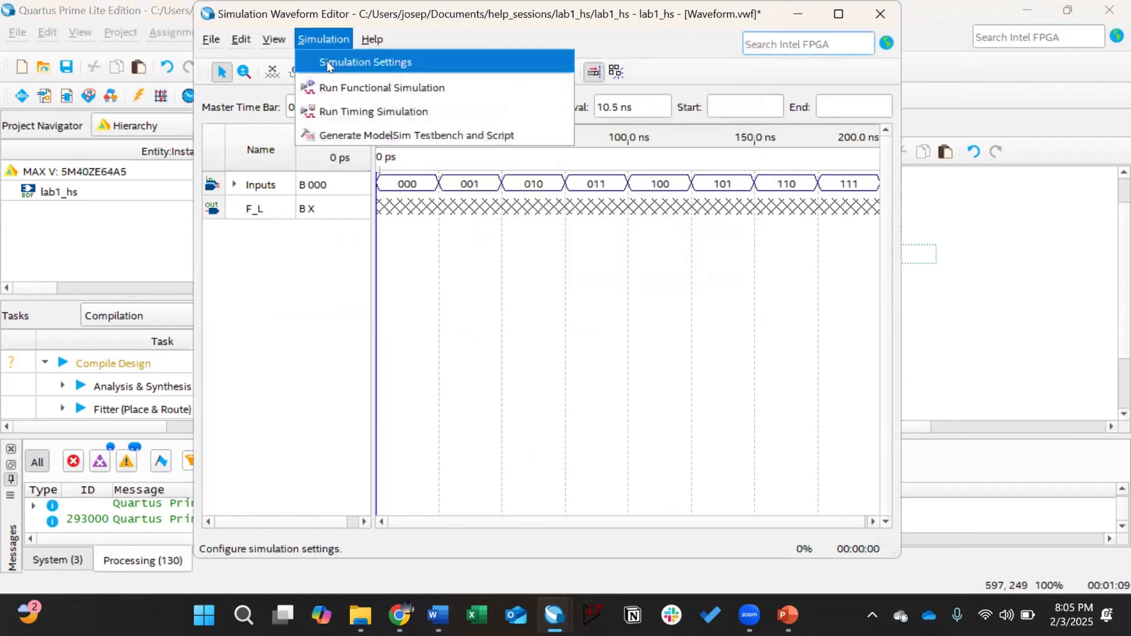
click(339, 109)
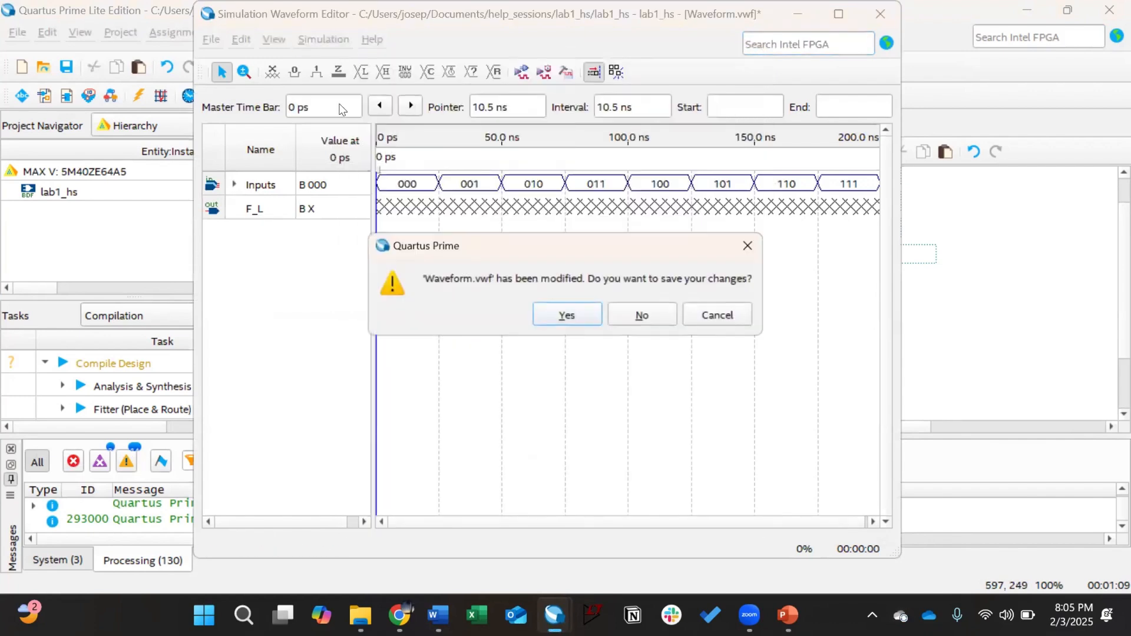
click(557, 314)
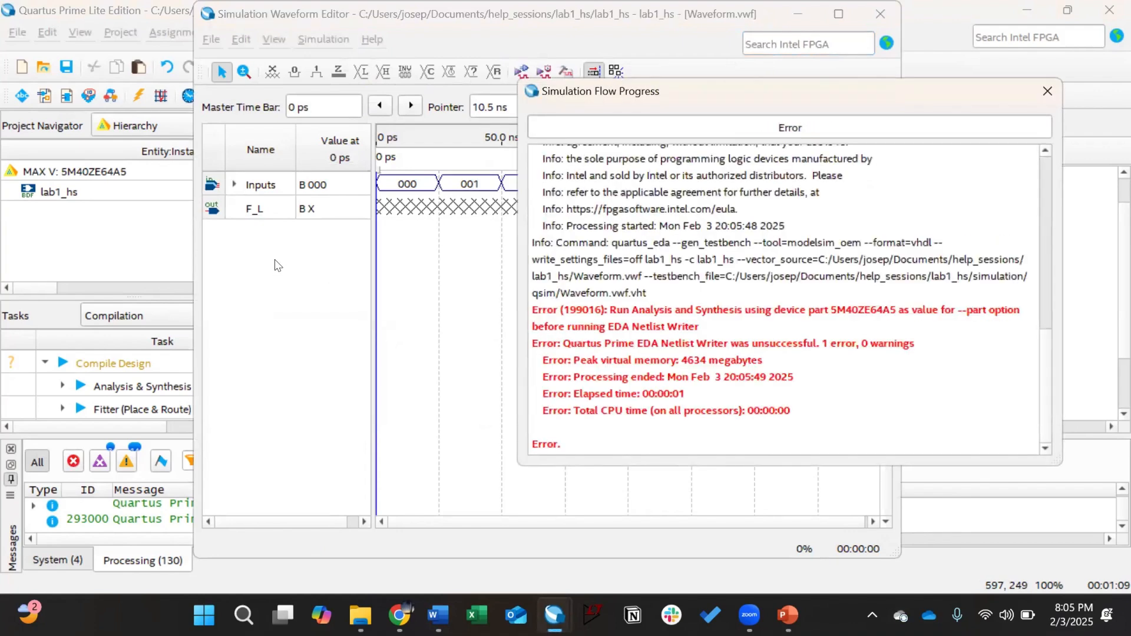
click(1048, 90)
Step: Switch the simulation language to Verilog and save the simulation settings
click(325, 39)
click(345, 62)
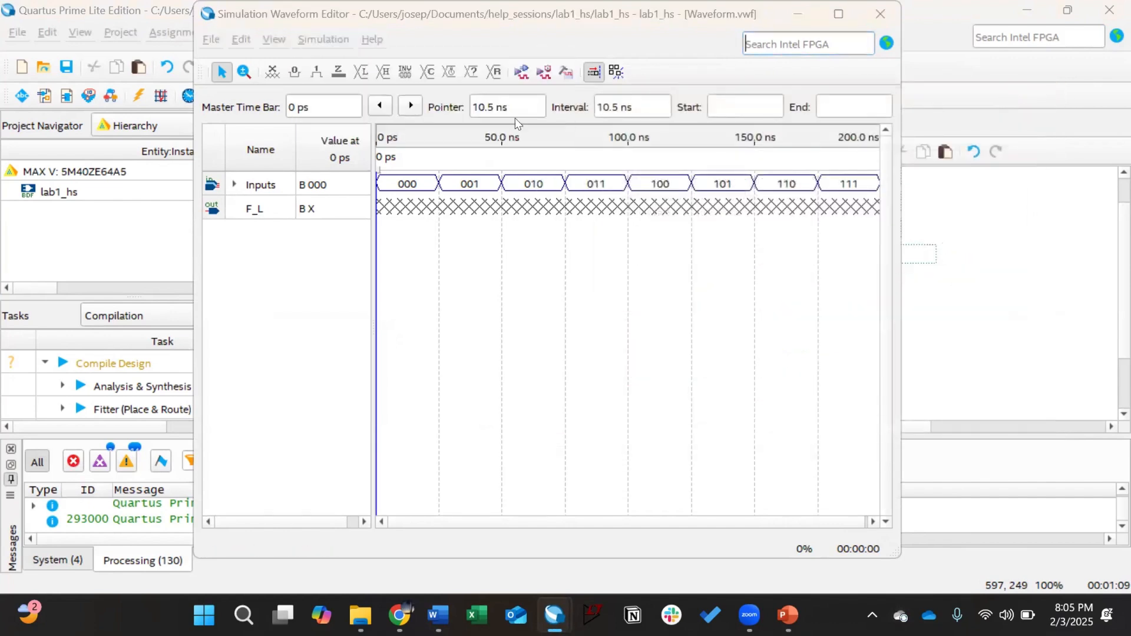
drag(547, 63, 513, 38)
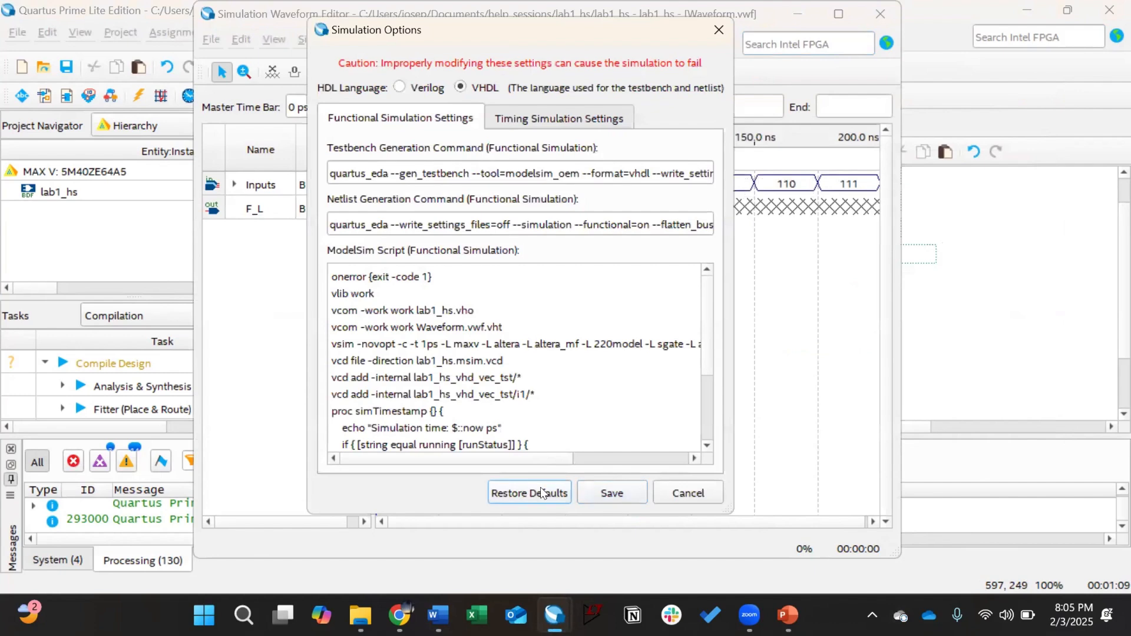
click(400, 87)
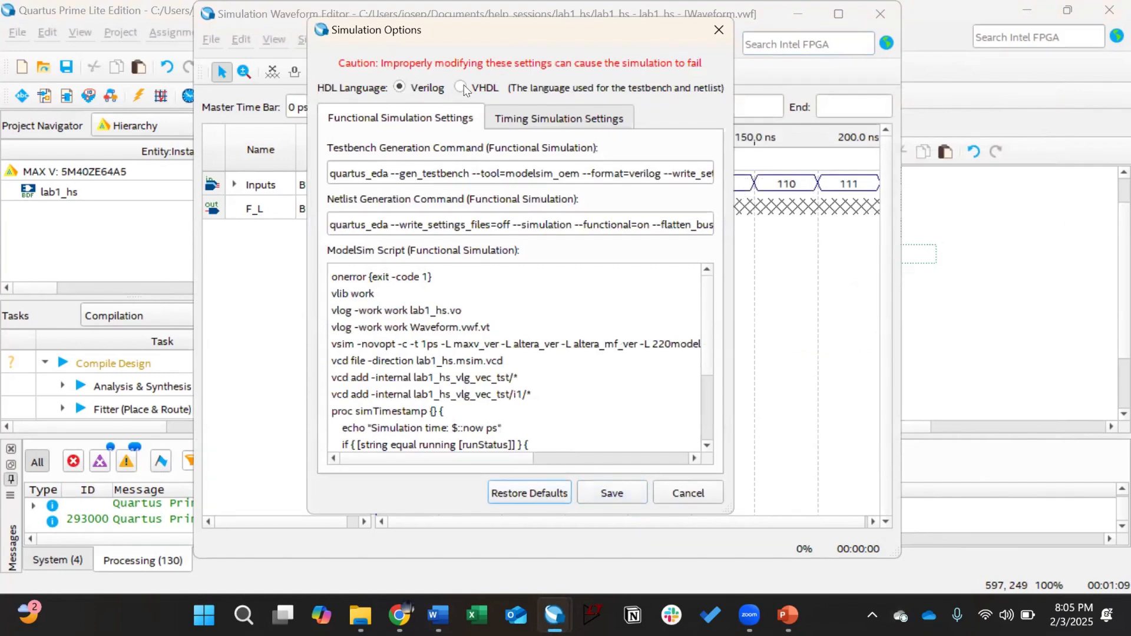
click(619, 491)
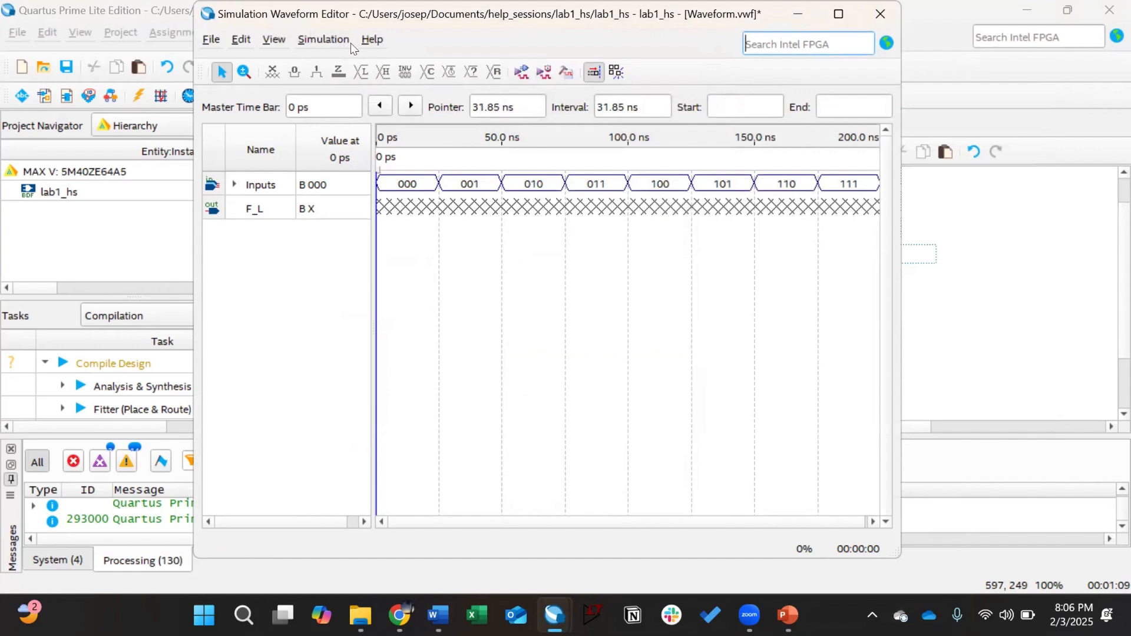
Step: Rerun the Waveform.vwf simulation, dismiss the error report, and start full compilation of the project
click(323, 39)
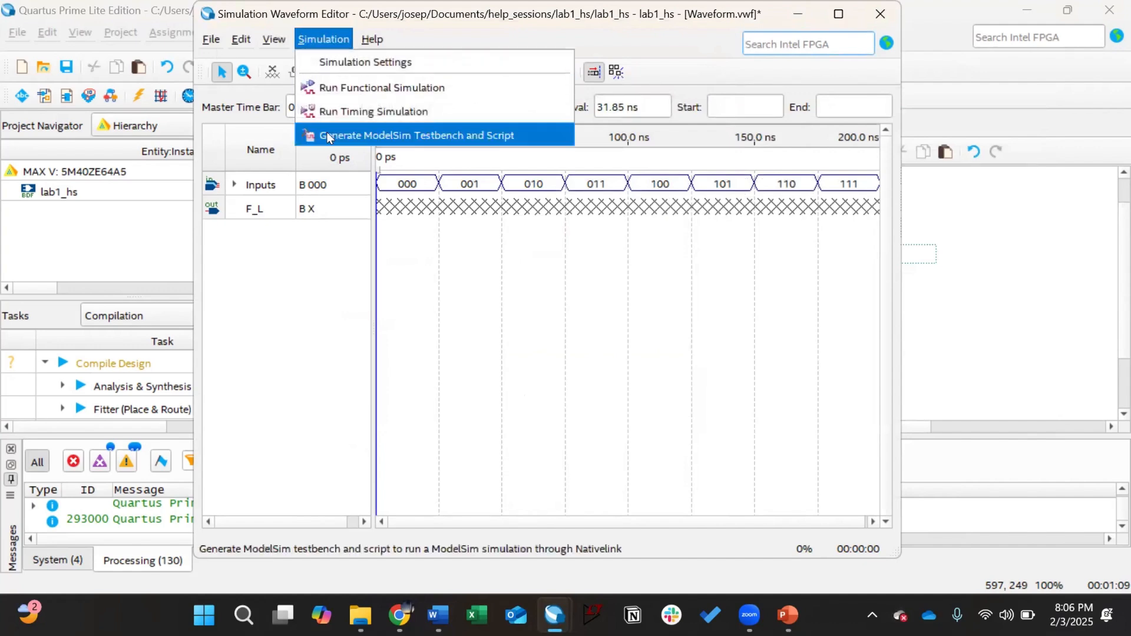
click(332, 114)
click(568, 316)
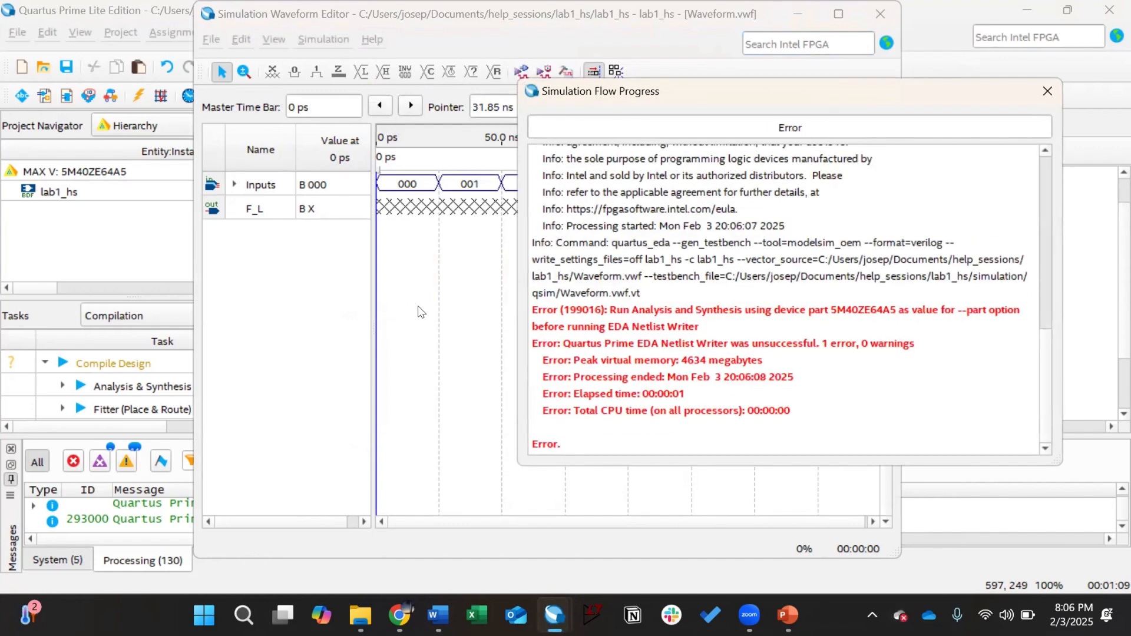
click(1050, 92)
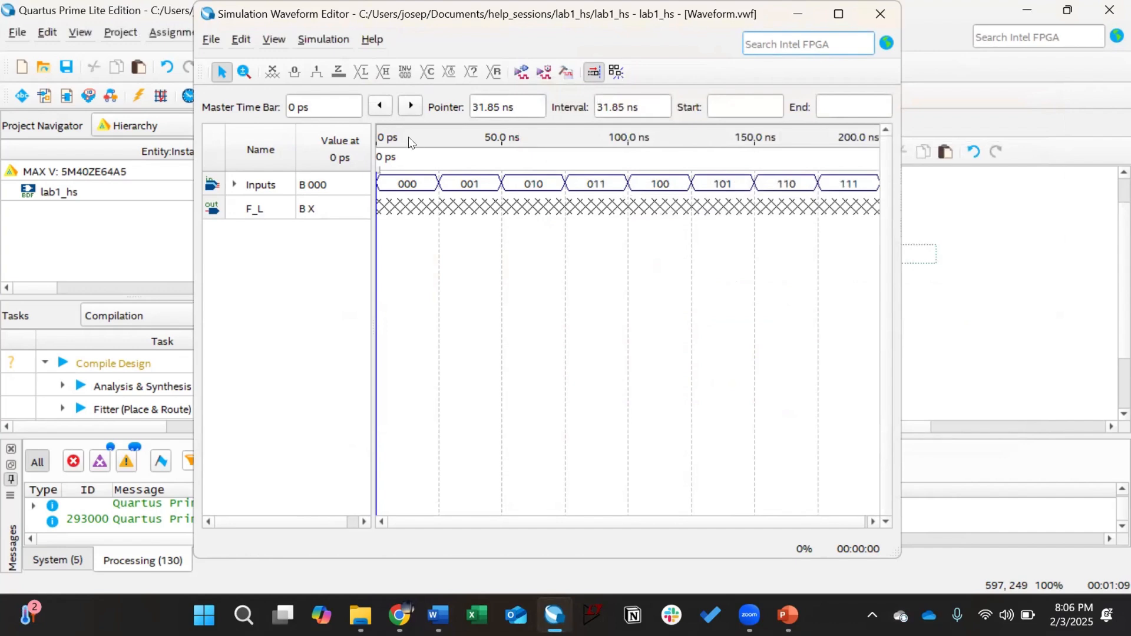
key(alt+Tab)
click(524, 67)
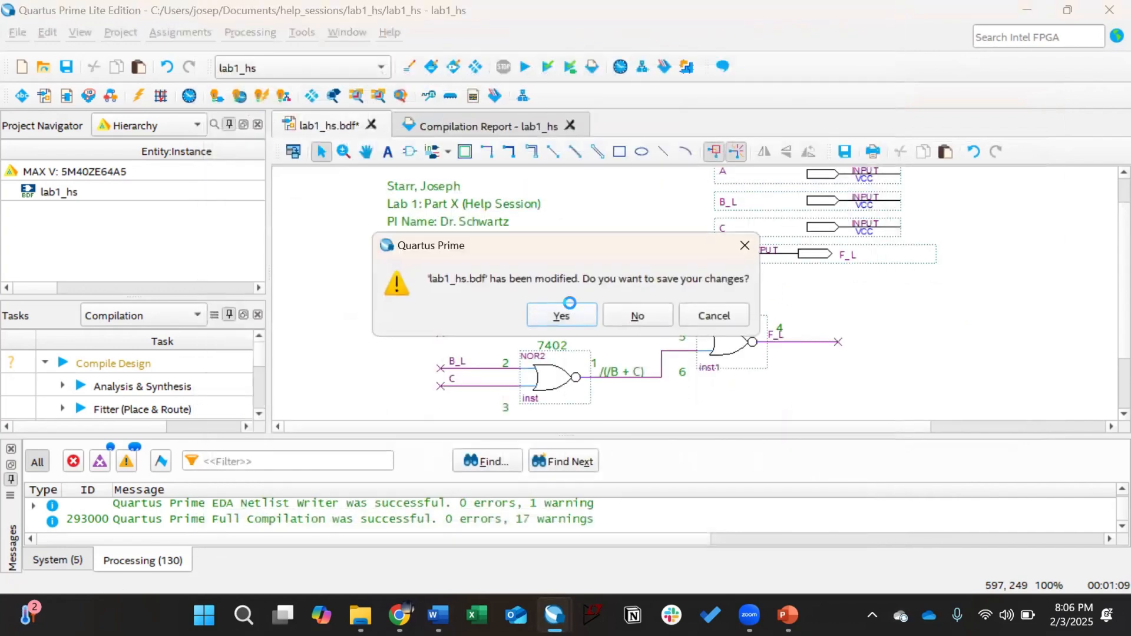
Step: Save lab1_hs.bdf and review the compilation result: 0 errors, 13 warnings, 1/40 logic elements
click(569, 304)
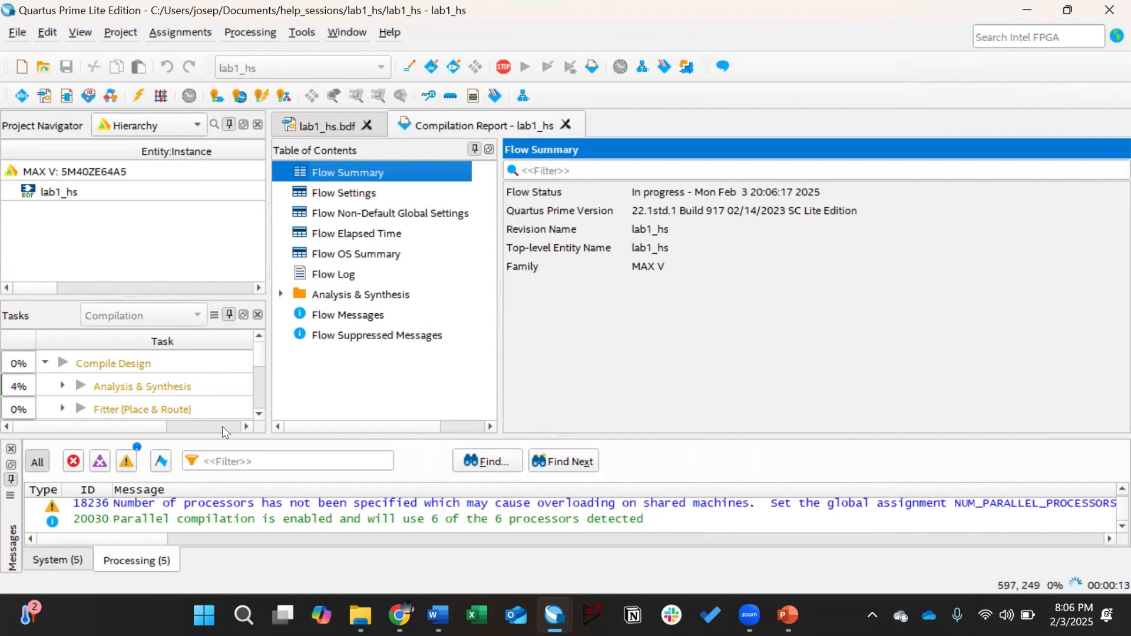
scroll(203, 406, down, 1)
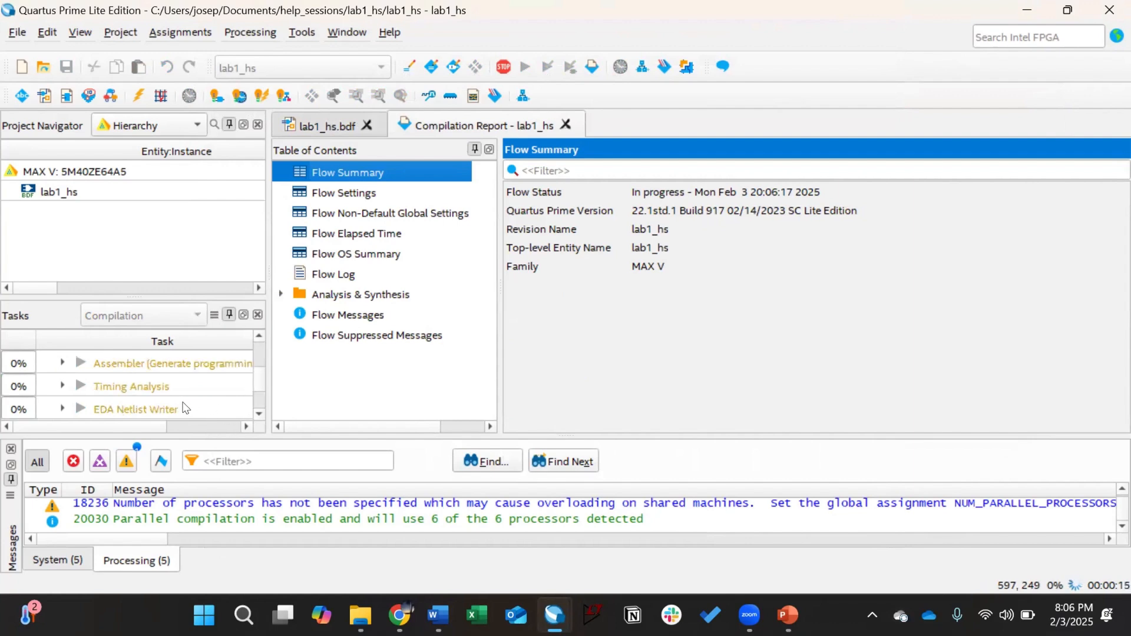
scroll(50, 396, up, 1)
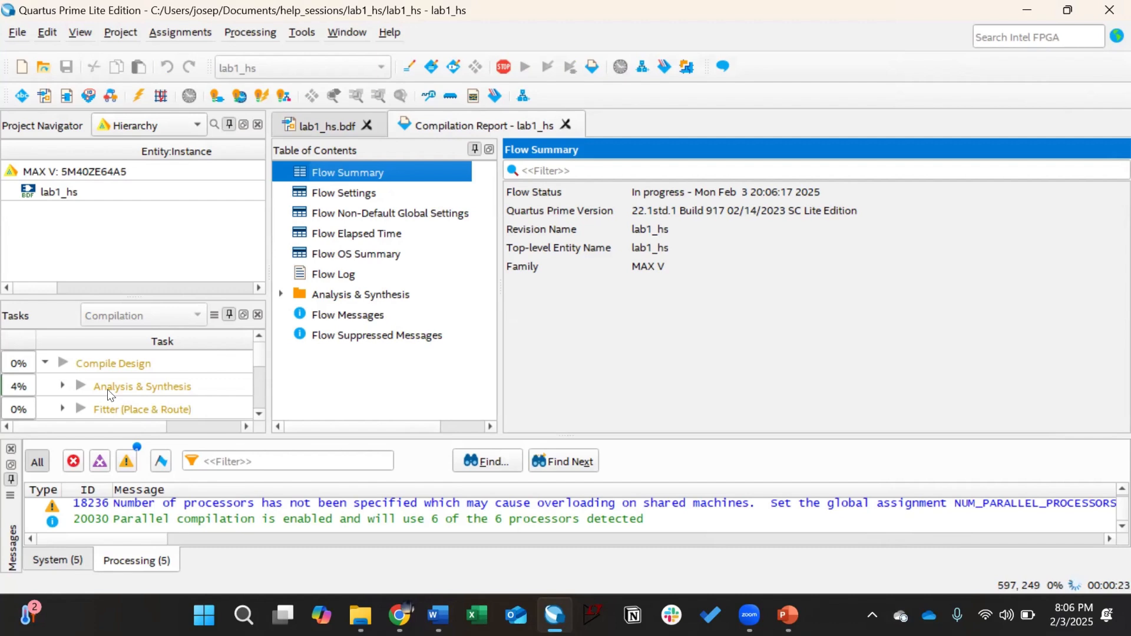
scroll(100, 396, down, 1)
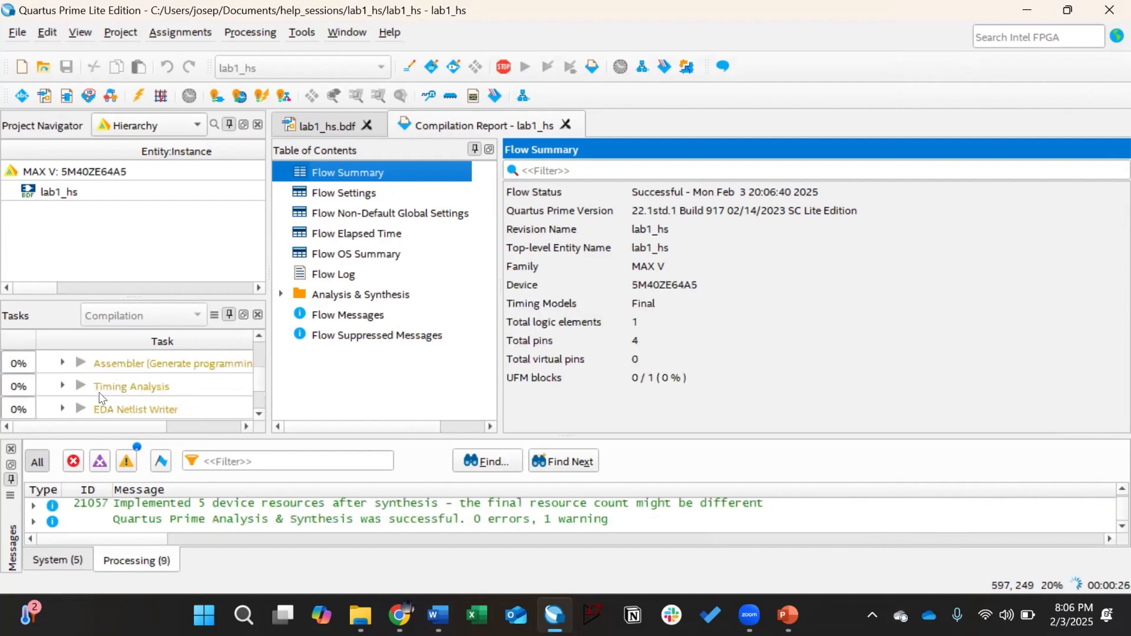
scroll(109, 390, up, 1)
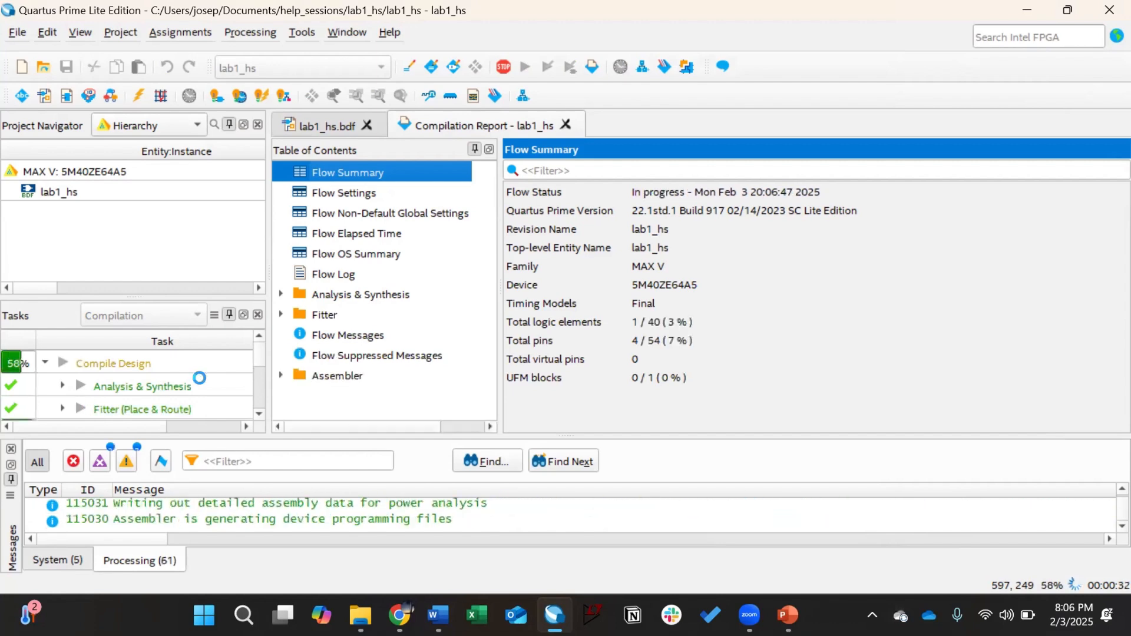
drag(257, 352, 257, 359)
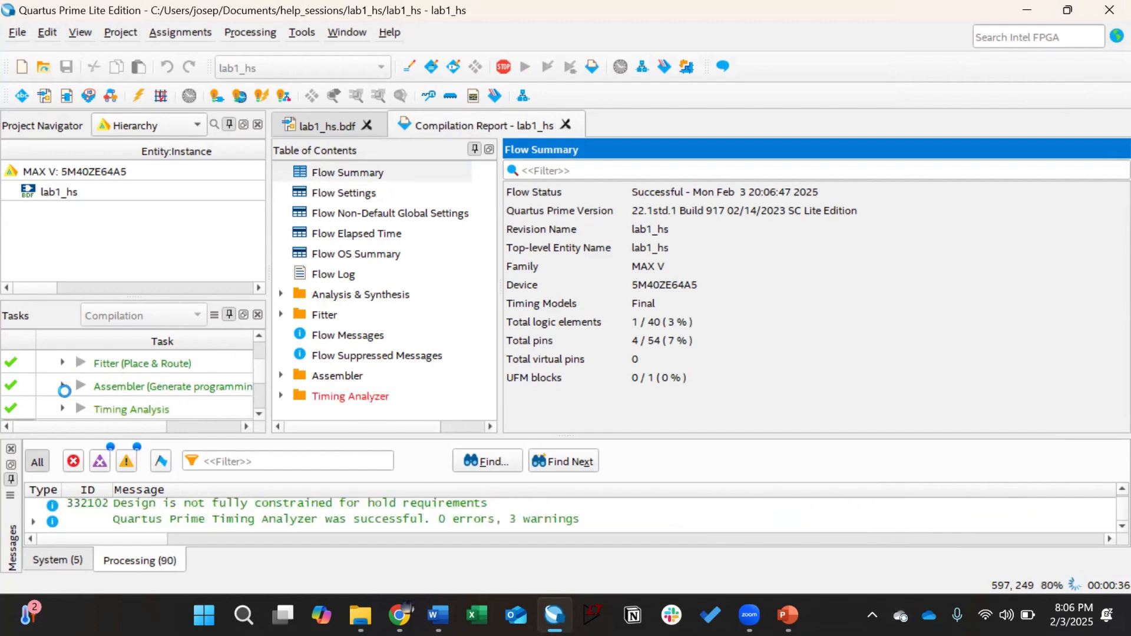
click(259, 415)
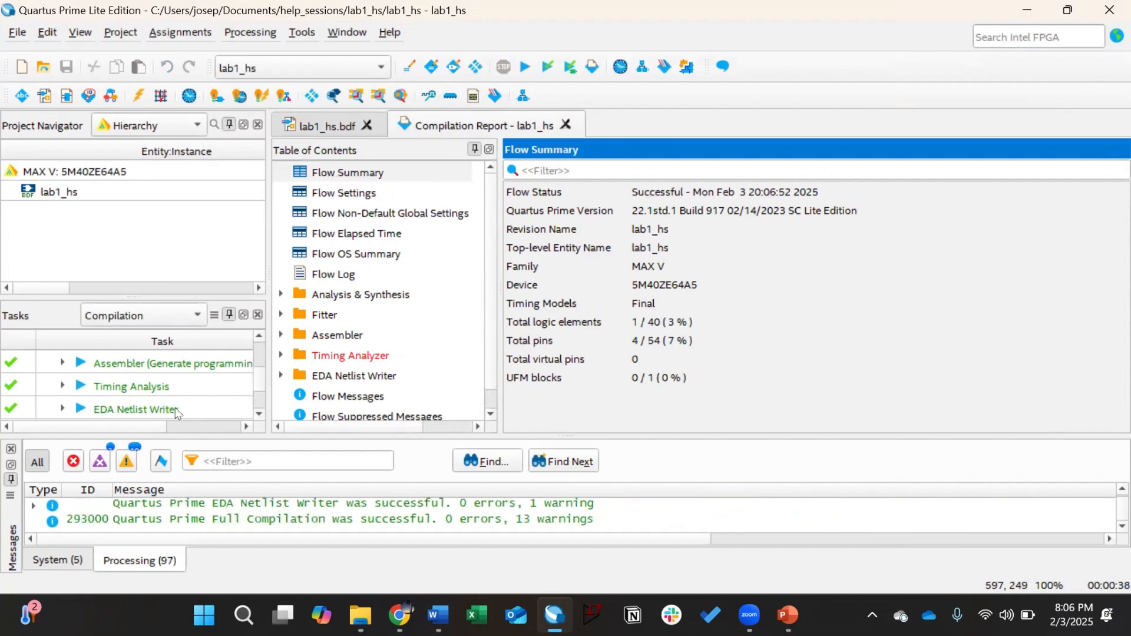
click(257, 414)
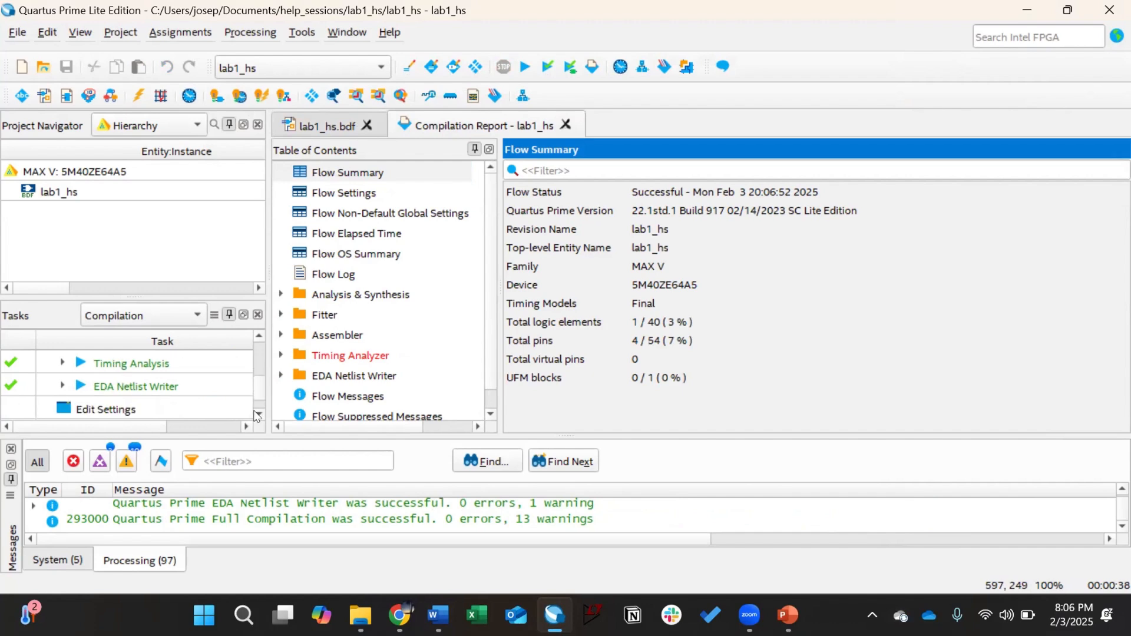
click(257, 413)
drag(259, 392, 275, 354)
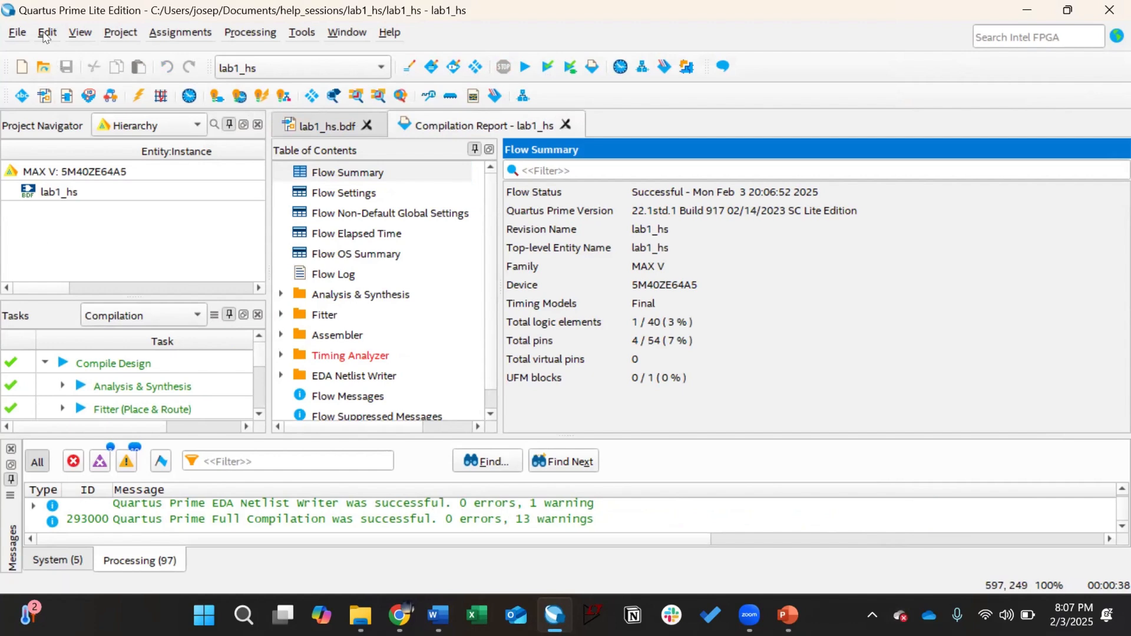
click(17, 33)
Step: Open Waveform.vwf from the project folder and run a simulation on it
click(41, 76)
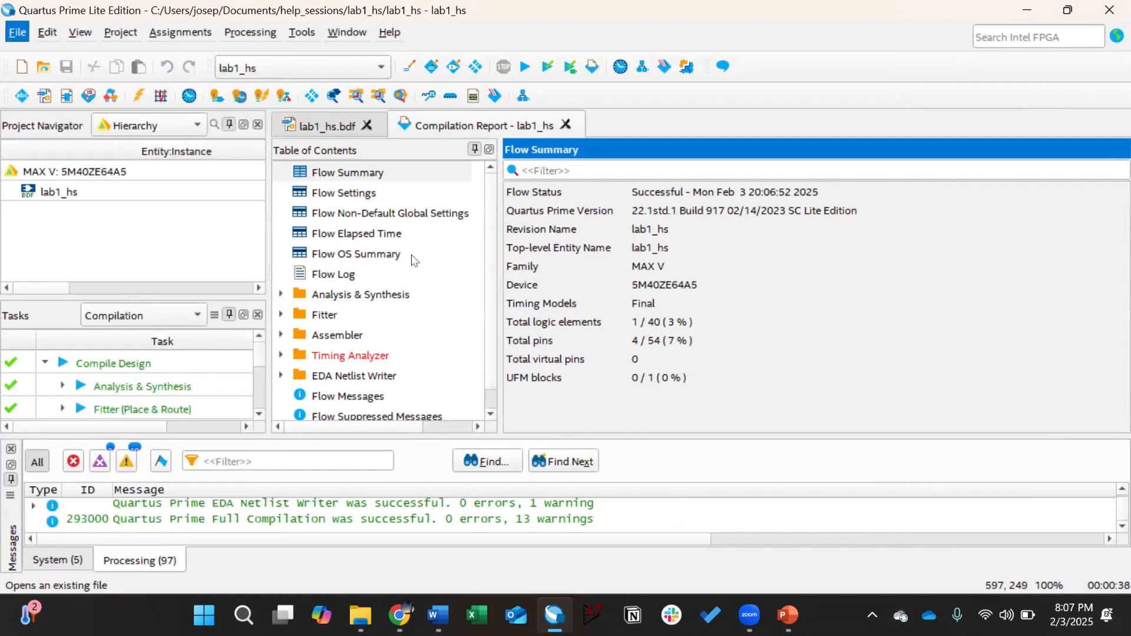
scroll(412, 324, down, 1)
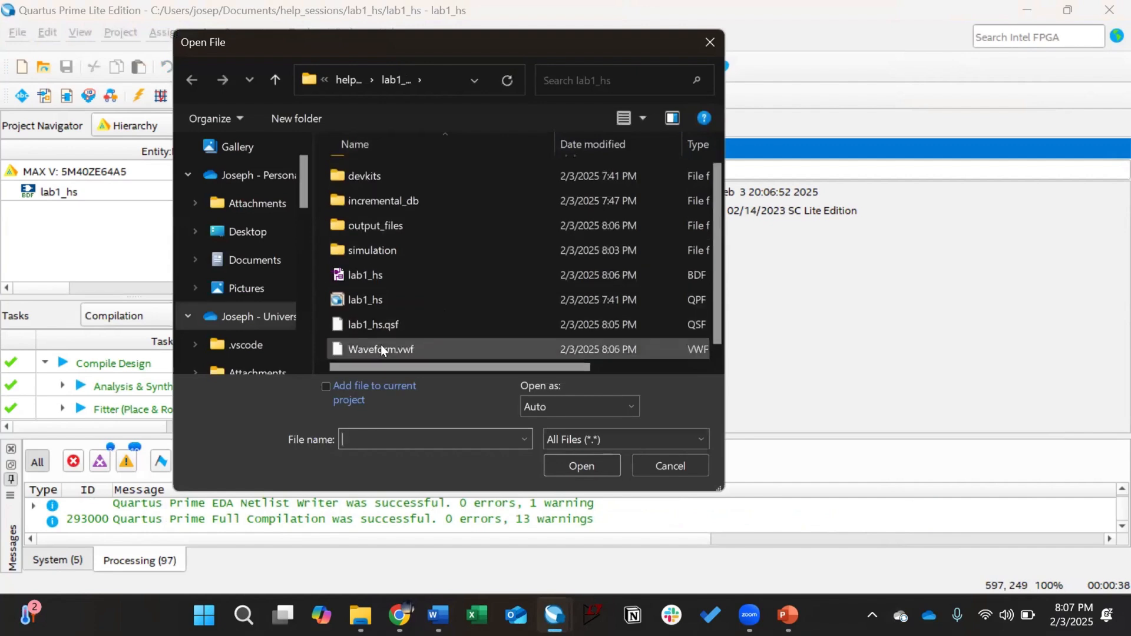
double_click(381, 345)
click(324, 39)
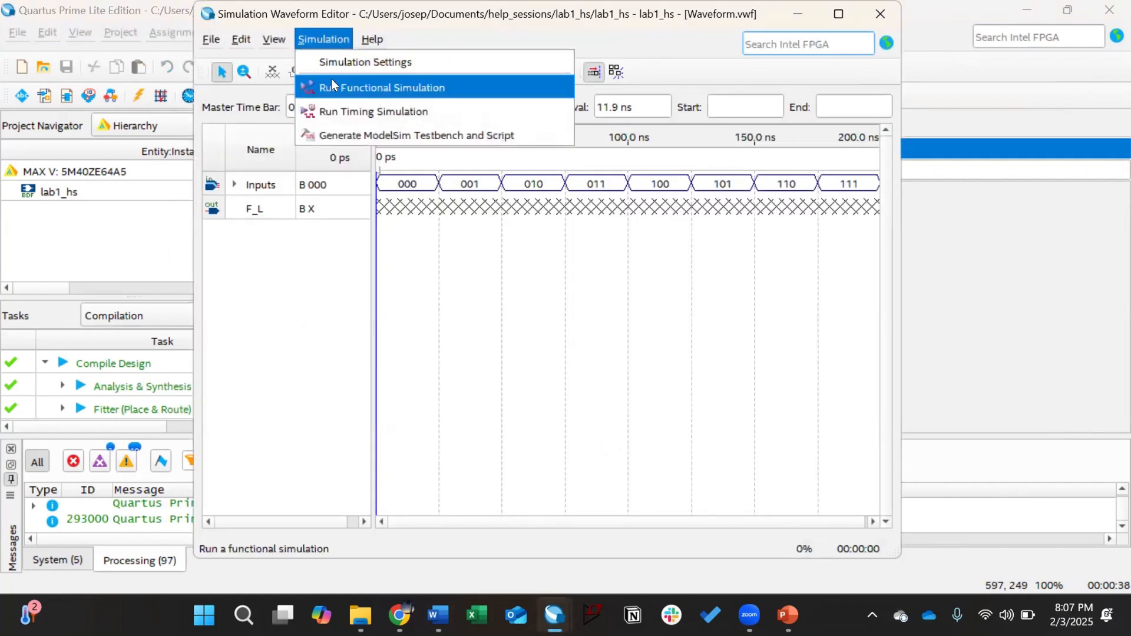
click(334, 105)
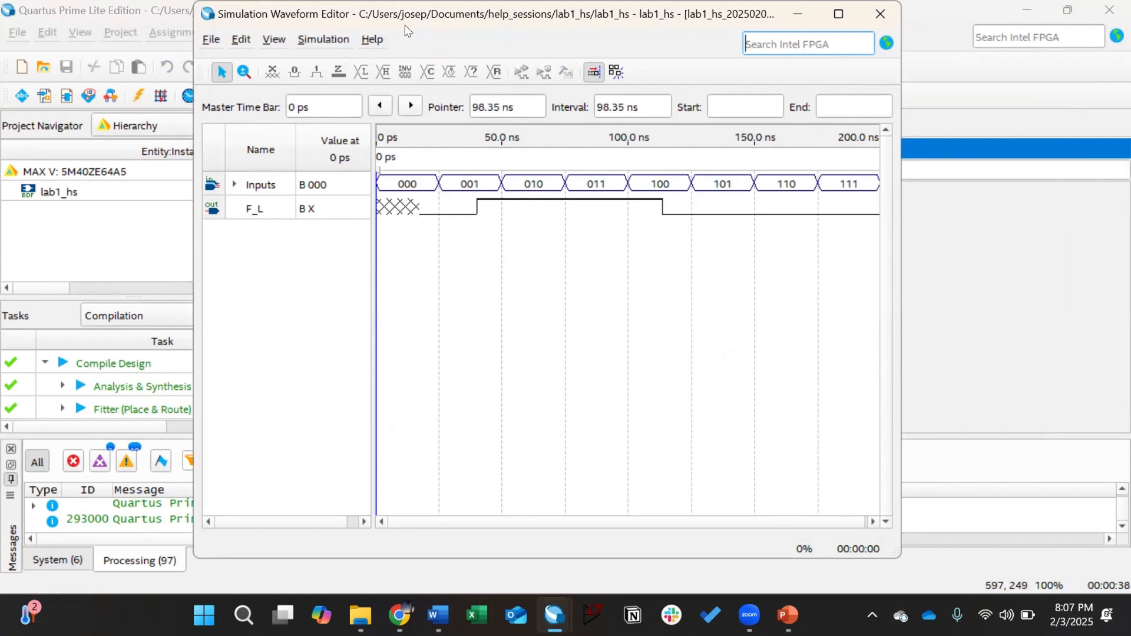
Step: Move the timing results aside and run a functional simulation of Waveform.vwf
drag(405, 25, 616, 128)
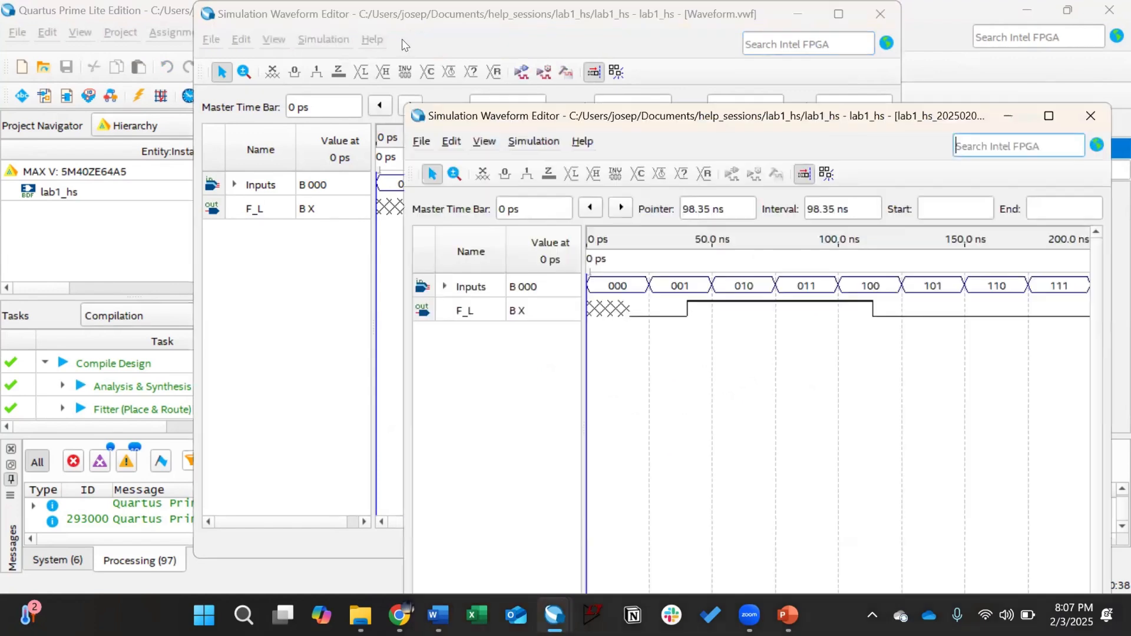
click(402, 39)
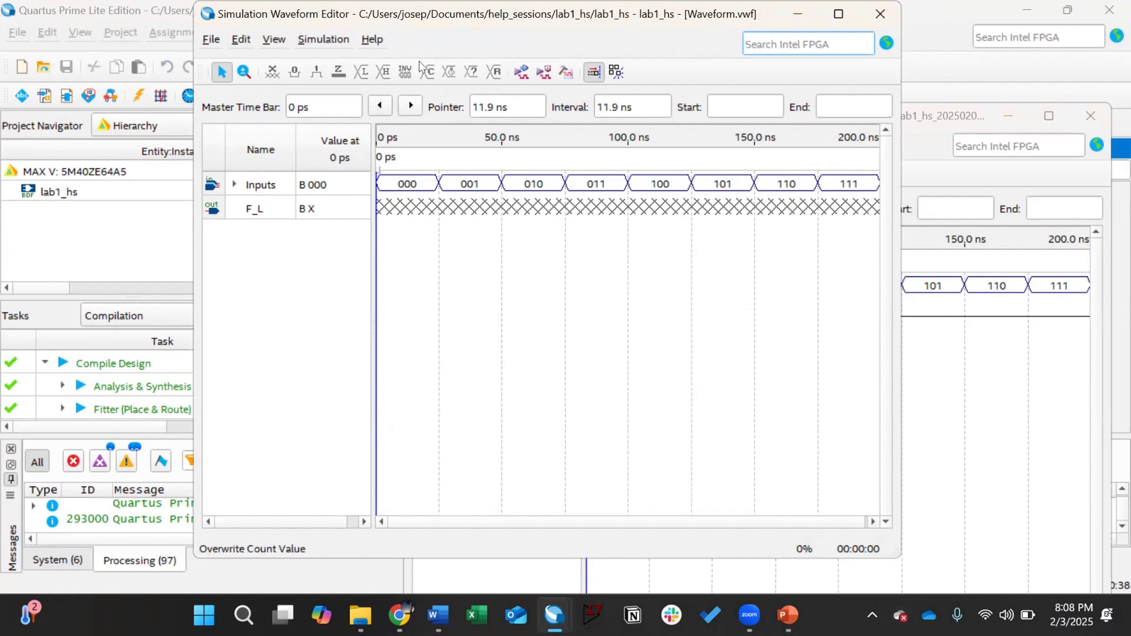
click(330, 39)
click(345, 86)
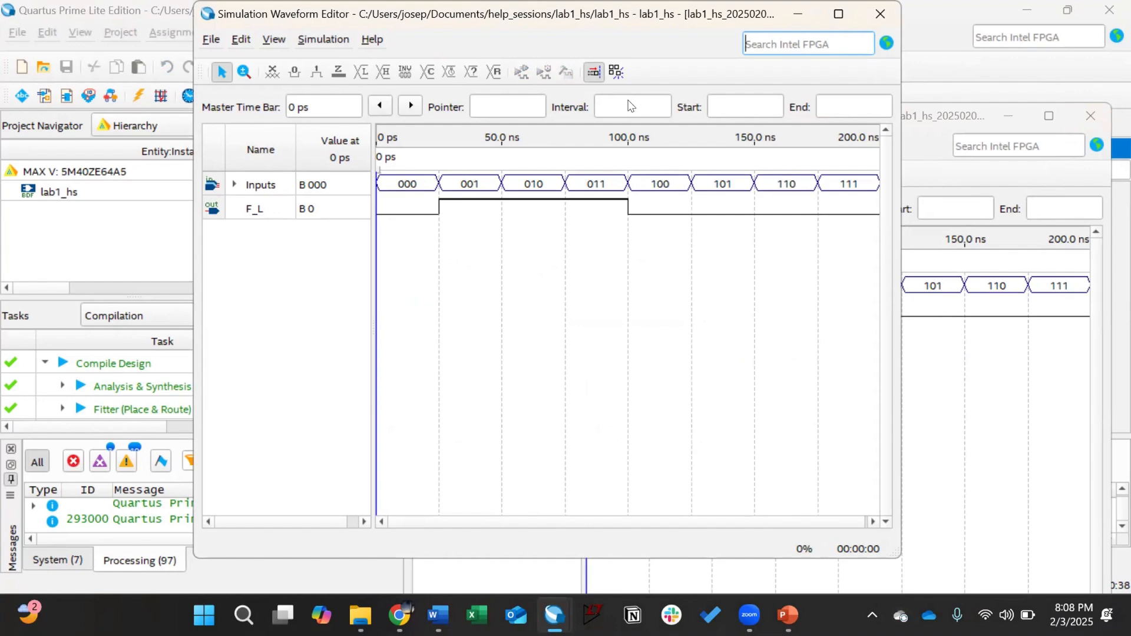
Step: Arrange the Waveform.vwf editor and the simulation result windows side by side for comparison
drag(749, 29, 625, 69)
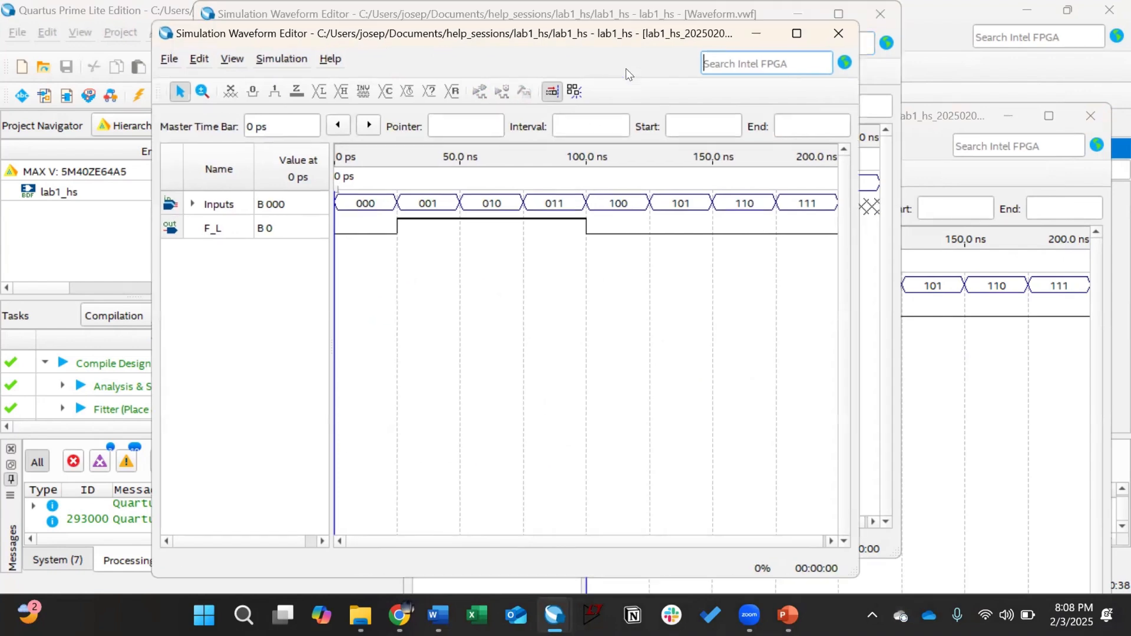
click(736, 22)
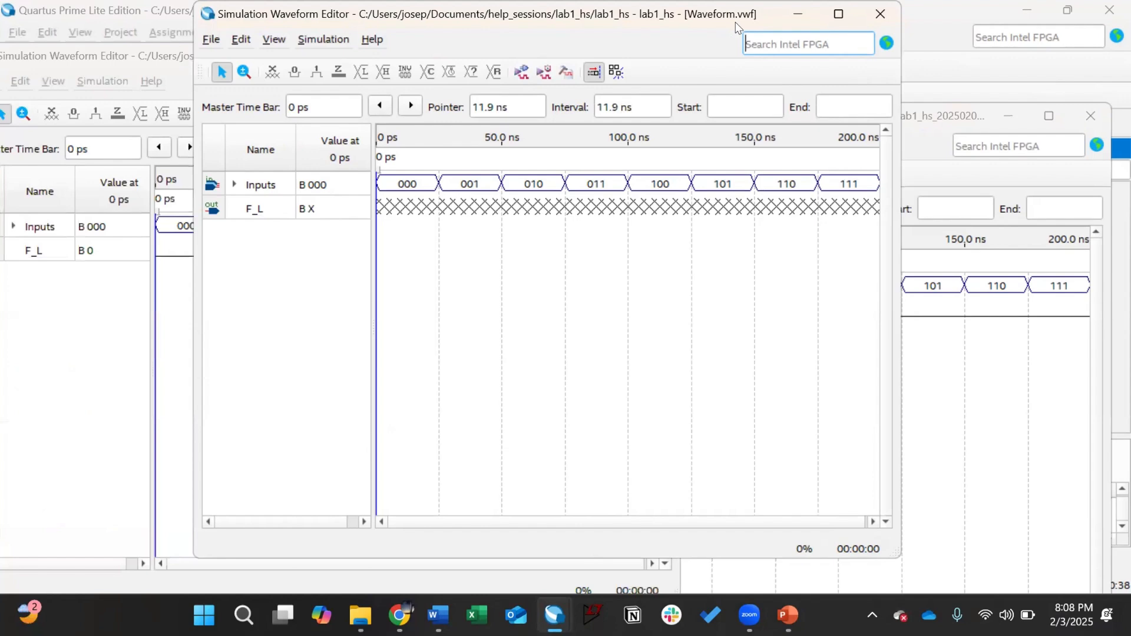
drag(735, 26, 884, 65)
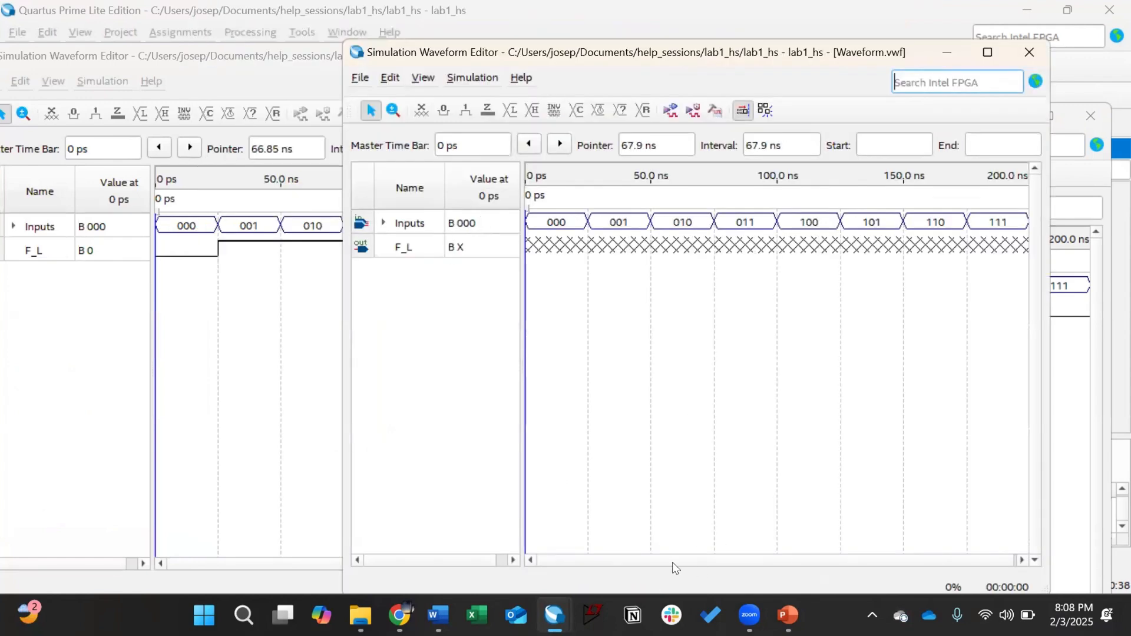
mouse_move(557, 603)
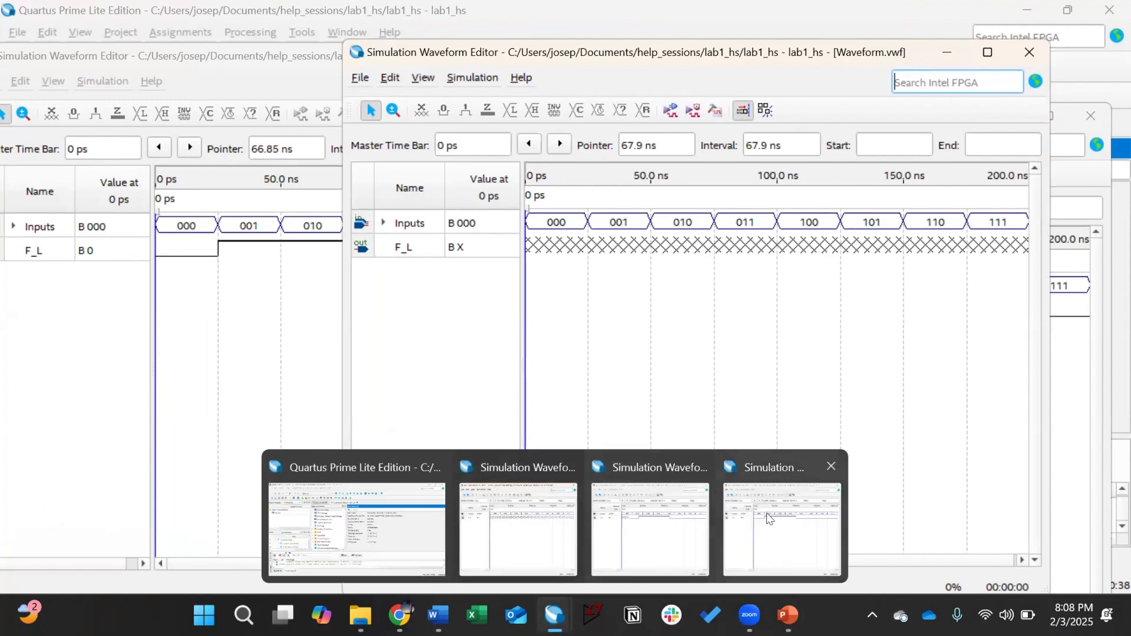
click(799, 522)
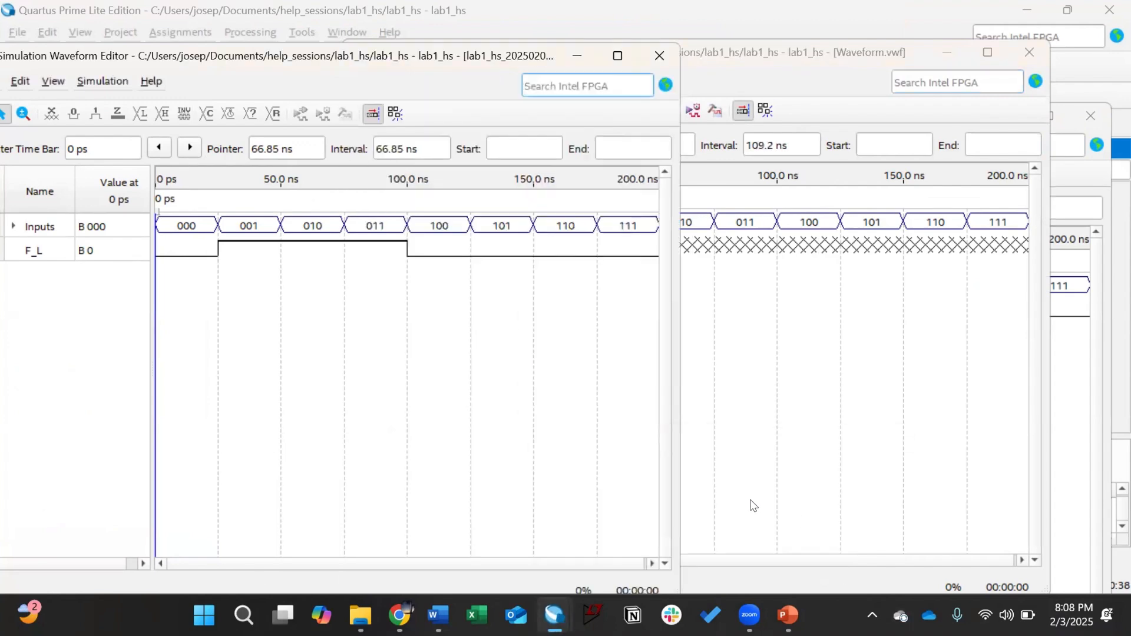
mouse_move(554, 615)
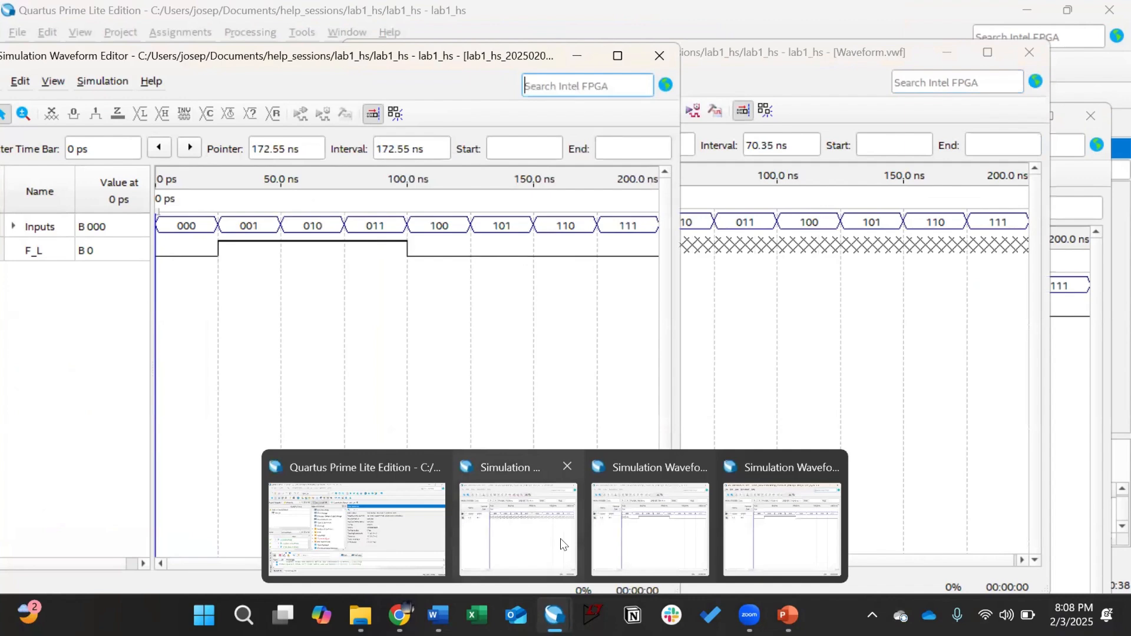
click(612, 540)
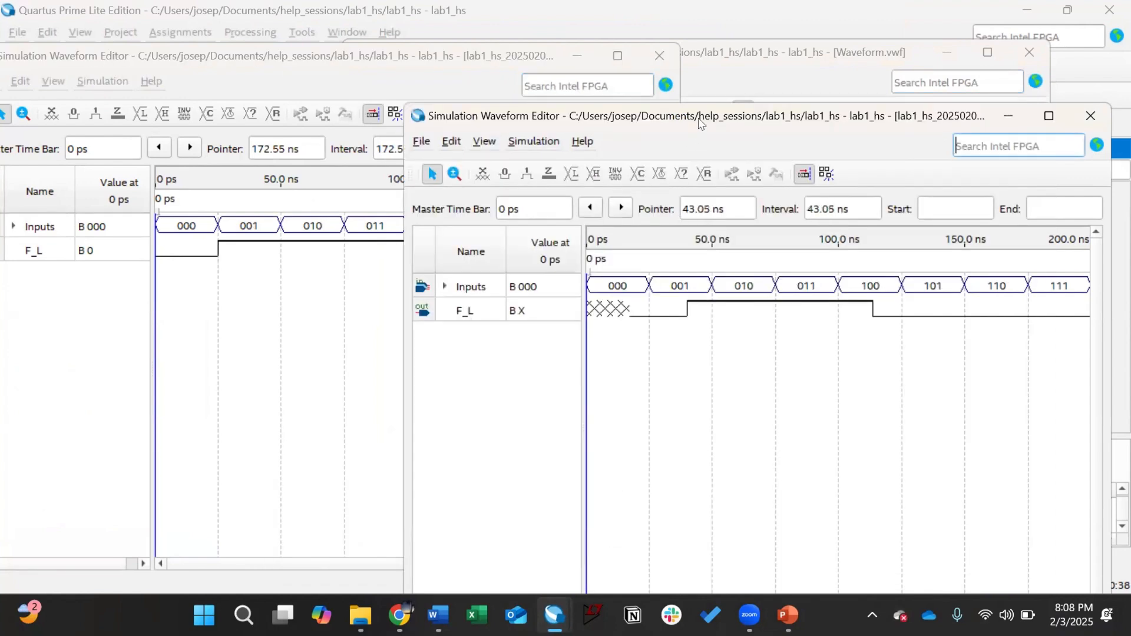
drag(702, 124, 1129, 2)
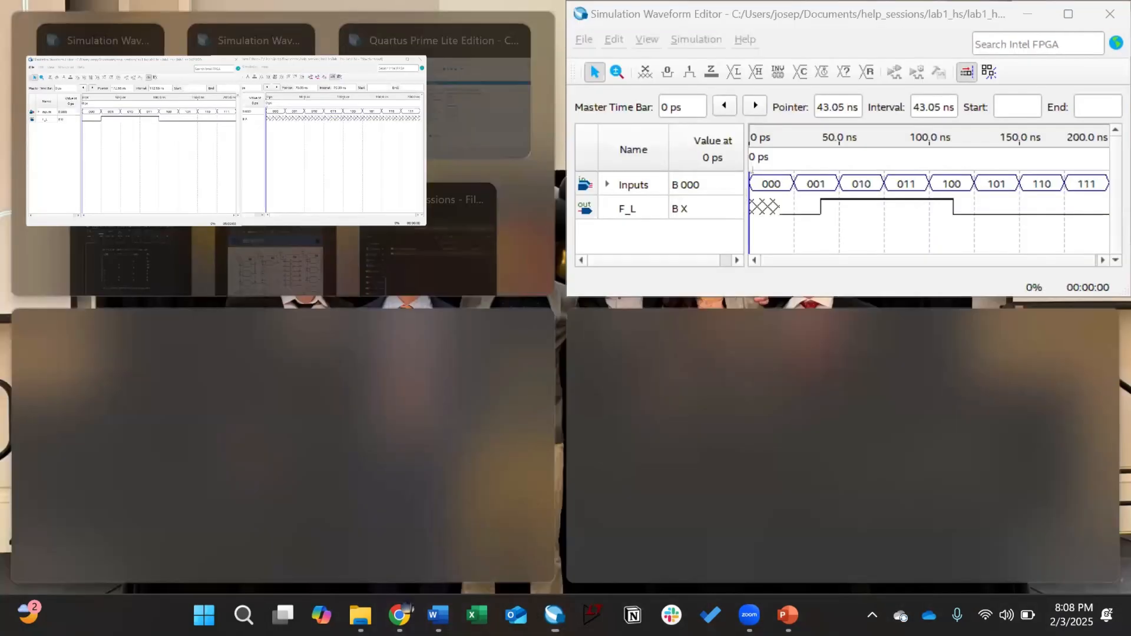
click(212, 139)
drag(323, 23, 316, 76)
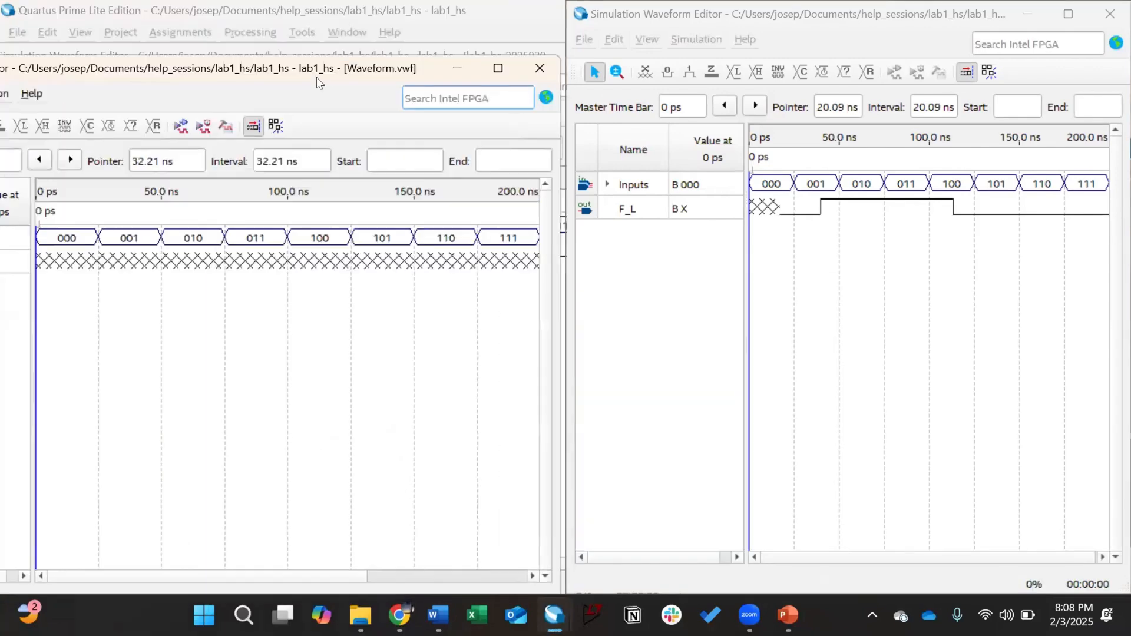
Step: Close the Waveform.vwf input waveform window
click(540, 68)
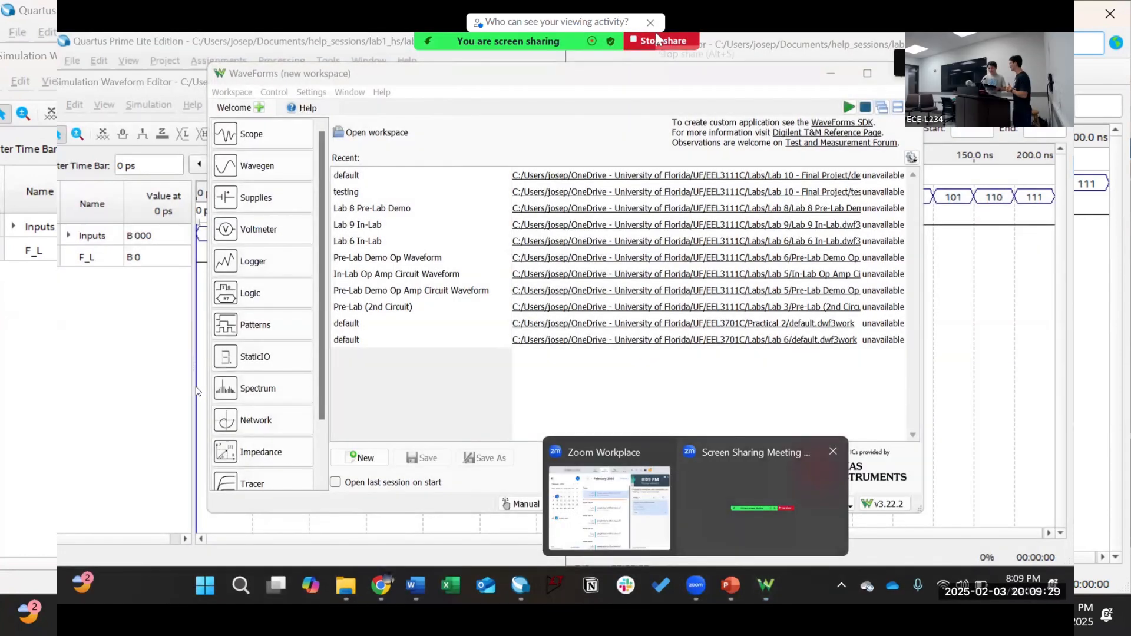
Step: Stop screen sharing and view the participant's iPad feed of the breadboard, leaving full screen
click(659, 37)
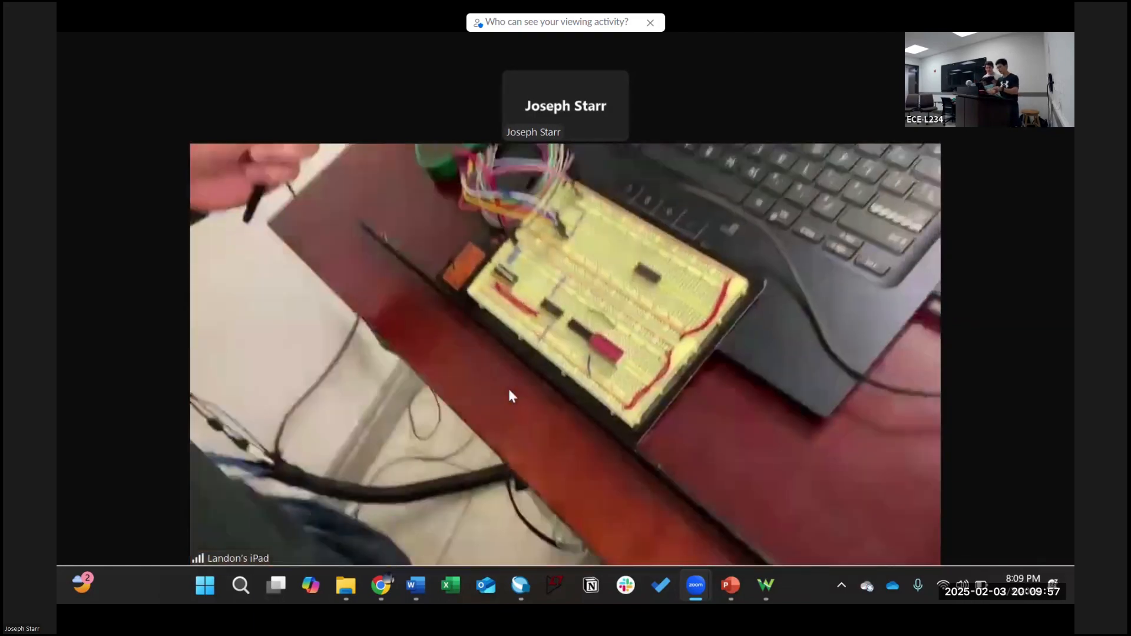
mouse_move(507, 386)
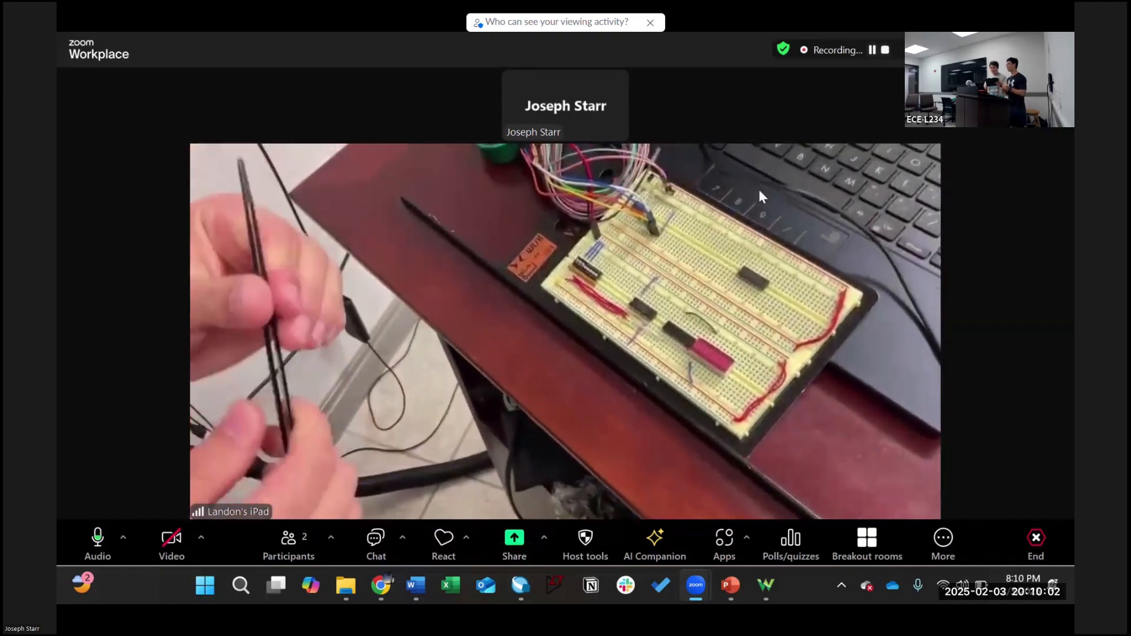
double_click(765, 204)
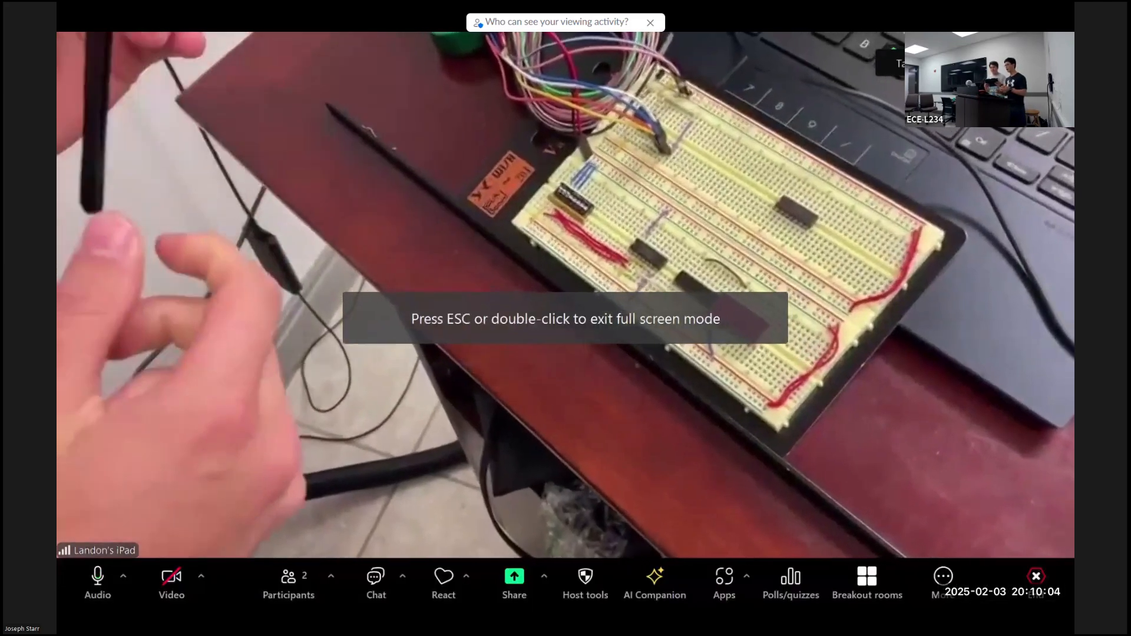
key(Escape)
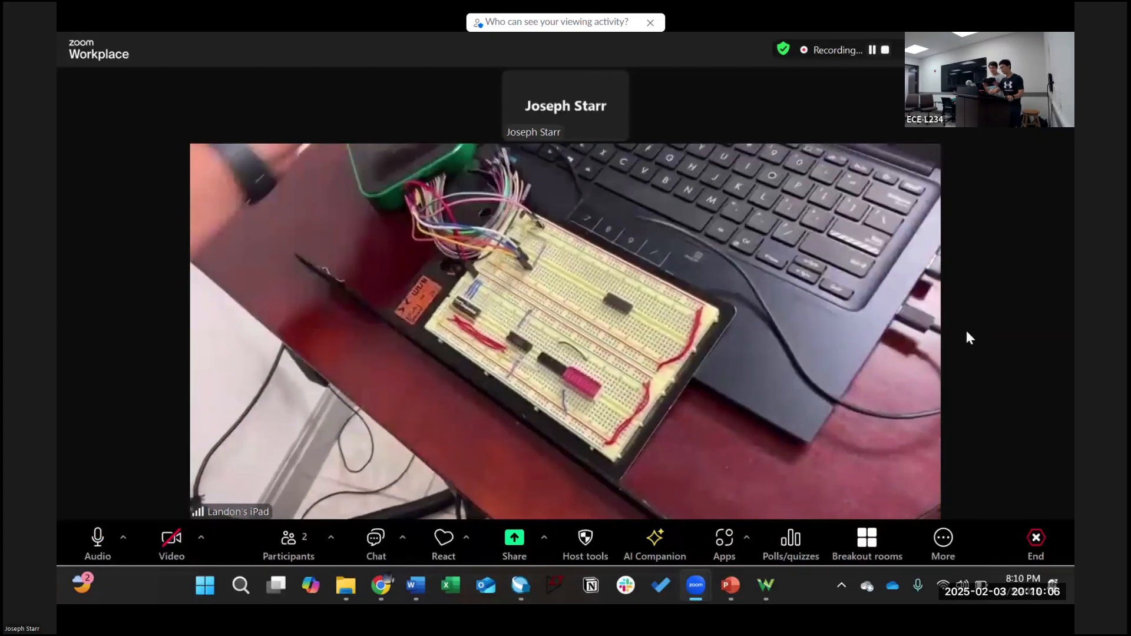
Step: Set the WaveForms positive supply to 3.3V and switch the power supplies on
click(766, 585)
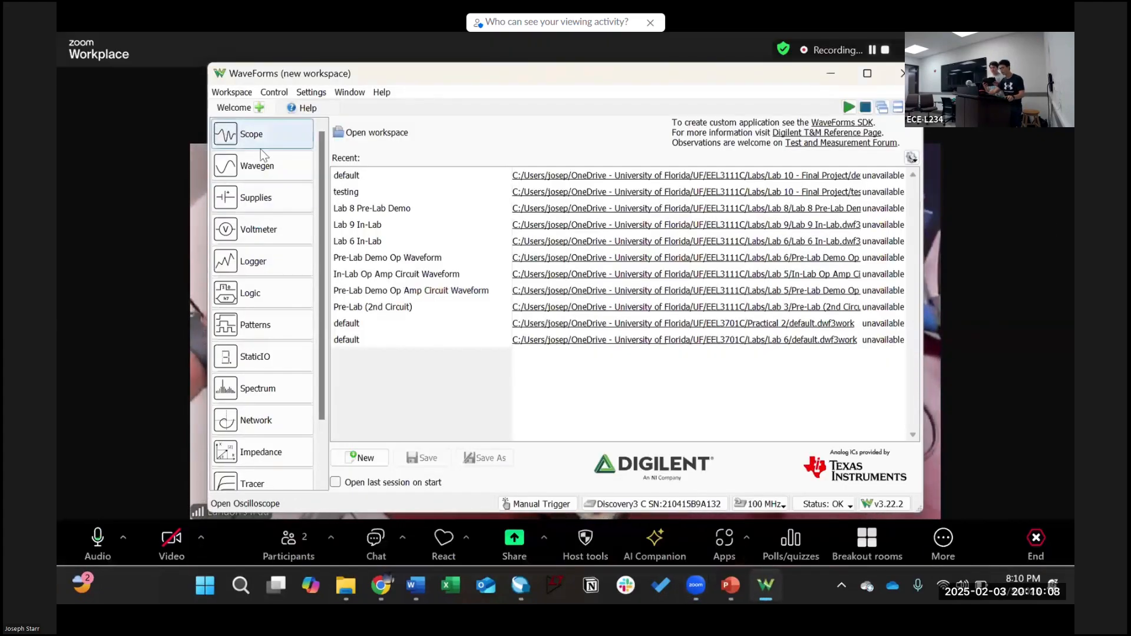
click(257, 197)
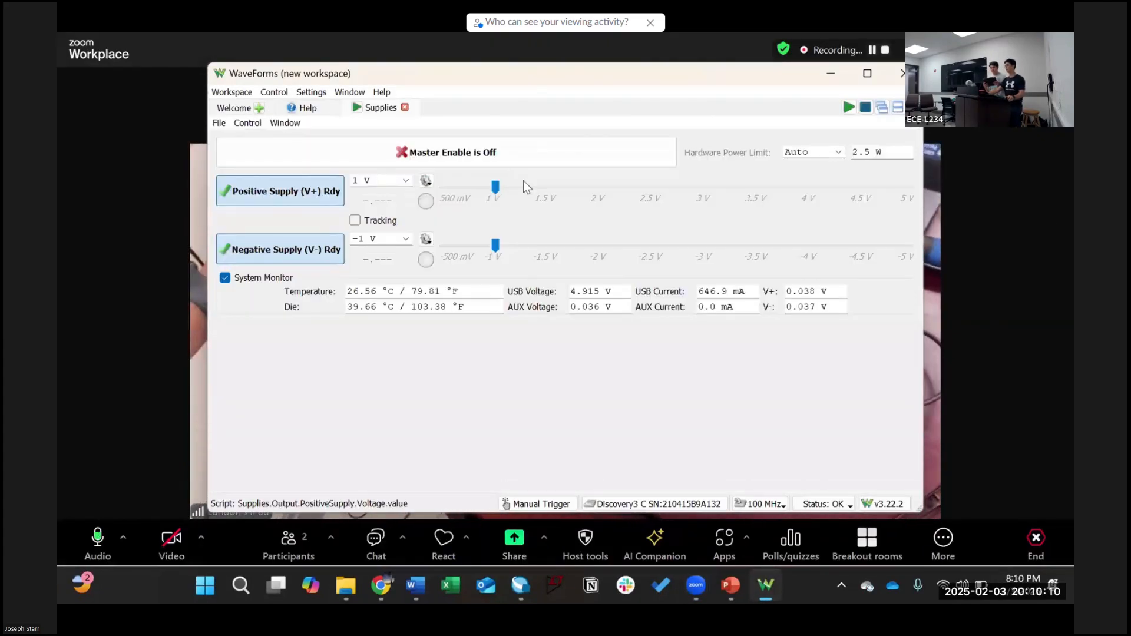
drag(371, 180, 353, 179)
text(5V)
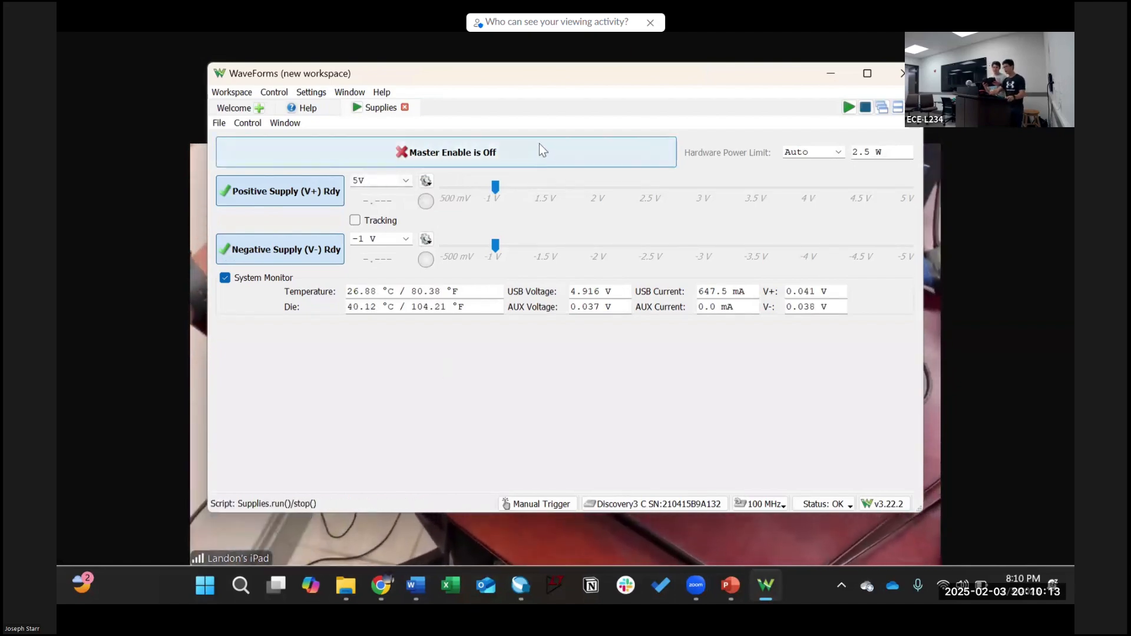
drag(371, 181, 326, 185)
text(3.3V)
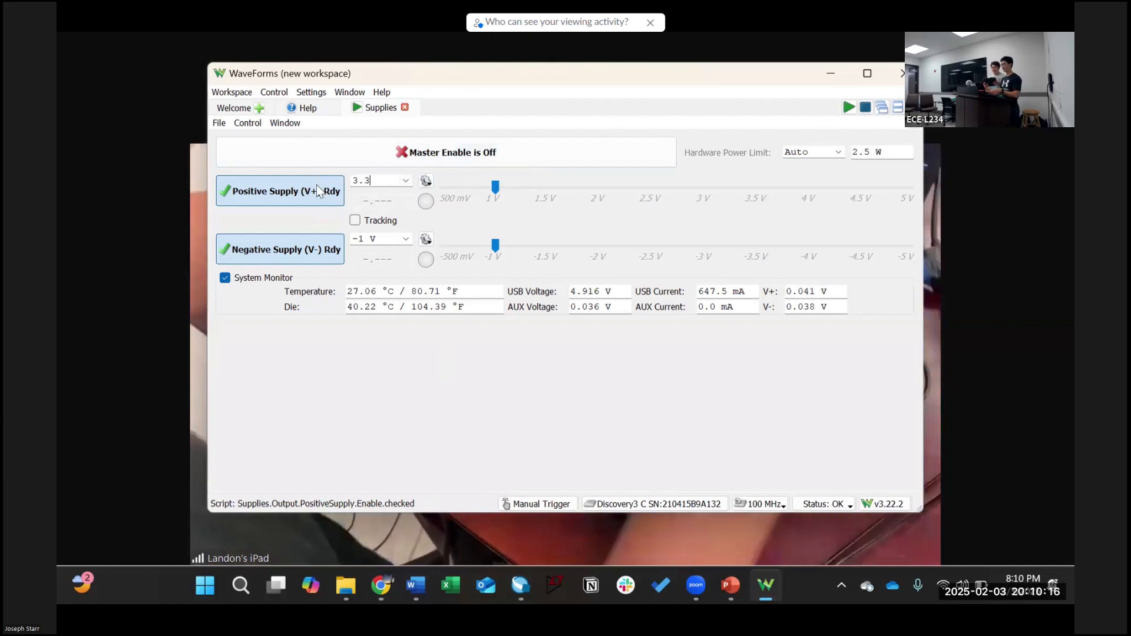
key(Return)
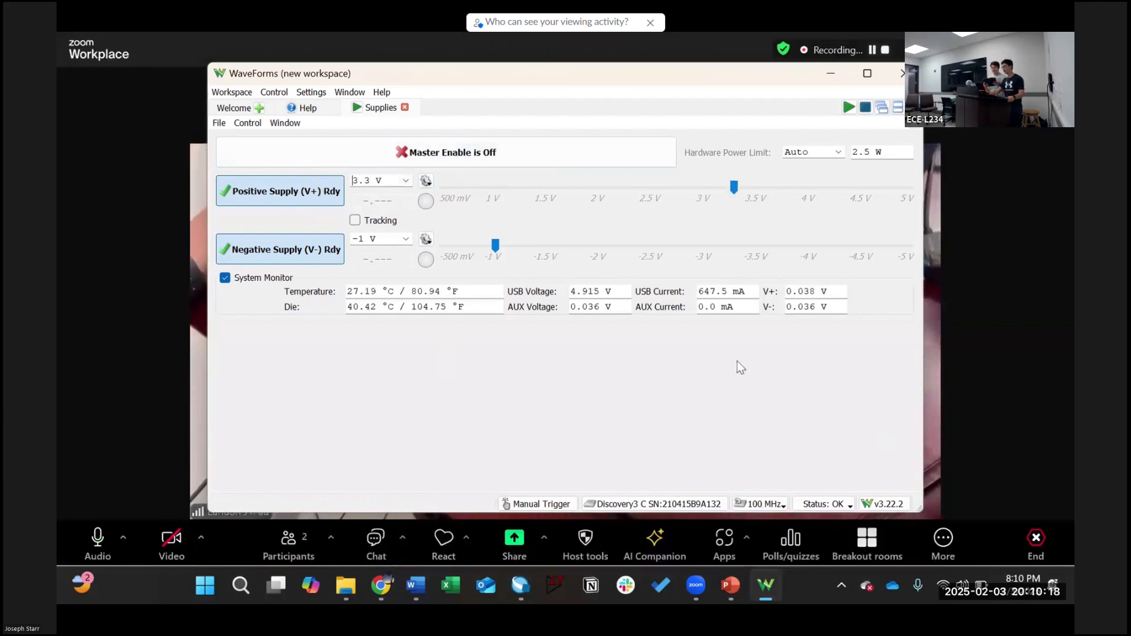
click(849, 107)
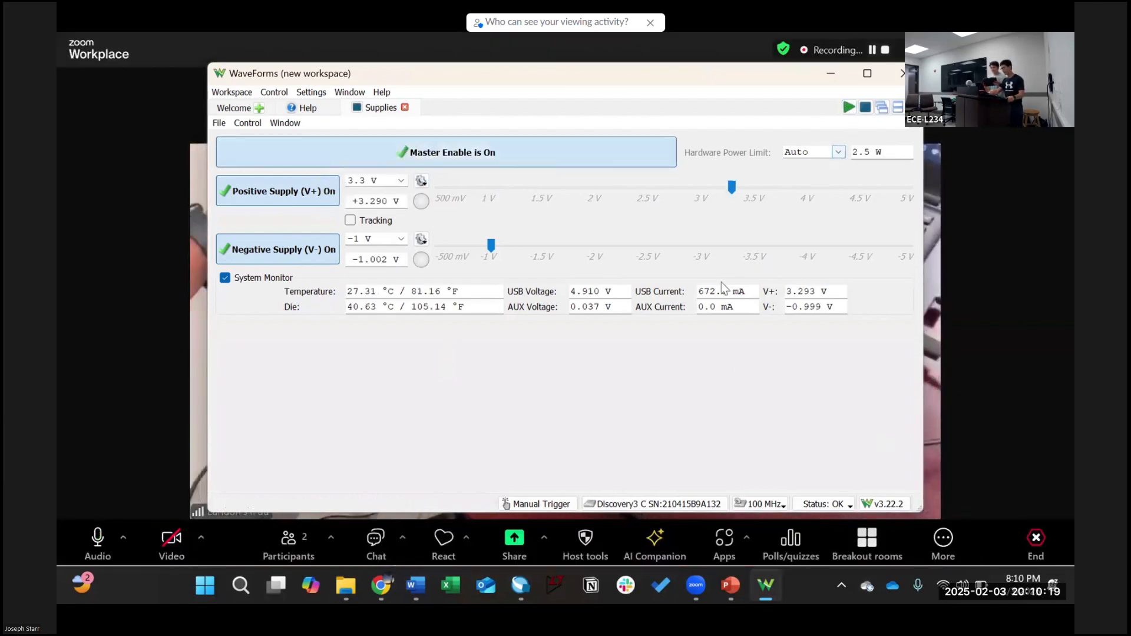
click(606, 153)
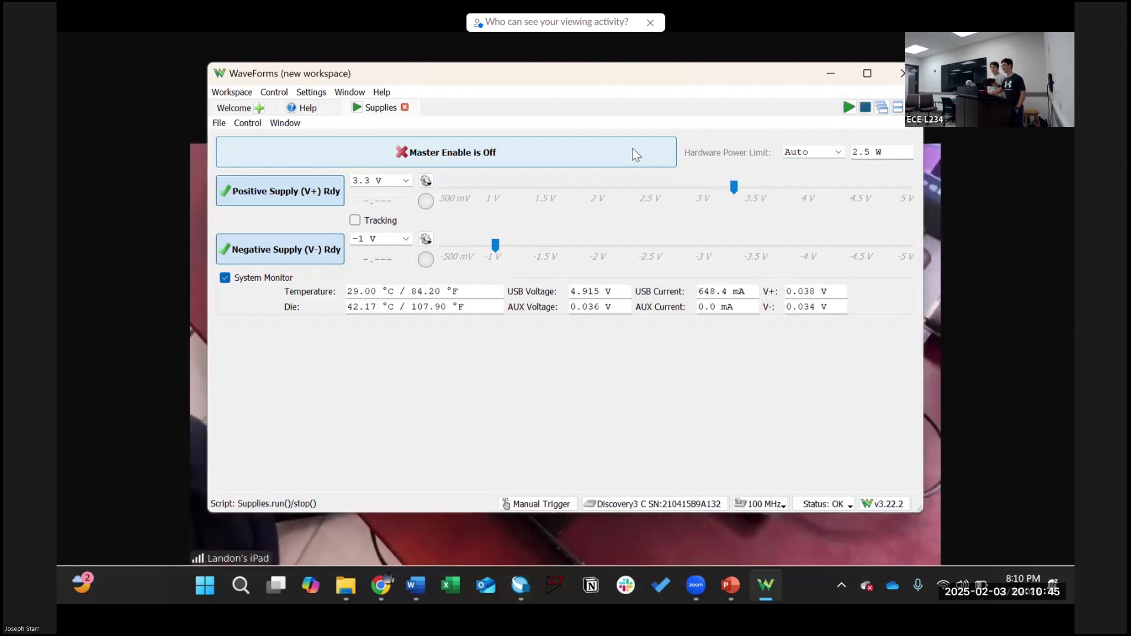
click(634, 155)
click(1026, 206)
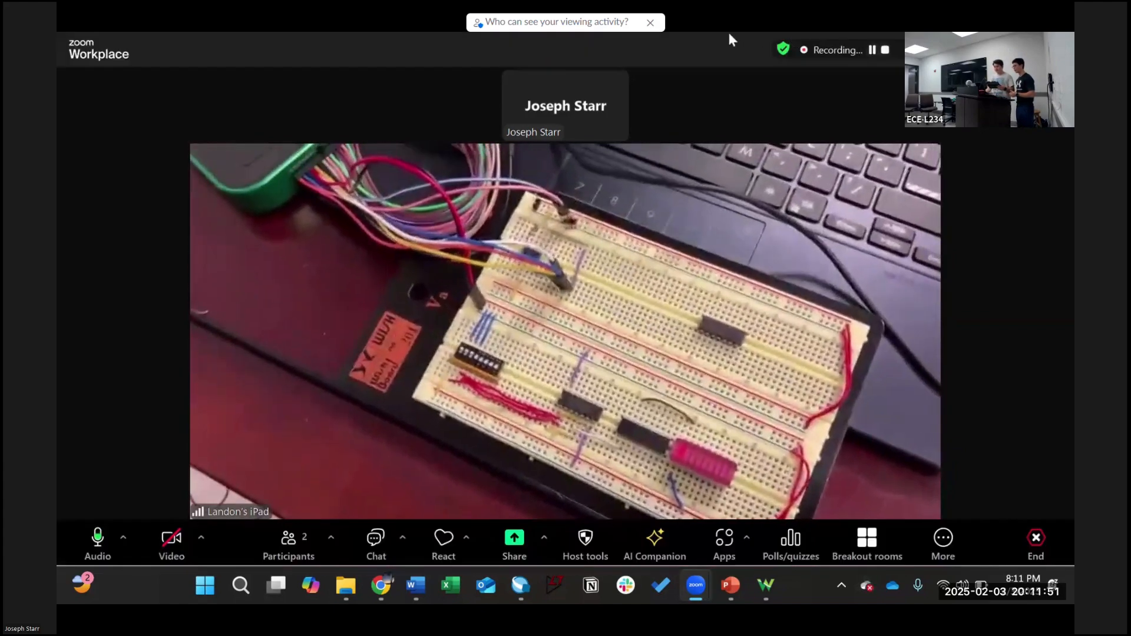
Step: Snap the Zoom meeting window with the breadboard feed to the left half of the screen
drag(729, 36, 59, 145)
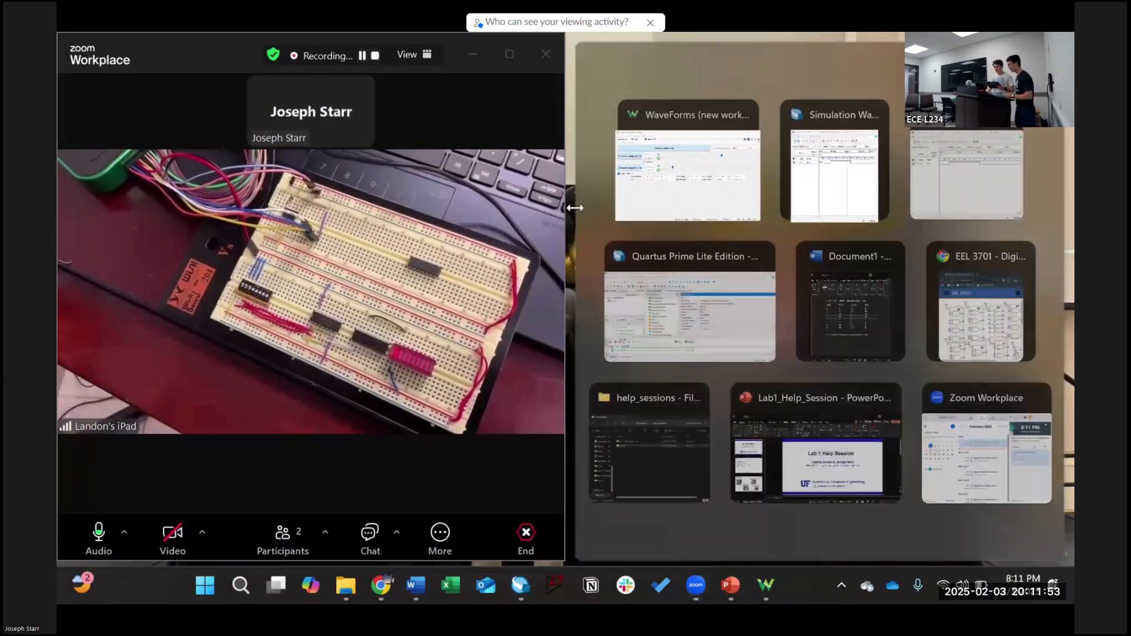
Step: Place Word Document1 on the right half and select Table 1's first data row, L L L L
click(858, 314)
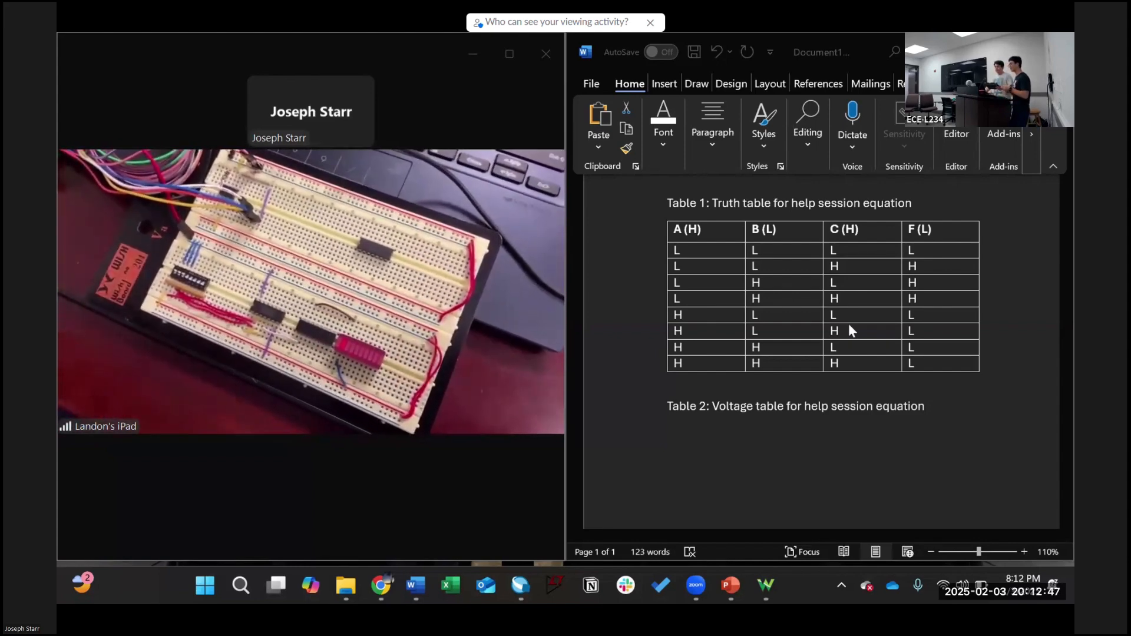
click(648, 257)
click(627, 257)
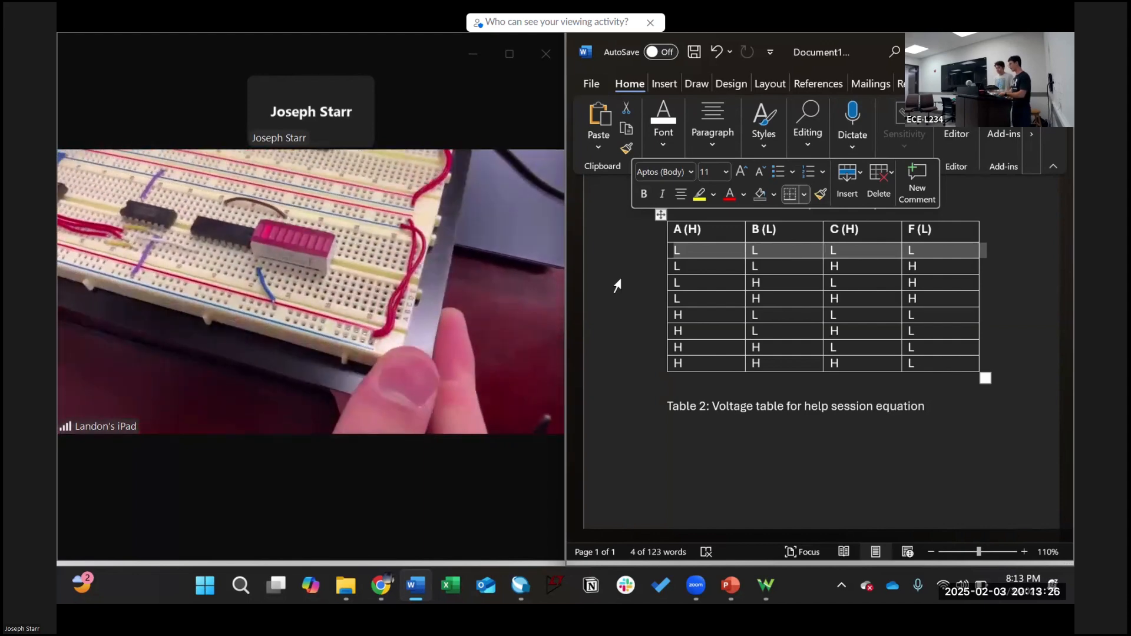
click(716, 235)
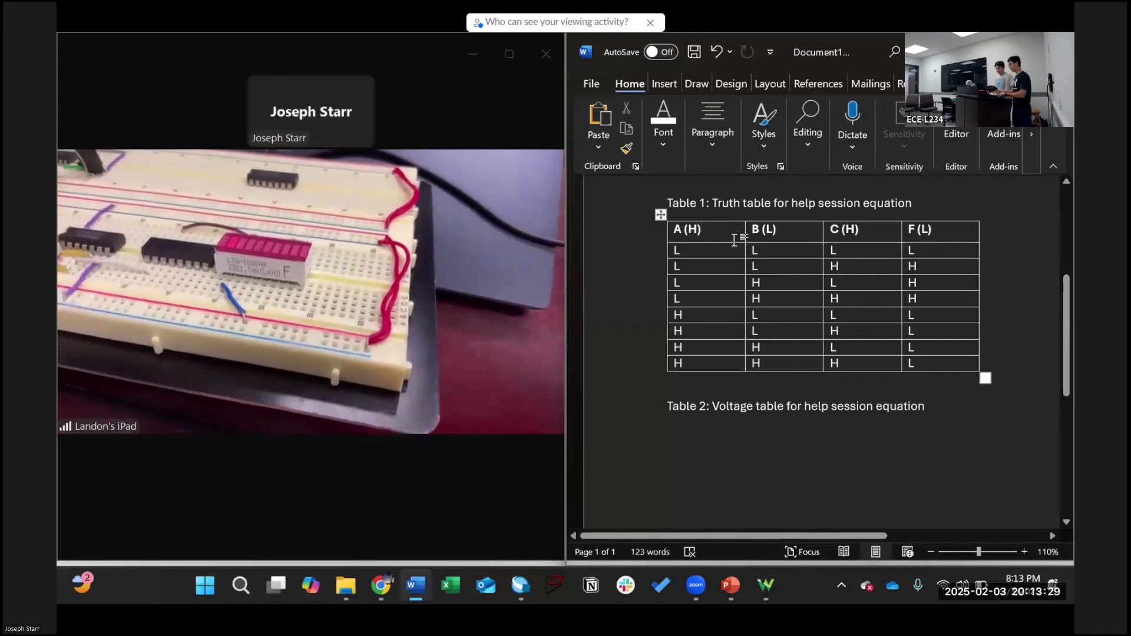
mouse_move(653, 256)
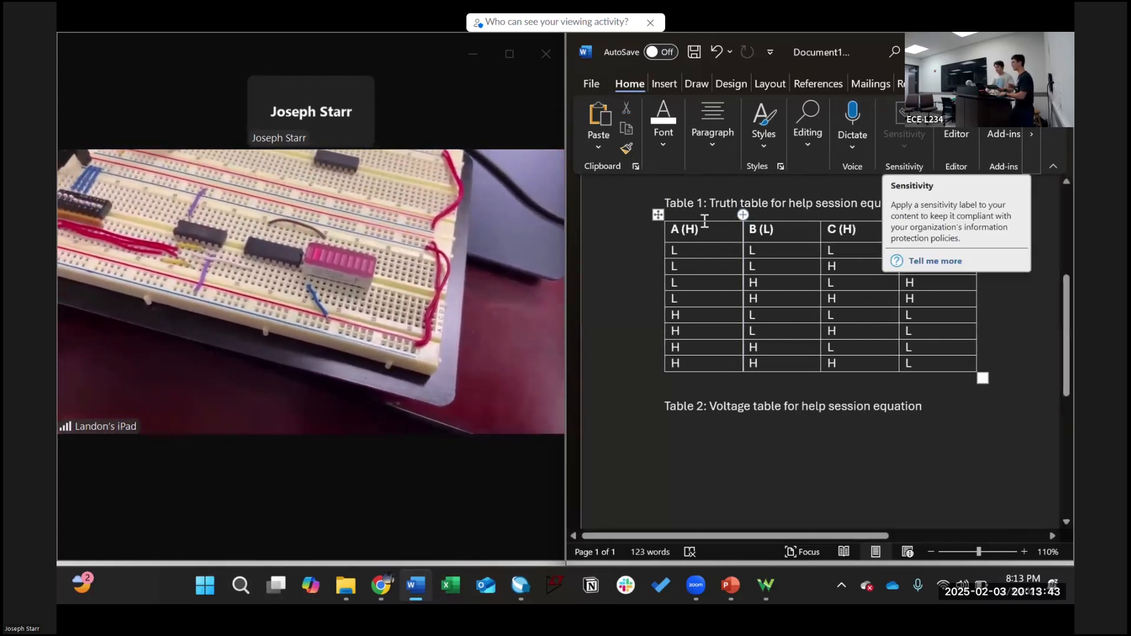
click(616, 256)
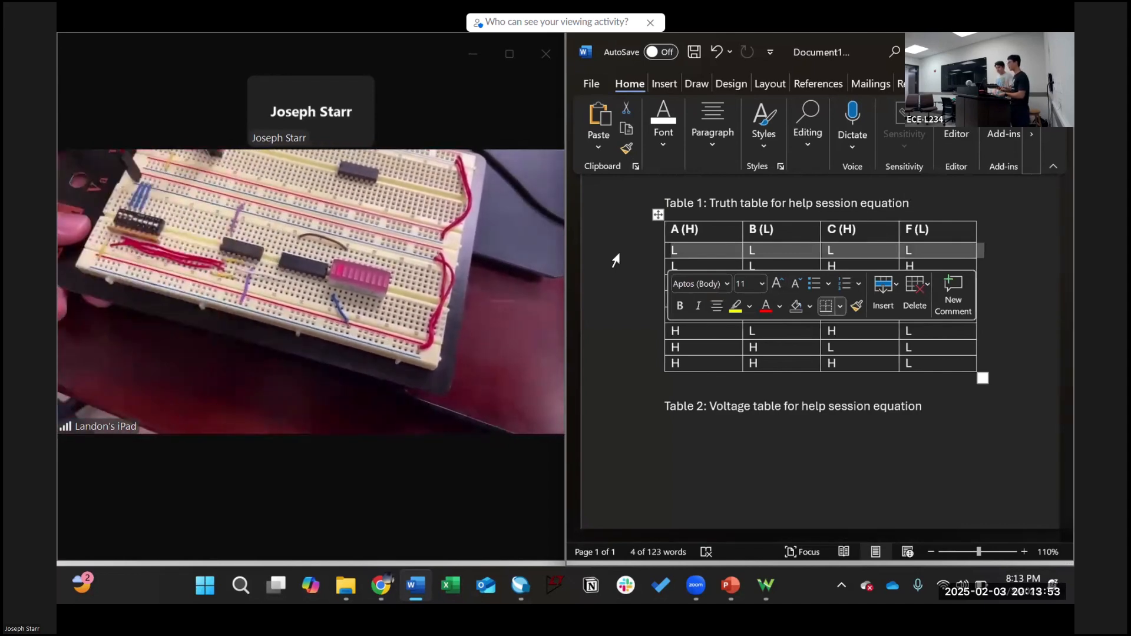
mouse_move(562, 284)
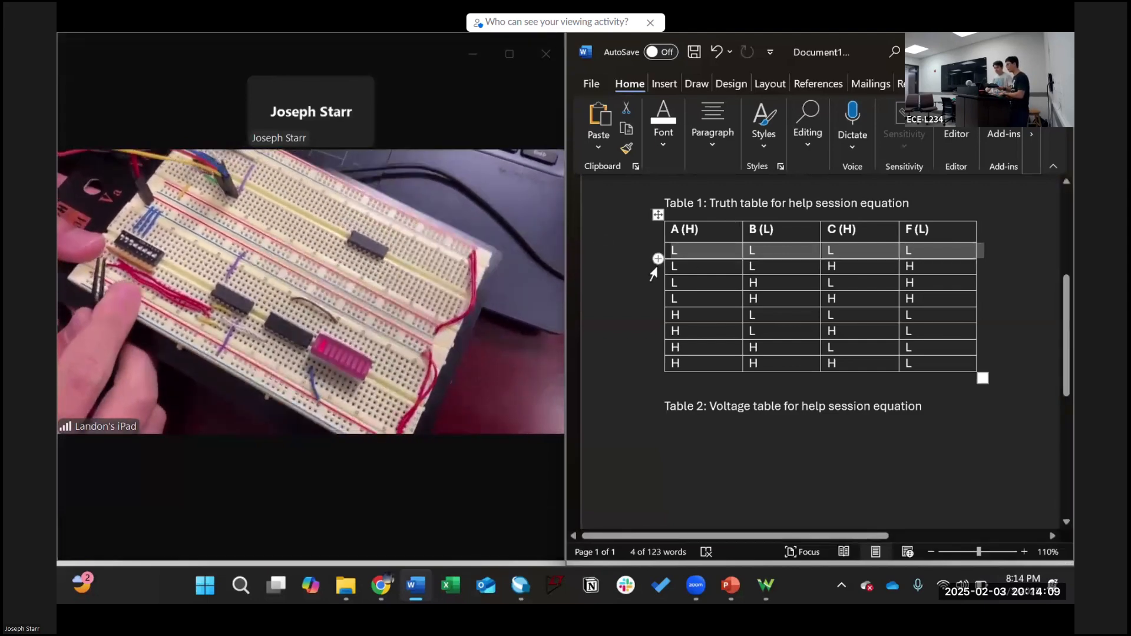
Step: Highlight Table 1's second row (L L H H) and its H output in the F (L) column
click(636, 268)
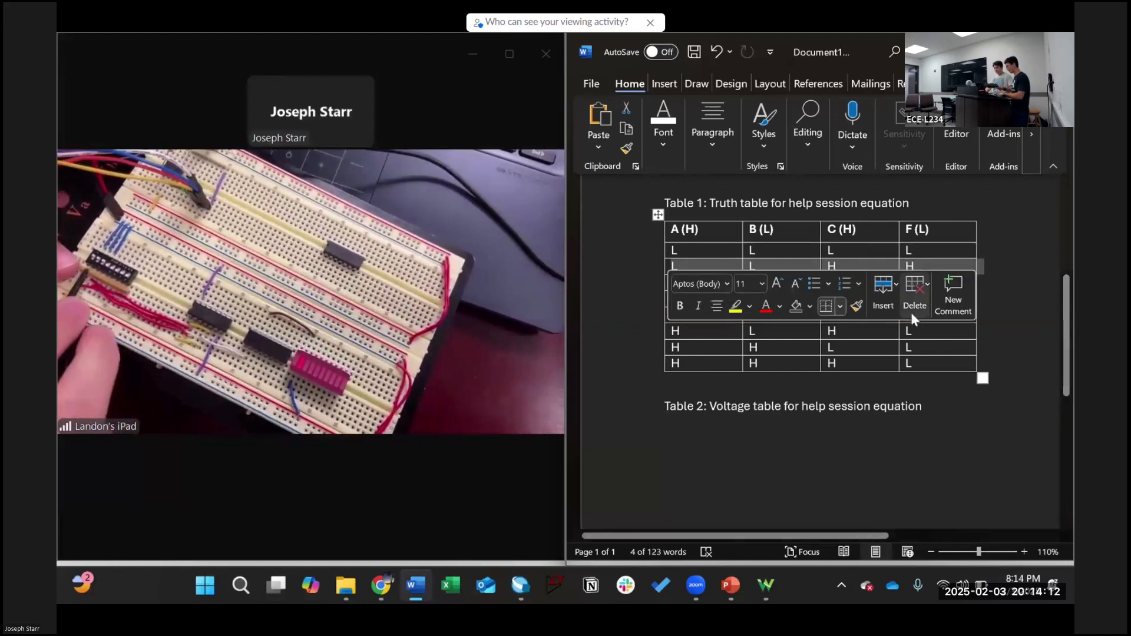
click(974, 271)
drag(974, 271, 913, 269)
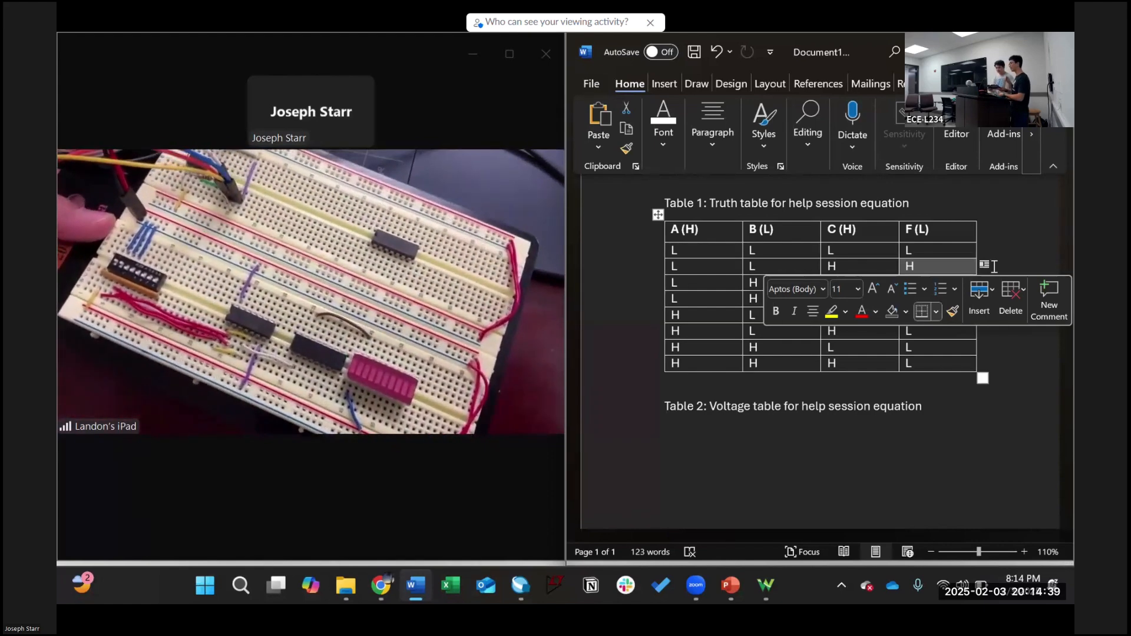
click(994, 267)
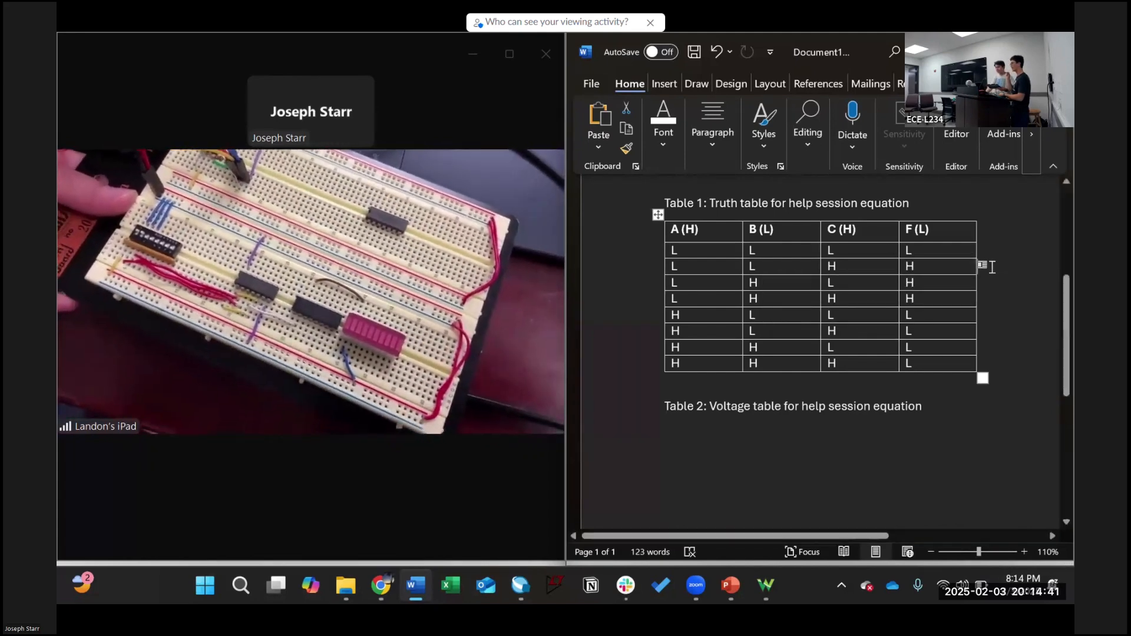
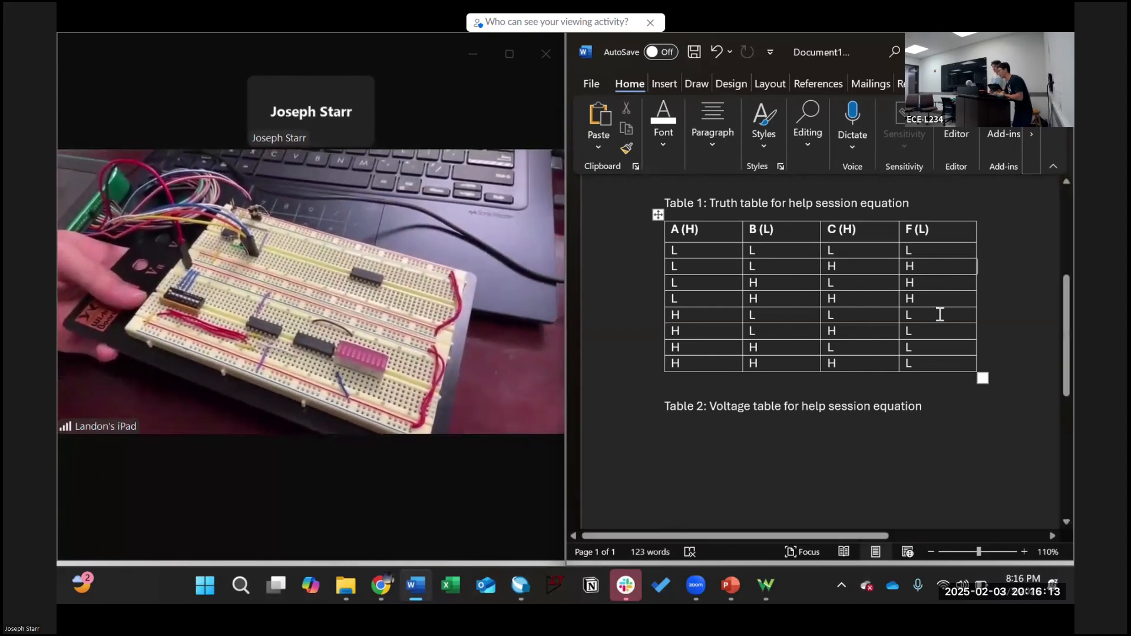
Step: Select row 5's L in the F column, turn off WaveForms' supplies, and maximize Zoom
drag(929, 316, 901, 314)
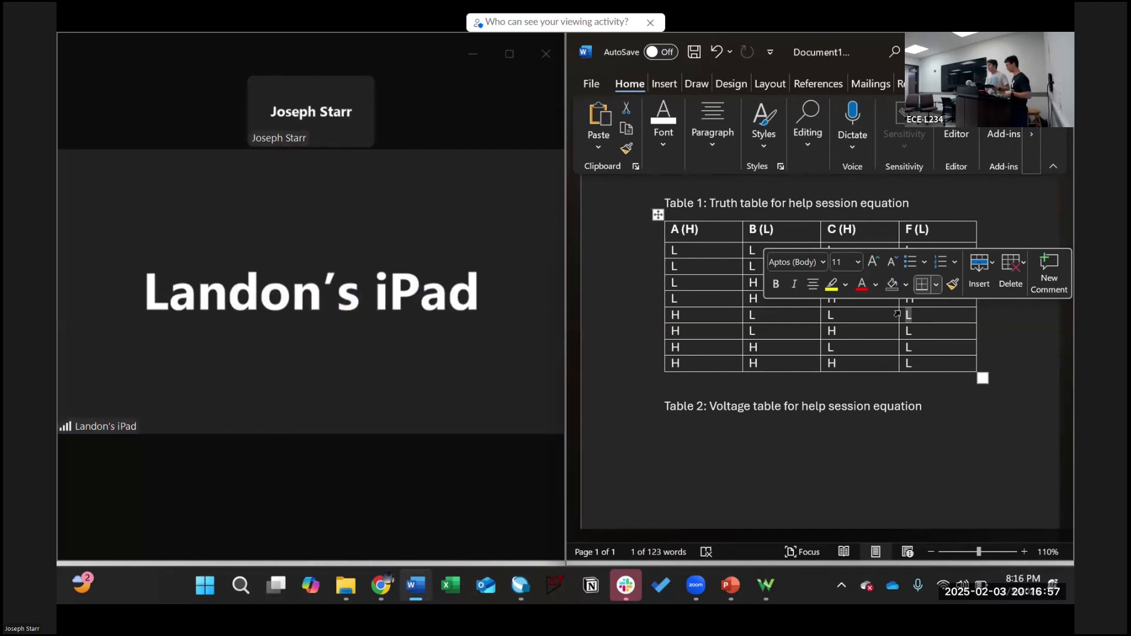
key(alt+Tab)
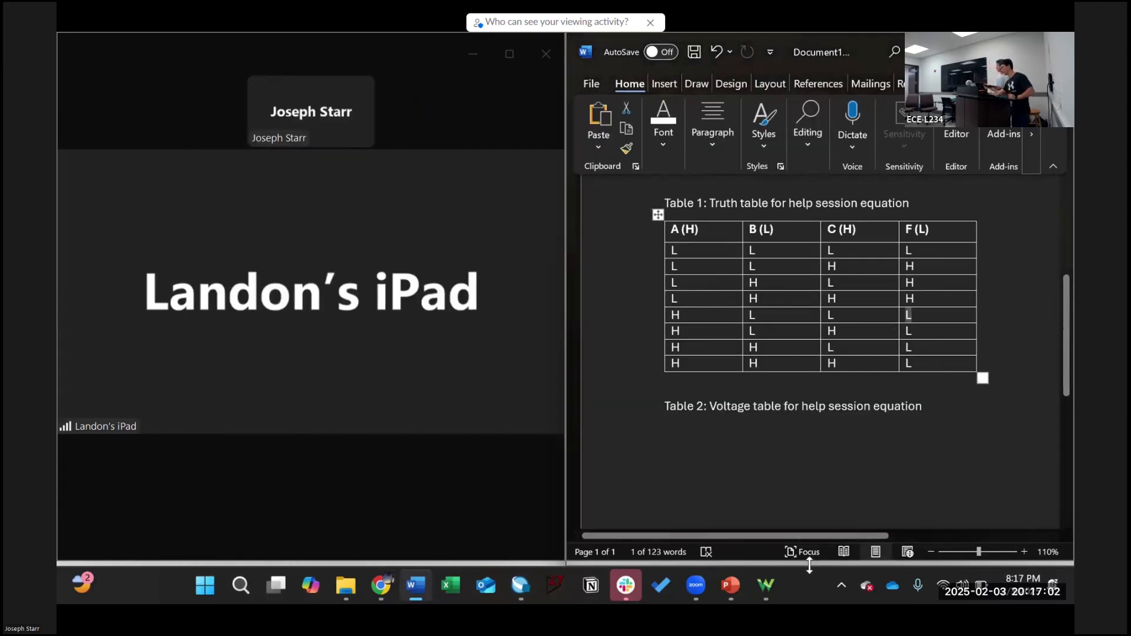
click(767, 585)
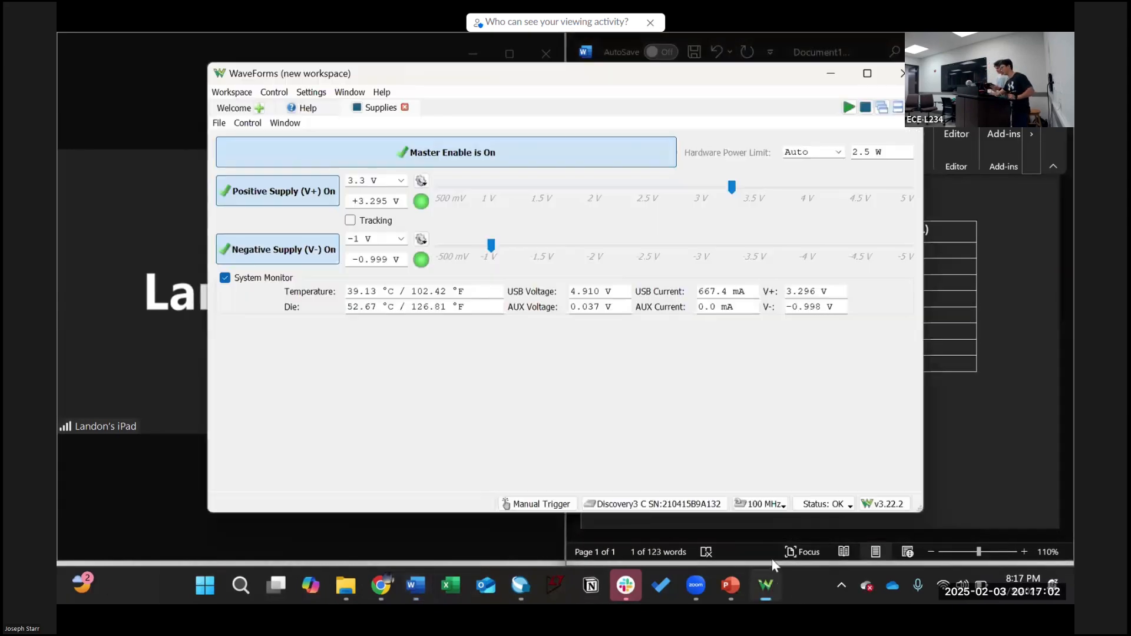
click(863, 112)
click(1030, 268)
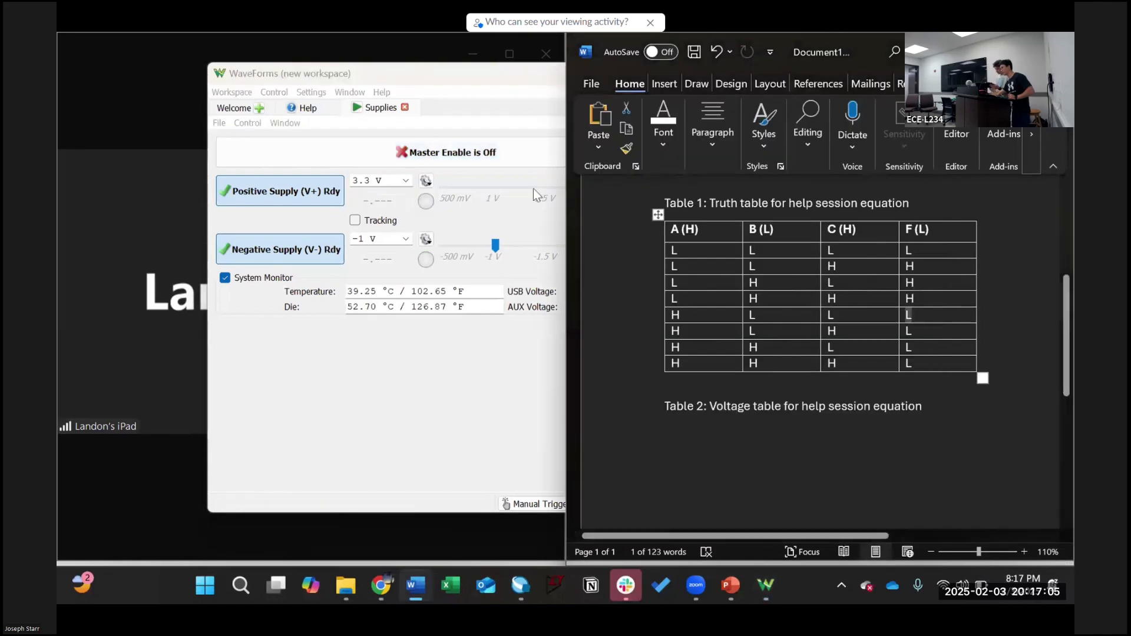
click(118, 189)
click(509, 54)
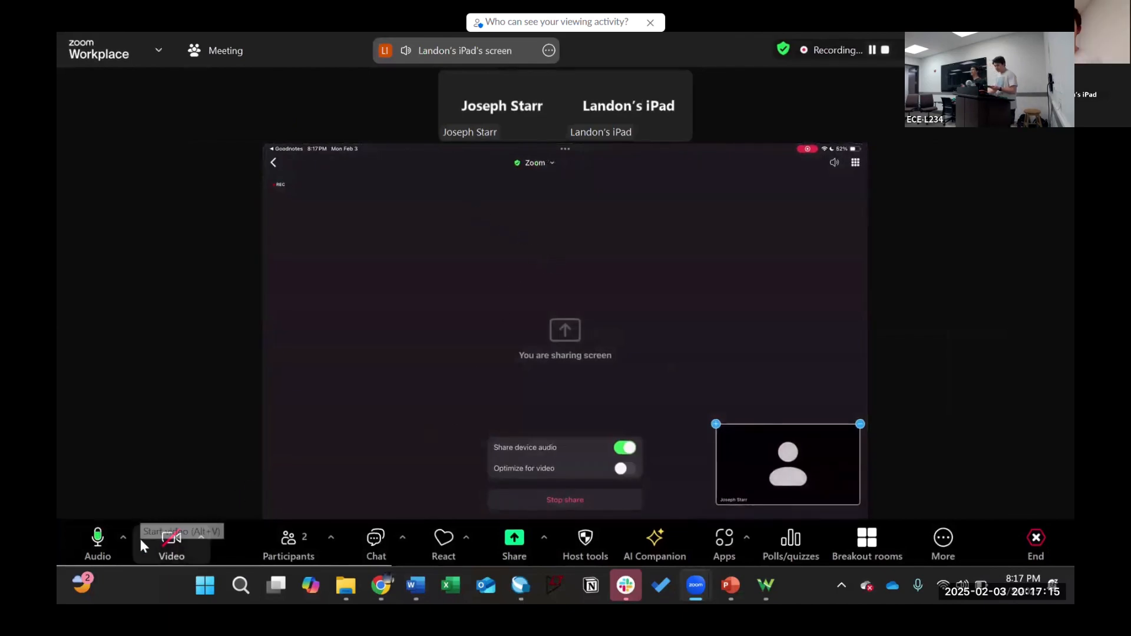
Step: Start the camera and fill the display with the shared iPad's NOR-gate circuit notes
click(165, 536)
double_click(515, 344)
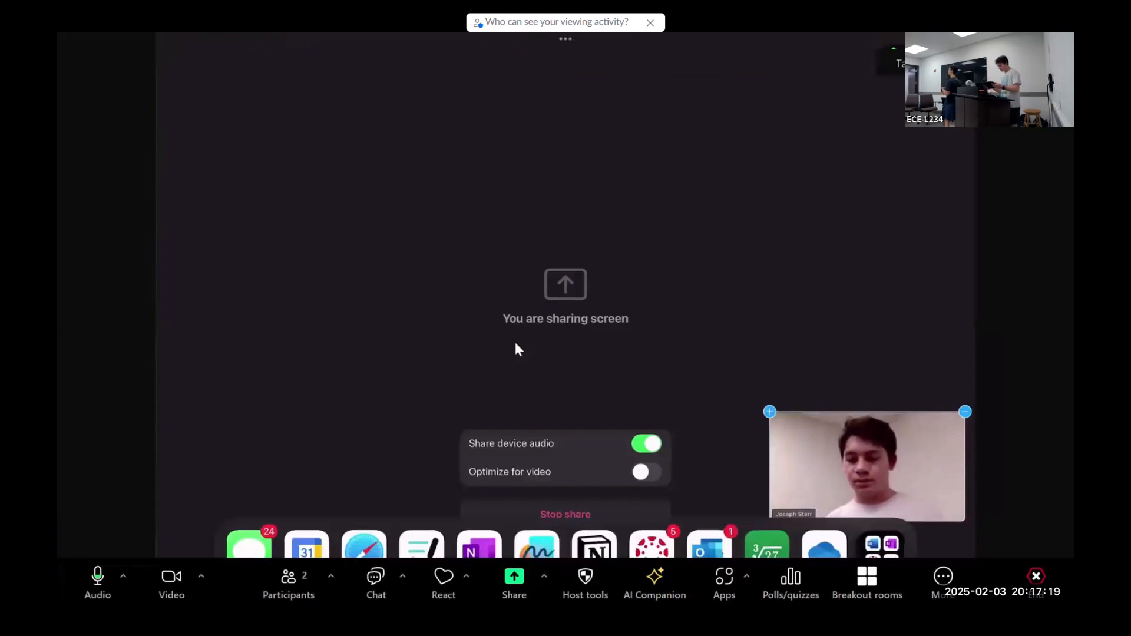
key(alt+Tab)
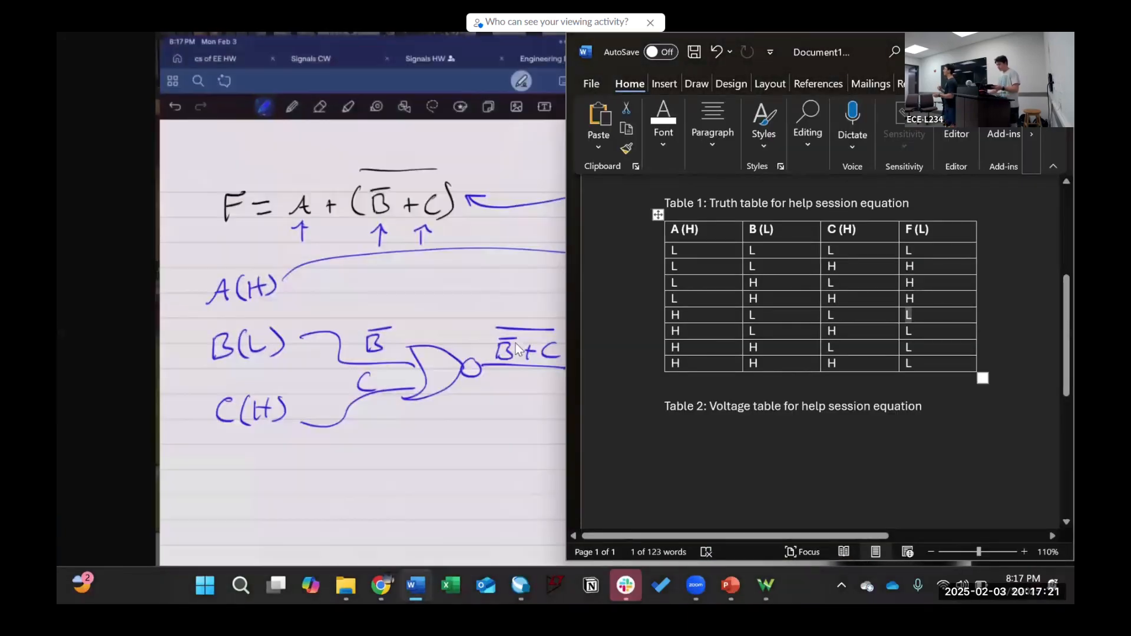
click(515, 338)
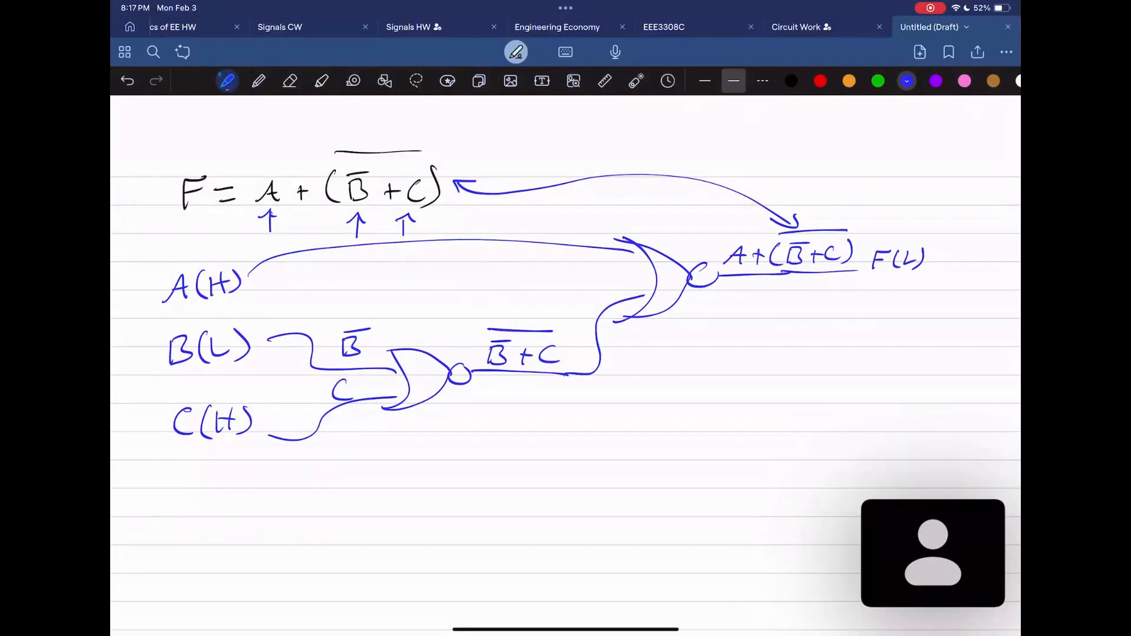
Step: Bring the blank space below the circuit into view and tuck the video preview against the right edge
scroll(566, 353, down, 5)
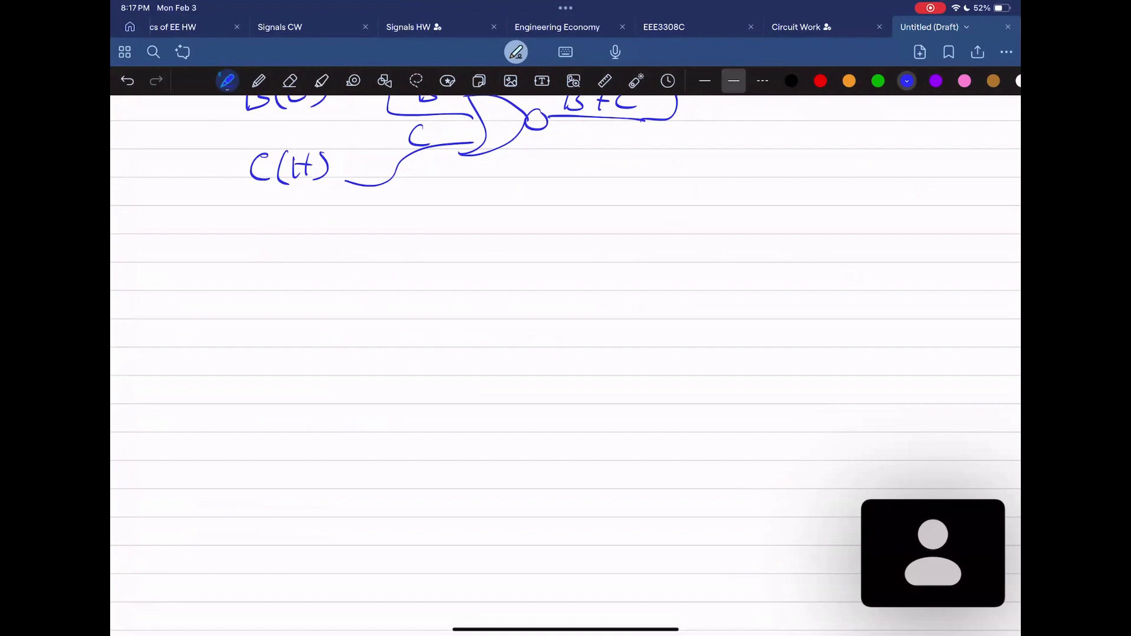
scroll(566, 295, up, 5)
scroll(565, 294, down, 3)
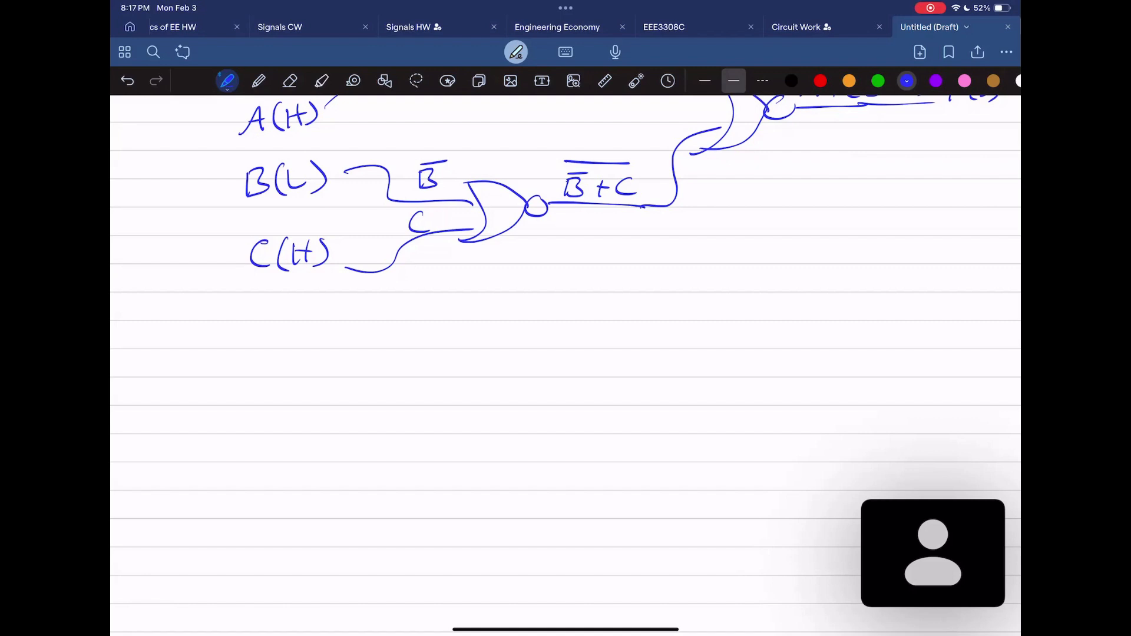
drag(933, 553, 1013, 180)
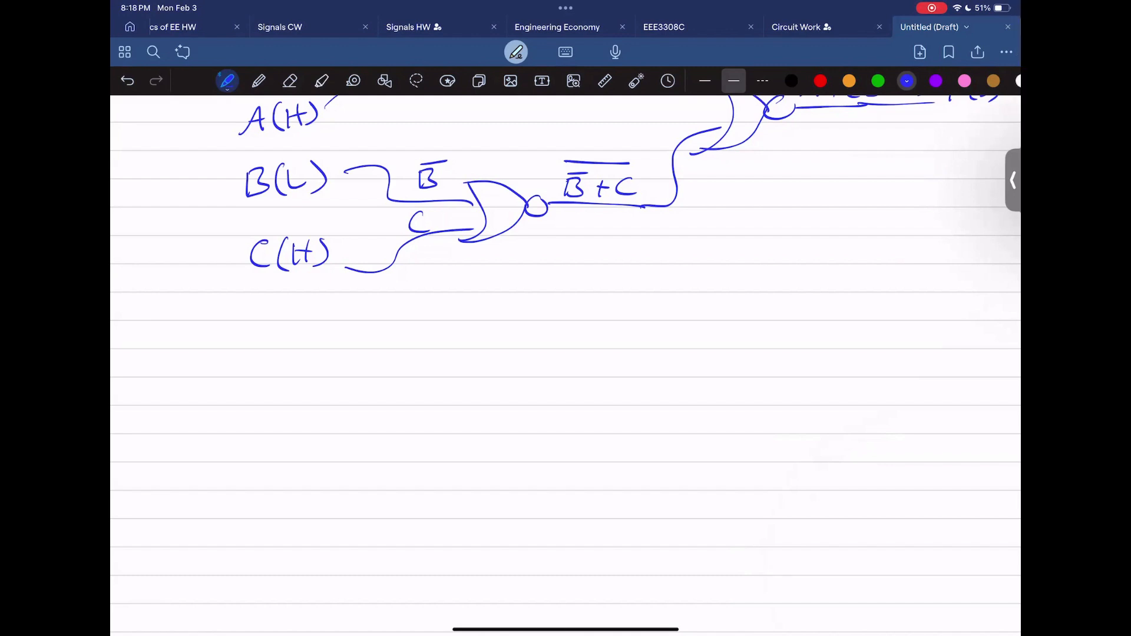
Step: Draw a box below the circuit and label it 'Switches', erasing a misshapen letter
mouse_move(223, 376)
mouse_down()
mouse_move(354, 483)
mouse_move(206, 373)
mouse_up()
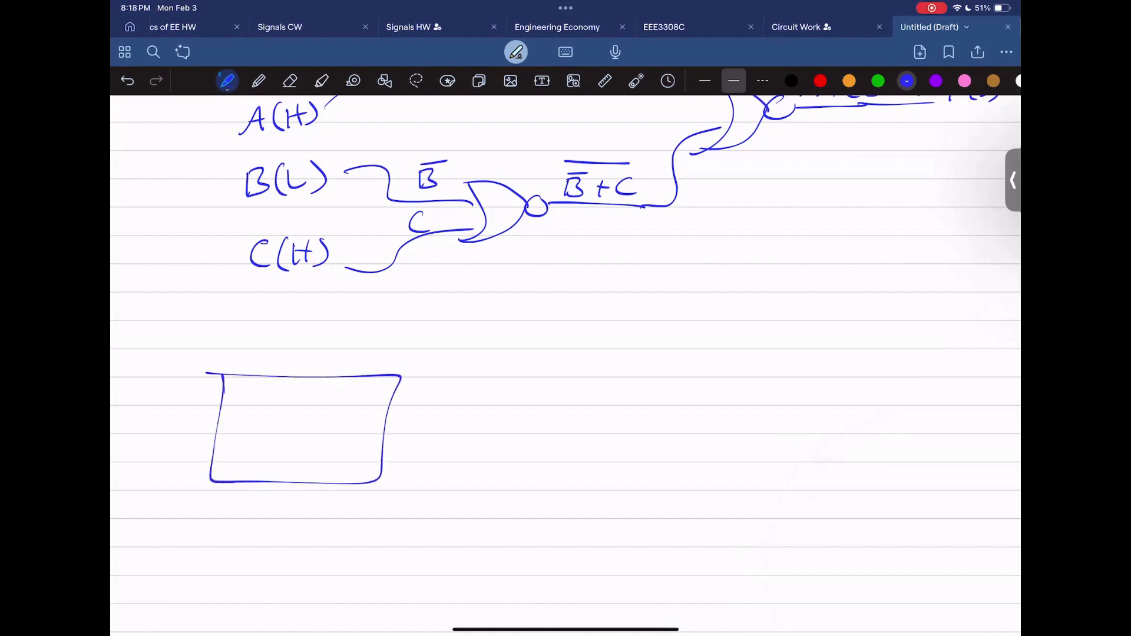
scroll(566, 353, down, 3)
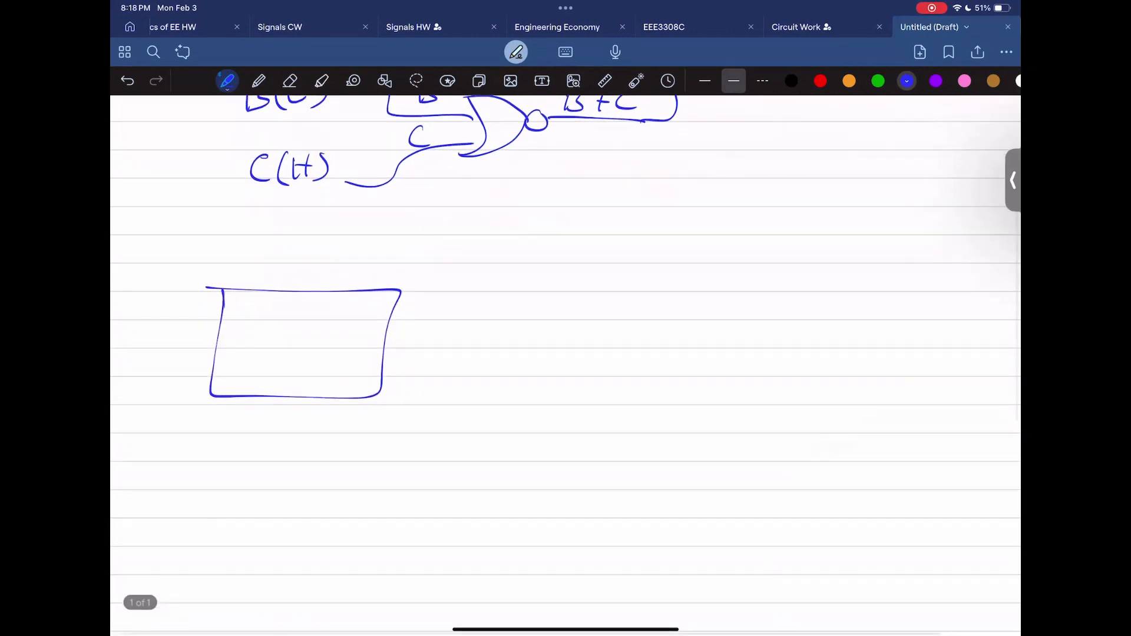
mouse_move(263, 257)
mouse_down()
mouse_move(251, 276)
mouse_move(288, 265)
mouse_up()
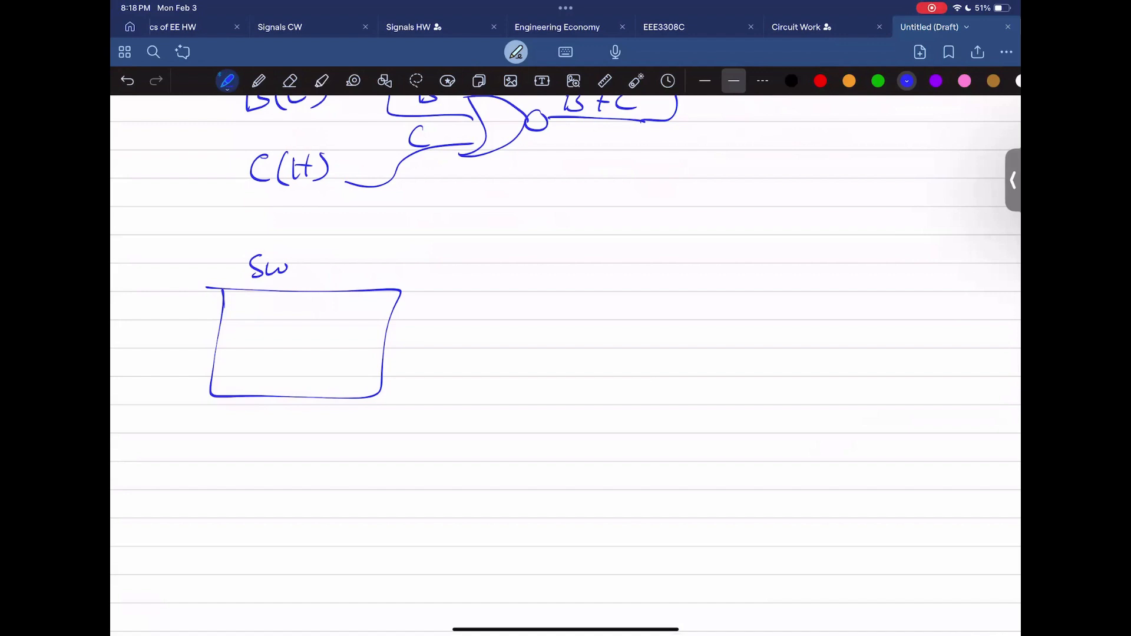
mouse_move(298, 259)
mouse_down()
mouse_move(299, 272)
mouse_move(322, 267)
mouse_up()
key(e)
drag(310, 261, 333, 269)
mouse_move(340, 251)
mouse_down()
mouse_move(348, 269)
mouse_move(364, 267)
mouse_up()
drag(378, 253, 368, 269)
Step: Draw a second box to its right labelled 'LEDs'
mouse_move(534, 284)
mouse_down()
mouse_move(720, 399)
mouse_move(521, 282)
mouse_up()
mouse_move(575, 239)
mouse_down()
mouse_move(572, 255)
mouse_move(590, 263)
mouse_move(619, 266)
mouse_move(610, 253)
mouse_up()
mouse_move(623, 243)
mouse_down()
mouse_move(624, 269)
mouse_move(645, 266)
mouse_up()
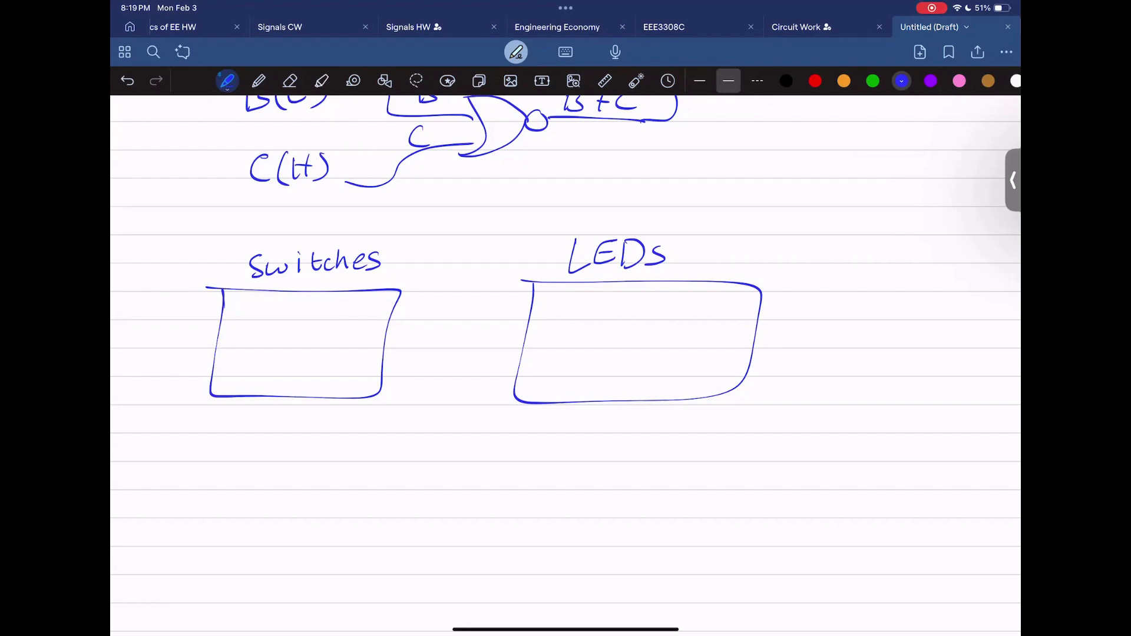
Step: Draw the switch rectangles inside the Switches box, erasing and redrawing the misshapen first one
scroll(566, 365, up, 2)
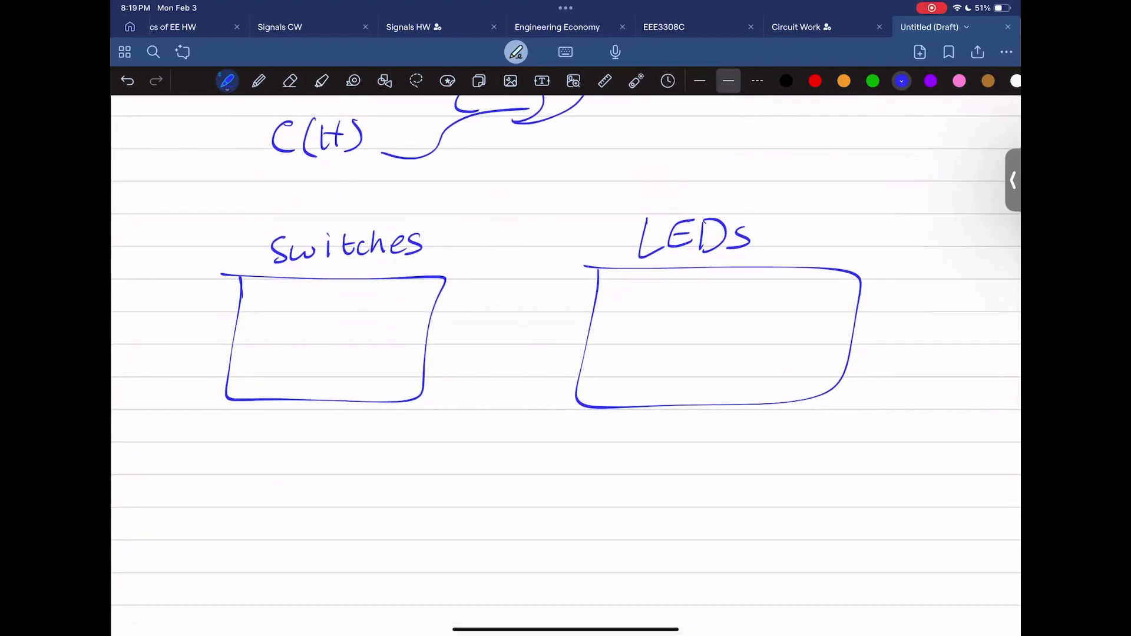
mouse_move(258, 318)
mouse_down()
mouse_move(253, 360)
mouse_move(260, 318)
mouse_move(340, 323)
mouse_move(308, 320)
mouse_move(386, 356)
mouse_move(356, 318)
mouse_up()
key(e)
click(263, 341)
key(p)
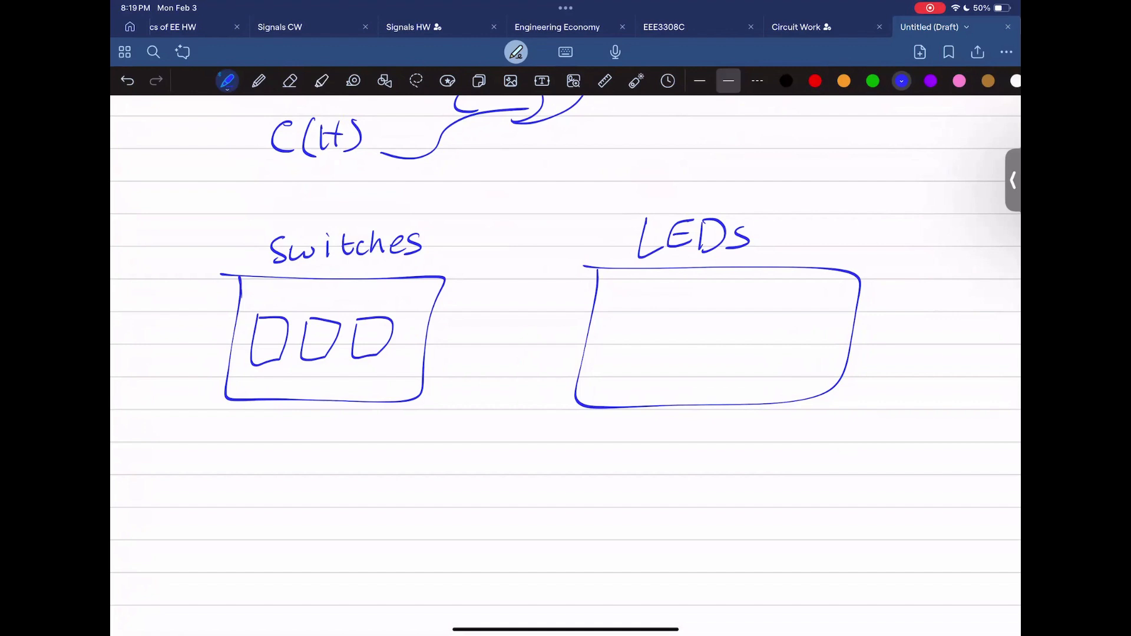
Step: Draw three small LED rectangles inside the LEDs box
scroll(566, 306, right, 4)
drag(499, 311, 504, 308)
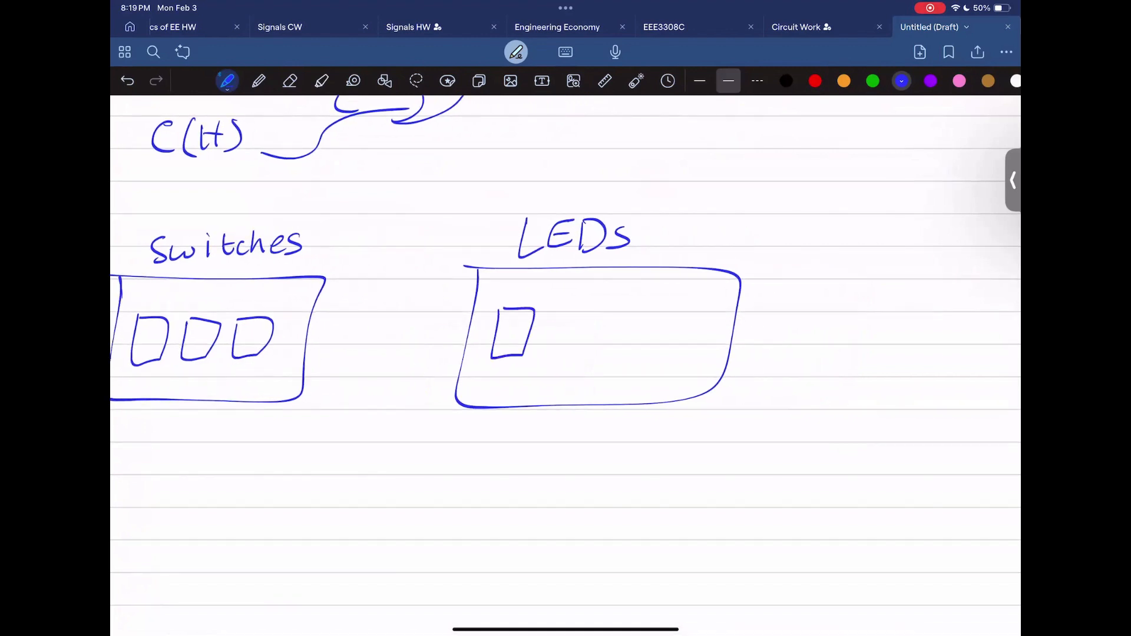
mouse_move(576, 307)
mouse_down()
mouse_move(607, 321)
mouse_move(576, 306)
mouse_move(644, 311)
mouse_up()
scroll(565, 365, left, 4)
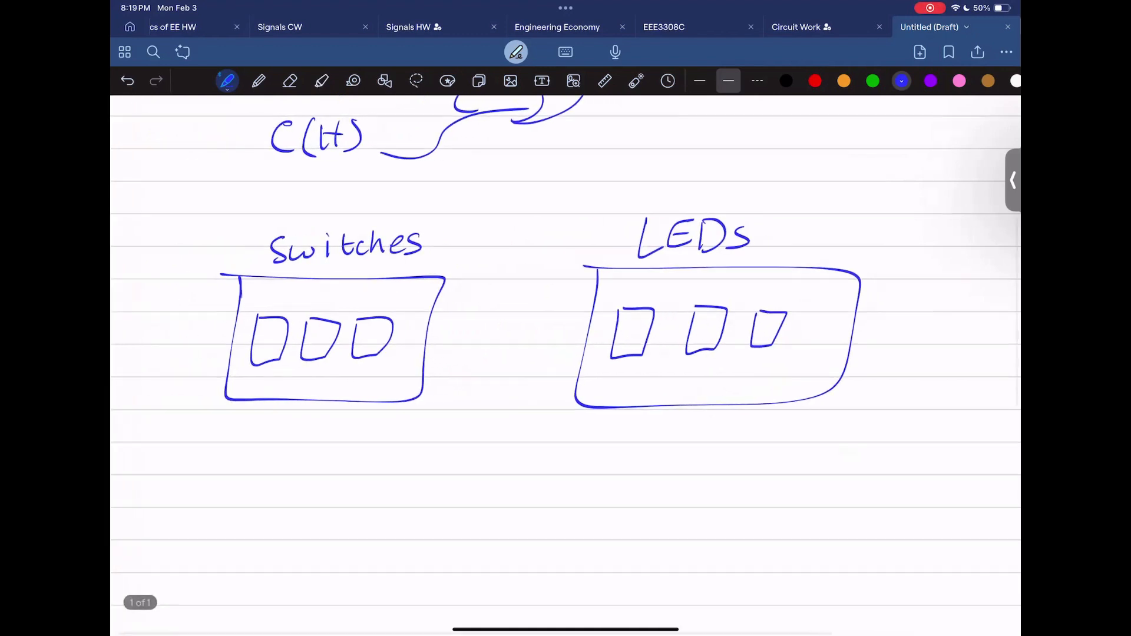
ctrl+scroll(278, 392, up, 3)
scroll(566, 365, left, 2)
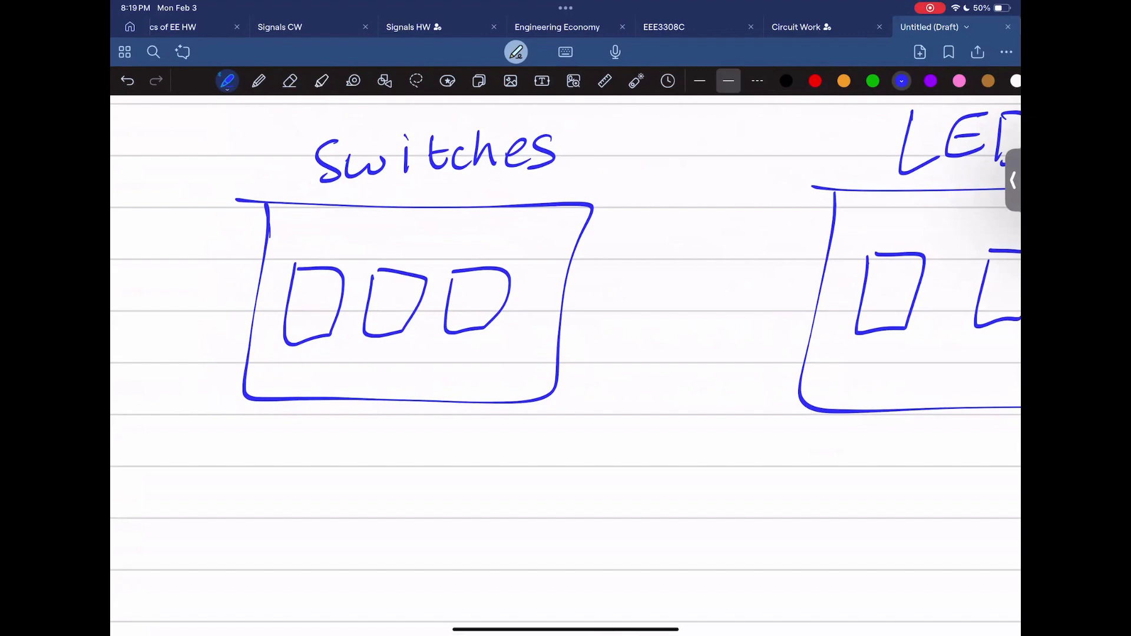
Step: Label the first two switches A(H) and B(L), shading A's bottom half and B's top half
drag(287, 310, 333, 317)
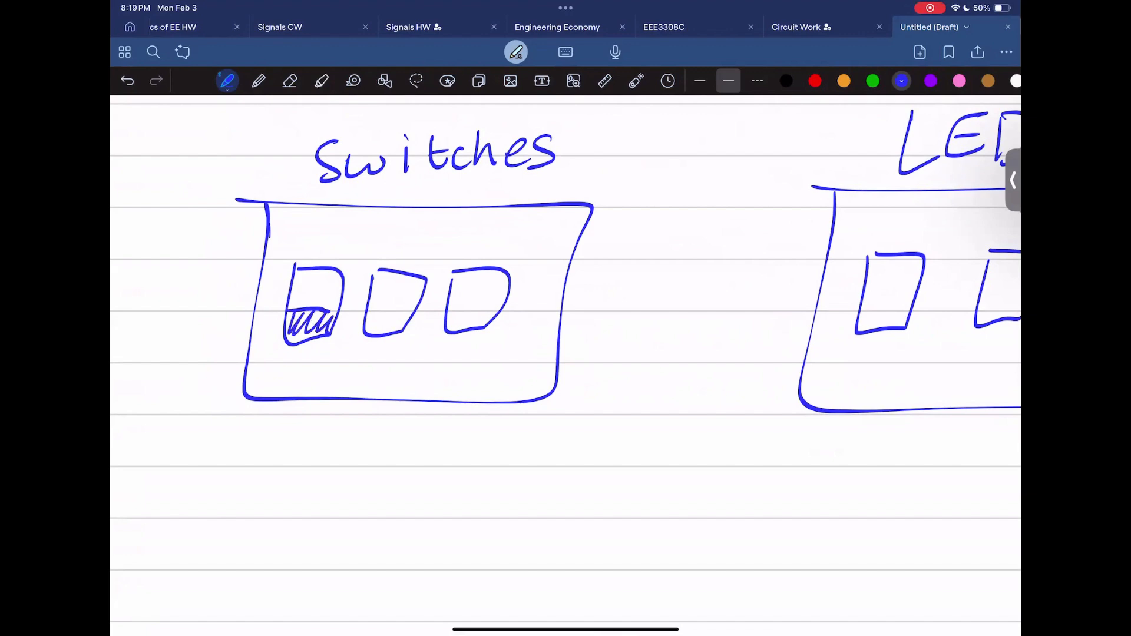
drag(266, 383, 288, 382)
drag(274, 373, 304, 382)
mouse_move(314, 358)
mouse_down()
mouse_move(312, 380)
mouse_move(334, 381)
mouse_up()
mouse_move(296, 337)
mouse_down()
mouse_move(312, 314)
mouse_move(325, 330)
mouse_move(304, 333)
mouse_up()
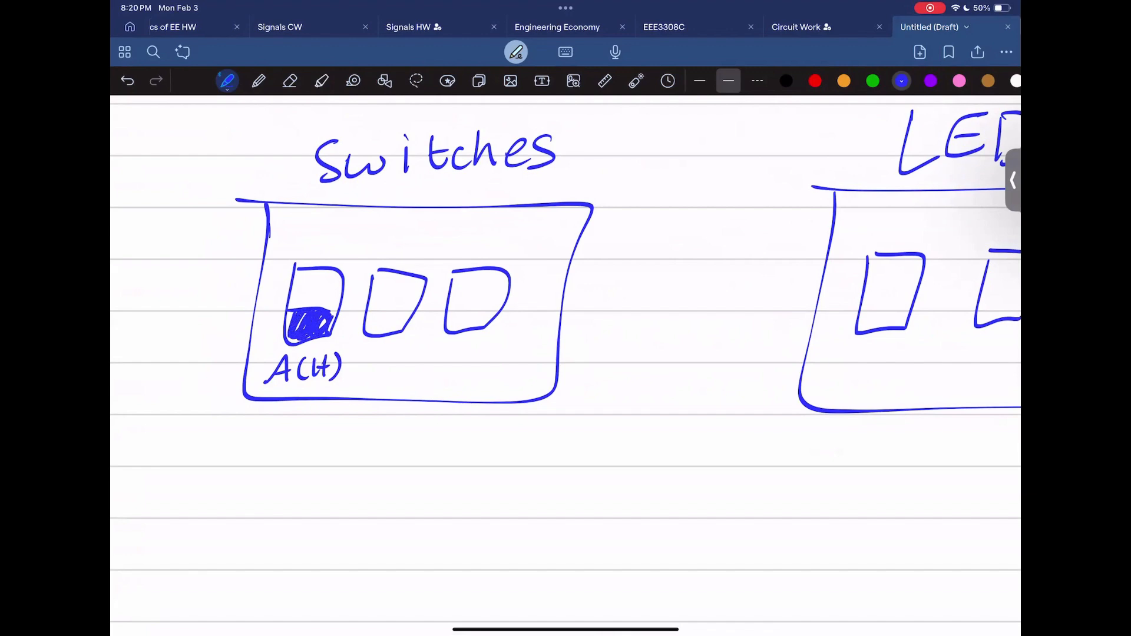
mouse_move(359, 357)
mouse_down()
mouse_move(359, 383)
mouse_move(411, 374)
mouse_up()
drag(421, 351, 414, 380)
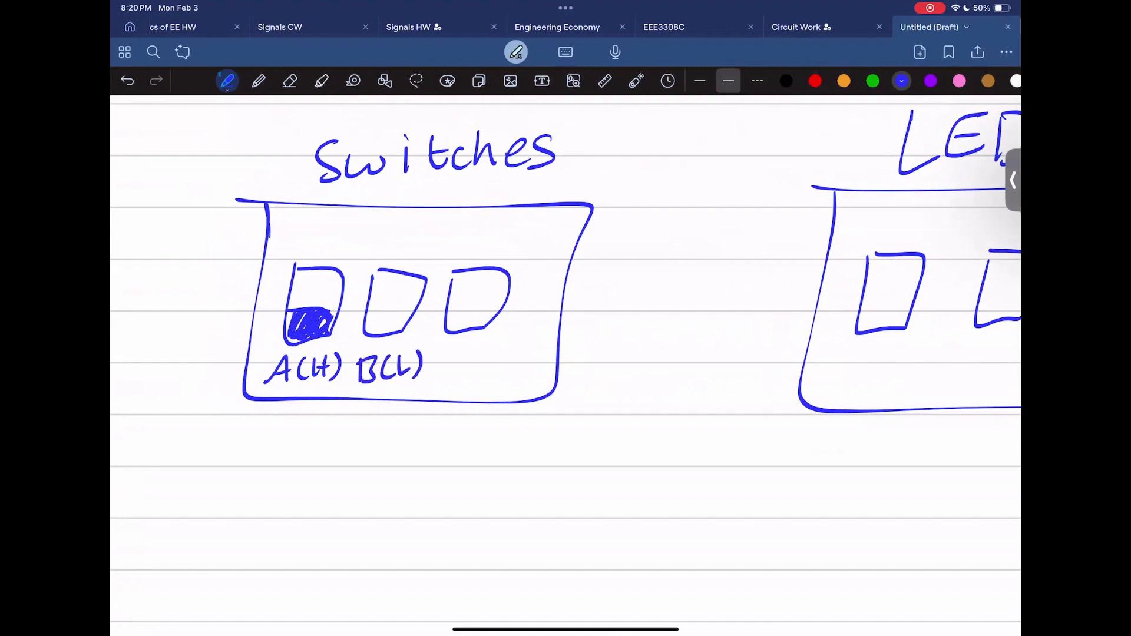
mouse_move(369, 300)
mouse_down()
mouse_move(427, 293)
mouse_move(380, 272)
mouse_move(413, 276)
mouse_move(391, 295)
mouse_move(378, 289)
mouse_move(407, 296)
mouse_up()
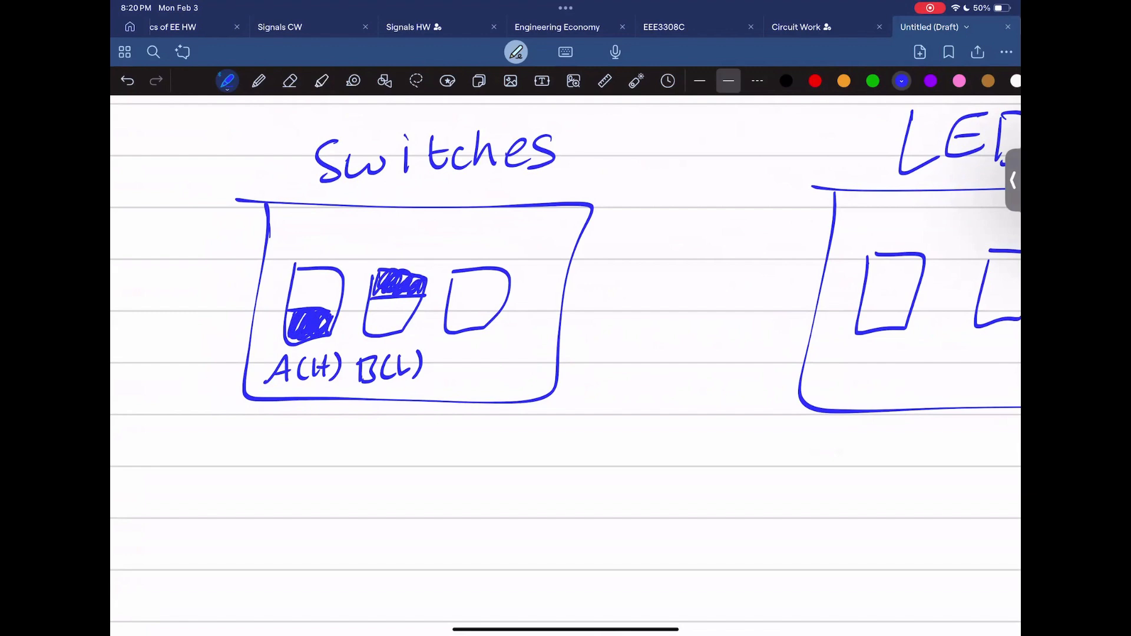
Step: Label the third switch C(H), split it with a middle line, and shade its bottom half
mouse_move(463, 357)
mouse_down()
mouse_move(451, 376)
mouse_move(466, 379)
mouse_up()
mouse_move(484, 354)
mouse_down()
mouse_move(479, 378)
mouse_move(492, 373)
mouse_up()
drag(508, 349, 505, 372)
drag(500, 364, 513, 360)
drag(521, 345, 516, 373)
drag(449, 306, 509, 302)
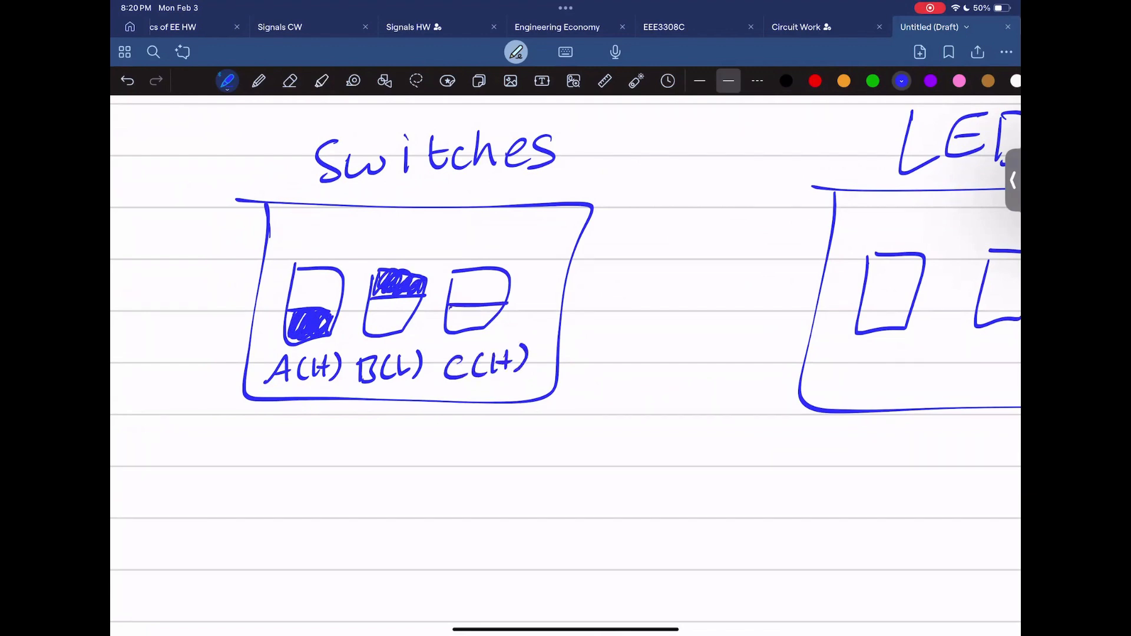
mouse_move(449, 325)
mouse_down()
mouse_move(500, 307)
mouse_move(454, 327)
mouse_move(486, 313)
mouse_up()
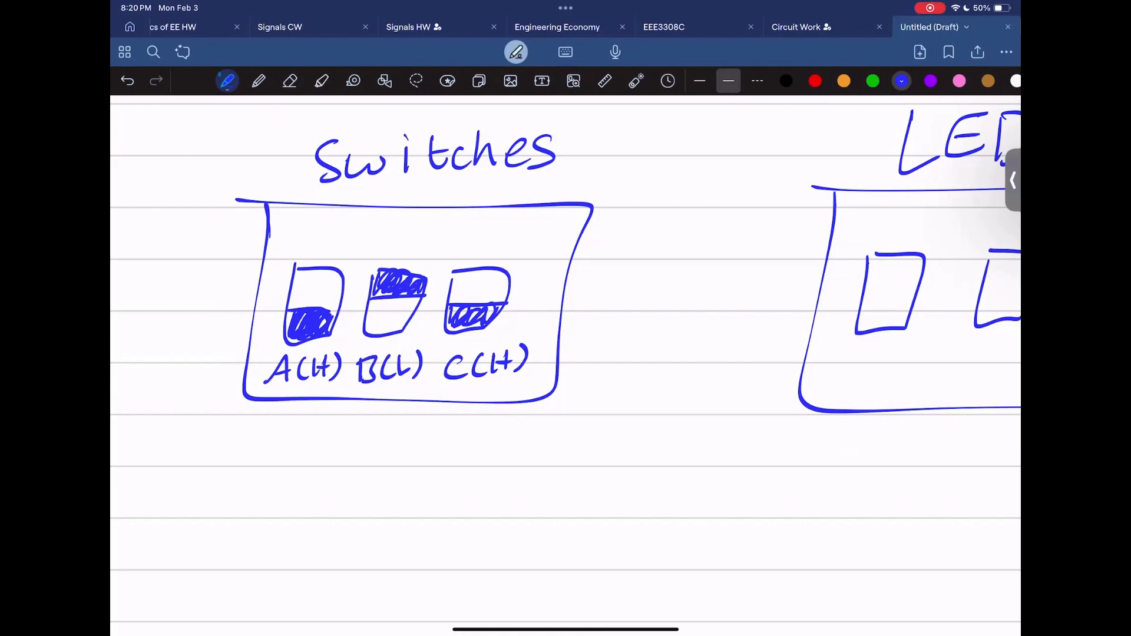
Step: Write F(L) beneath the first LED square, erasing a stray pen mark
scroll(566, 365, right, 2)
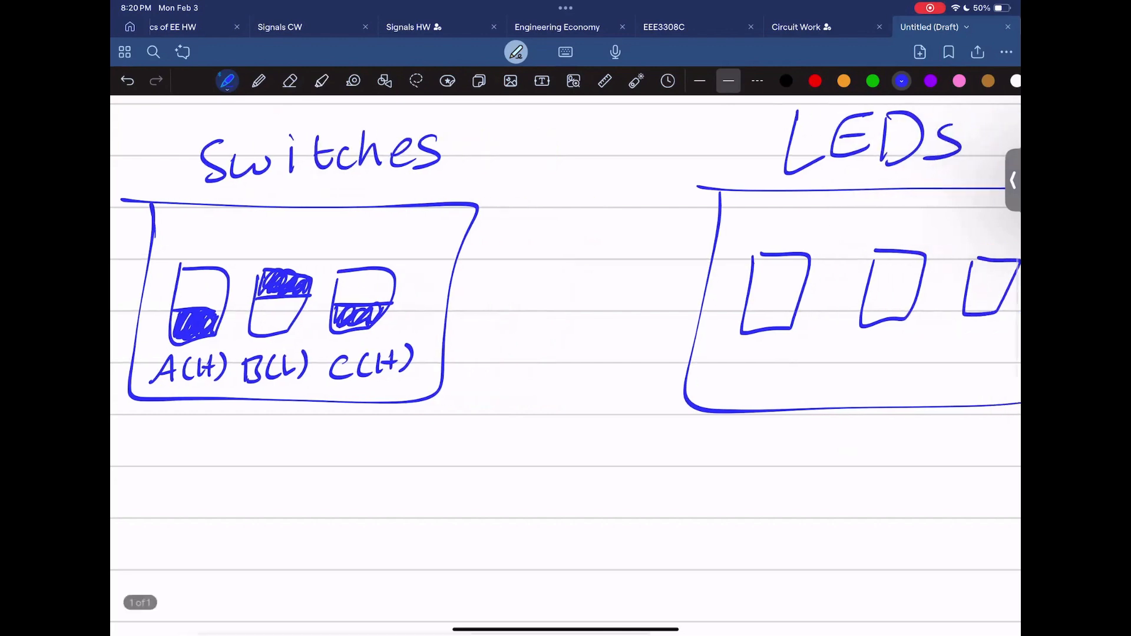
ctrl+scroll(366, 457, down, 2)
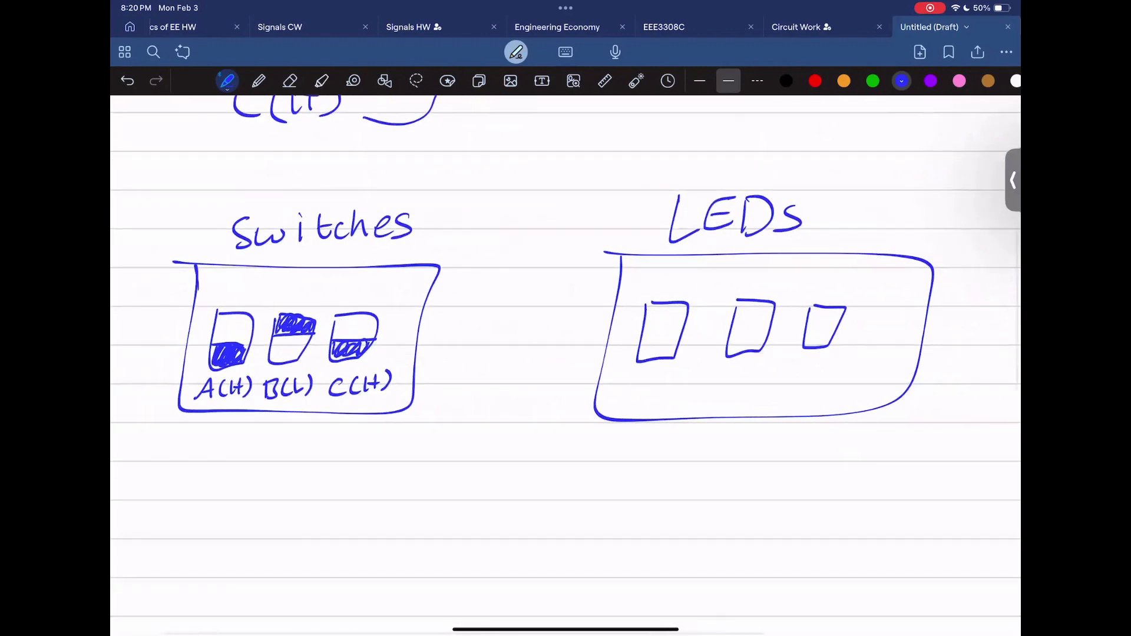
ctrl+scroll(918, 471, up, 2)
scroll(707, 353, right, 1)
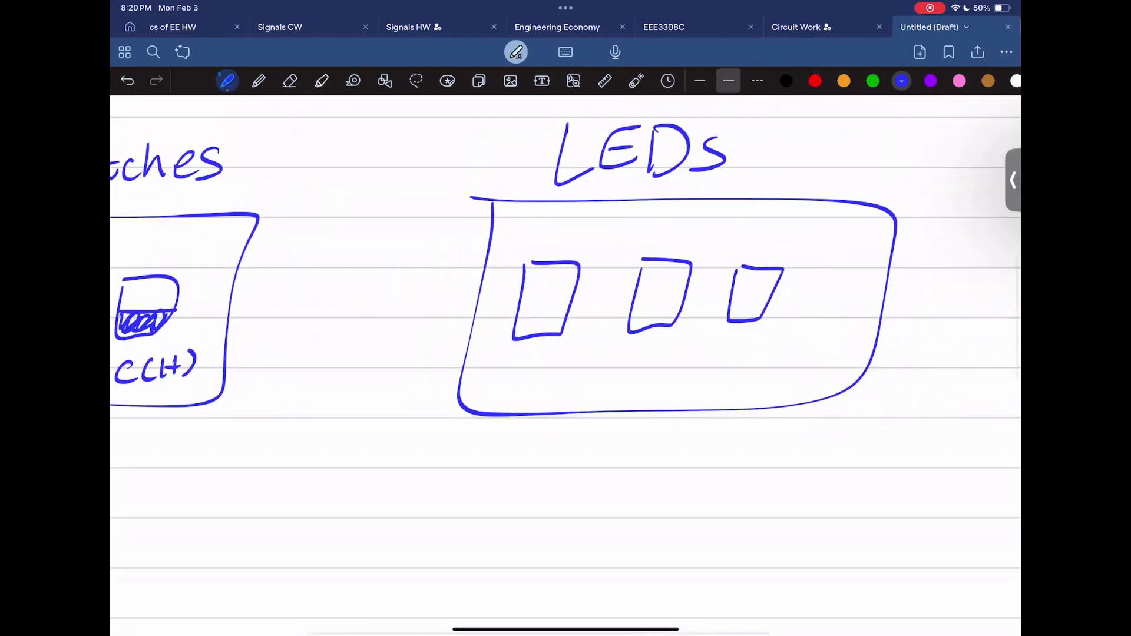
scroll(566, 363, down, 1)
scroll(566, 363, left, 1)
mouse_move(545, 317)
mouse_down()
mouse_move(530, 340)
mouse_move(542, 326)
mouse_move(582, 341)
mouse_up()
key(e)
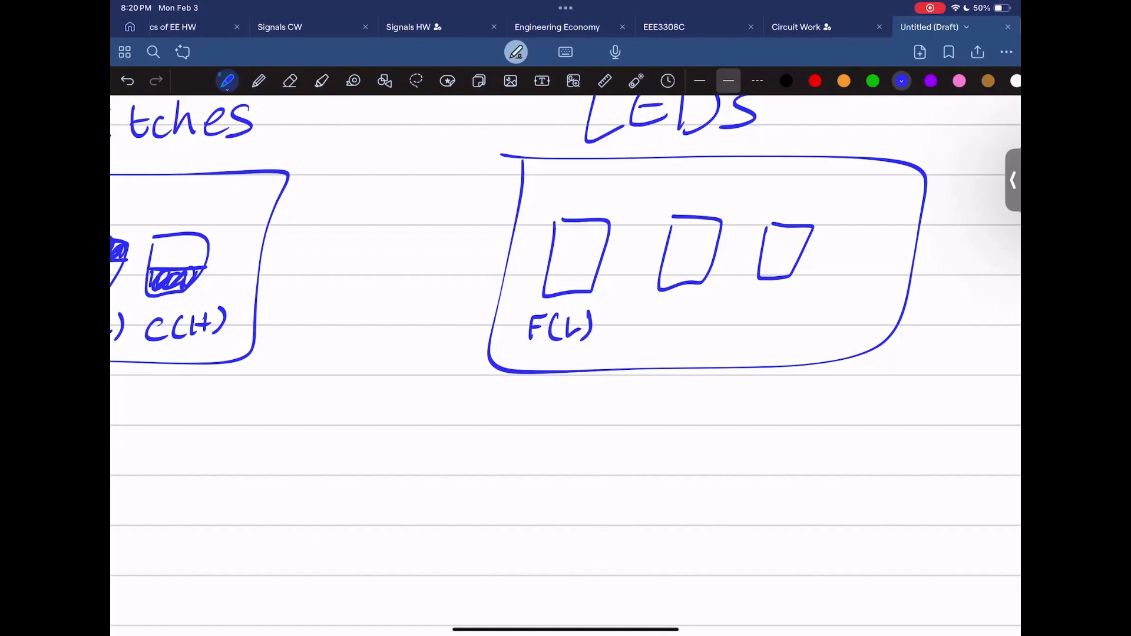
ctrl+scroll(565, 365, down, 3)
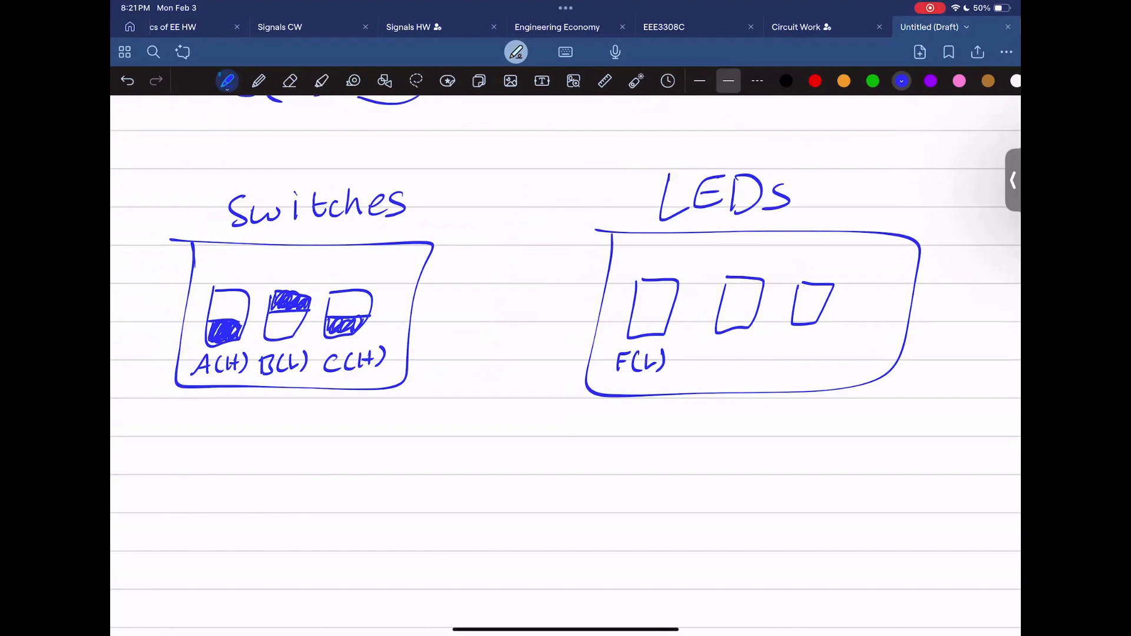
scroll(509, 365, up, 1)
Step: Draw a long horizontal stroke across the page beneath the Switches and LEDs boxes
scroll(509, 365, down, 2)
drag(314, 434, 667, 442)
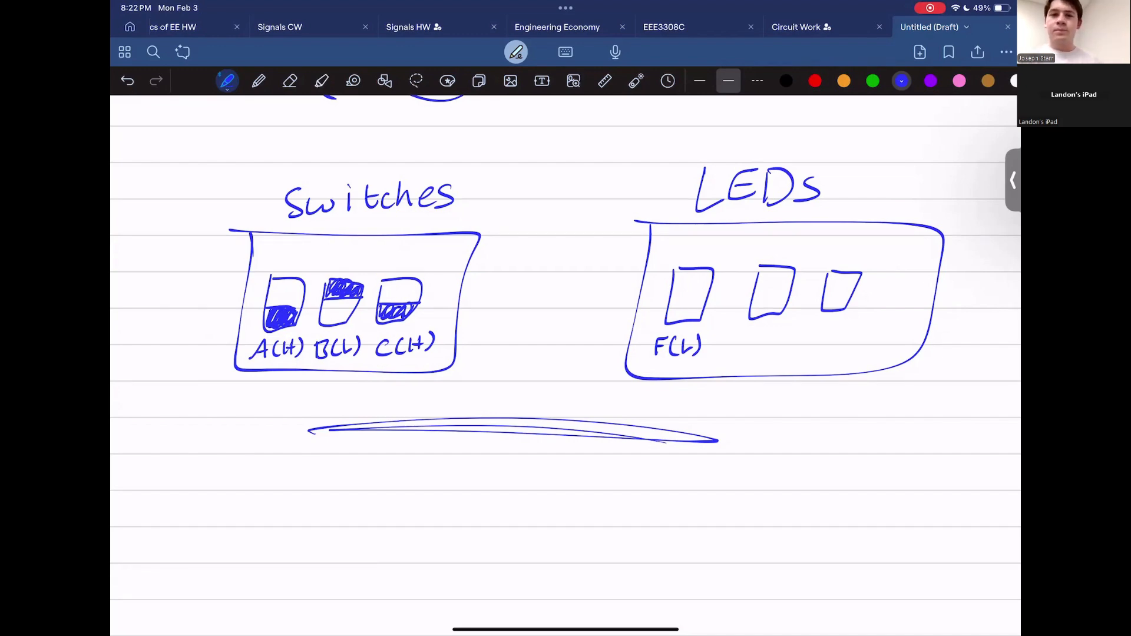
scroll(565, 365, up, 10)
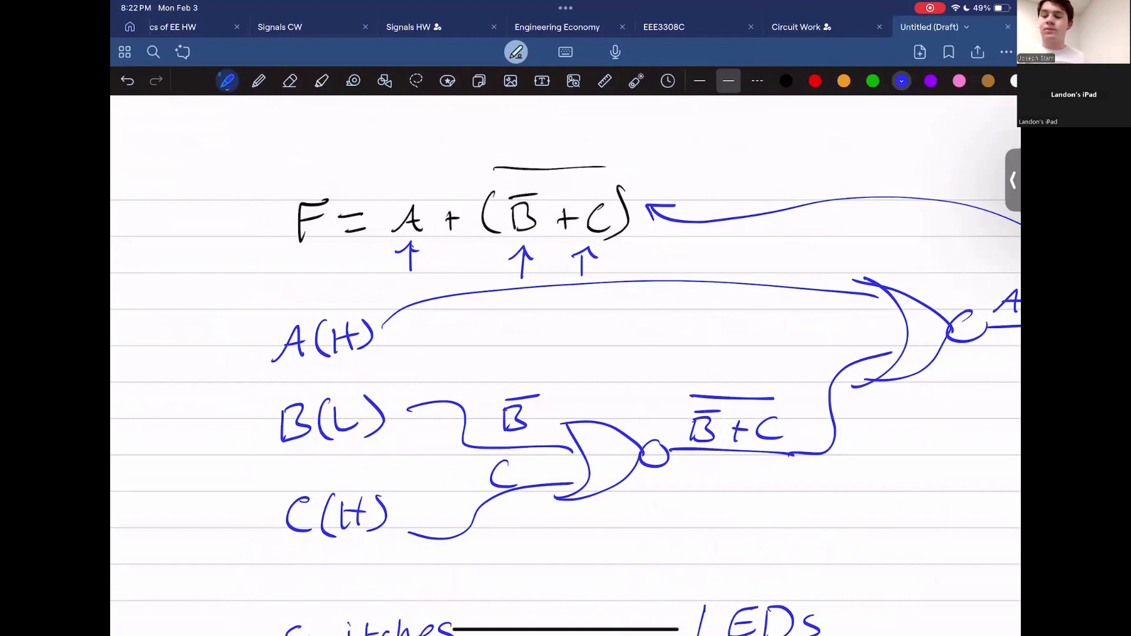
ctrl+scroll(566, 365, down, 3)
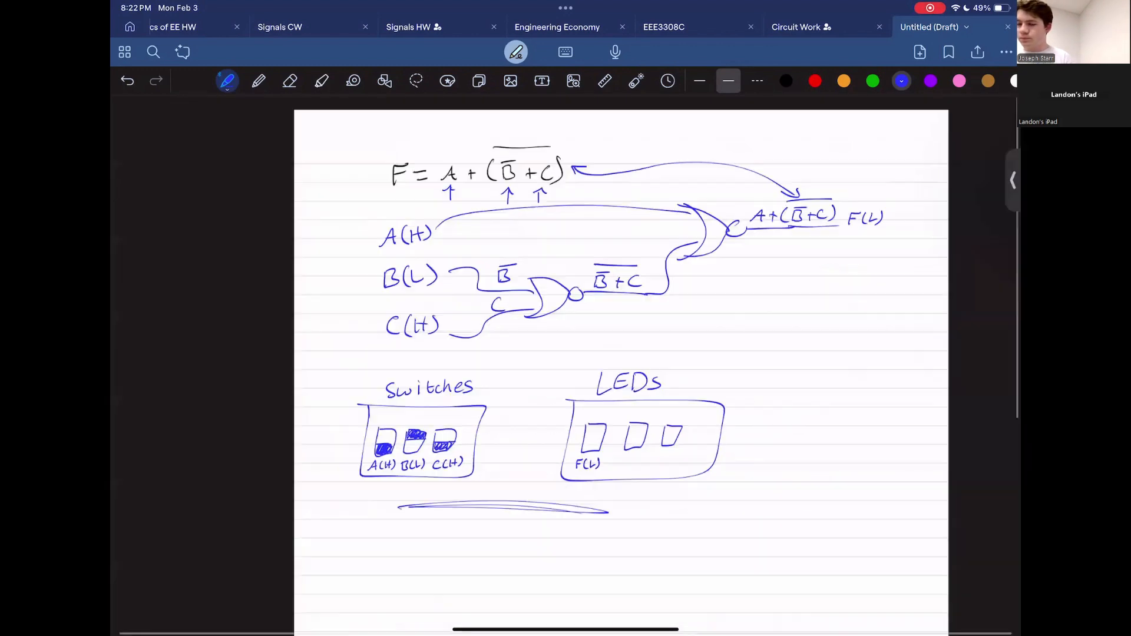
scroll(566, 365, down, 5)
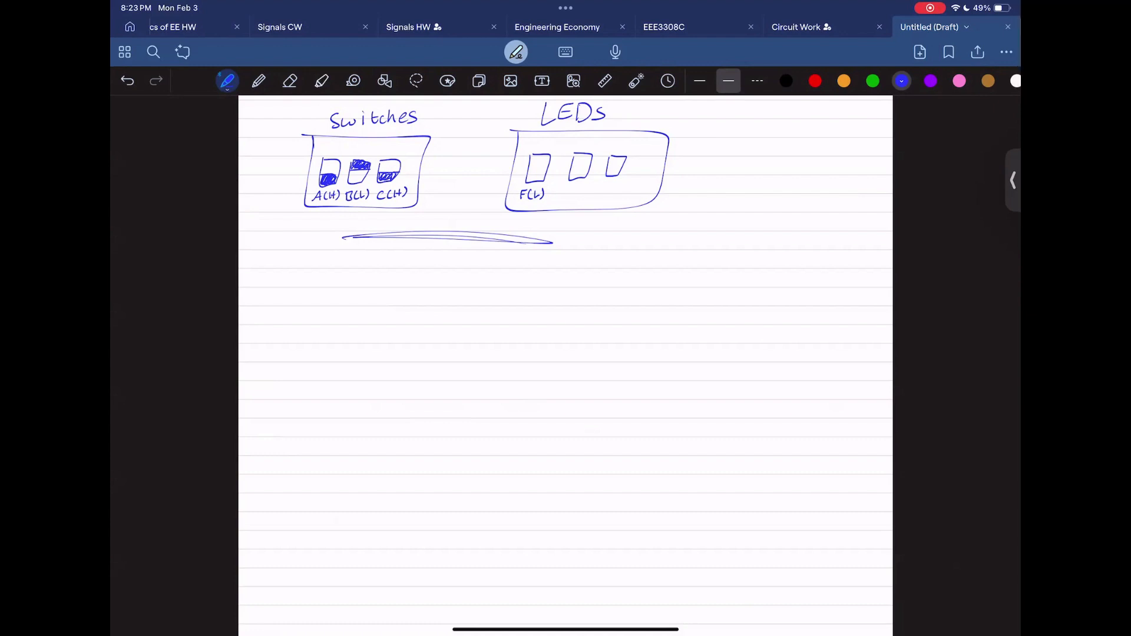
scroll(566, 365, down, 1)
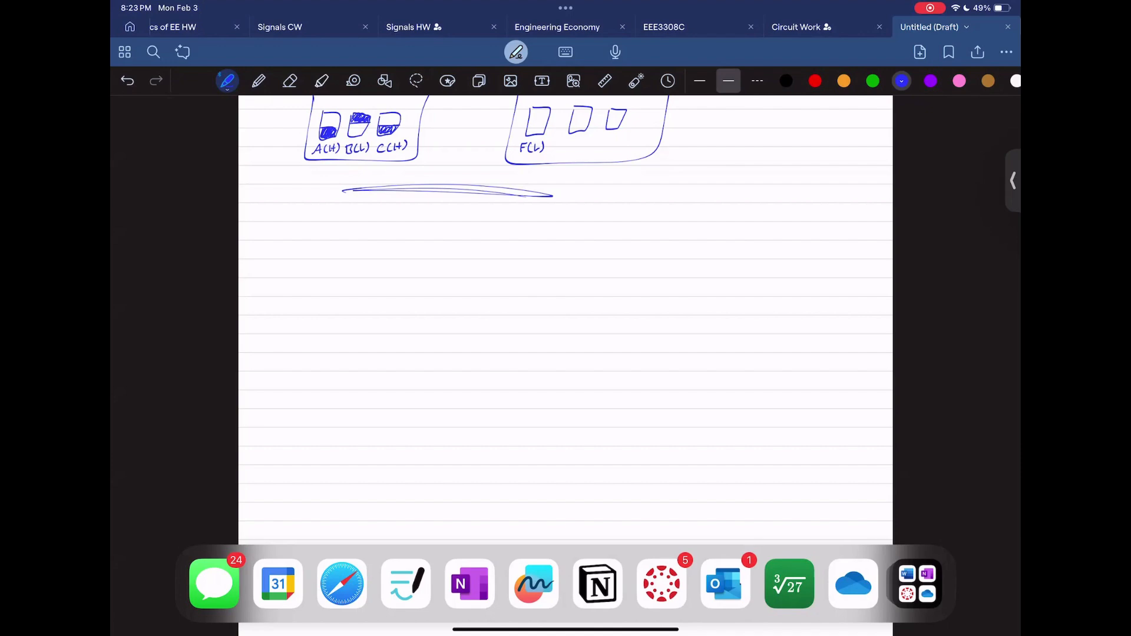
Step: Open the waveform screenshot attached to the newest Outlook email
click(726, 584)
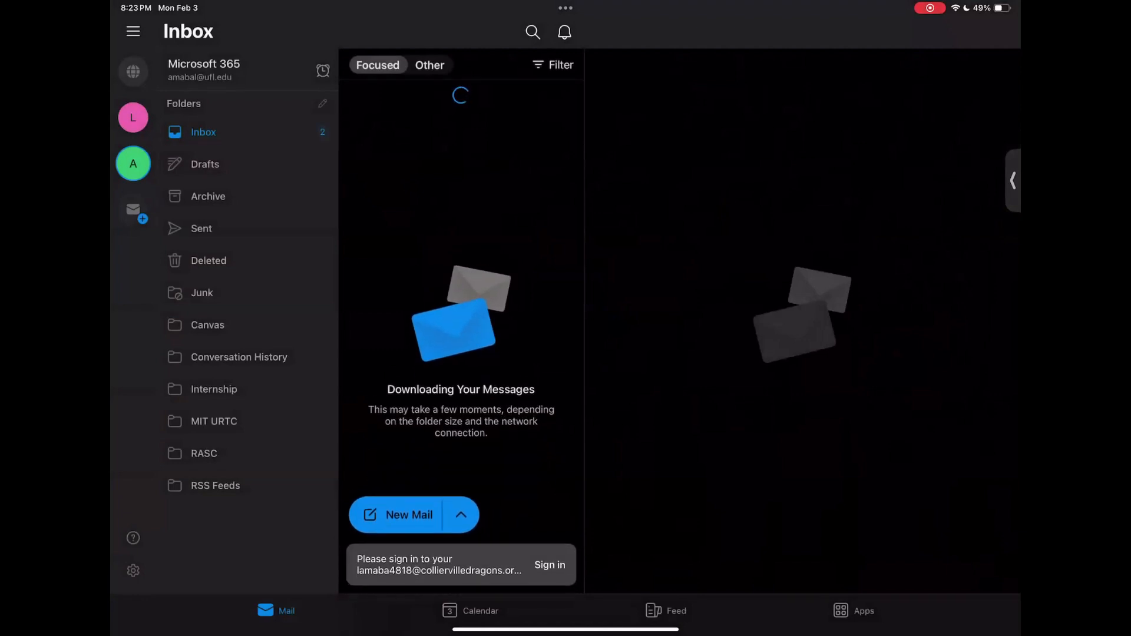
click(461, 143)
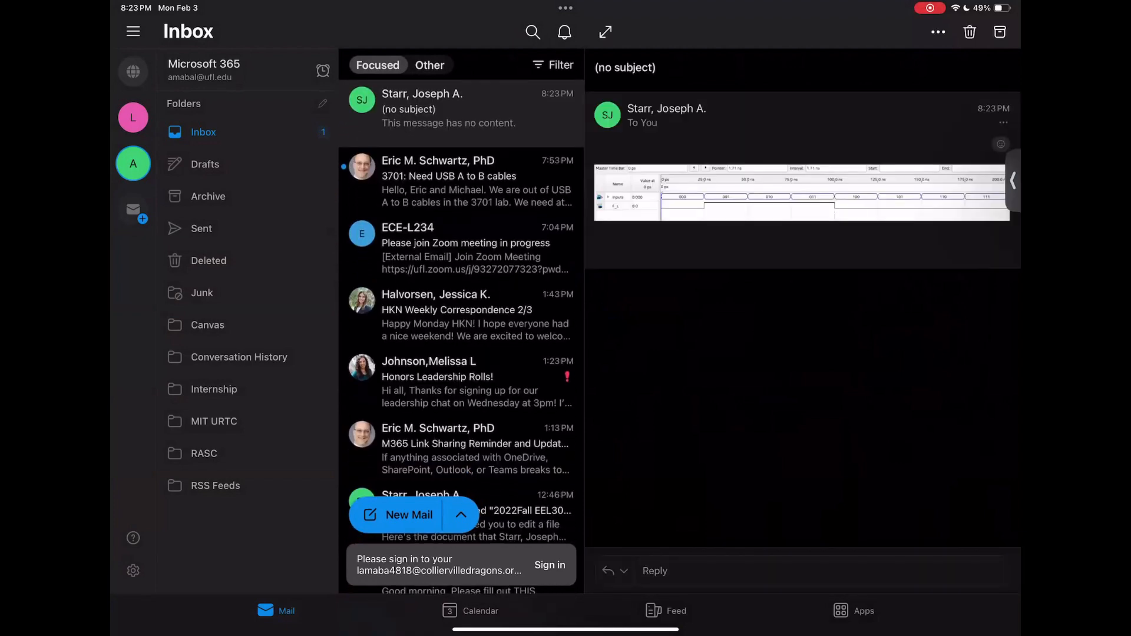
click(802, 192)
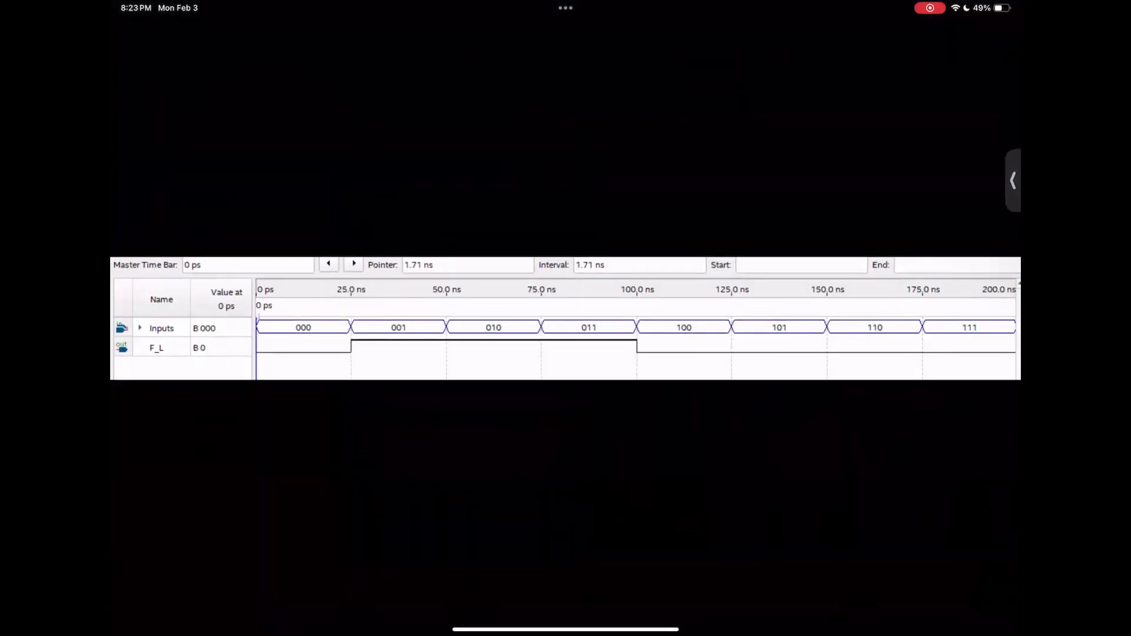
Step: Copy the waveform image via Share File and return to Goodnotes
click(1004, 30)
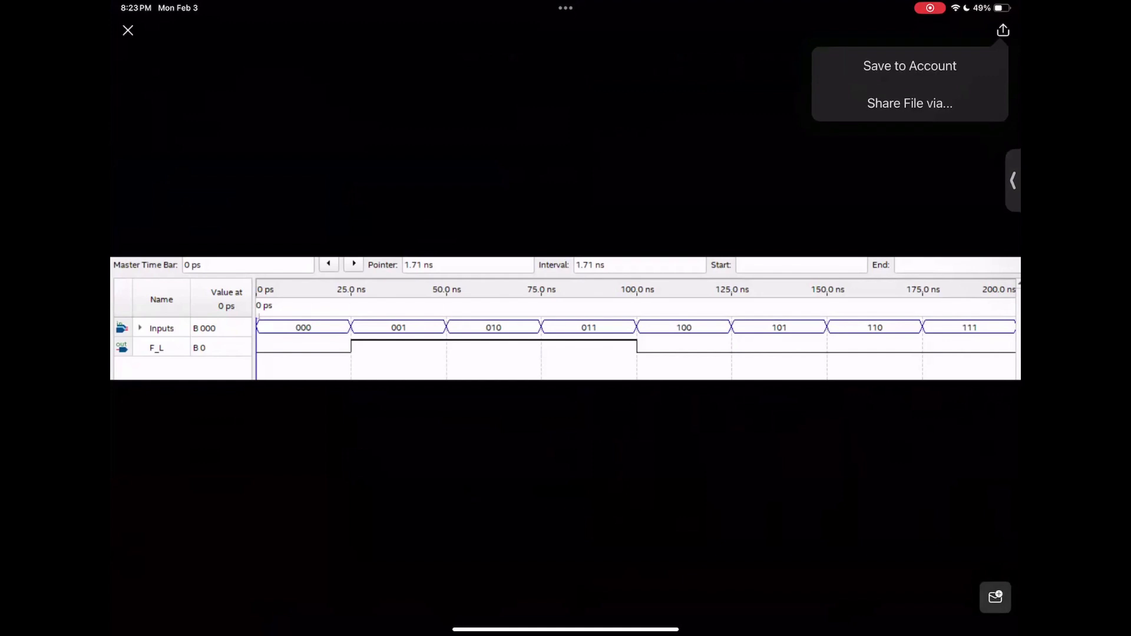
click(909, 104)
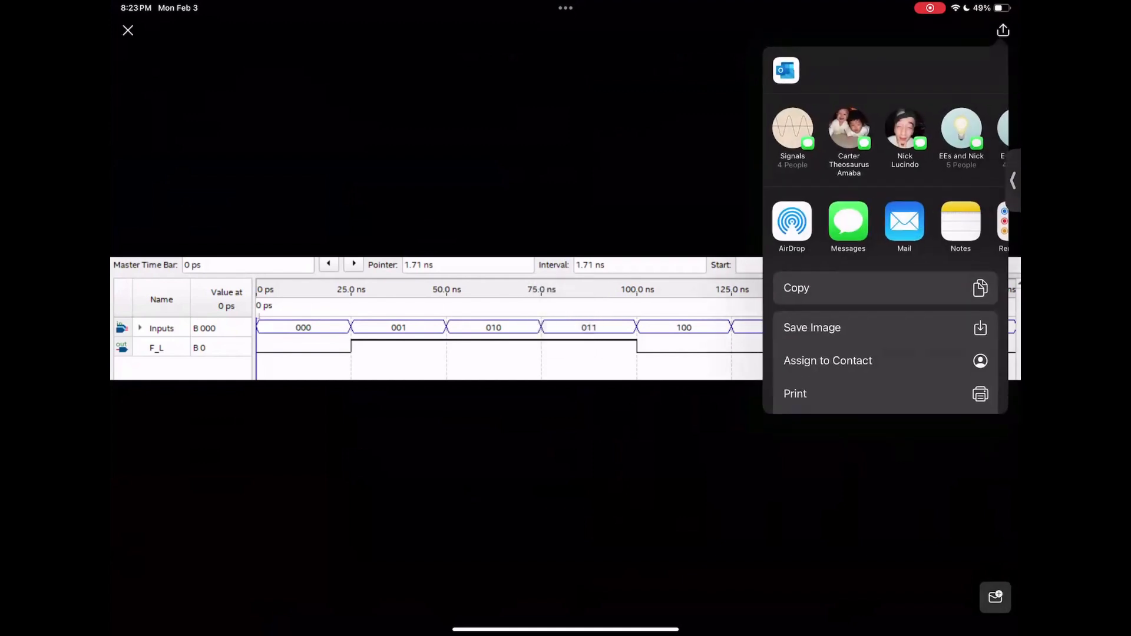
click(885, 288)
drag(565, 633, 566, 583)
click(405, 583)
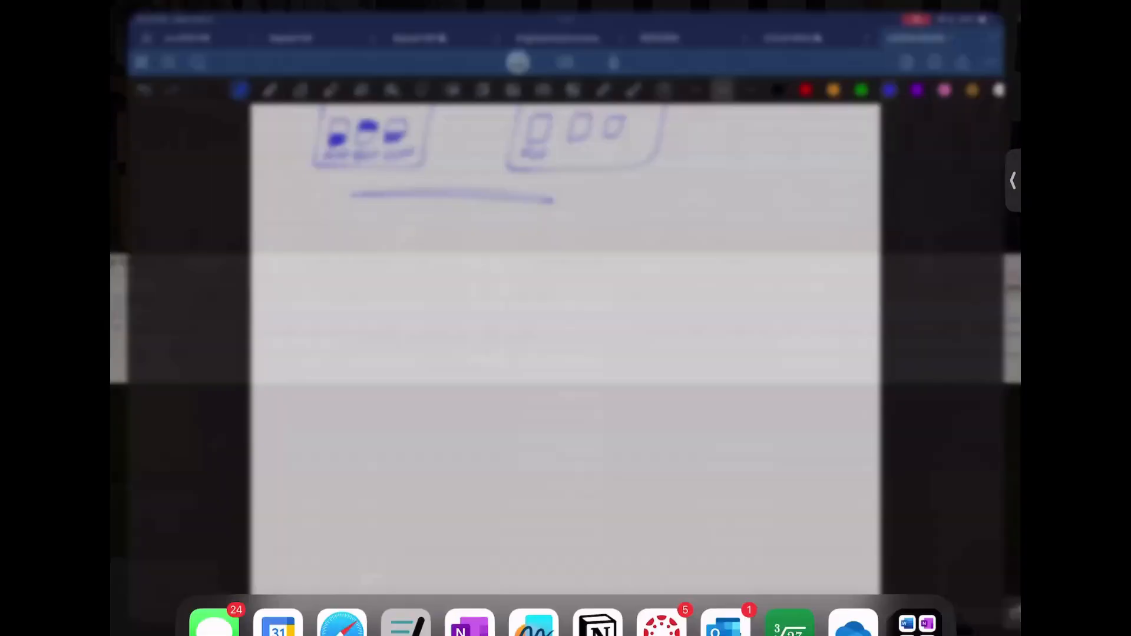
Step: Paste the Inputs/F_L waveform screenshot under the sketch and stretch it nearly page-wide
click(551, 448)
click(444, 425)
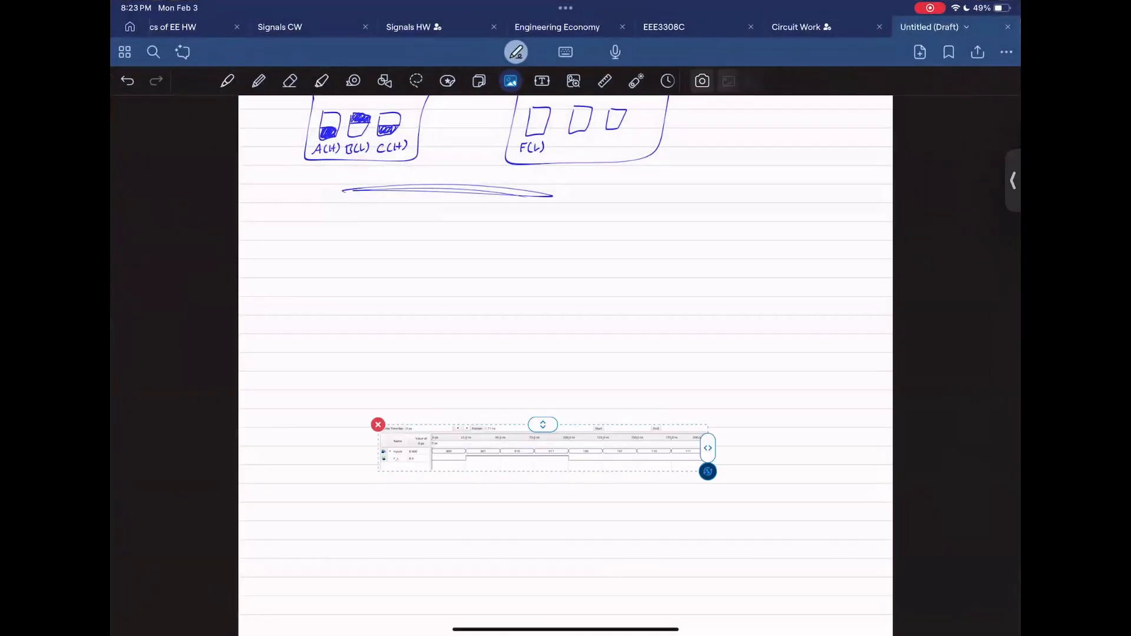
drag(551, 448, 556, 303)
drag(714, 326, 881, 344)
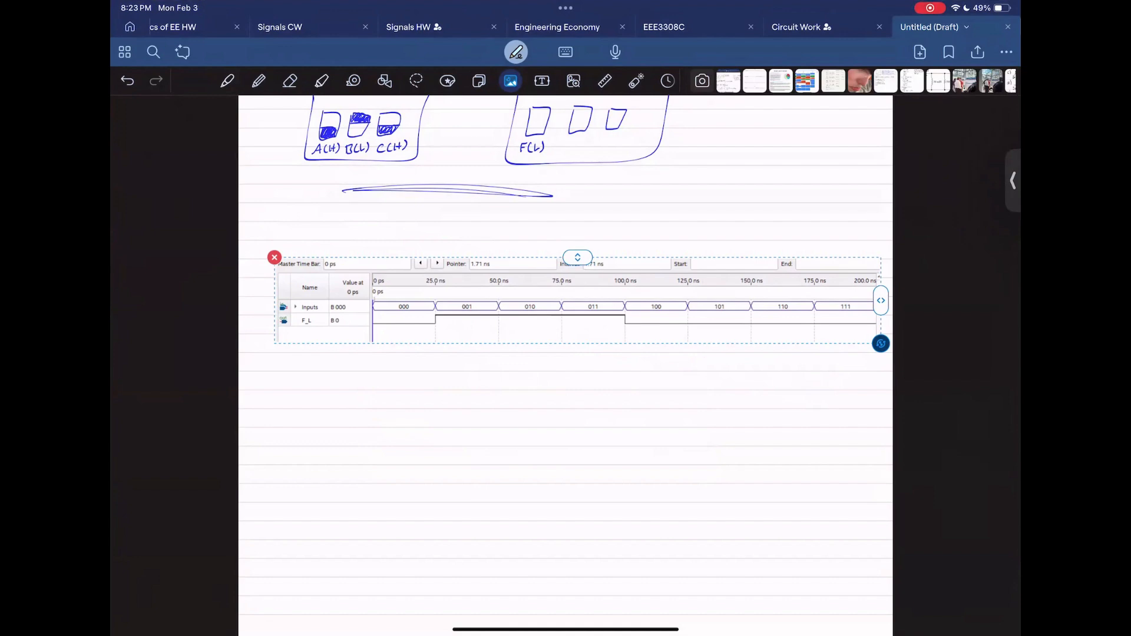
mouse_move(578, 301)
mouse_down()
mouse_move(551, 319)
mouse_move(564, 304)
mouse_up()
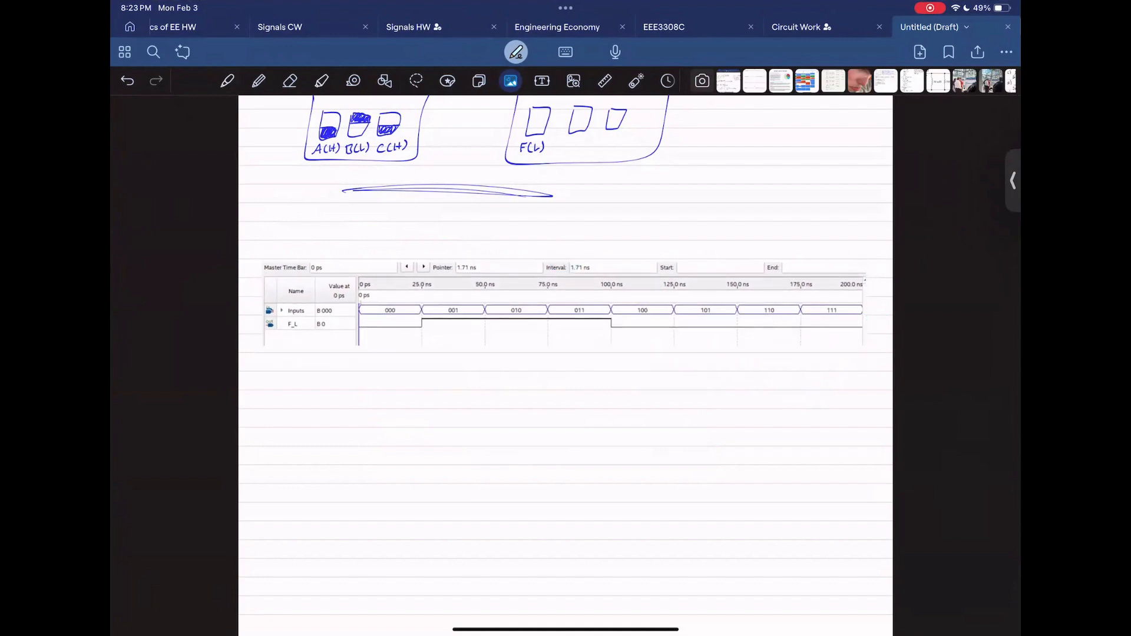
ctrl+scroll(549, 384, up, 3)
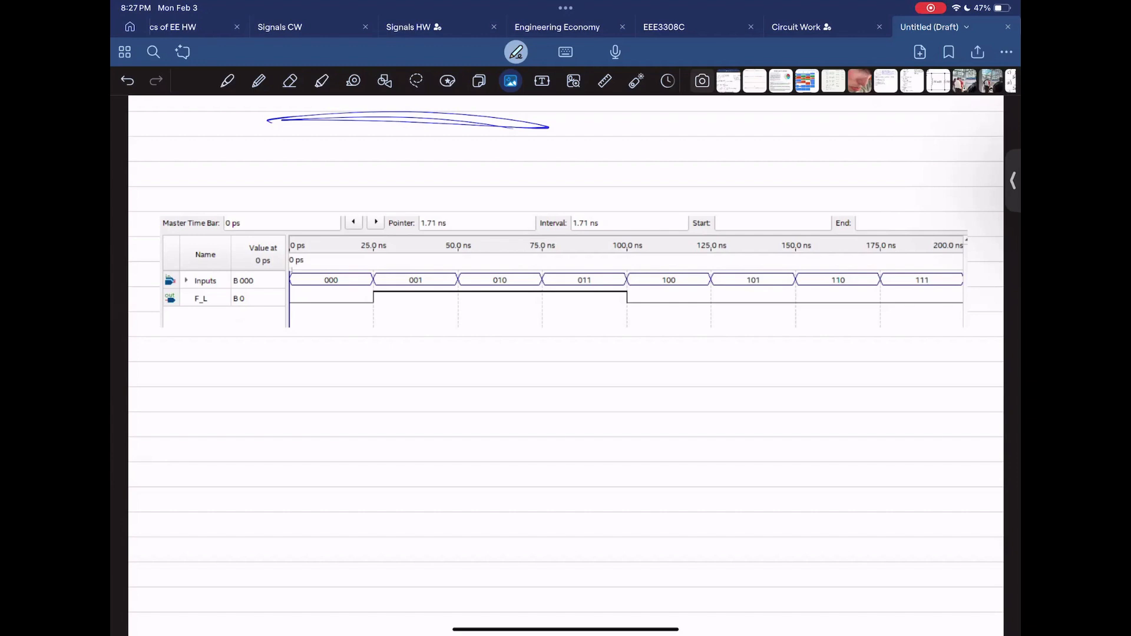
Step: Select the Goodnotes highlighter with a light blue colour
click(565, 8)
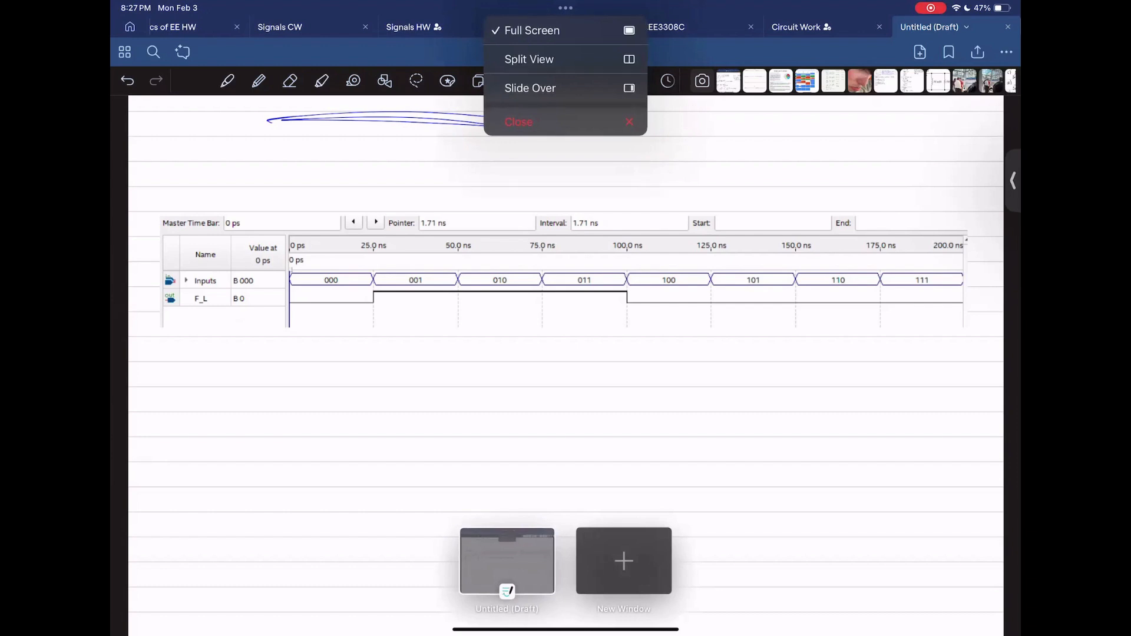
click(289, 81)
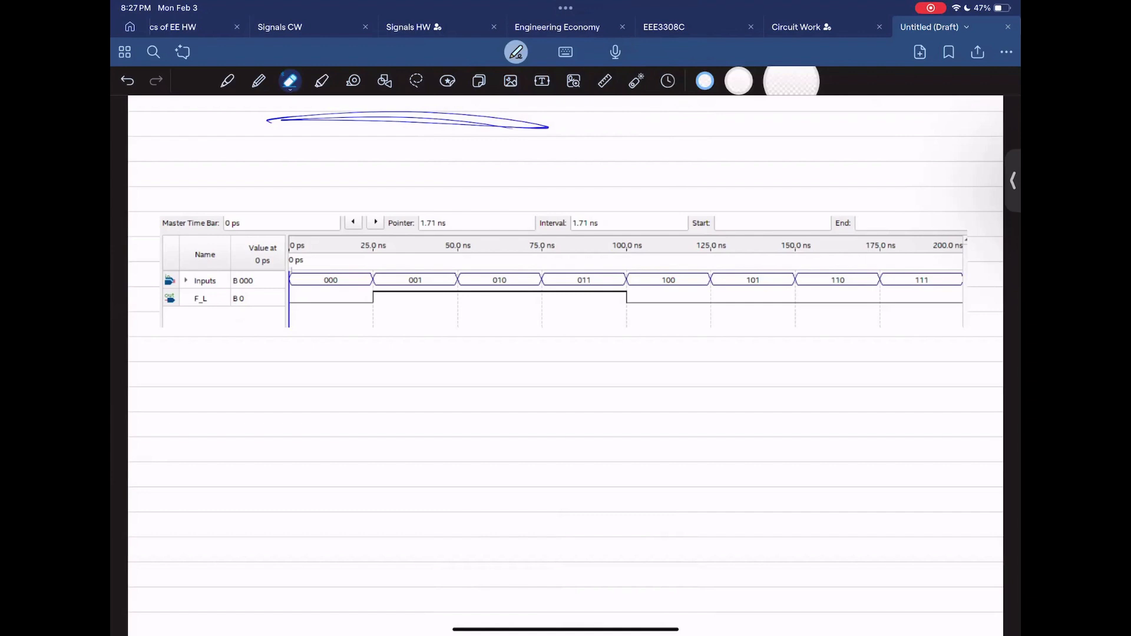
click(322, 81)
click(878, 81)
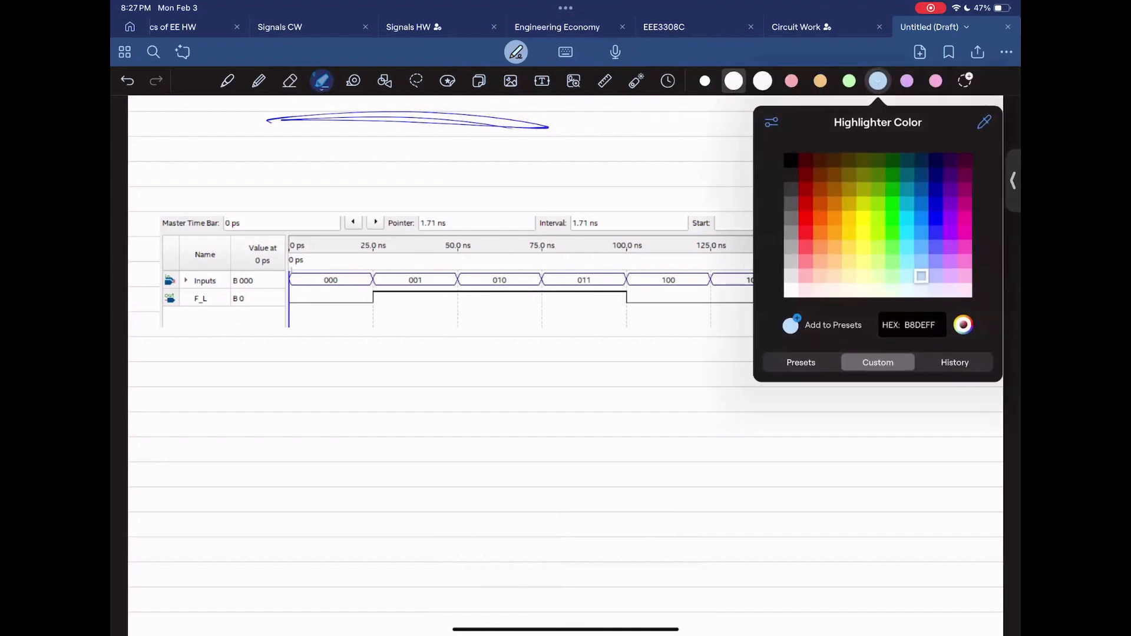
click(878, 81)
Step: Highlight F_L's low intervals in light blue, including the 100–200 ns stretch
scroll(331, 322, up, 3)
mouse_move(277, 297)
mouse_down()
mouse_move(372, 282)
mouse_move(277, 292)
mouse_up()
scroll(565, 263, right, 4)
scroll(557, 354, down, 1)
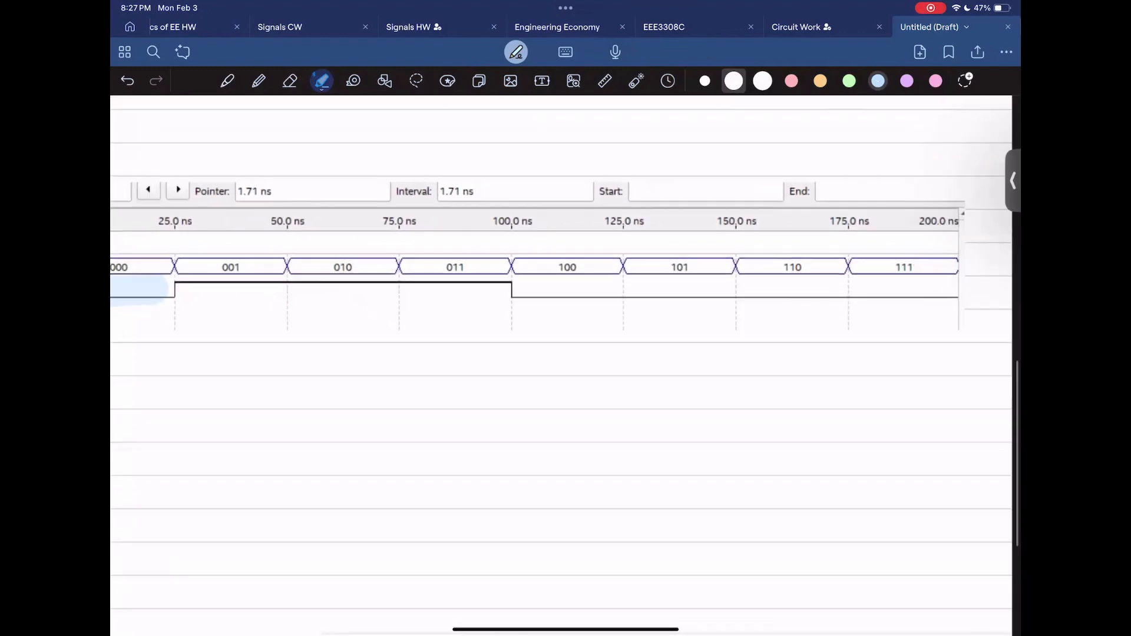
drag(526, 292, 968, 294)
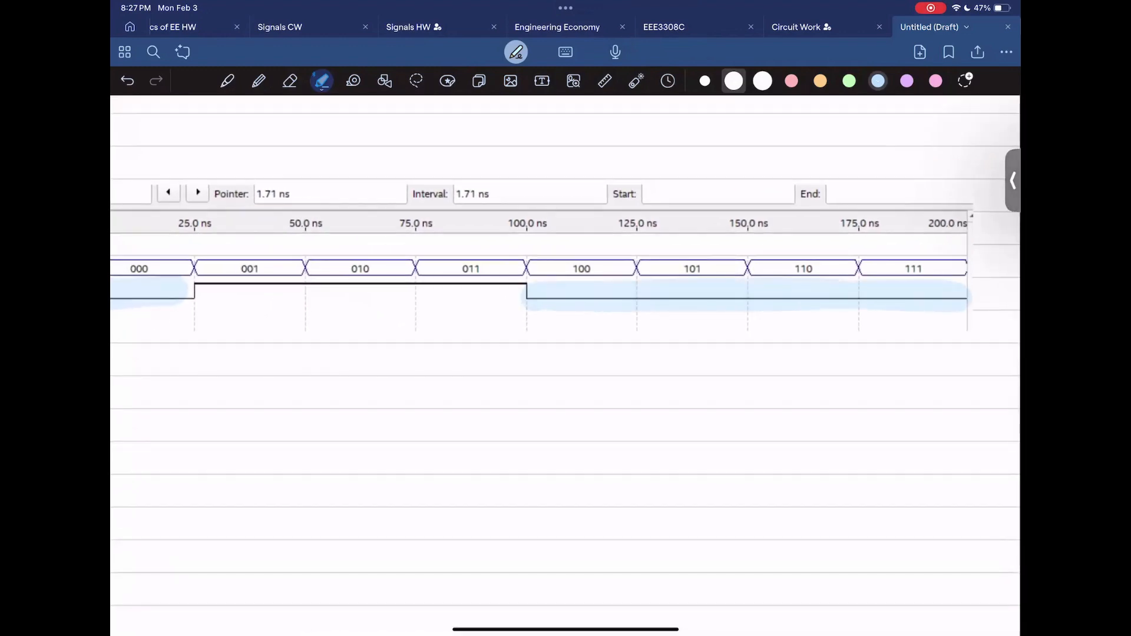
scroll(565, 265, left, 3)
Step: Switch to orange and highlight F_L's 25–100 ns high interval
click(820, 81)
mouse_move(345, 284)
mouse_down()
mouse_move(639, 286)
mouse_move(318, 295)
mouse_up()
scroll(534, 420, down, 3)
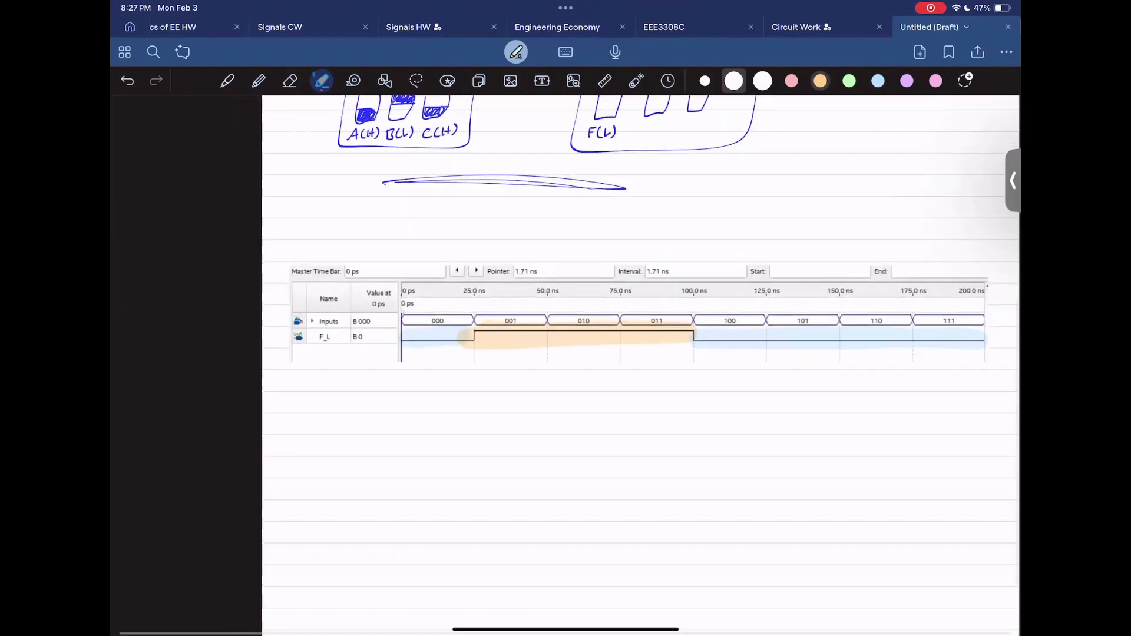